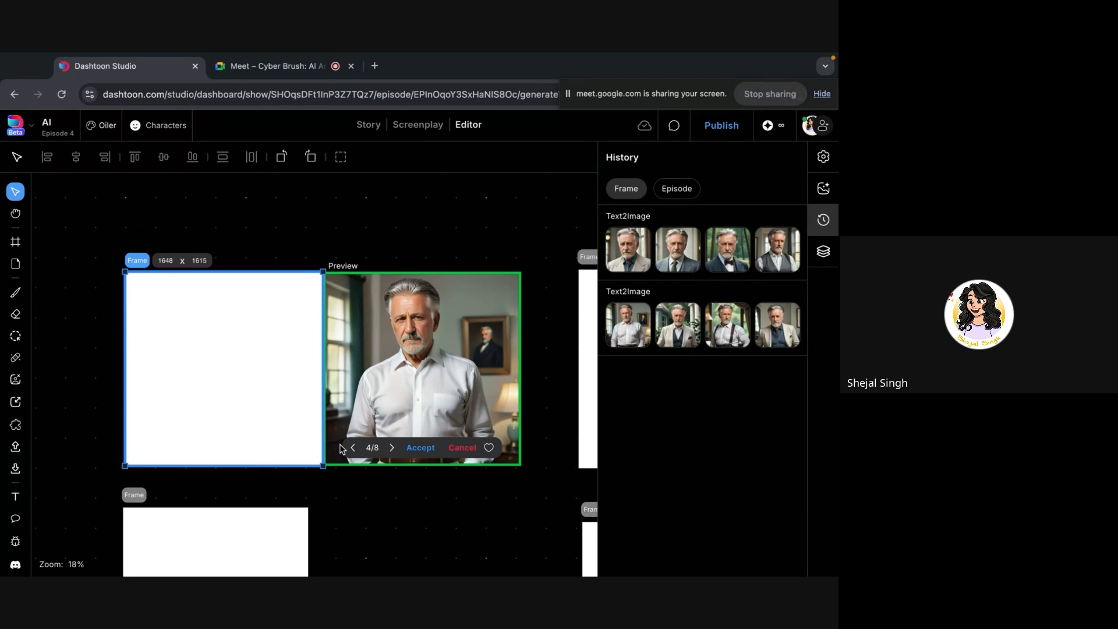
- Select the 1648 x 1615 frame and view each of the four portraits in its second Text2Image history batch
left_click(105, 332)
scroll(204, 412, "down", 3)
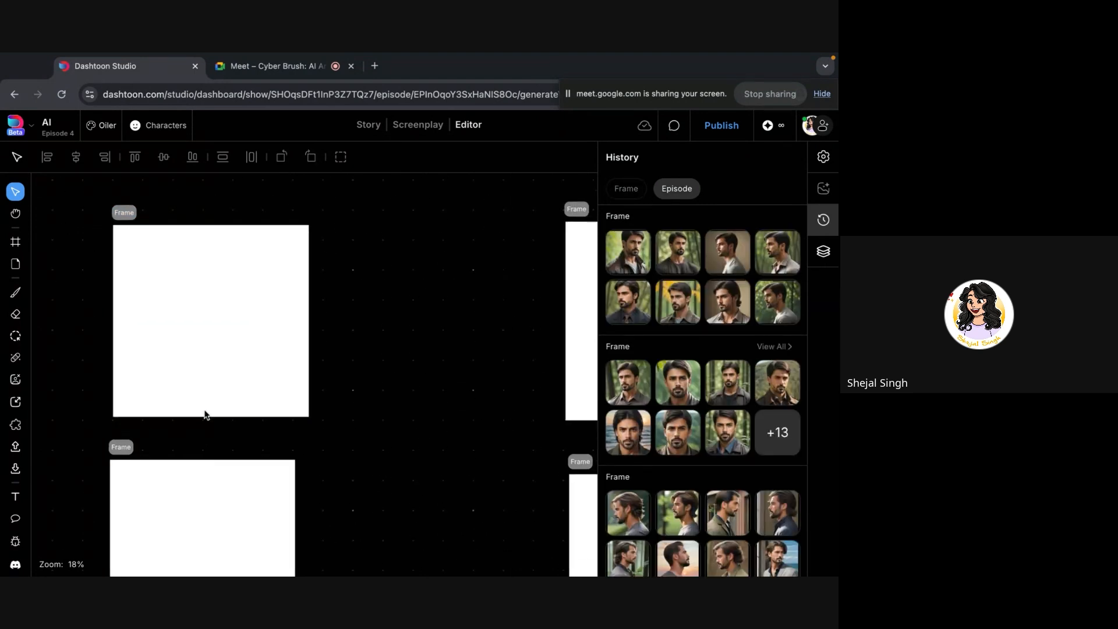
left_click(212, 339)
left_click(268, 495)
left_click(261, 313)
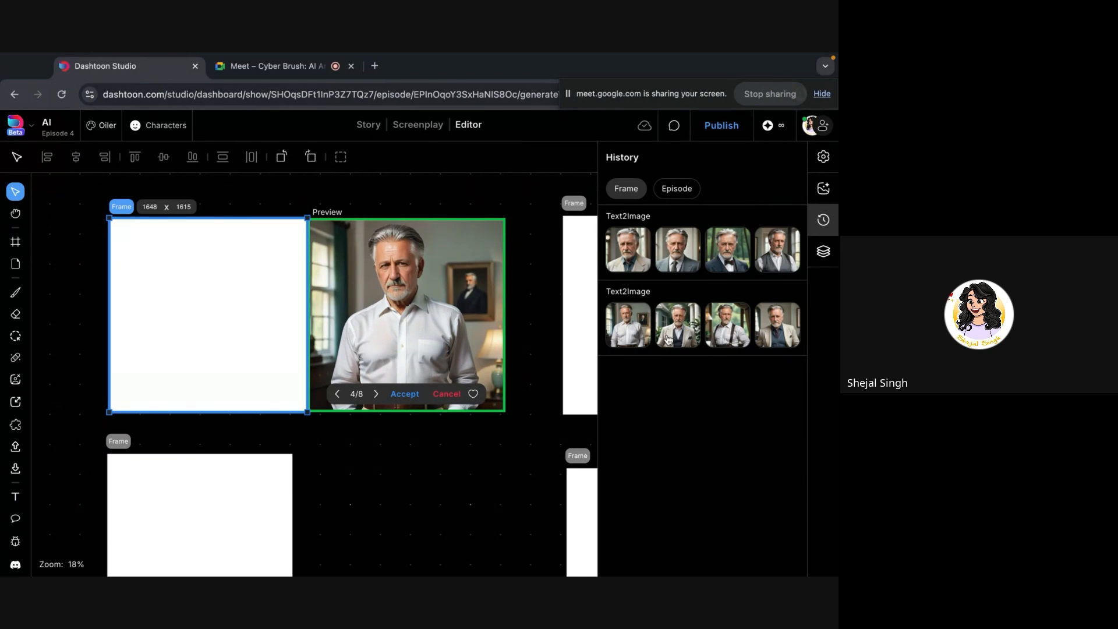
left_click(636, 327)
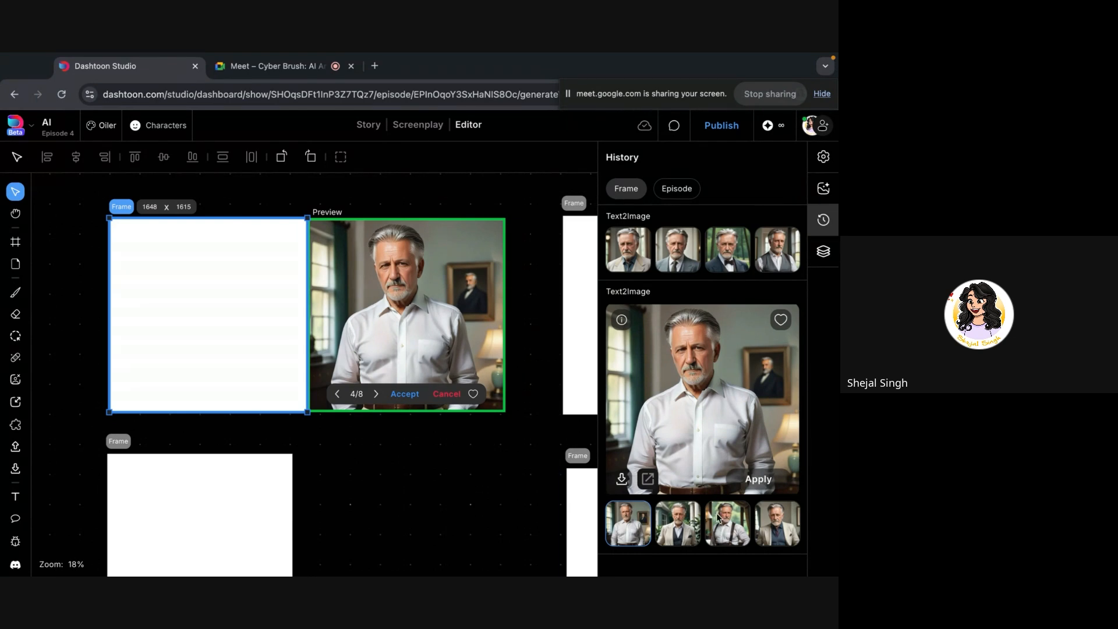
left_click(671, 531)
left_click(729, 523)
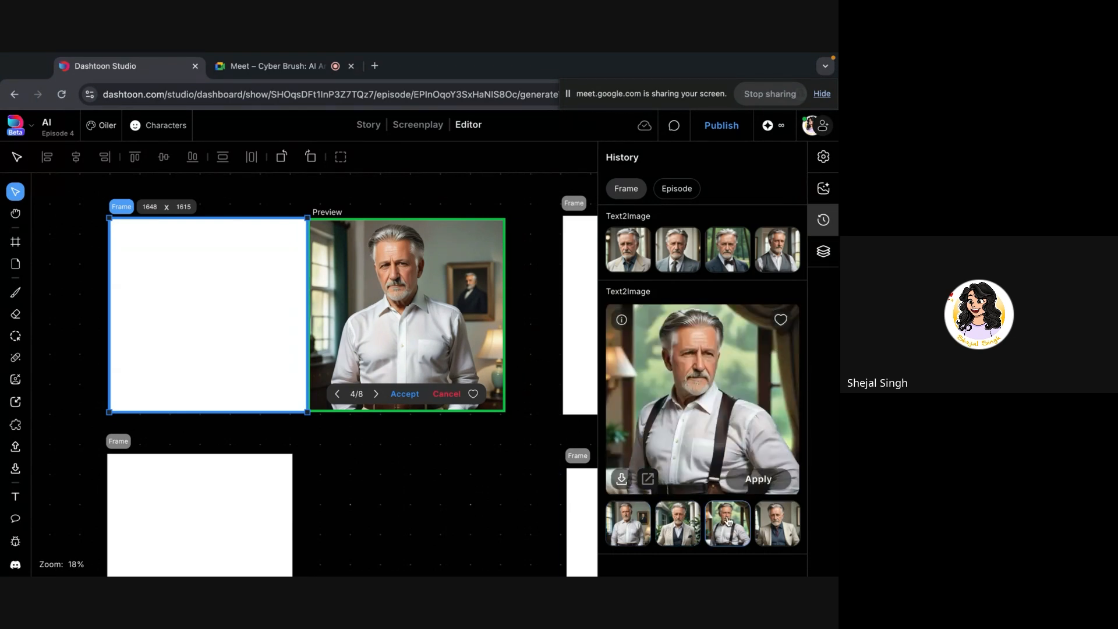
left_click(791, 522)
left_click(637, 531)
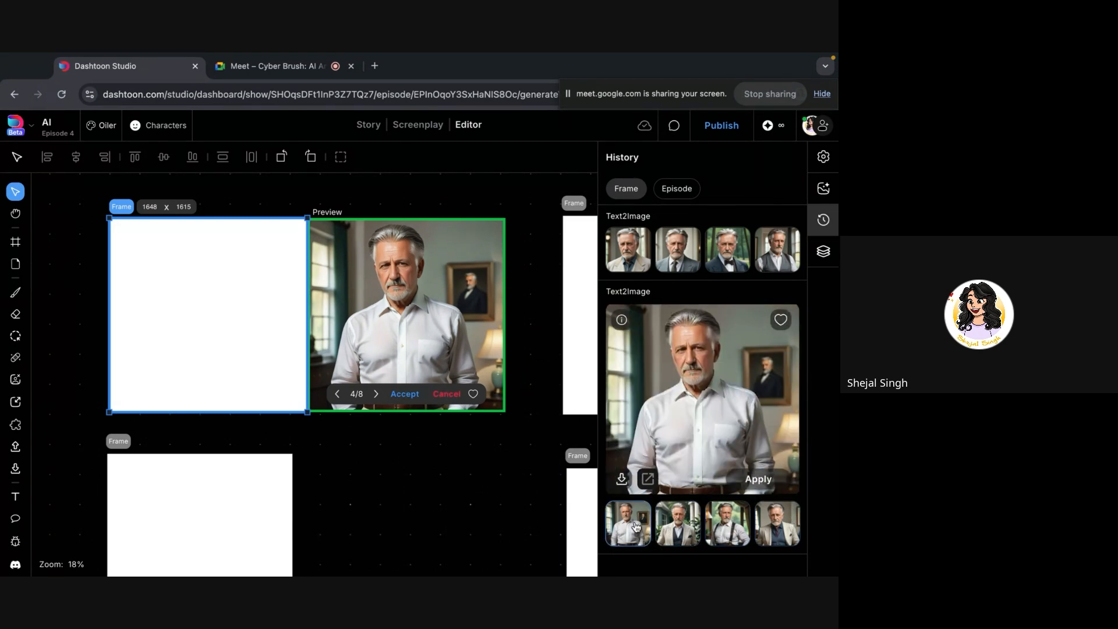
left_click(674, 531)
left_click(731, 527)
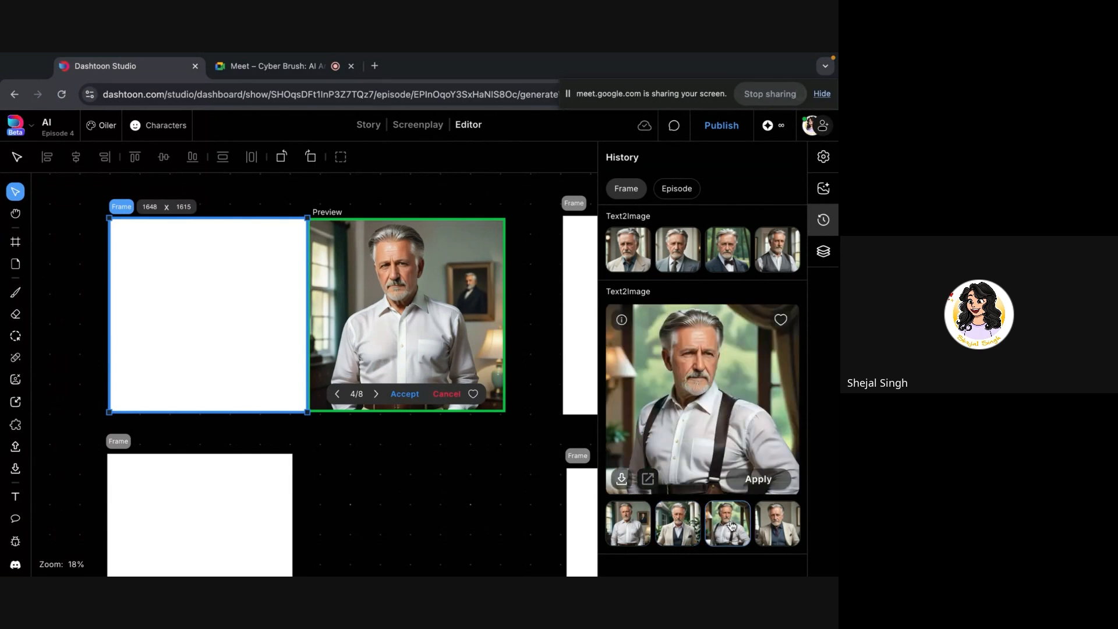
left_click(787, 524)
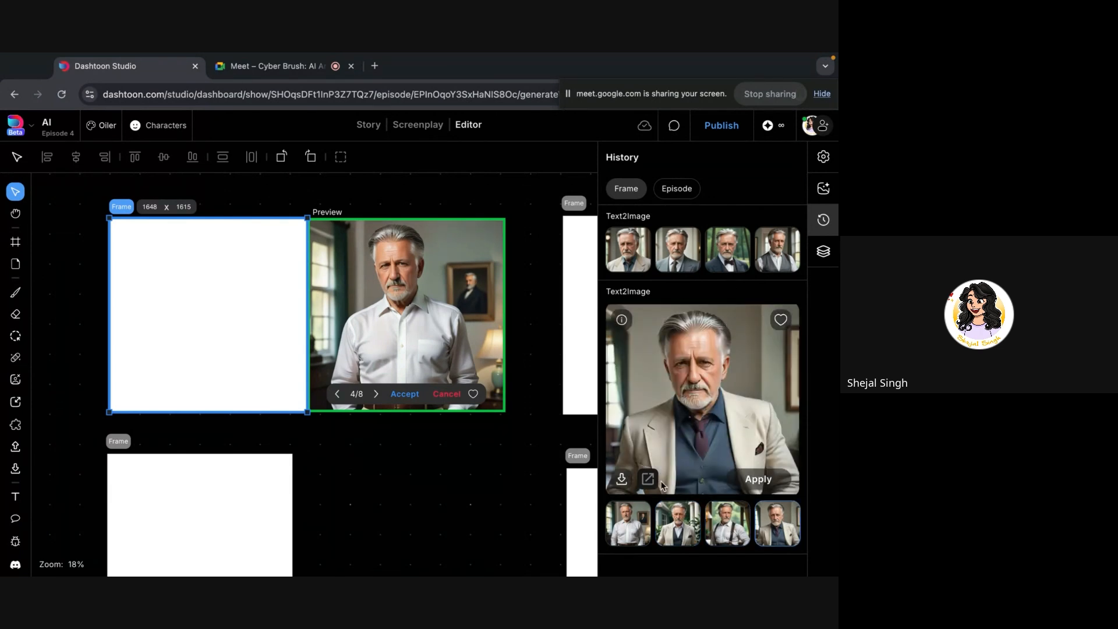
- Compare the clothing and pose of the four portraits in the second Text2Image batch once more
left_click(634, 530)
left_click(678, 527)
left_click(733, 520)
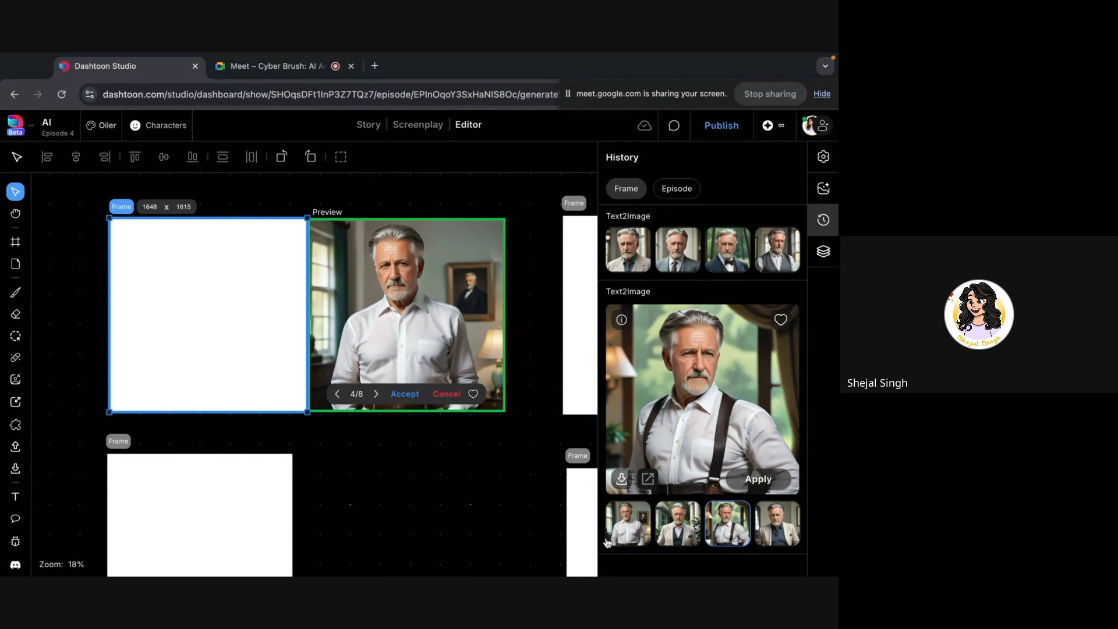
left_click(663, 515)
left_click(738, 521)
left_click(776, 523)
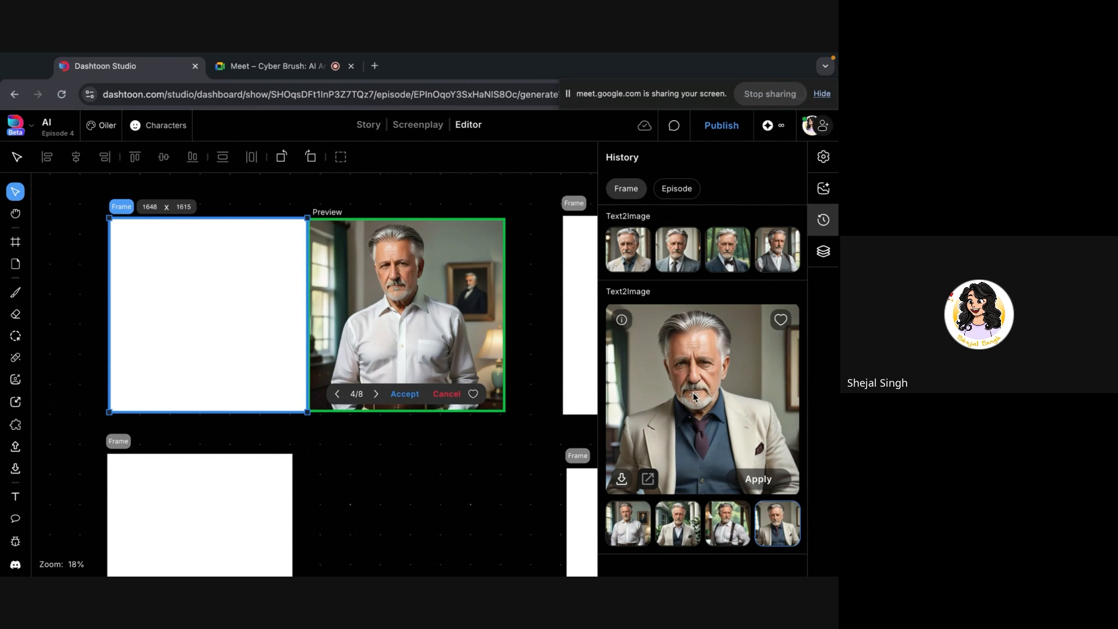
left_click(614, 533)
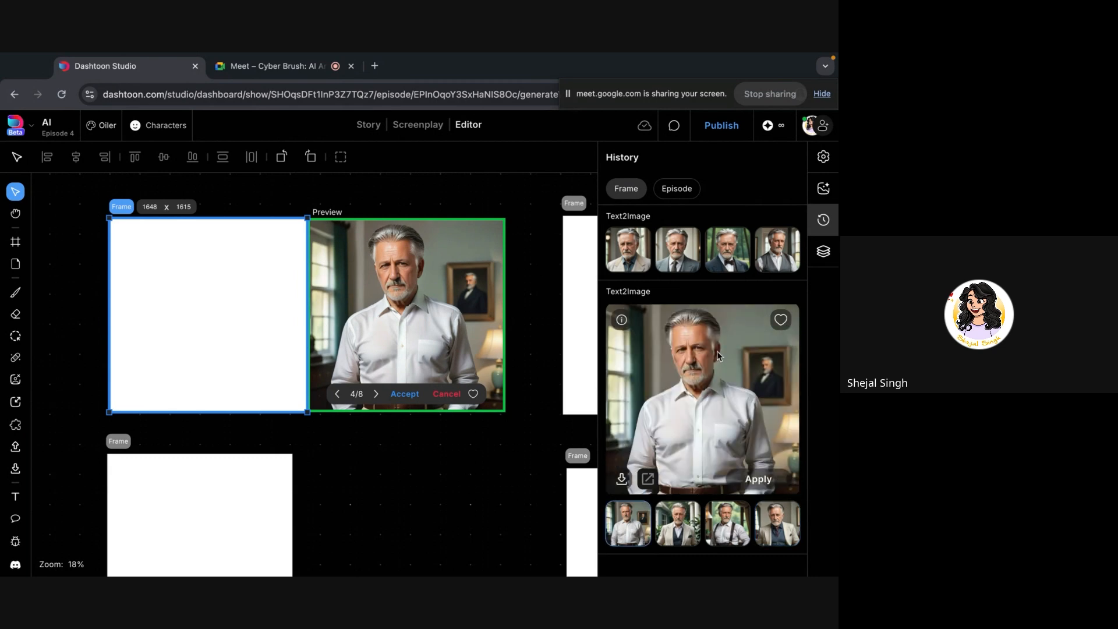
- Zoom in on the second batch's portraits to inspect the man's facial details up close
scroll(718, 356, "up", 10)
left_click_drag(706, 364, 750, 343)
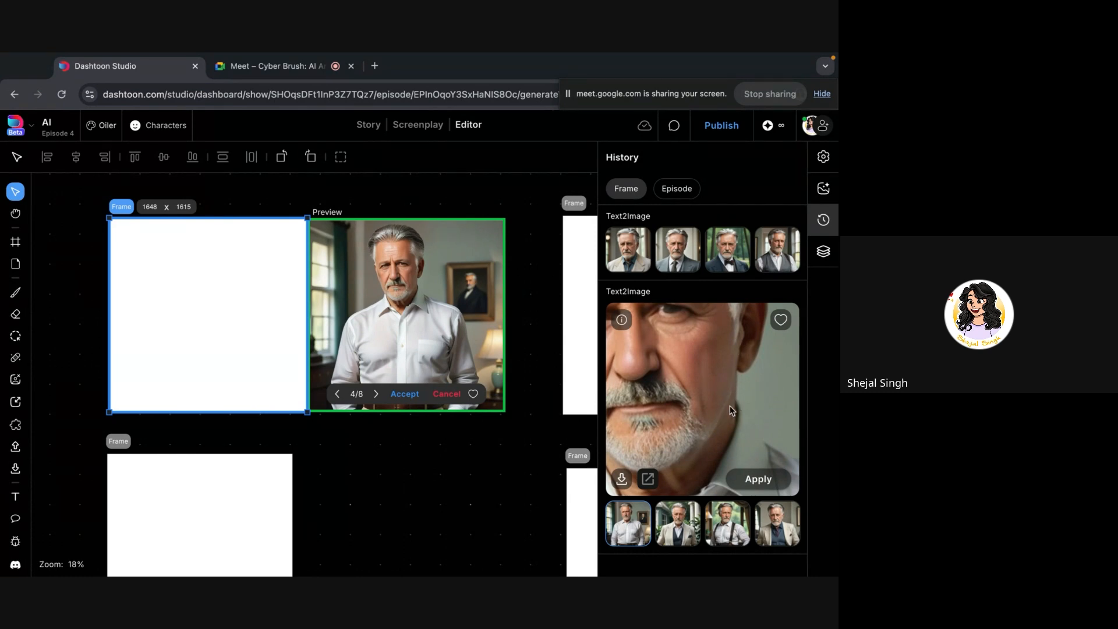
left_click(671, 520)
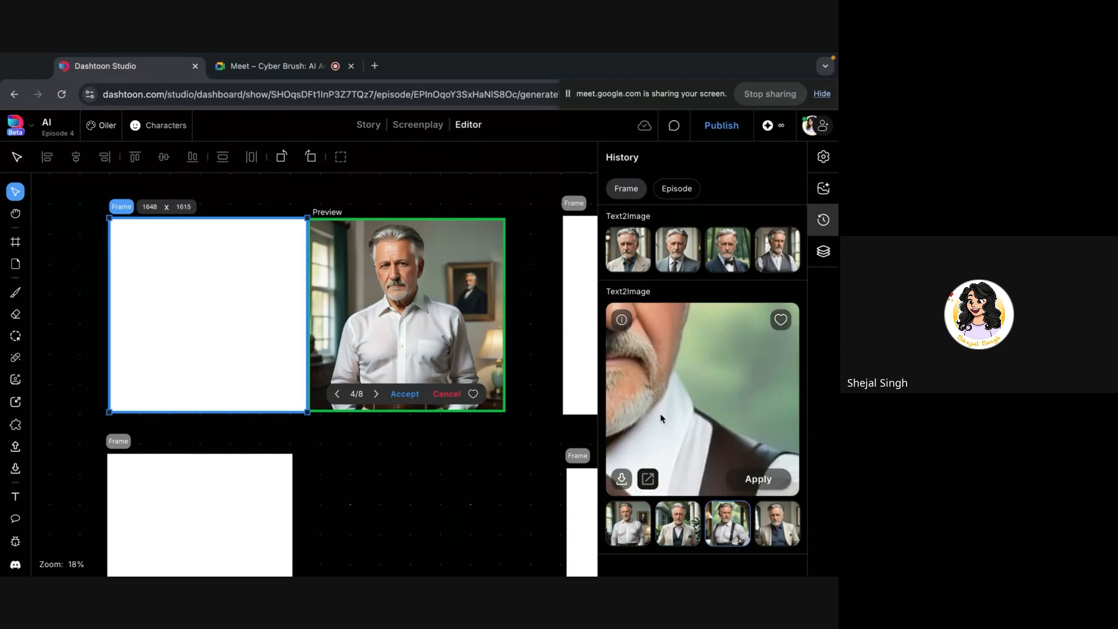
left_click(767, 519)
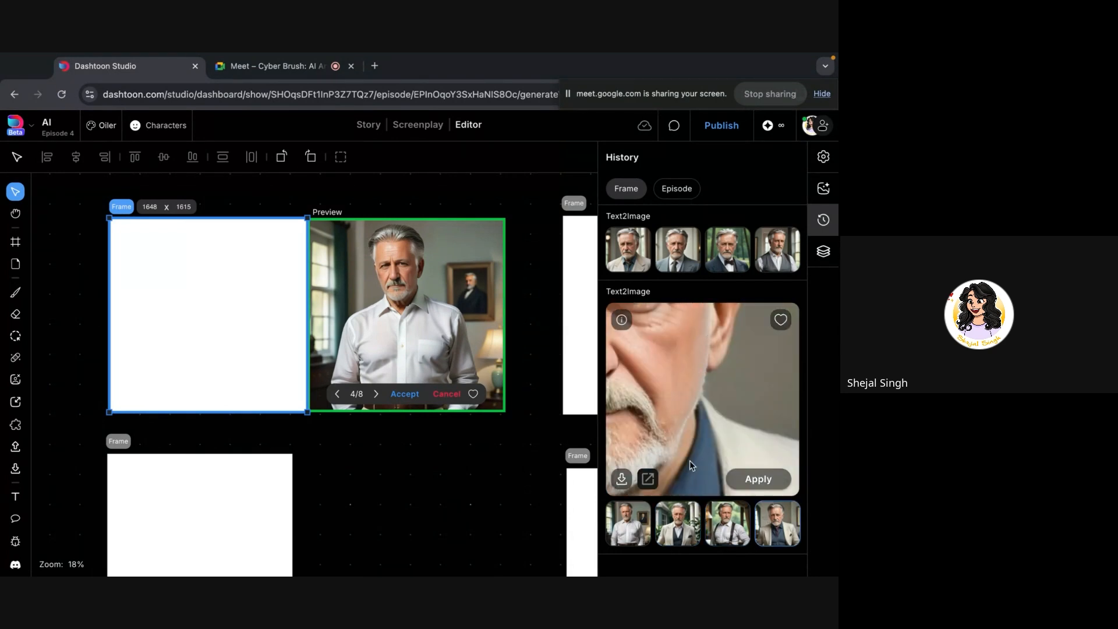
- View the four portraits in the first Text2Image batch, checking how consistent the face is across them
left_click(633, 255)
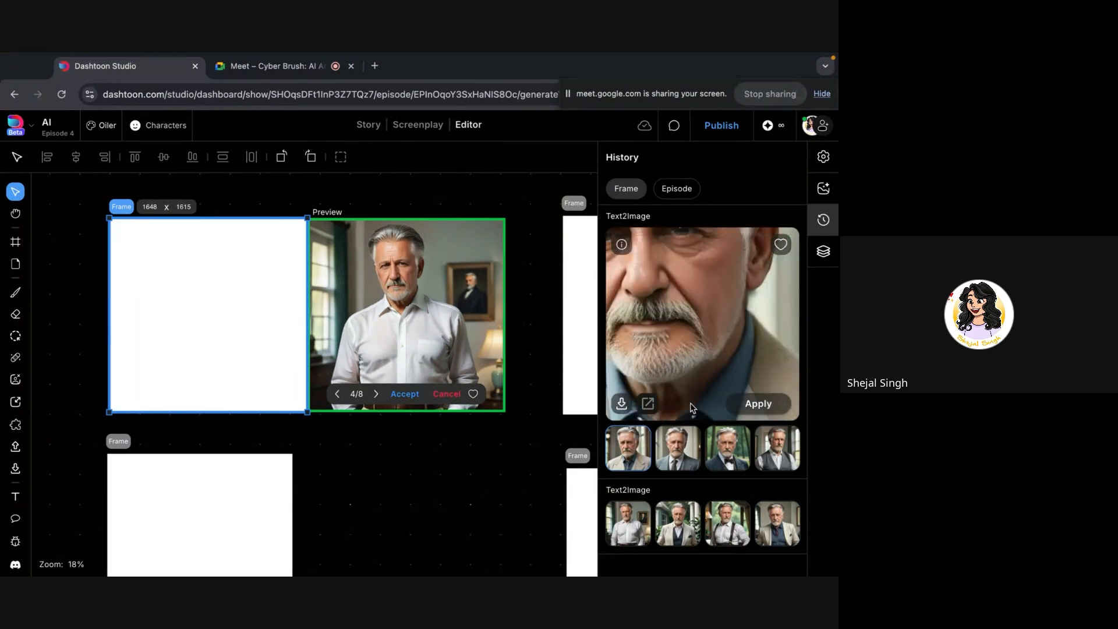
left_click(677, 463)
left_click(728, 444)
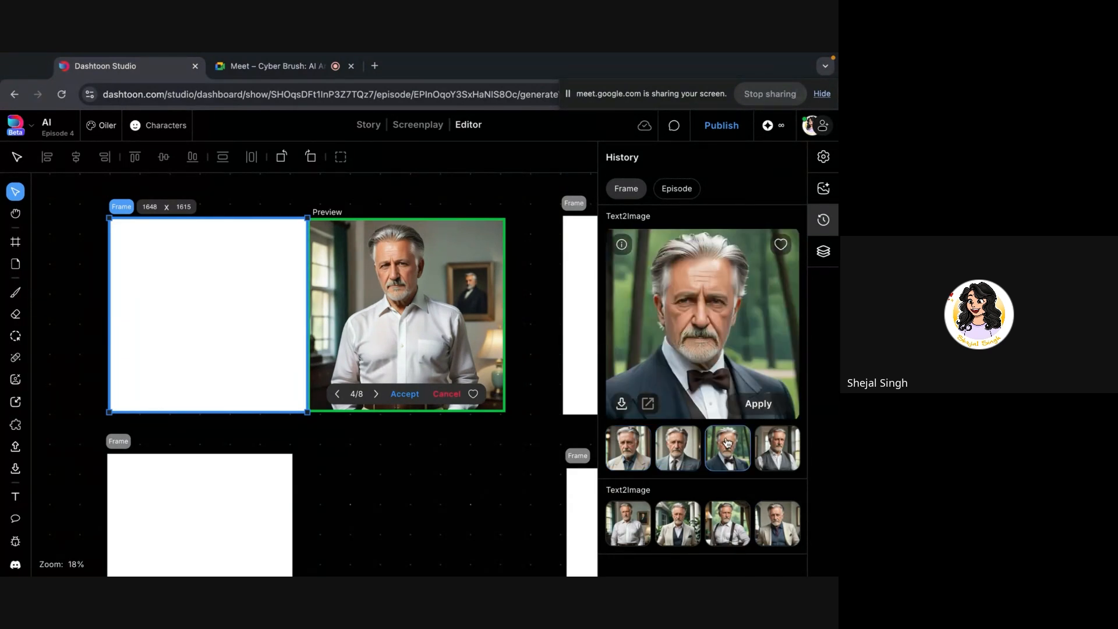
left_click(778, 442)
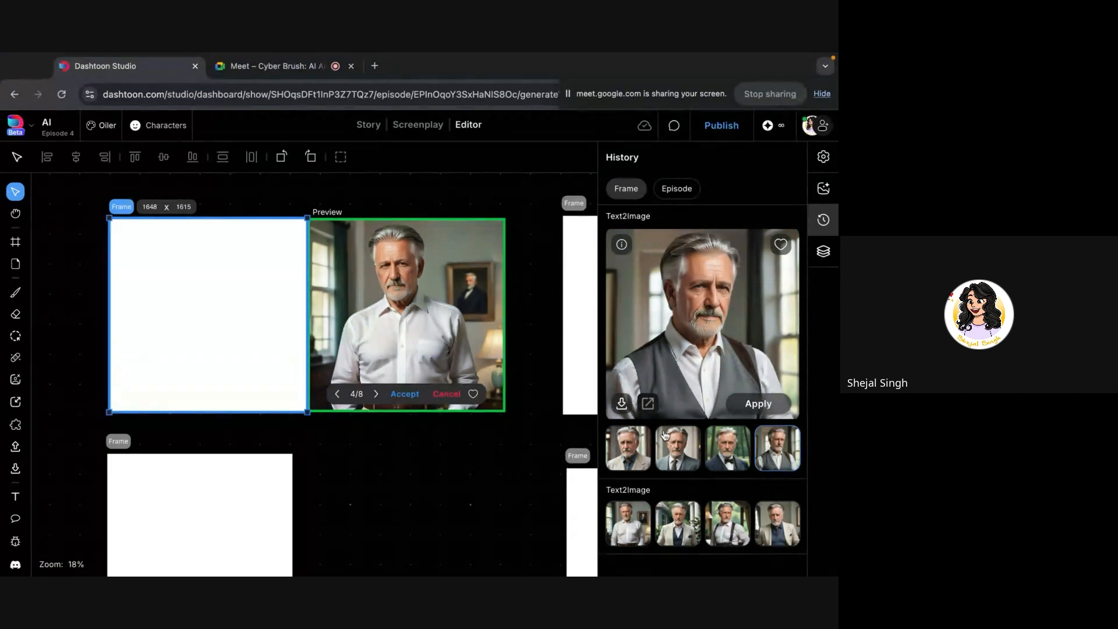
left_click(638, 438)
- Compare the white-shirt portrait from the second batch with all four portraits of the first batch
left_click(625, 544)
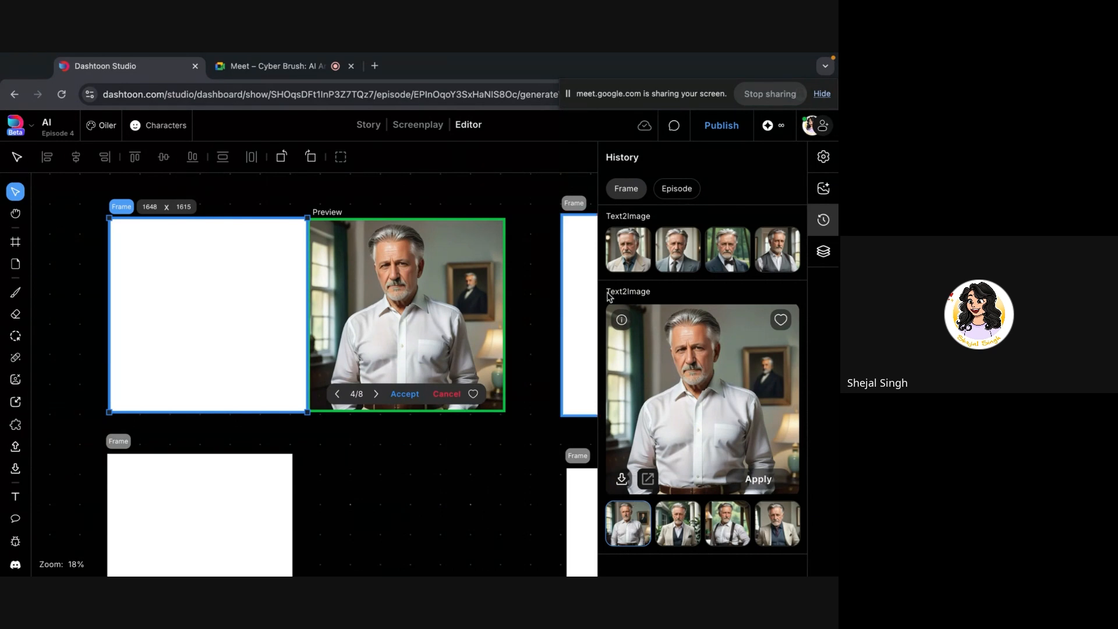
left_click(649, 258)
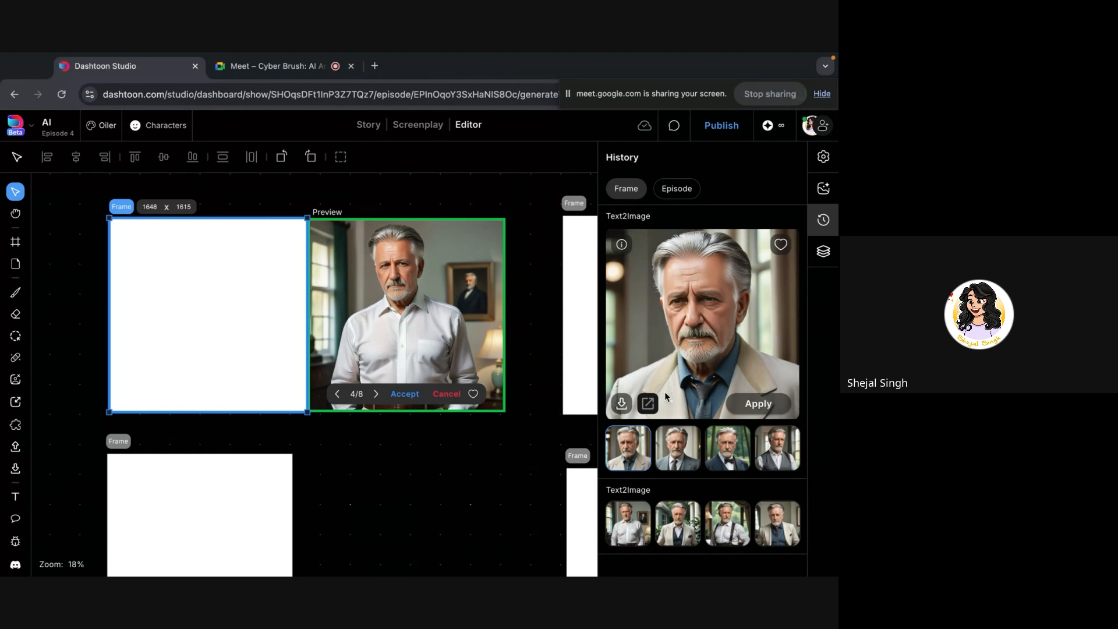
left_click(678, 441)
left_click(730, 441)
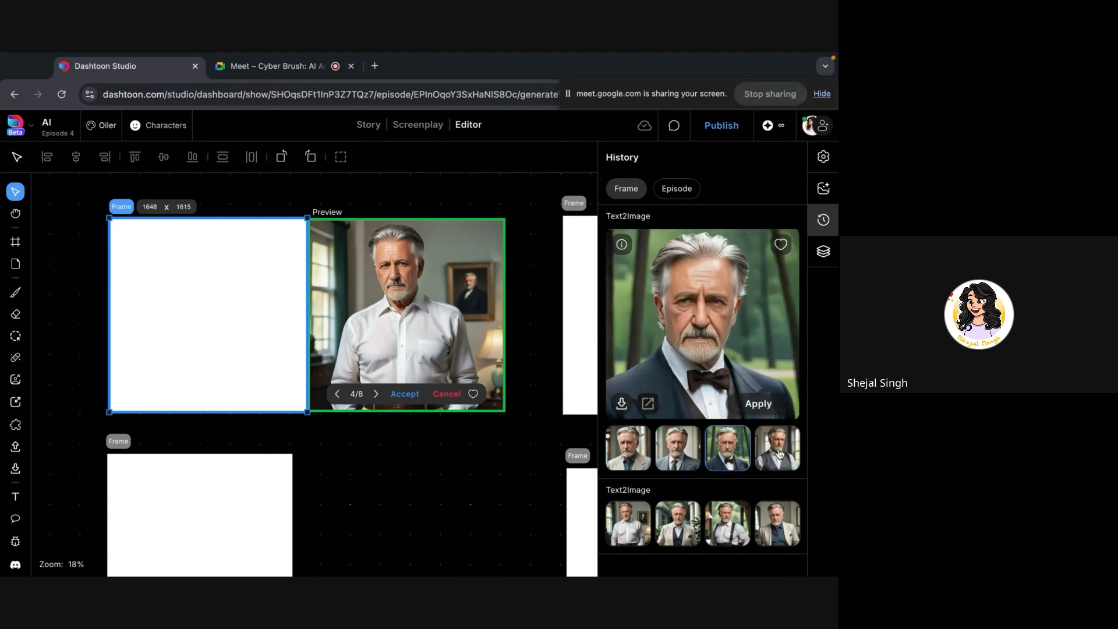
left_click(780, 454)
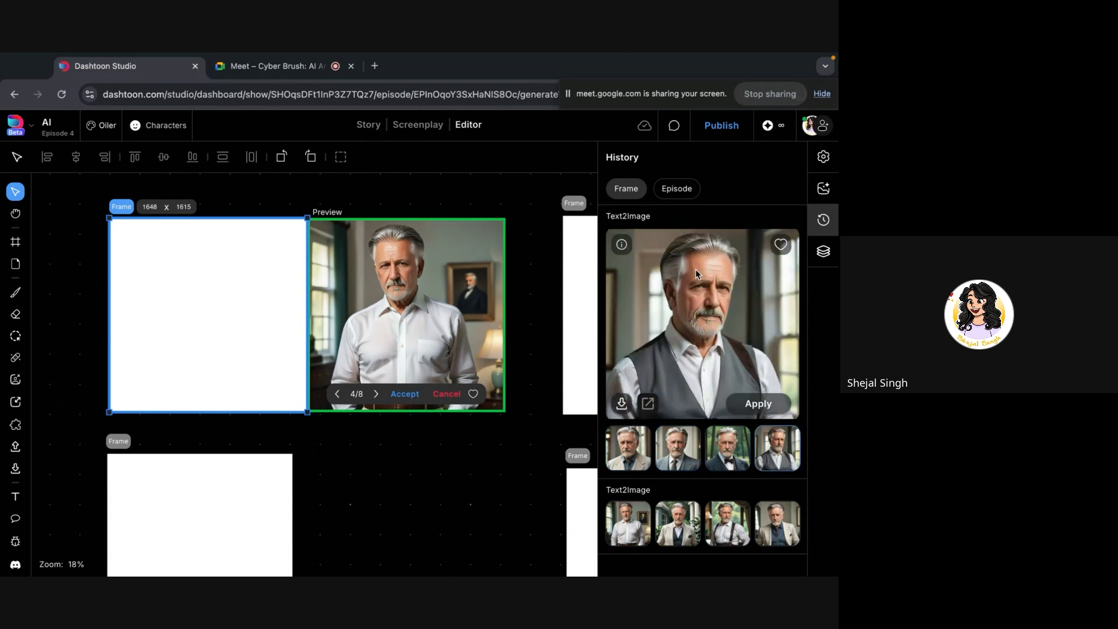
- Examine the faces in the second batch's four portraits at close range, ending on the white-shirt portrait
left_click(630, 520)
left_click(715, 355)
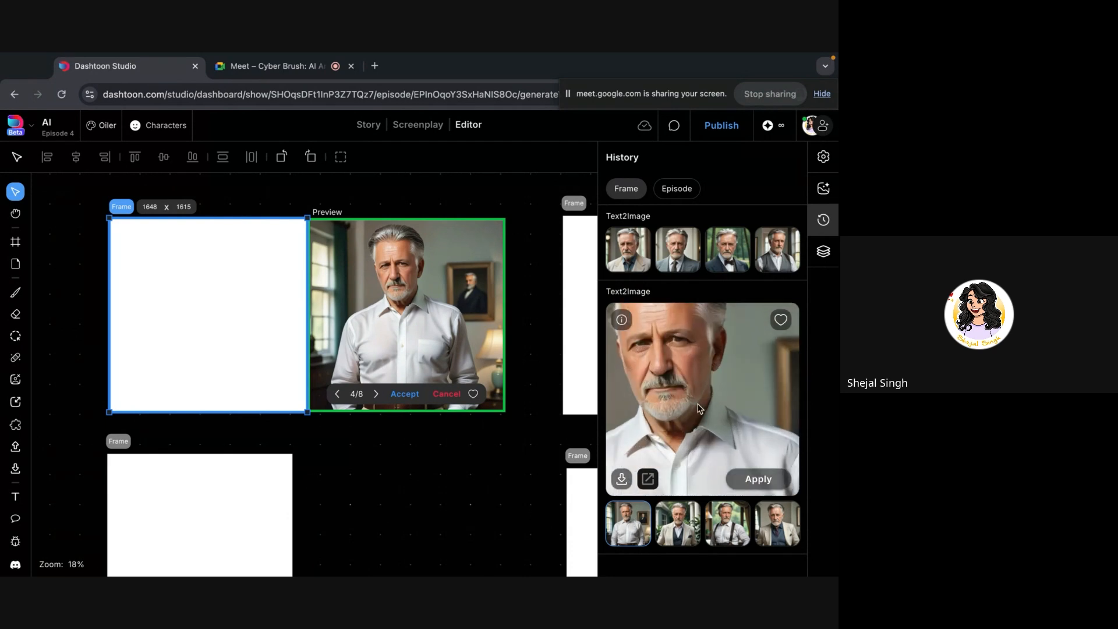
left_click(678, 525)
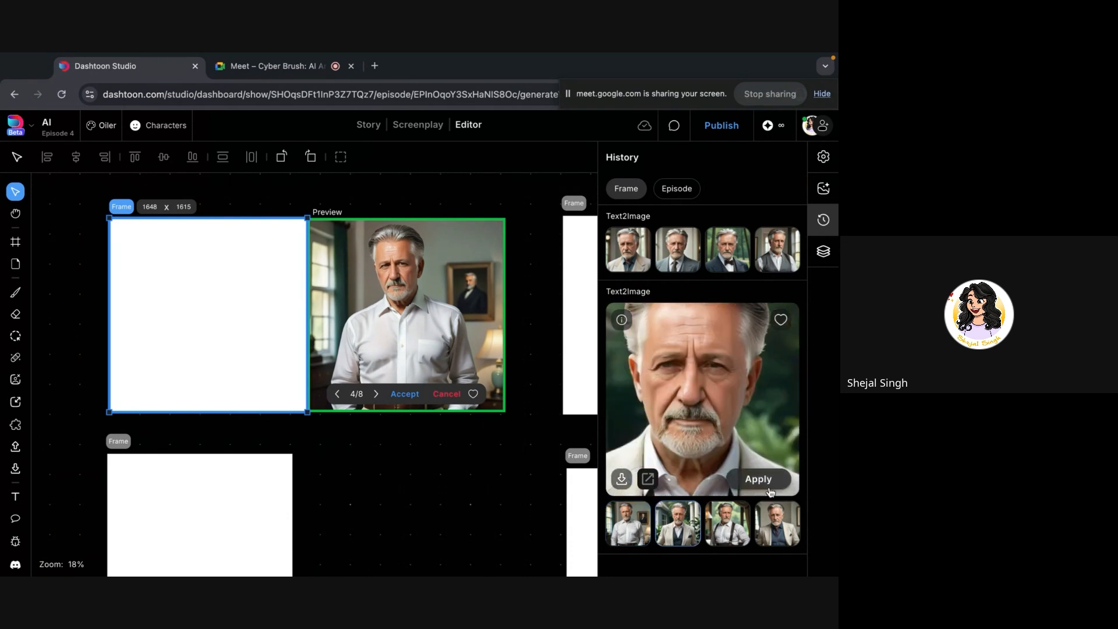
left_click(746, 514)
left_click(779, 537)
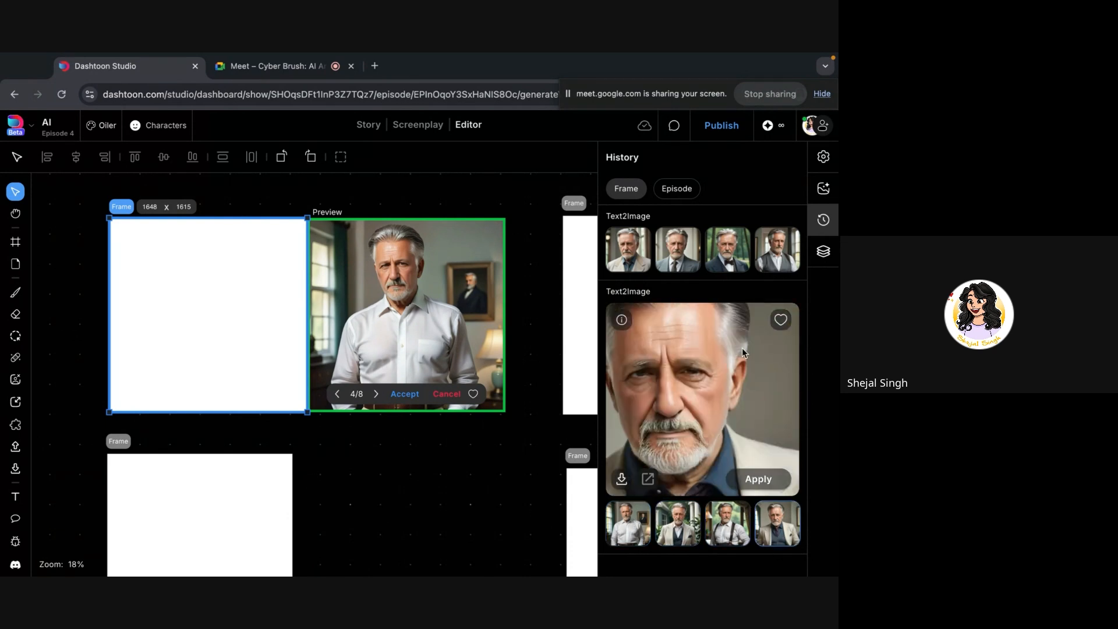
left_click(685, 436)
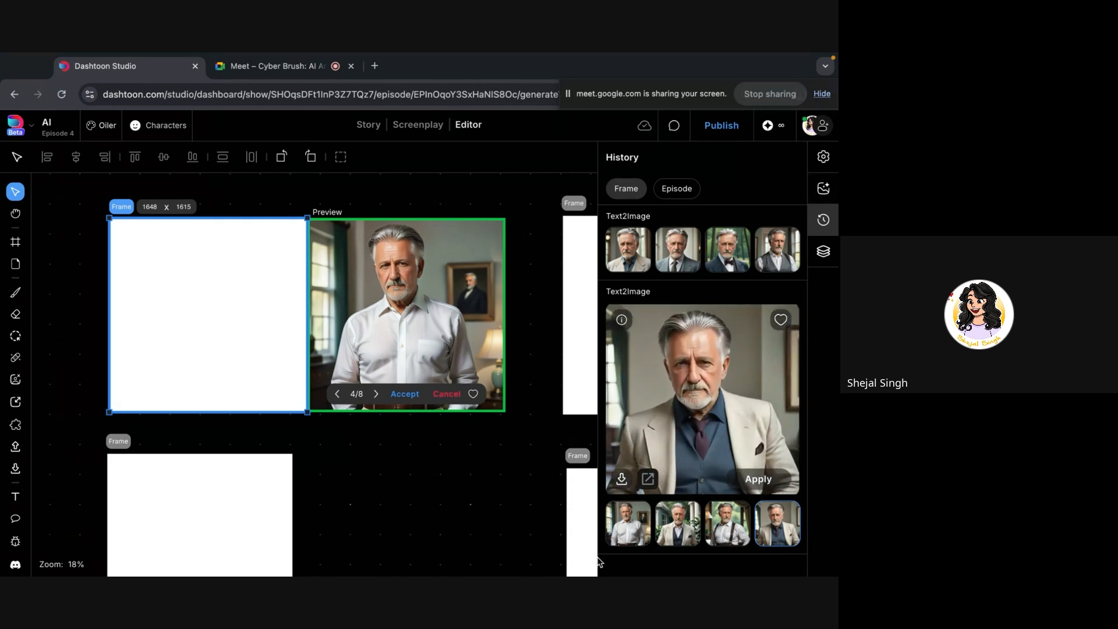
left_click(619, 536)
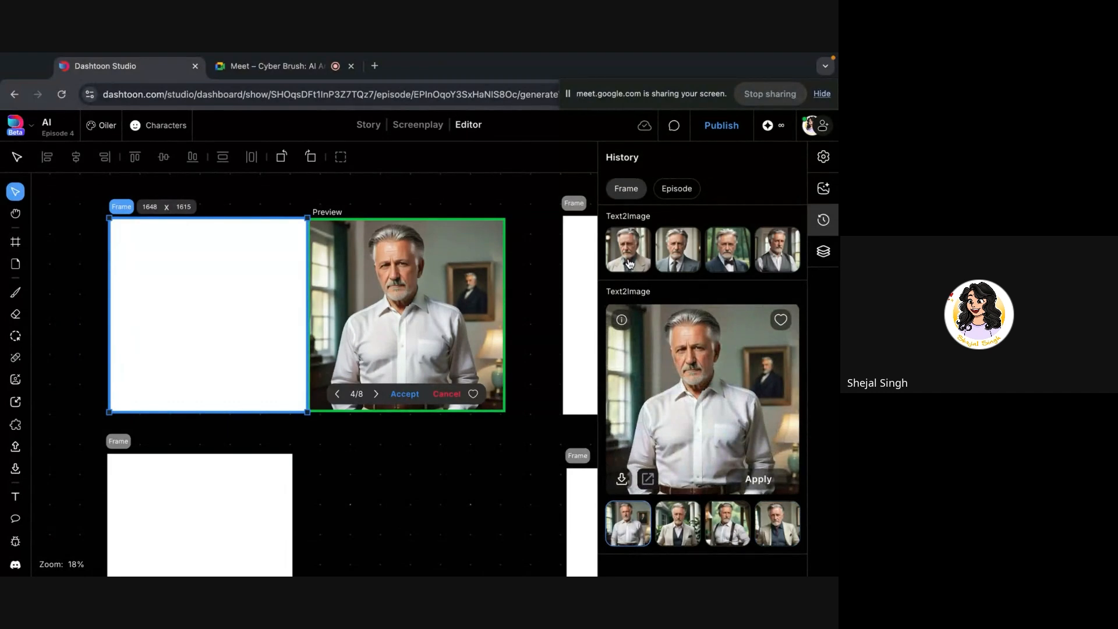
left_click(629, 263)
left_click_drag(641, 459, 382, 332)
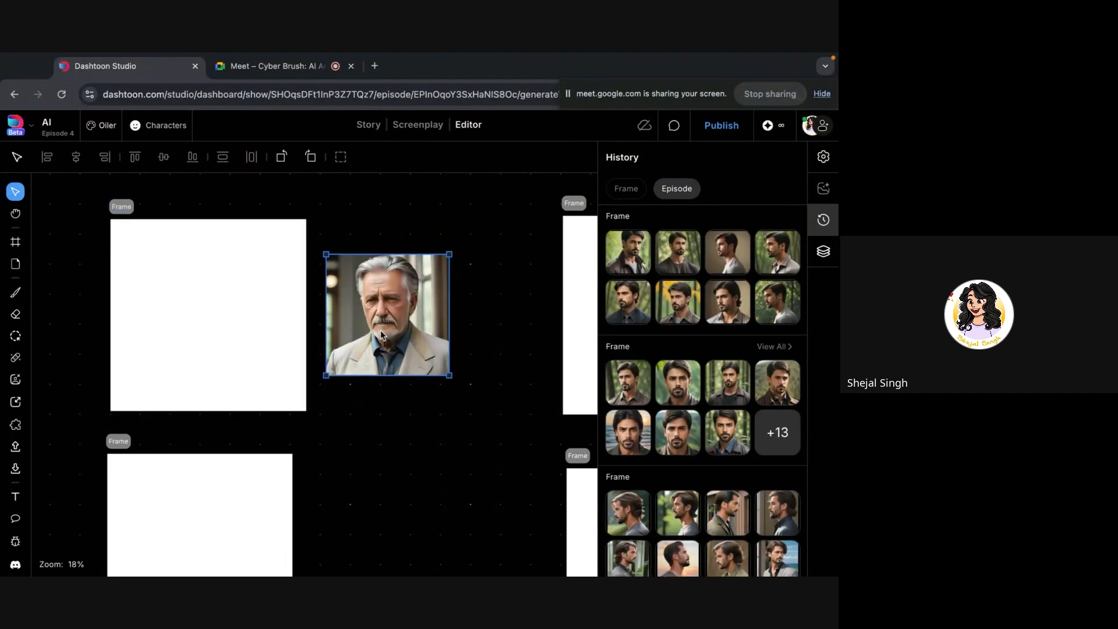
key("Delete")
scroll(410, 362, "right", 1)
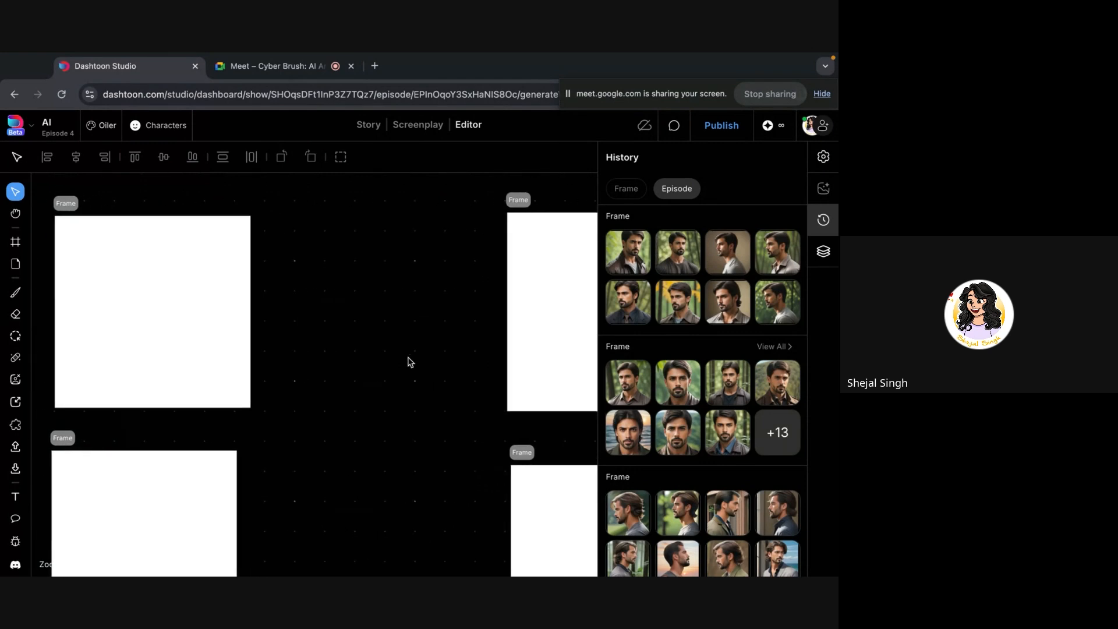
- Review the 1608 x 1673 frame's generation prompt, highlighting its wording "side view , side pose, looking side"
left_click(249, 346)
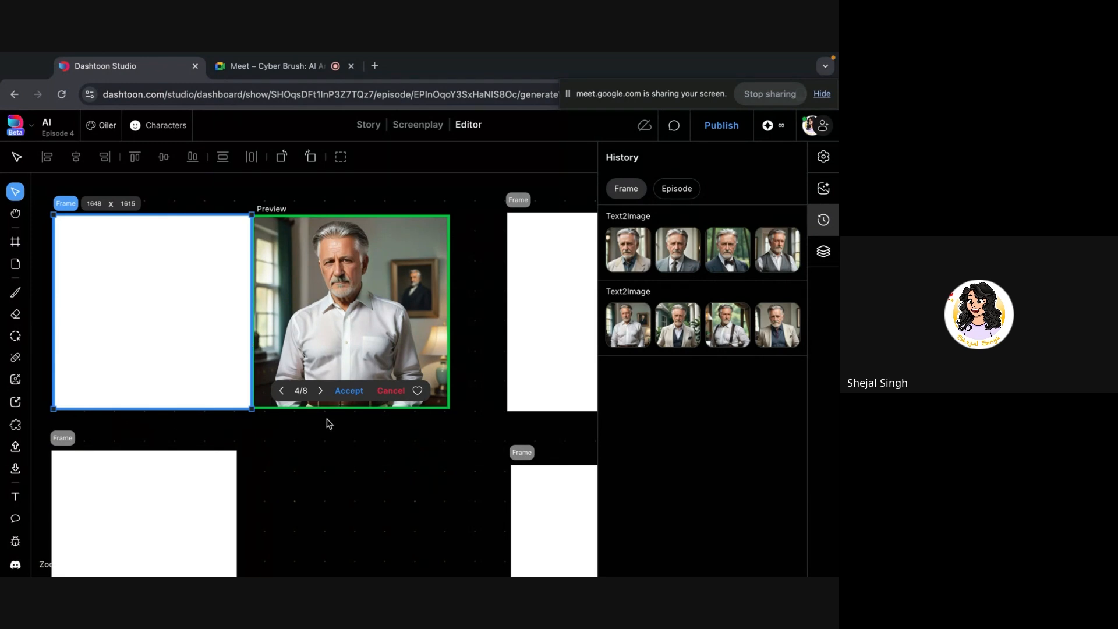
left_click(373, 470)
scroll(372, 470, "down", 3)
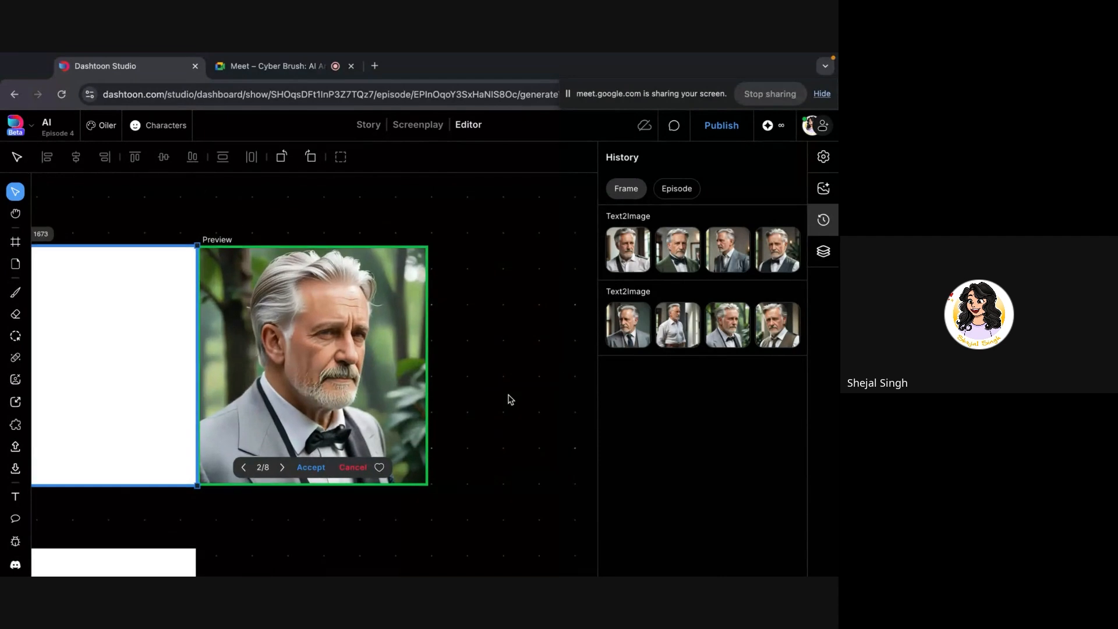
left_click(824, 191)
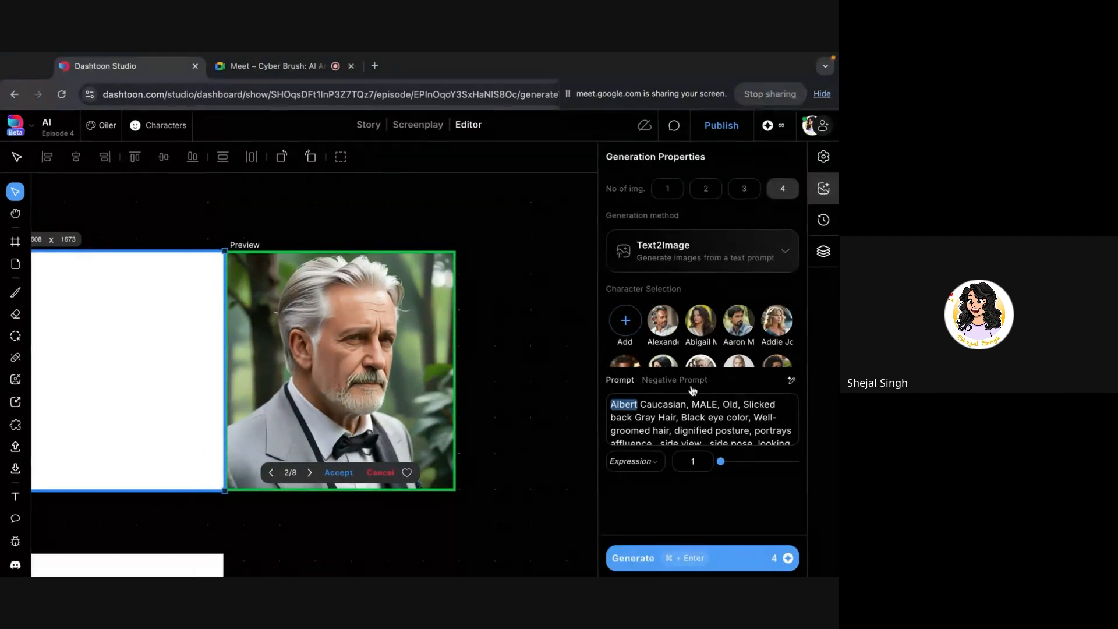
scroll(683, 407, "down", 1)
left_click_drag(661, 421, 838, 425)
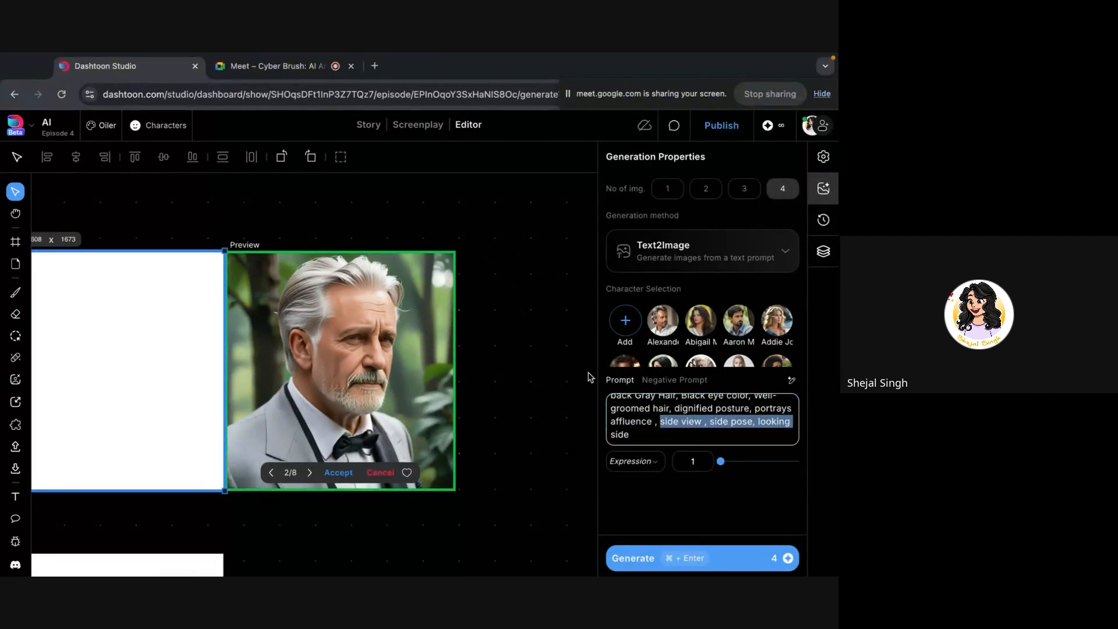
left_click(537, 372)
- Open the 1608 x 1673 frame's history and view the first portrait in its second Text2Image batch
left_click(216, 414)
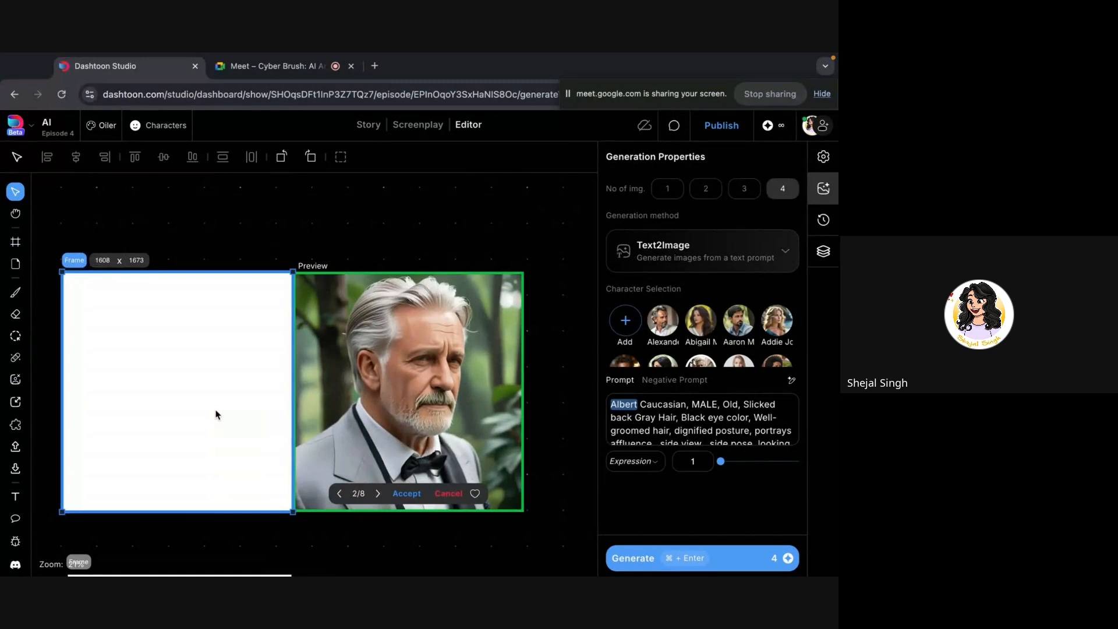
left_click(824, 219)
left_click(640, 346)
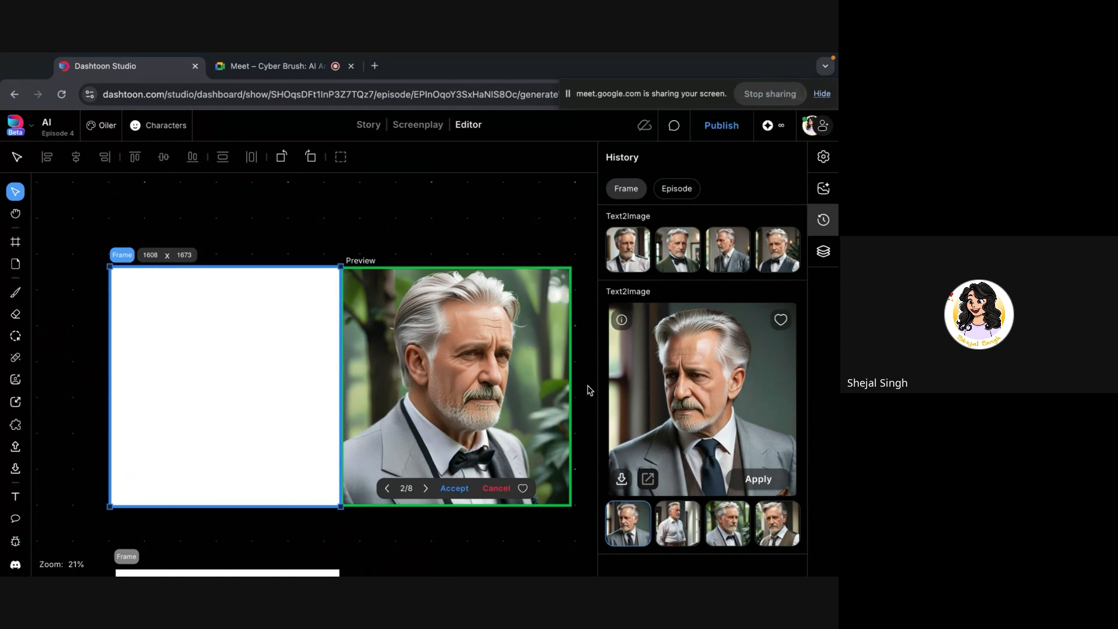
- Return to the 1648 x 1615 frame and inspect its white-shirt portrait preview up close
left_click(464, 227)
scroll(82, 426, "right", 2)
scroll(81, 426, "down", 3)
left_click(171, 408)
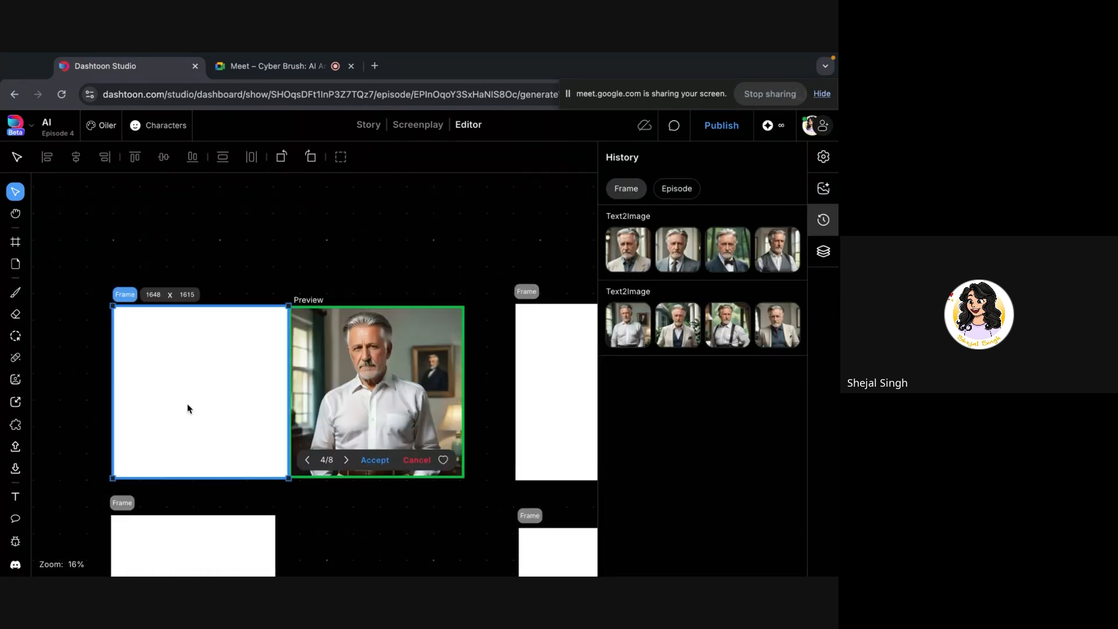
scroll(187, 407, "up", 3)
scroll(358, 294, "up", 1)
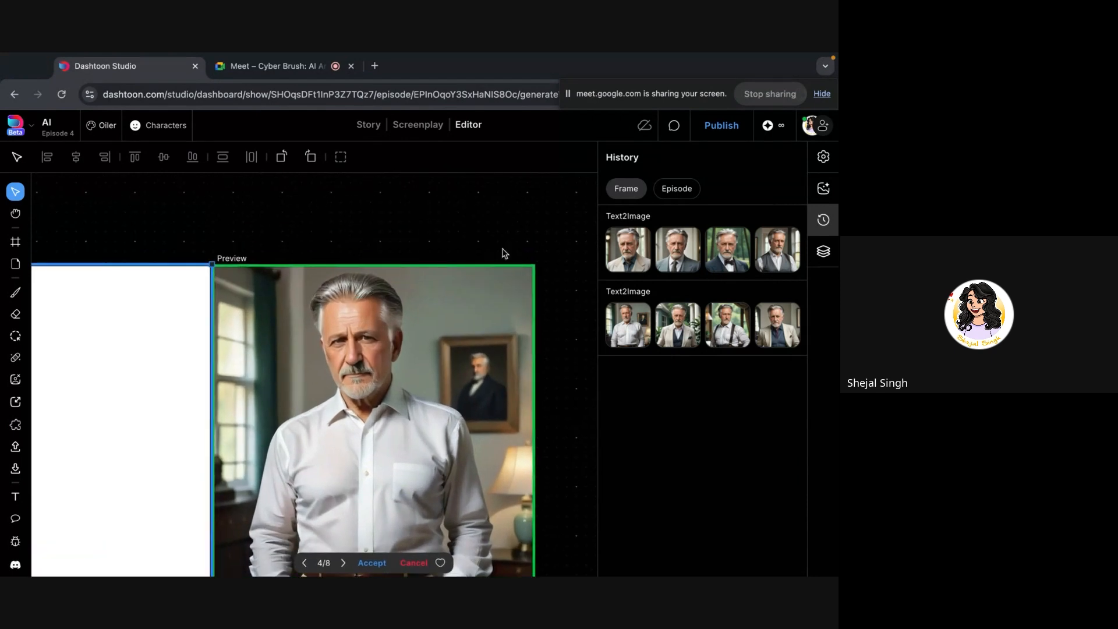
- Open the second portrait in the 1648 x 1615 frame's first Text2Image batch and inspect its face up close
left_click(632, 241)
left_click(687, 455)
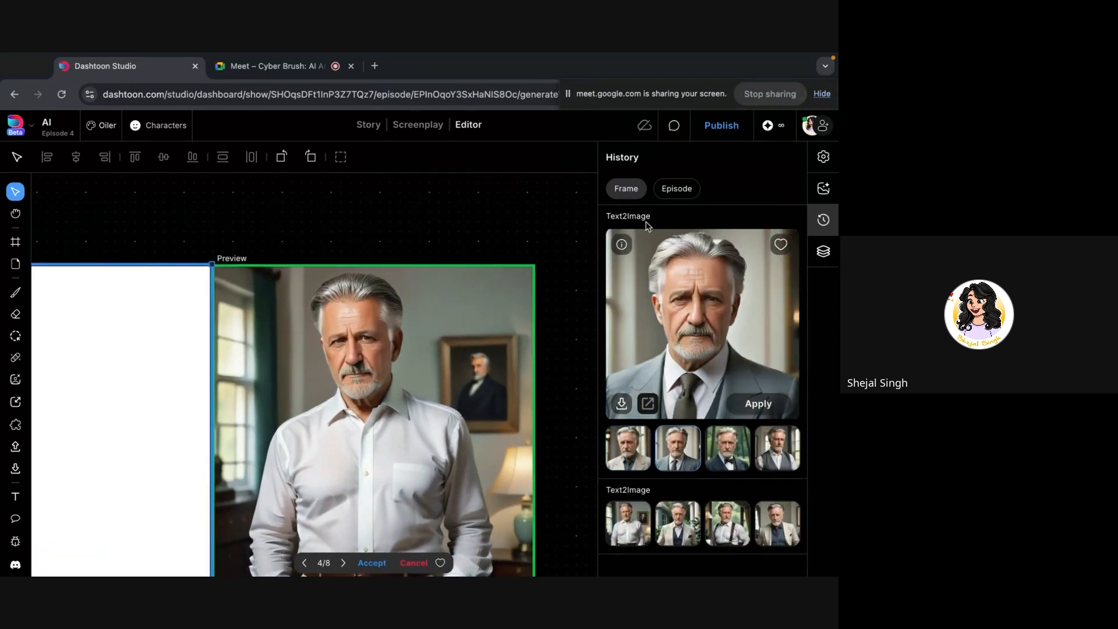
left_click(696, 255)
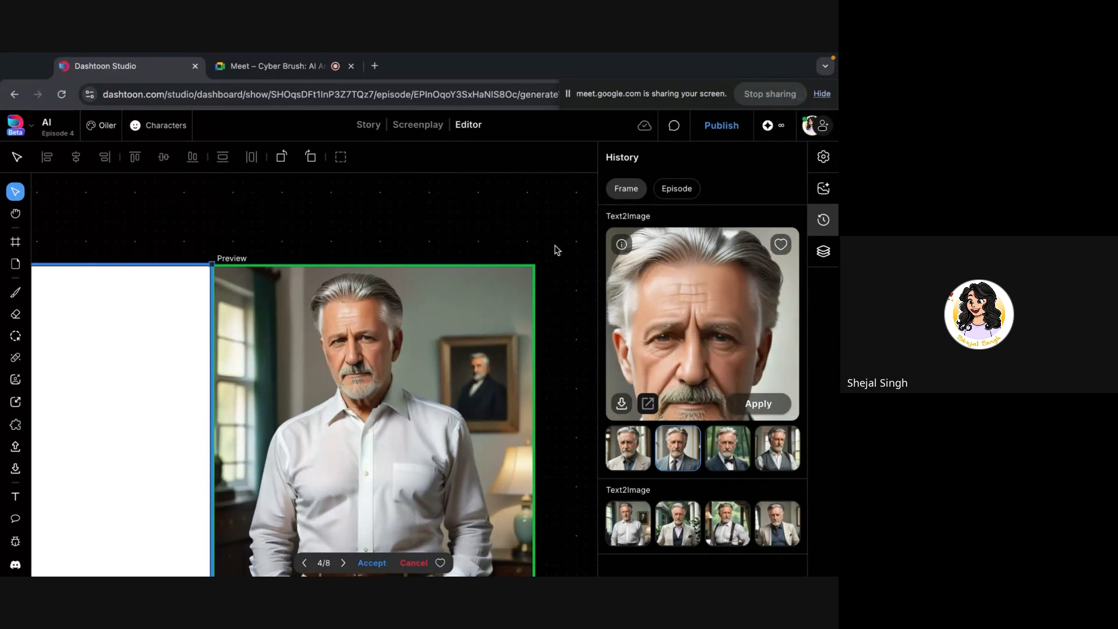
- Select the 1608 x 1673 frame and examine its bow-tie portrait preview at different magnifications
left_click(534, 235)
scroll(534, 236, "down", 5)
scroll(496, 327, "right", 3)
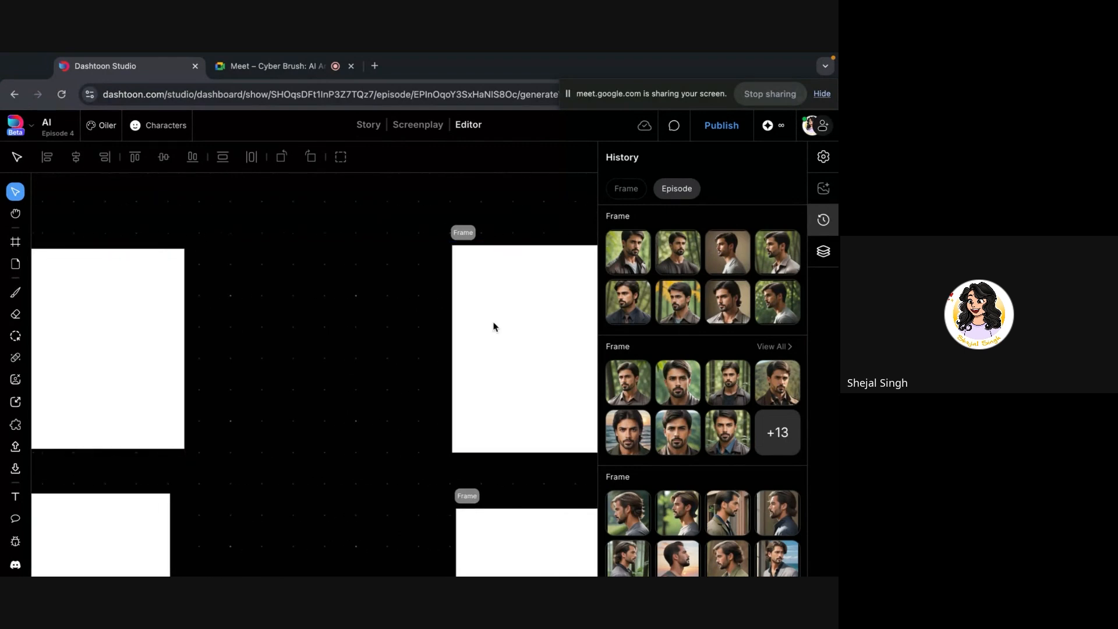
left_click(494, 327)
scroll(495, 327, "right", 2)
scroll(494, 326, "right", 3)
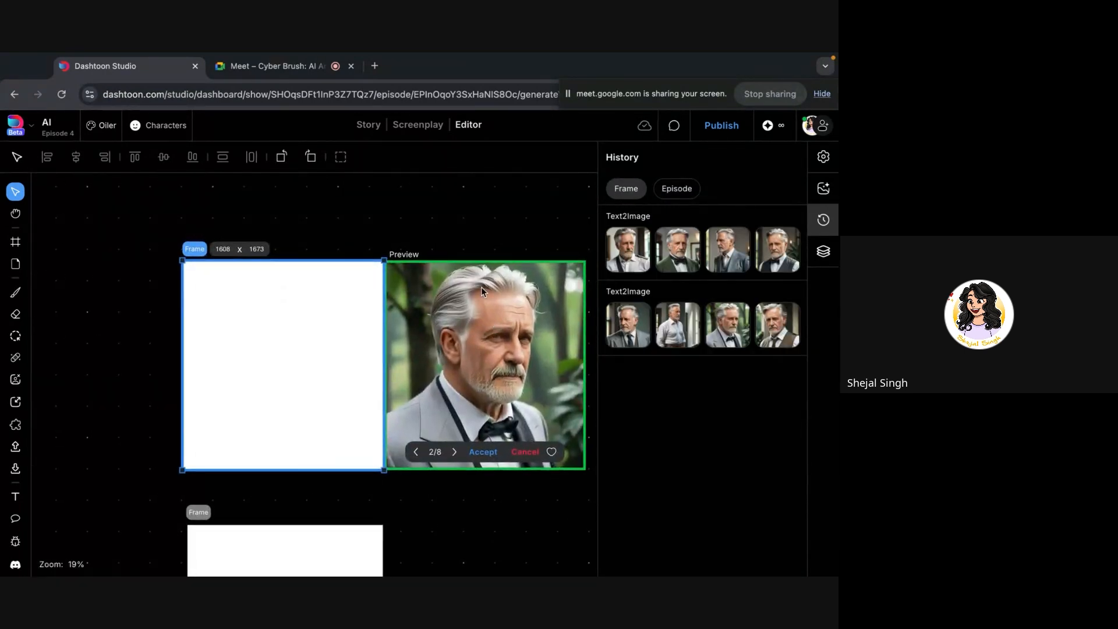
scroll(481, 286, "up", 3)
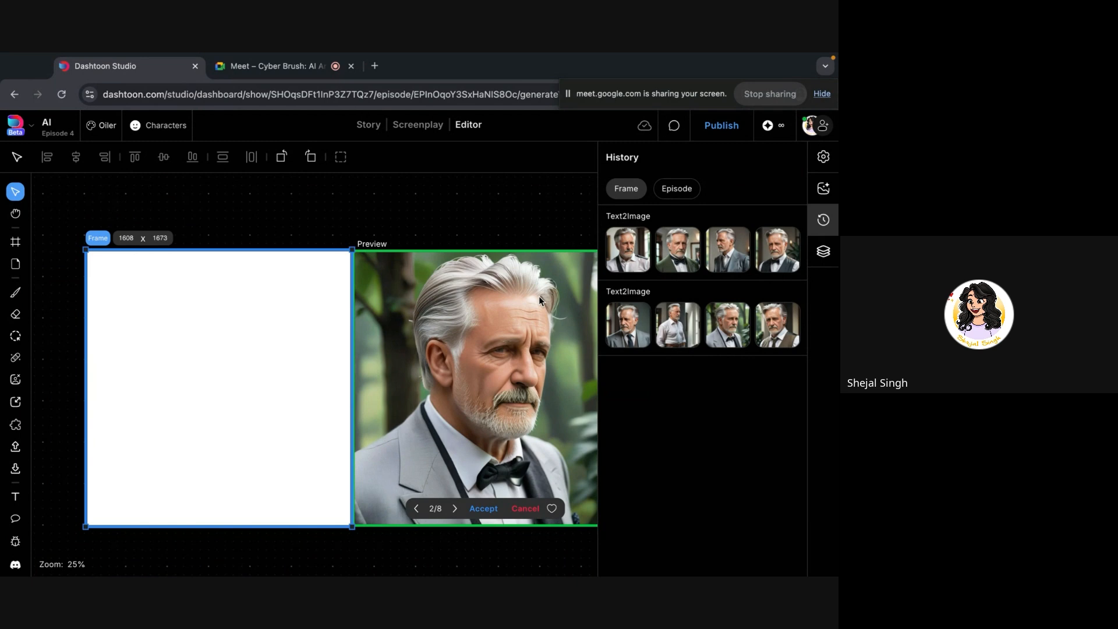
scroll(155, 291, "down", 4)
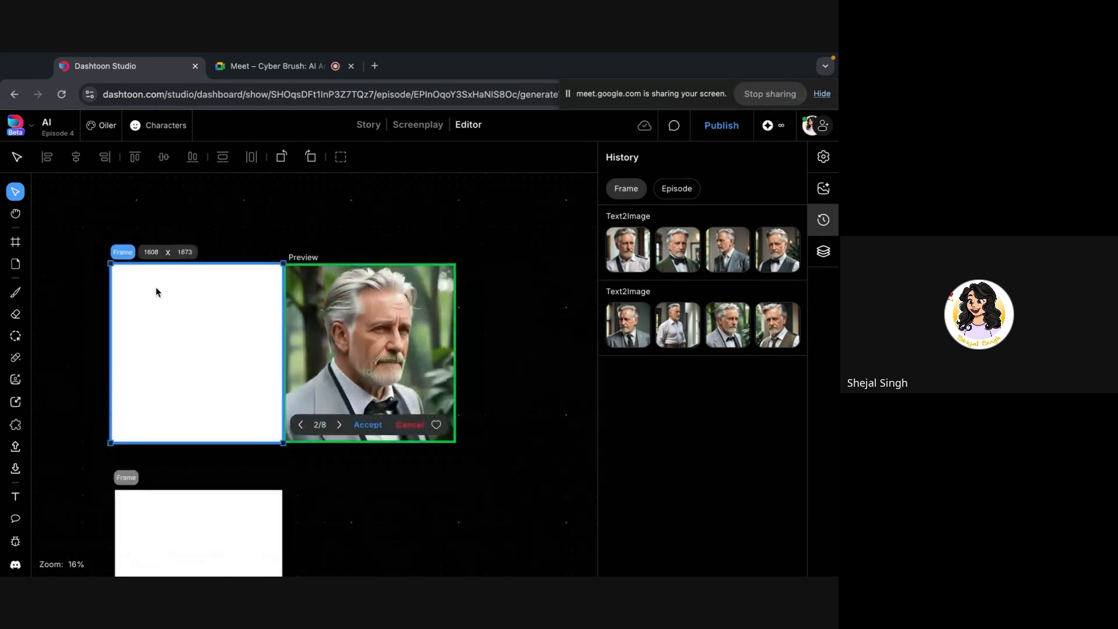
scroll(125, 288, "left", 3)
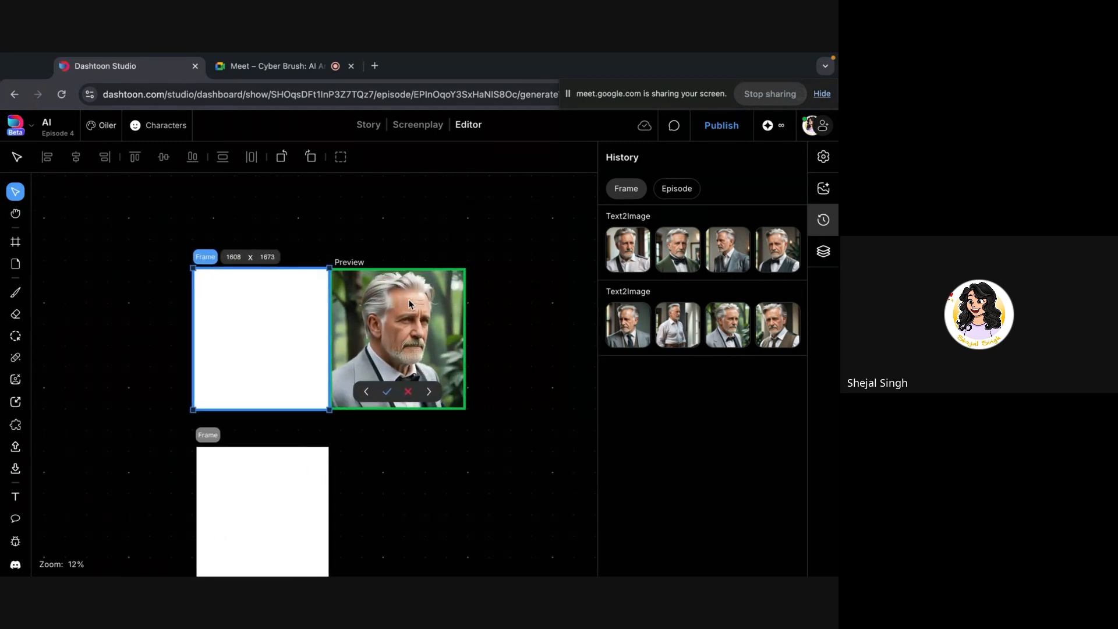
scroll(385, 294, "up", 3)
scroll(410, 303, "up", 2)
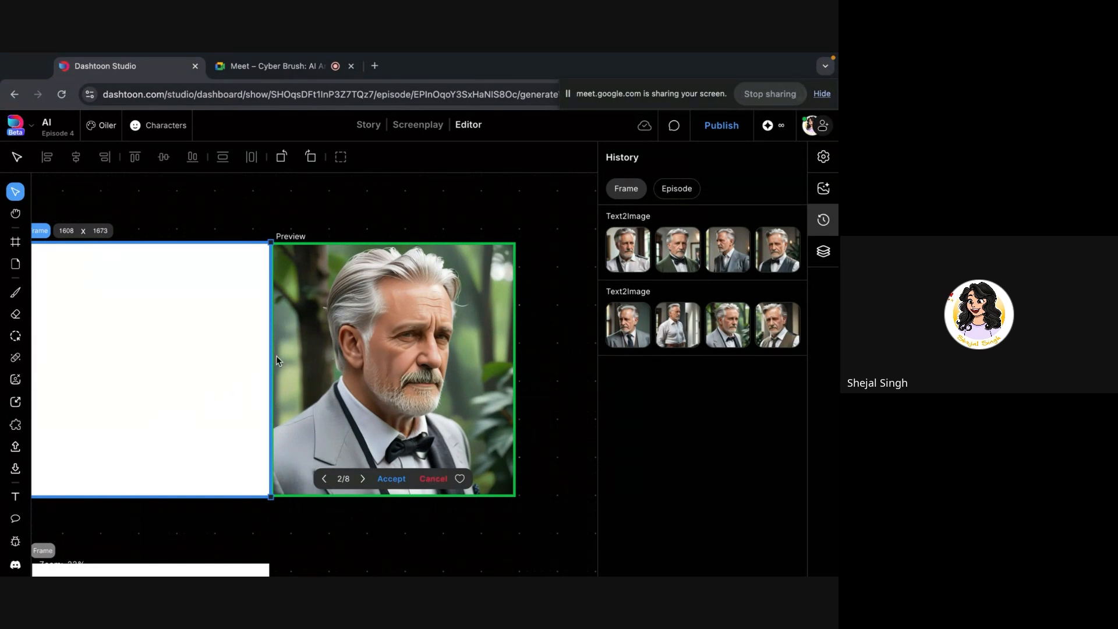
- Inspect the faces in the third and second portraits of the 1608 x 1673 frame's first history batch
left_click(736, 236)
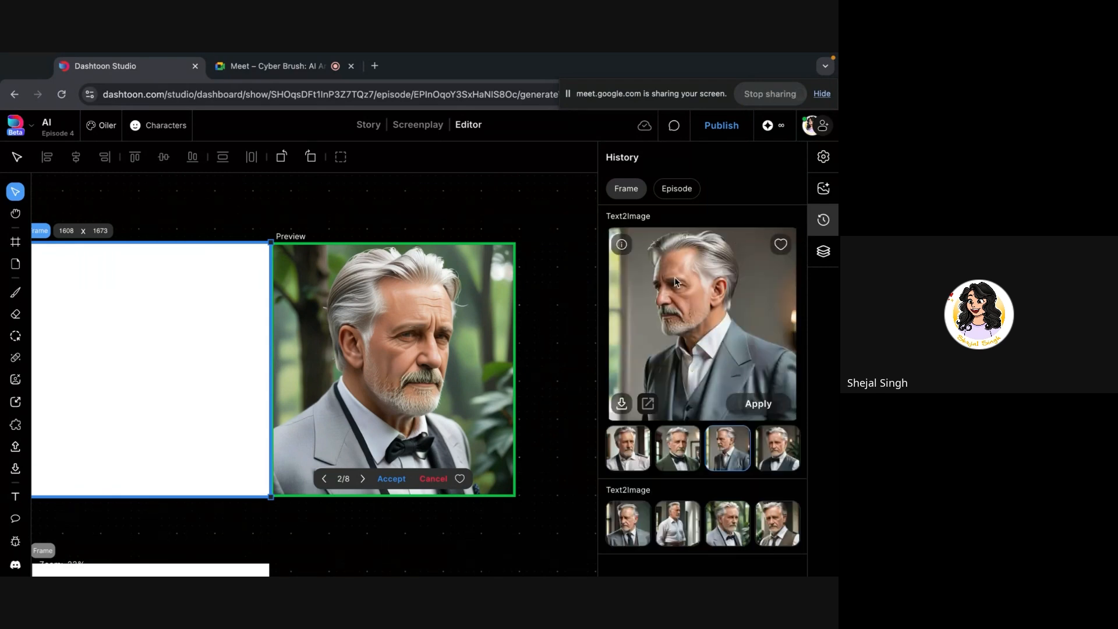
scroll(676, 257, "up", 5)
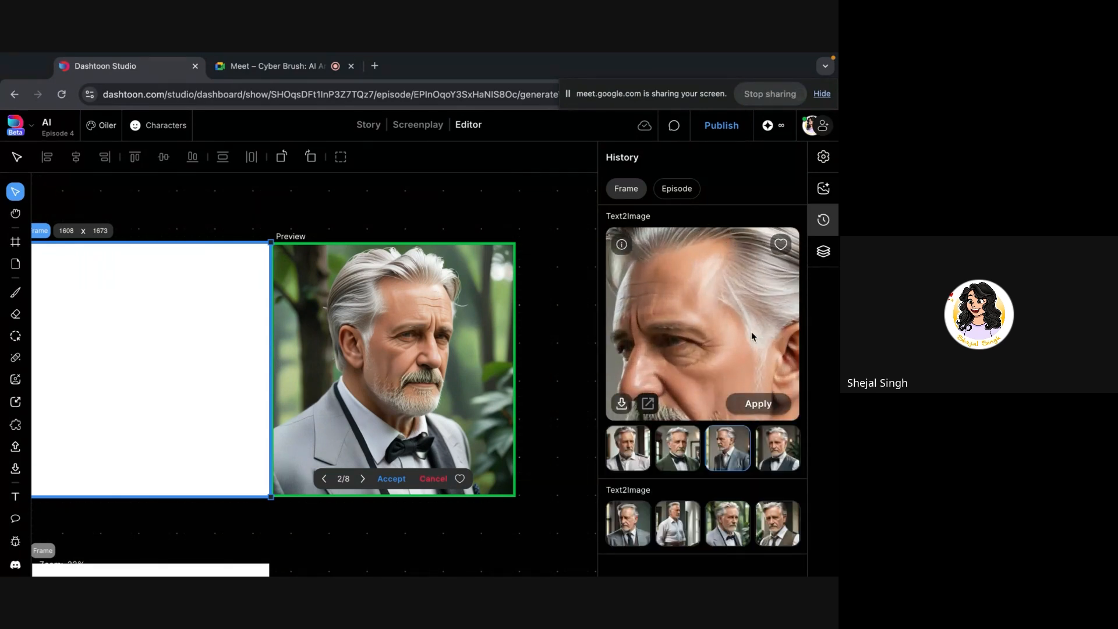
scroll(687, 247, "down", 5)
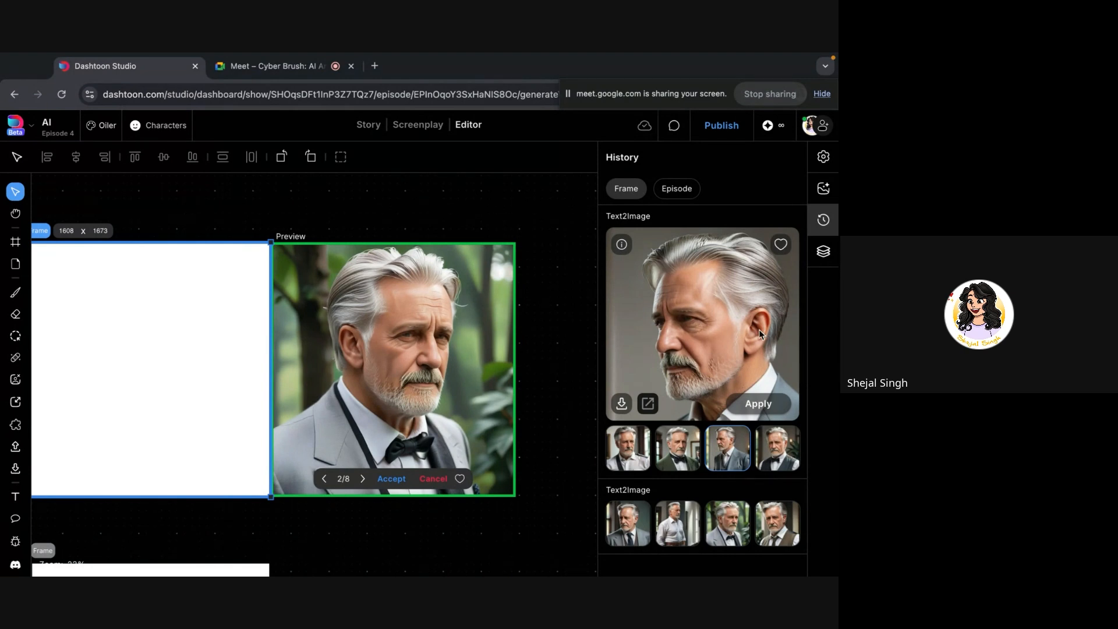
left_click(667, 455)
- Return to the 1648 x 1615 frame and view the first portrait in its first Text2Image batch
scroll(186, 445, "down", 5)
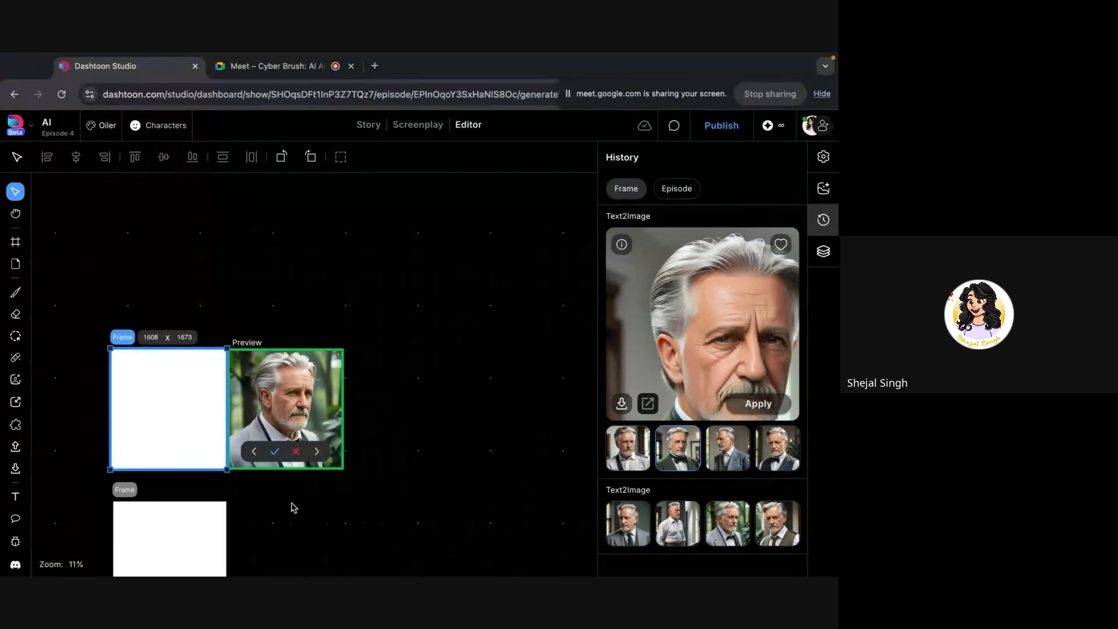
left_click(342, 523)
scroll(342, 523, "left", 4)
left_click(155, 432)
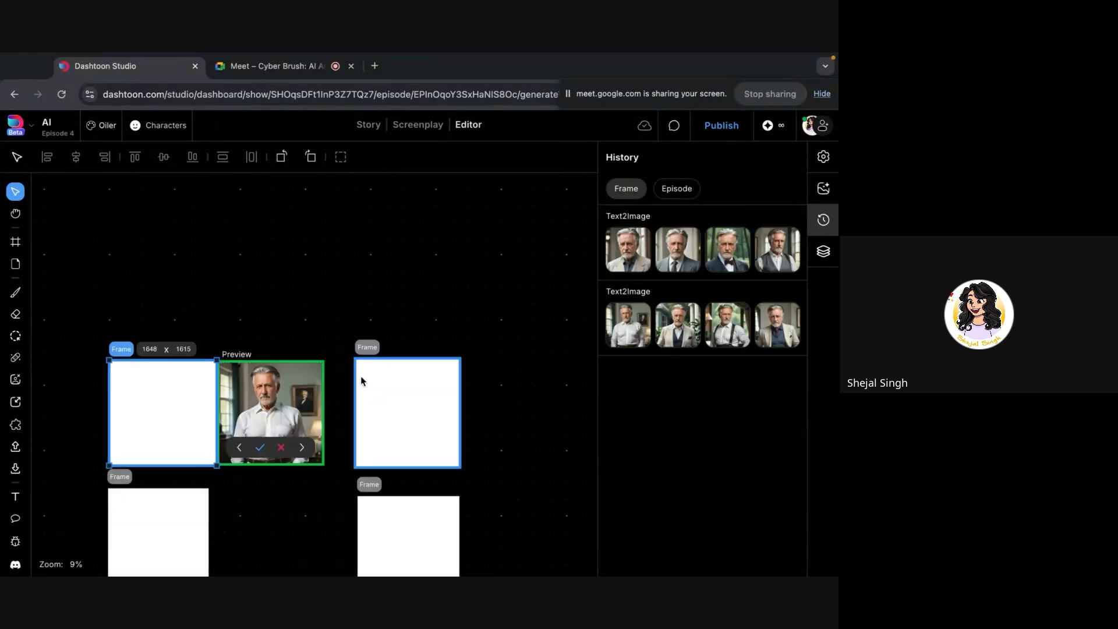
left_click(632, 253)
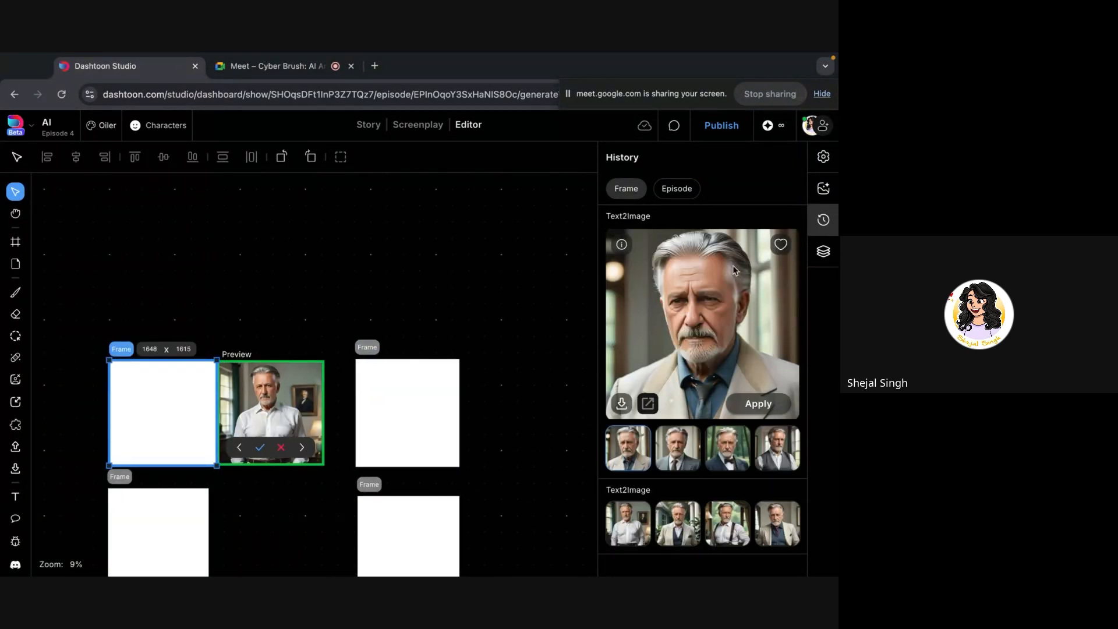
- Examine the first three portraits in the 1608 x 1673 frame's first history batch, focusing on the faces and beards
left_click(380, 417)
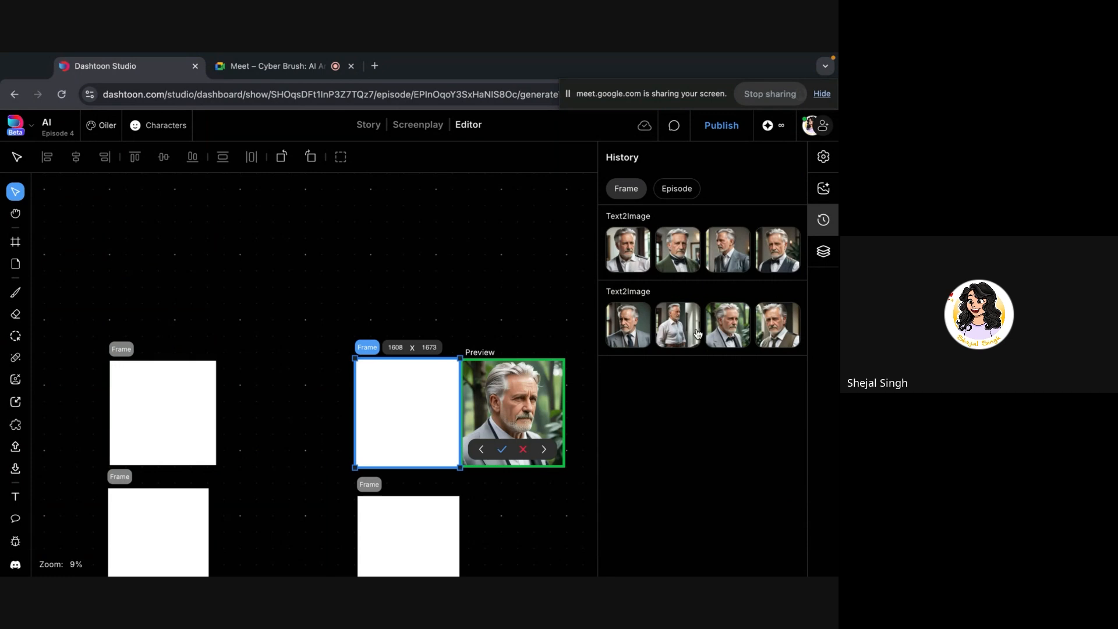
left_click(637, 251)
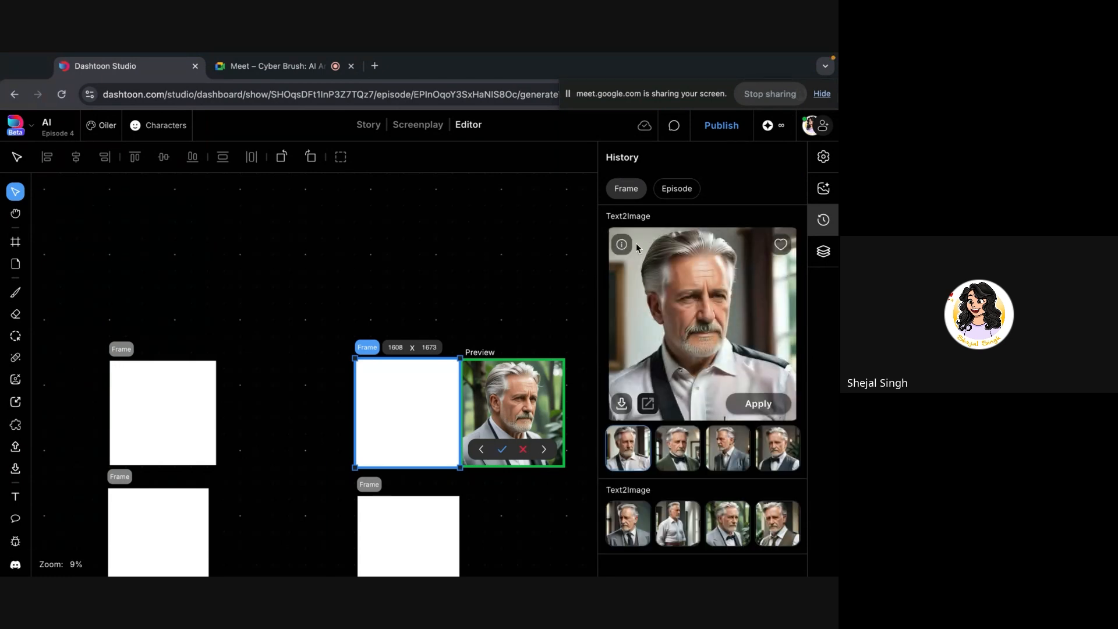
scroll(705, 362, "up", 5)
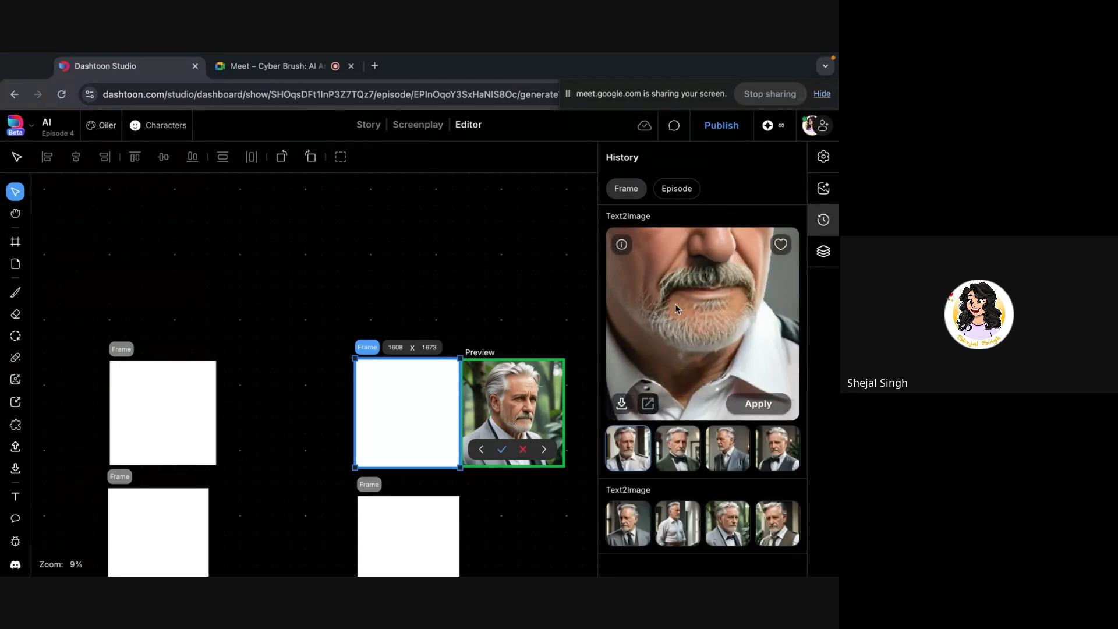
left_click_drag(675, 306, 702, 311)
scroll(703, 312, "up", 3)
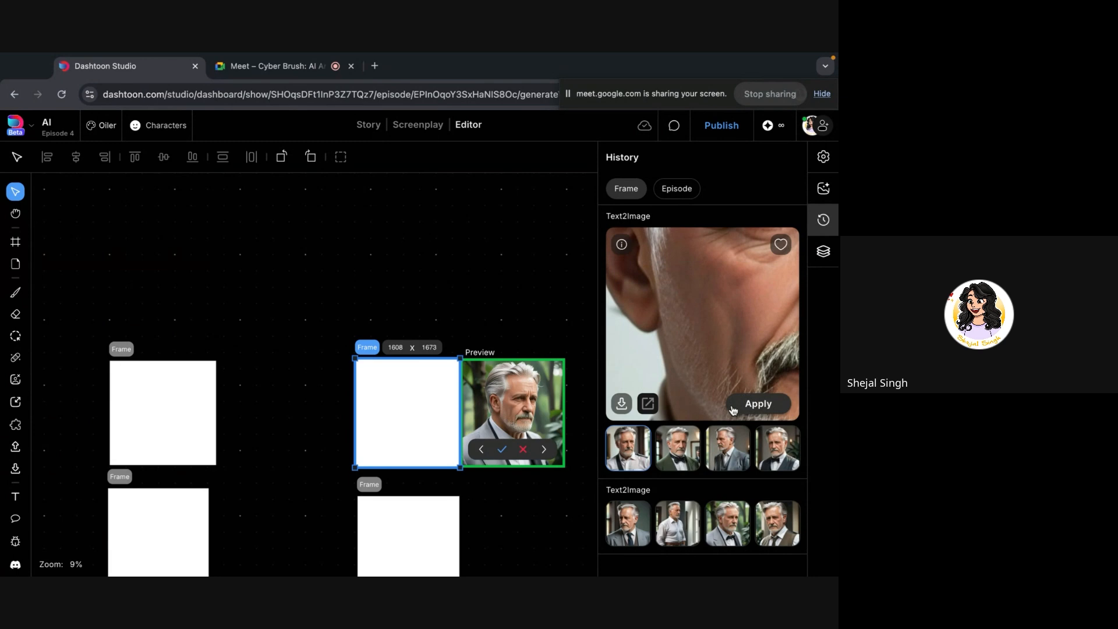
scroll(527, 396, "up", 2)
scroll(524, 398, "up", 5)
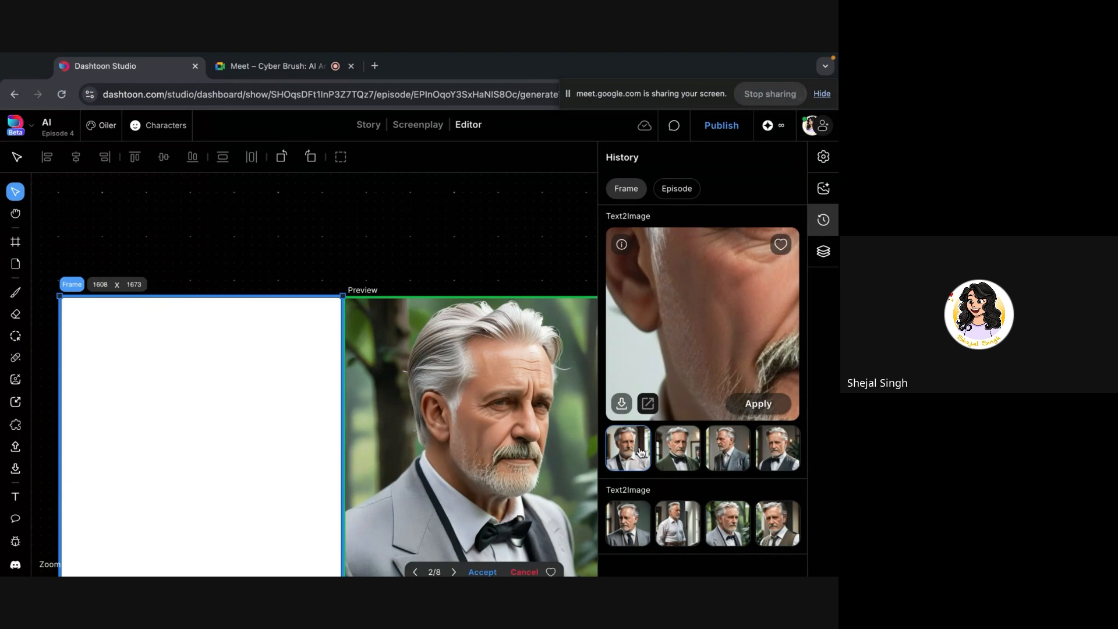
left_click(671, 455)
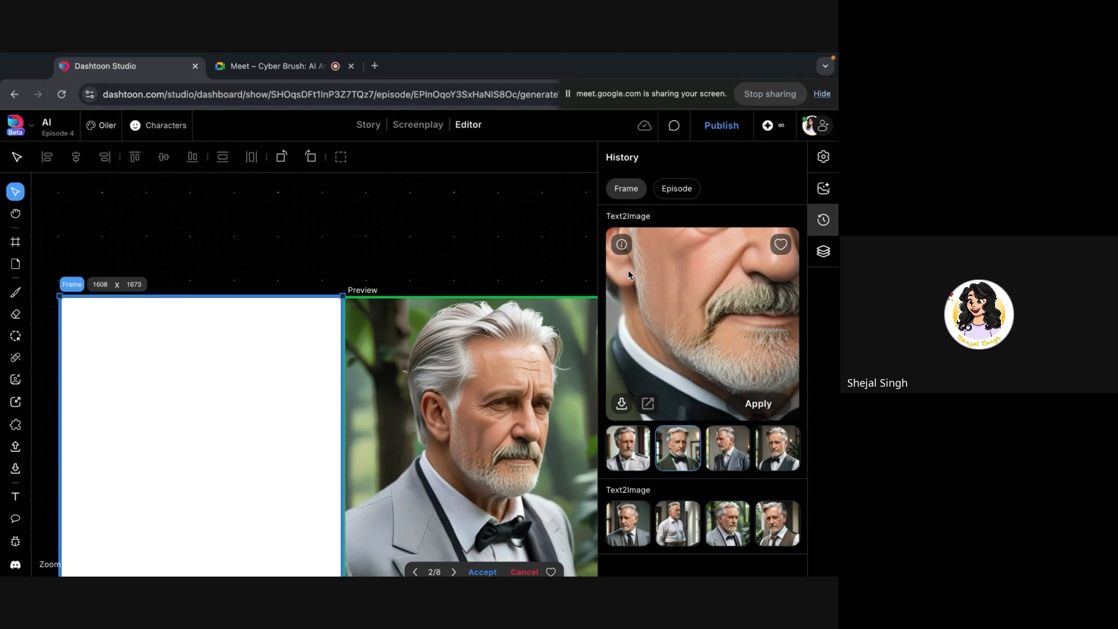
left_click(729, 448)
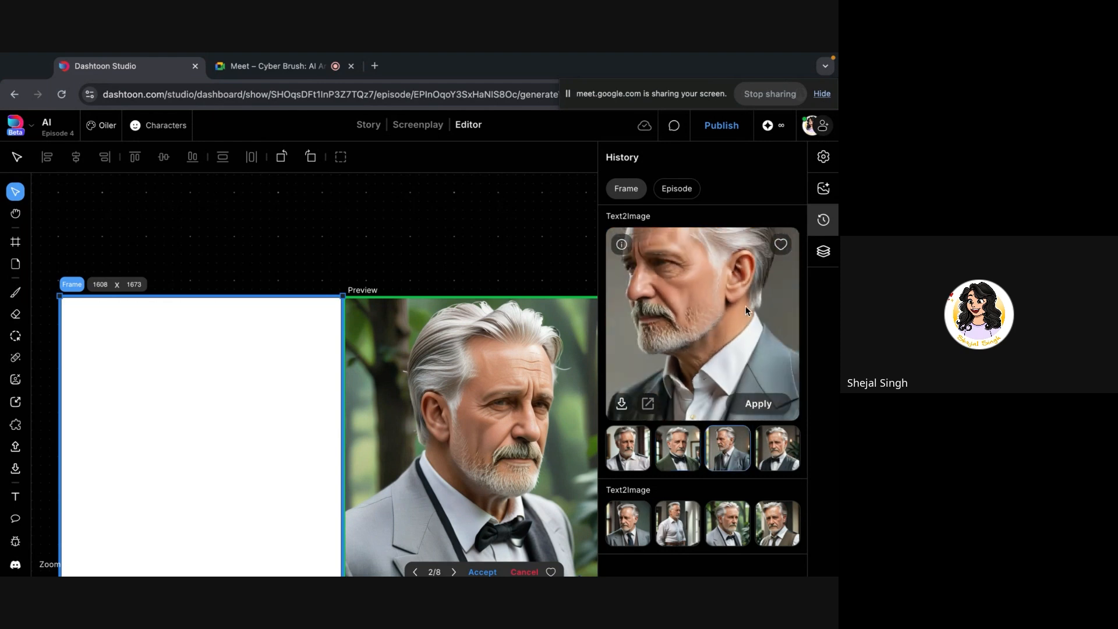
- Go back to the 1648 x 1615 frame and enlarge the face in its white-shirt portrait preview
left_click(267, 273)
scroll(267, 272, "down", 3)
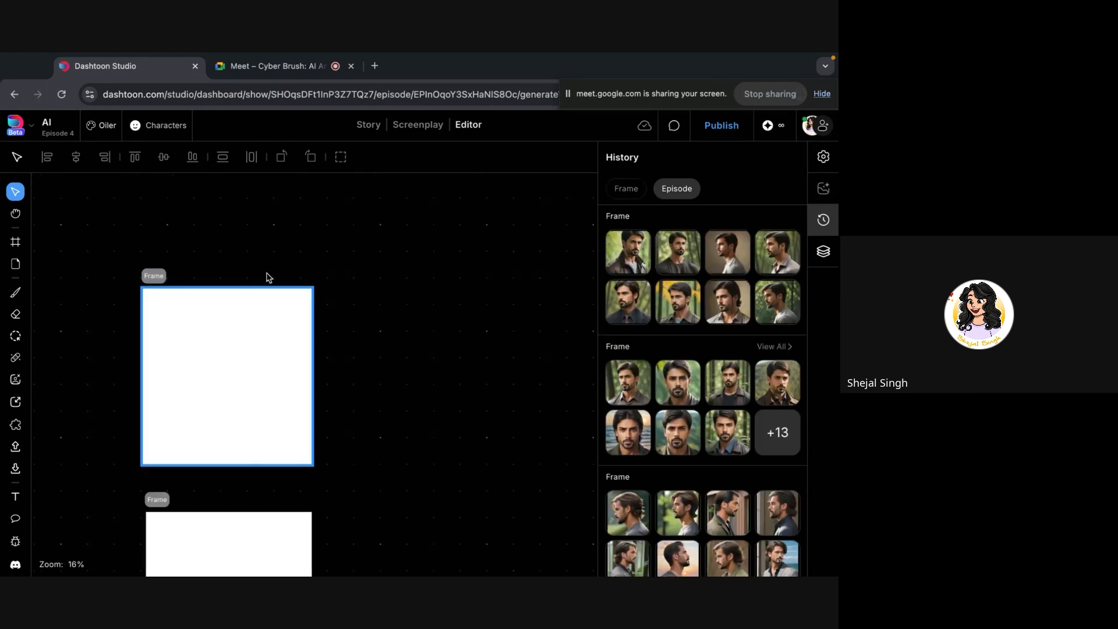
scroll(248, 308, "left", 1)
scroll(241, 318, "left", 2)
left_click(104, 367)
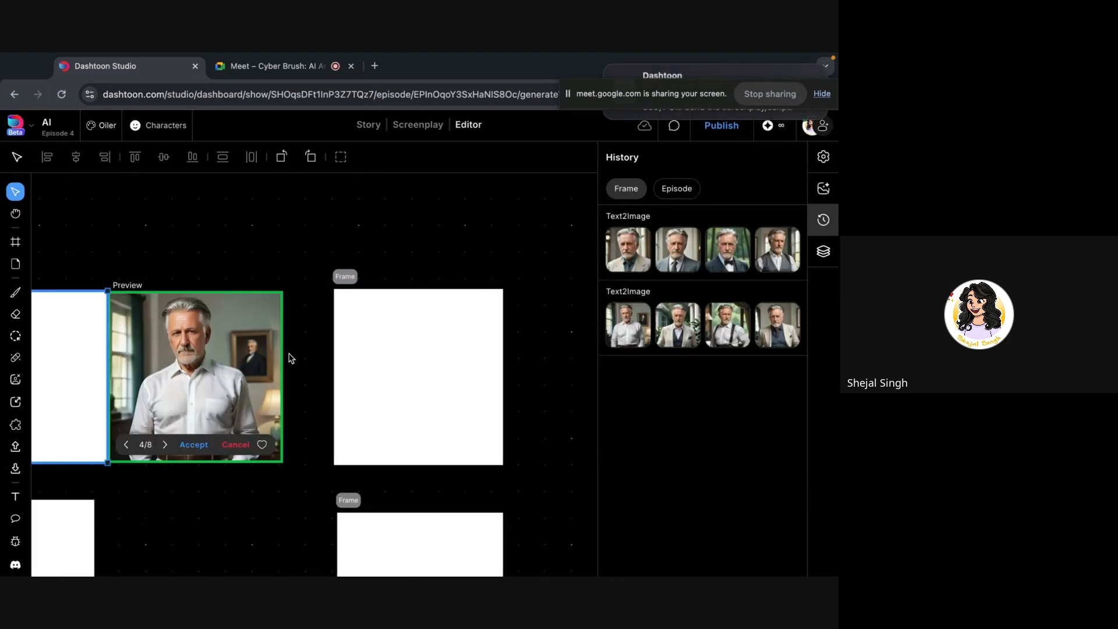
scroll(291, 357, "up", 2)
scroll(290, 357, "up", 8)
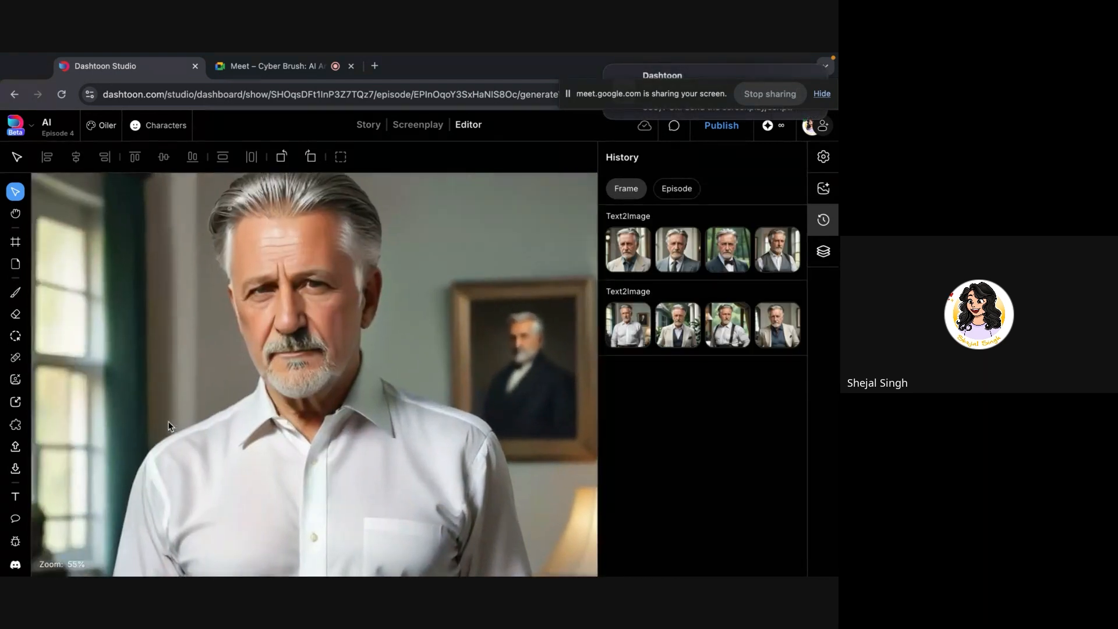
scroll(303, 337, "right", 2)
scroll(302, 337, "up", 2)
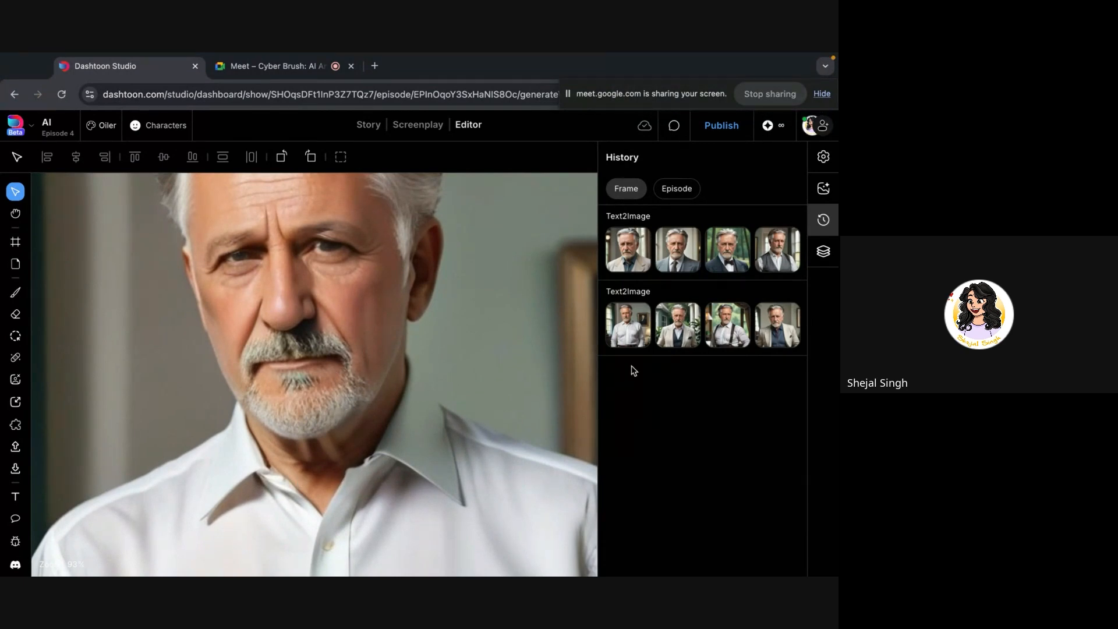
- Inspect the beards in the second, third and fourth portraits of the 1648 x 1615 frame's second Text2Image batch
left_click(675, 311)
scroll(714, 444, "up", 5)
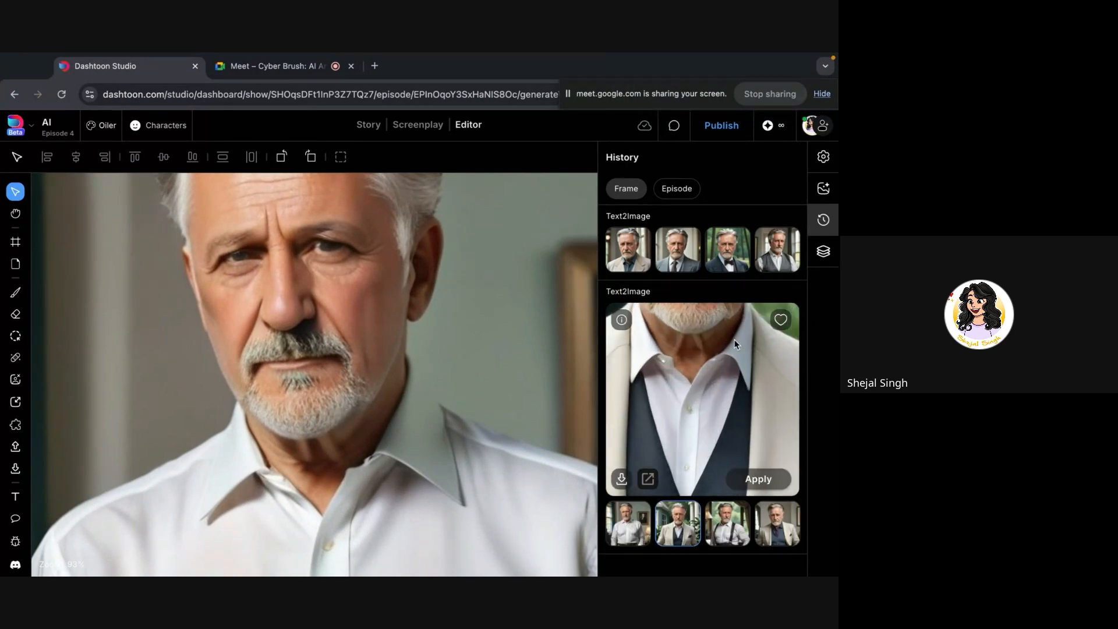
scroll(717, 397, "down", 3)
scroll(739, 330, "up", 4)
scroll(685, 455, "down", 2)
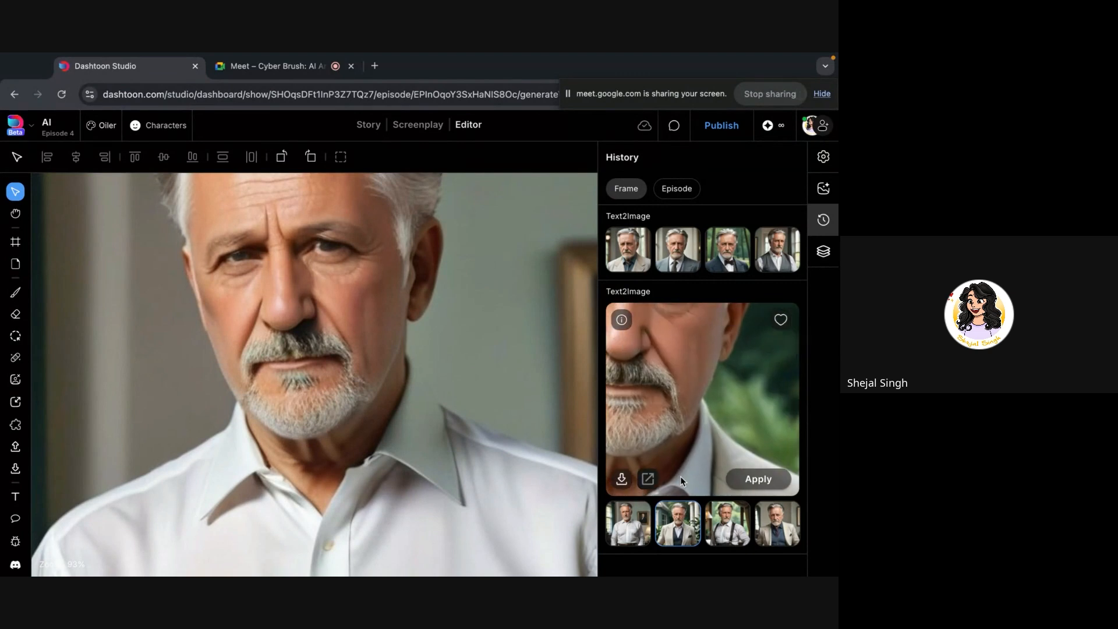
left_click(719, 535)
left_click_drag(650, 360, 784, 389)
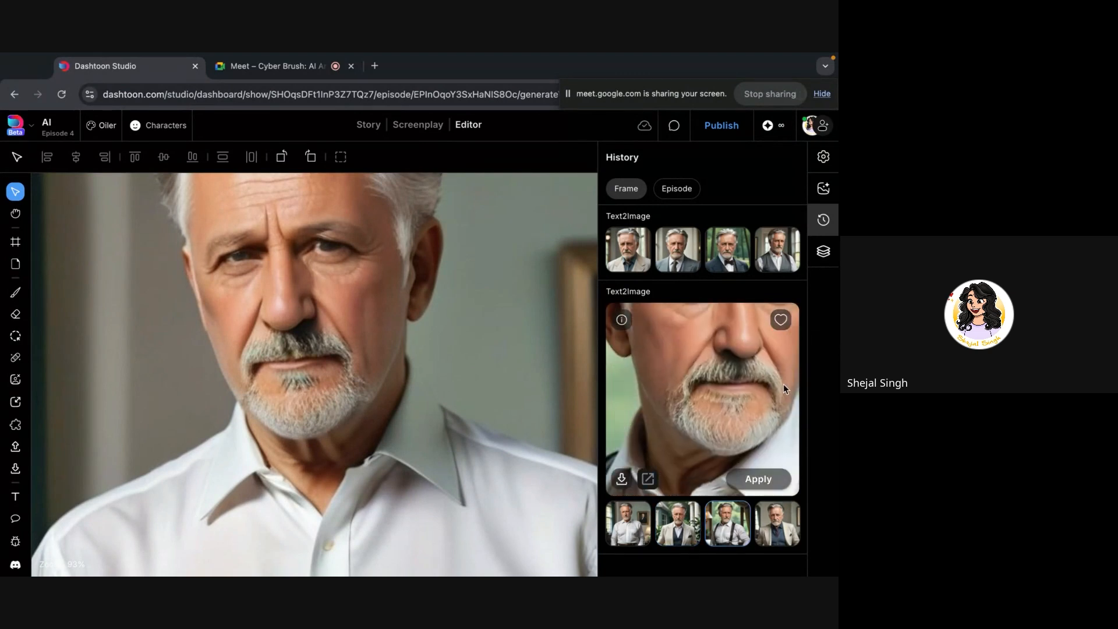
left_click(779, 532)
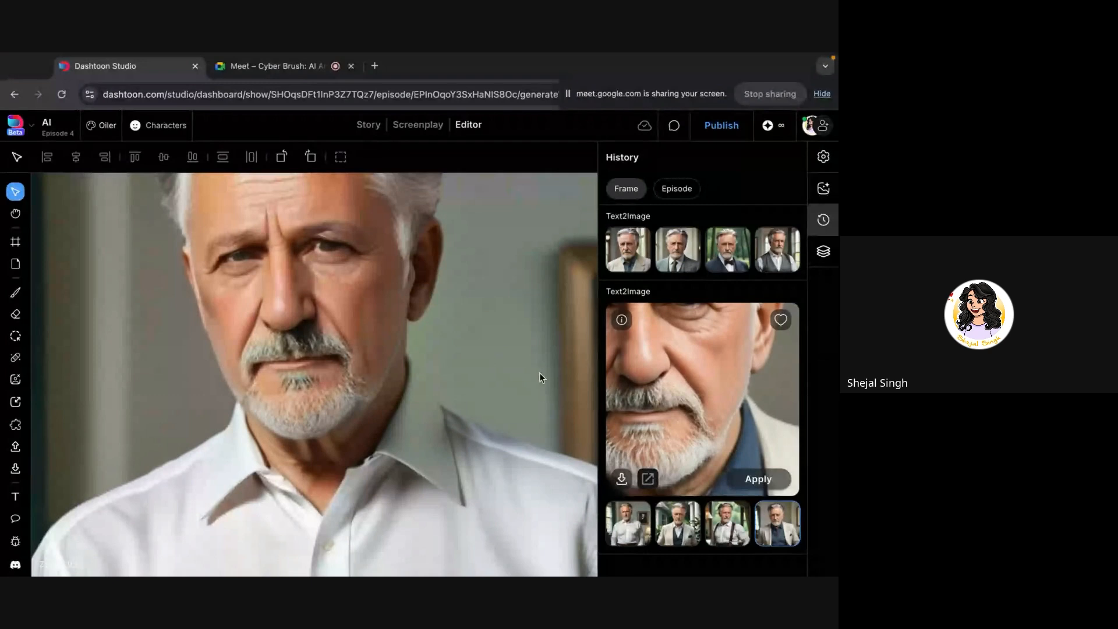
- Select the 1608 x 1673 frame again to bring up its generation history
scroll(444, 361, "down", 5)
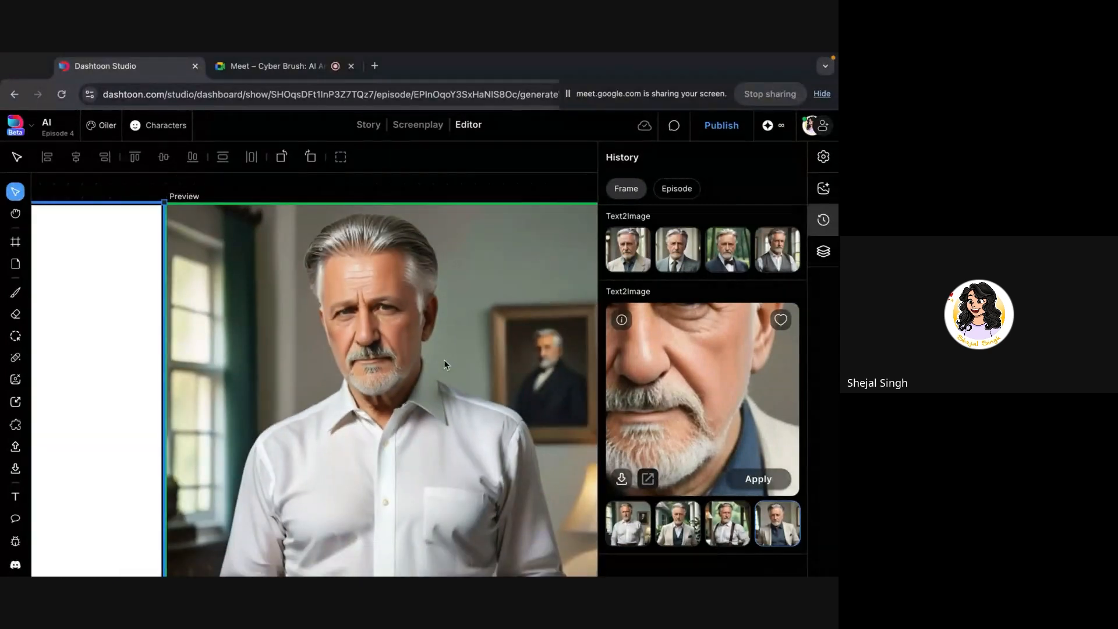
scroll(444, 360, "right", 2)
scroll(444, 360, "right", 6)
left_click(444, 360)
scroll(444, 360, "right", 3)
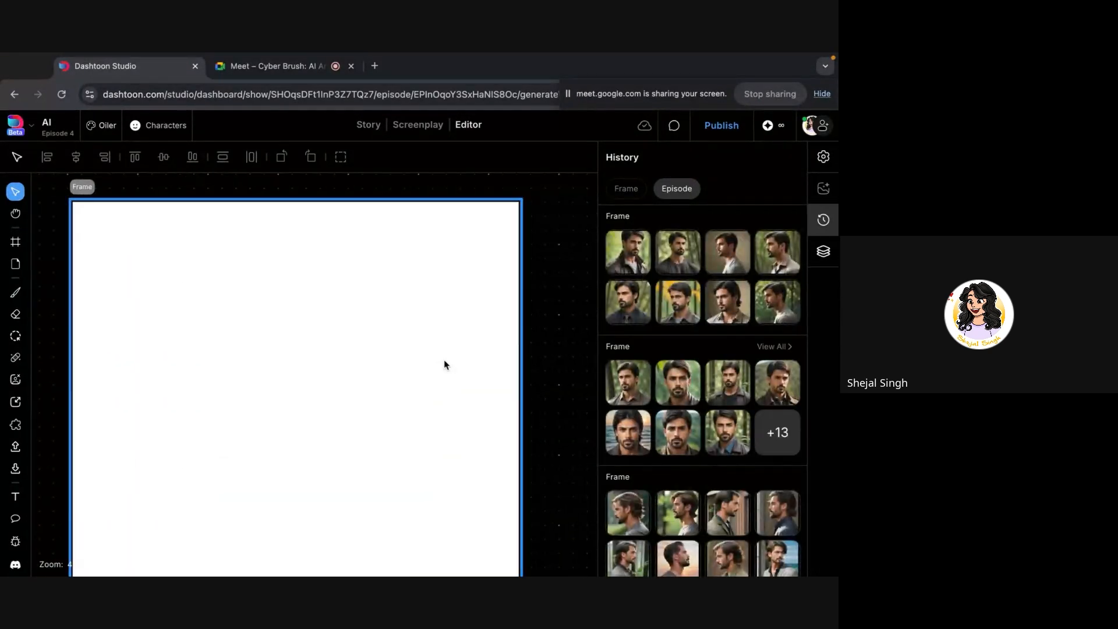
left_click(513, 301)
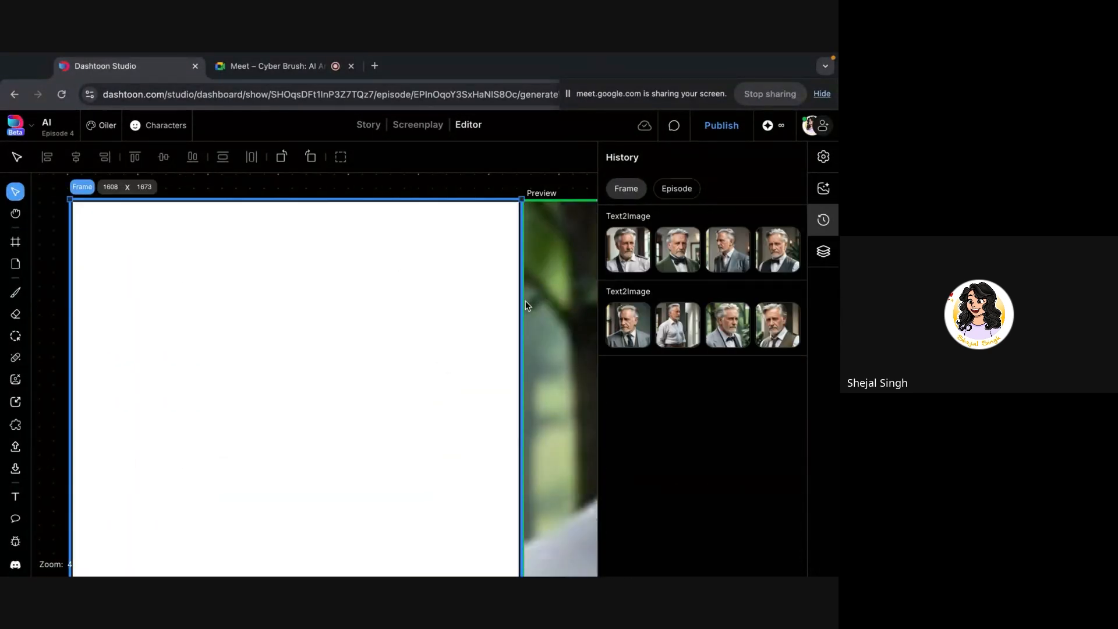
- Compare the beard and jaw details in the second and third portraits of the 1608 x 1673 frame's first batch
left_click(669, 250)
scroll(711, 338, "up", 5)
left_click_drag(694, 338, 729, 340)
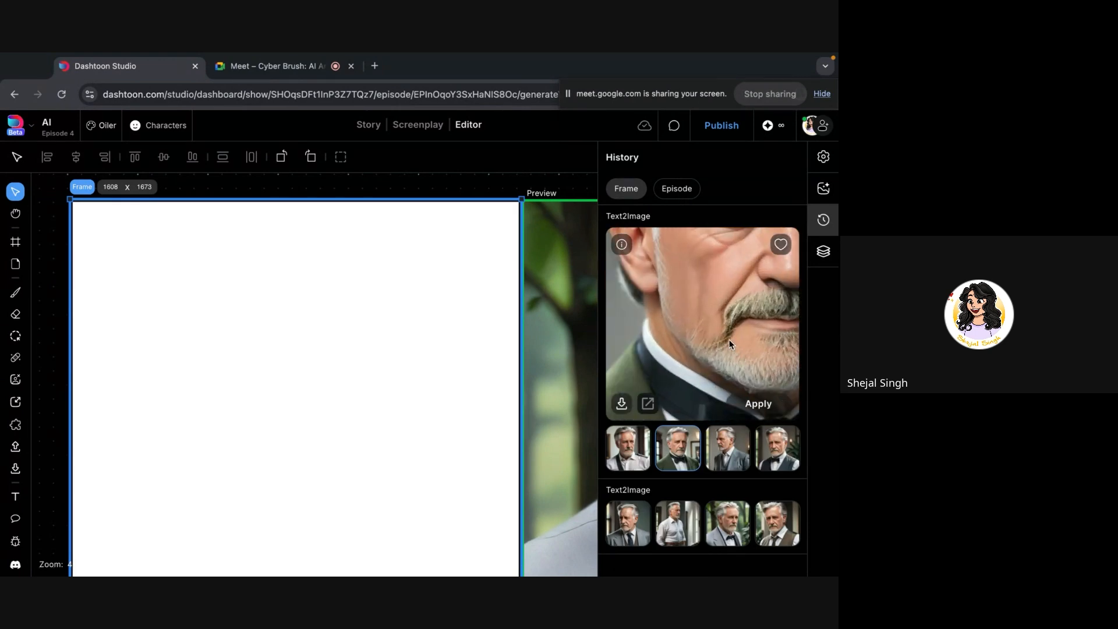
scroll(694, 335, "up", 3)
scroll(690, 331, "down", 4)
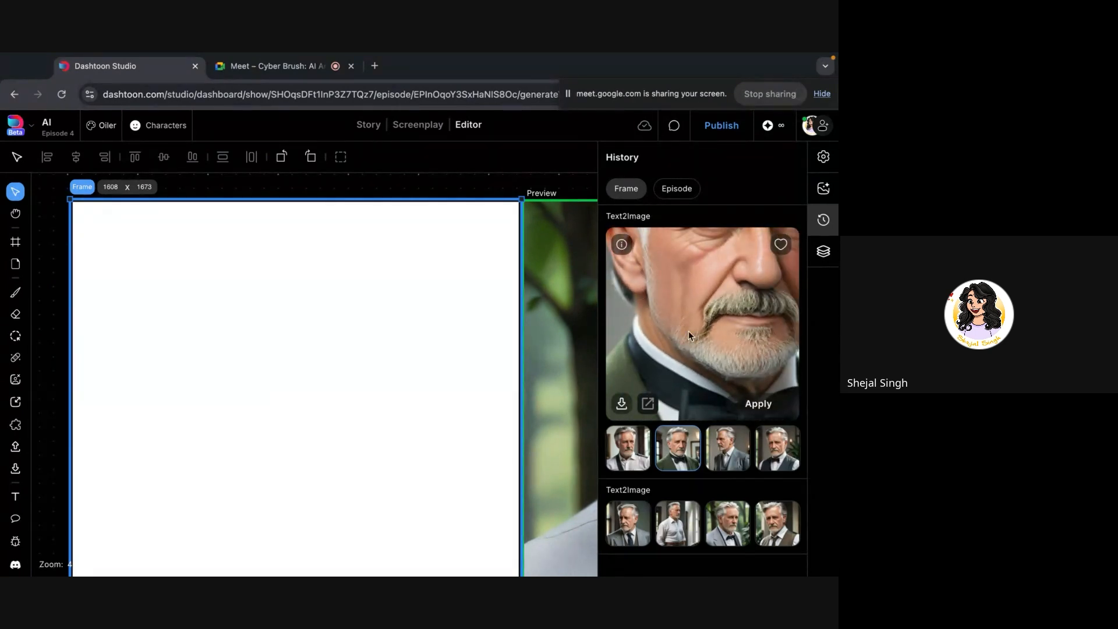
left_click(718, 436)
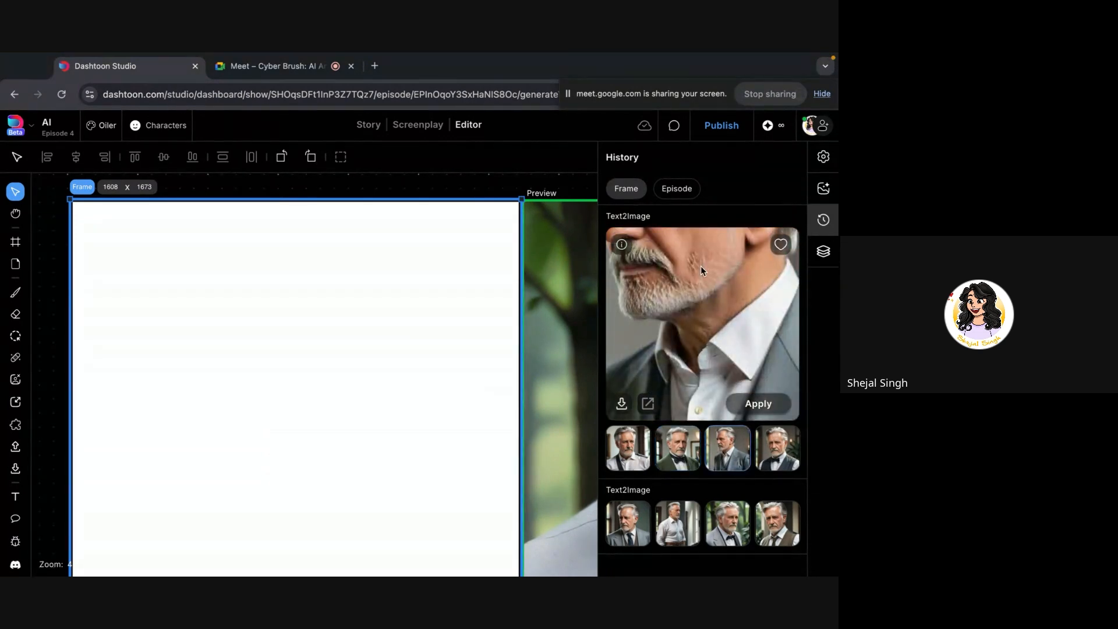
- Compare the beards and jawlines of all four portraits in the 1608 x 1673 frame's first Text2Image batch
left_click(631, 446)
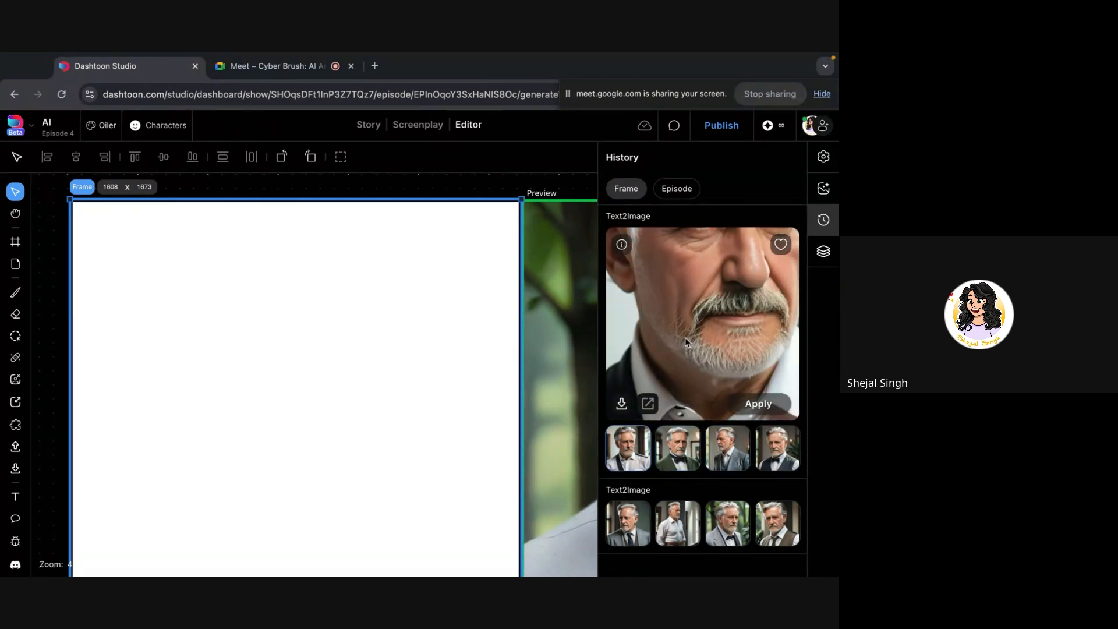
left_click(783, 454)
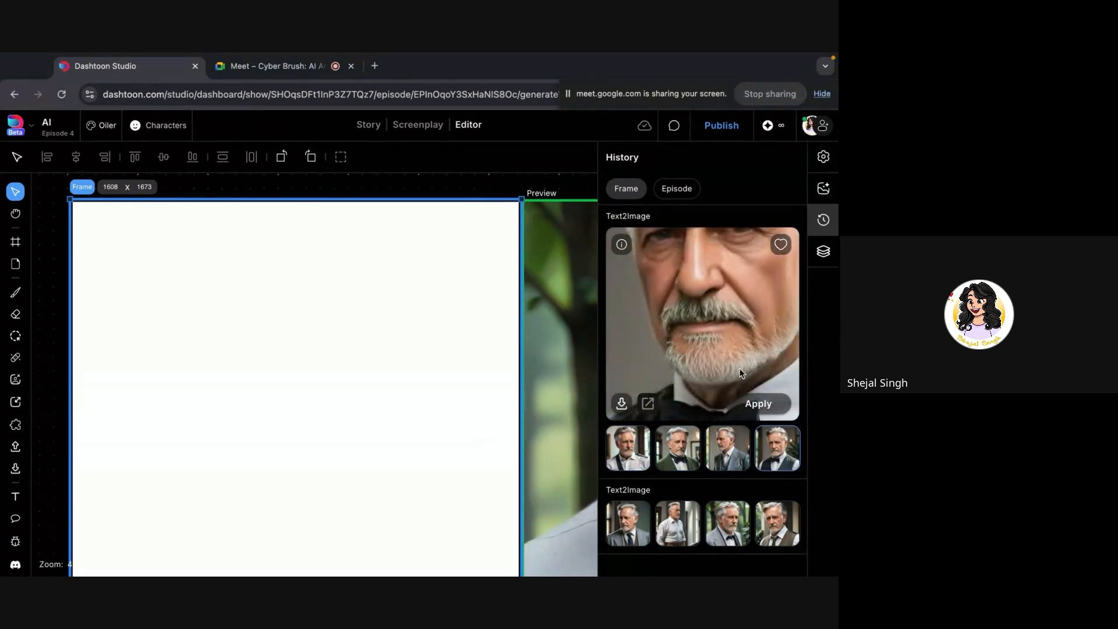
left_click_drag(741, 372, 638, 348)
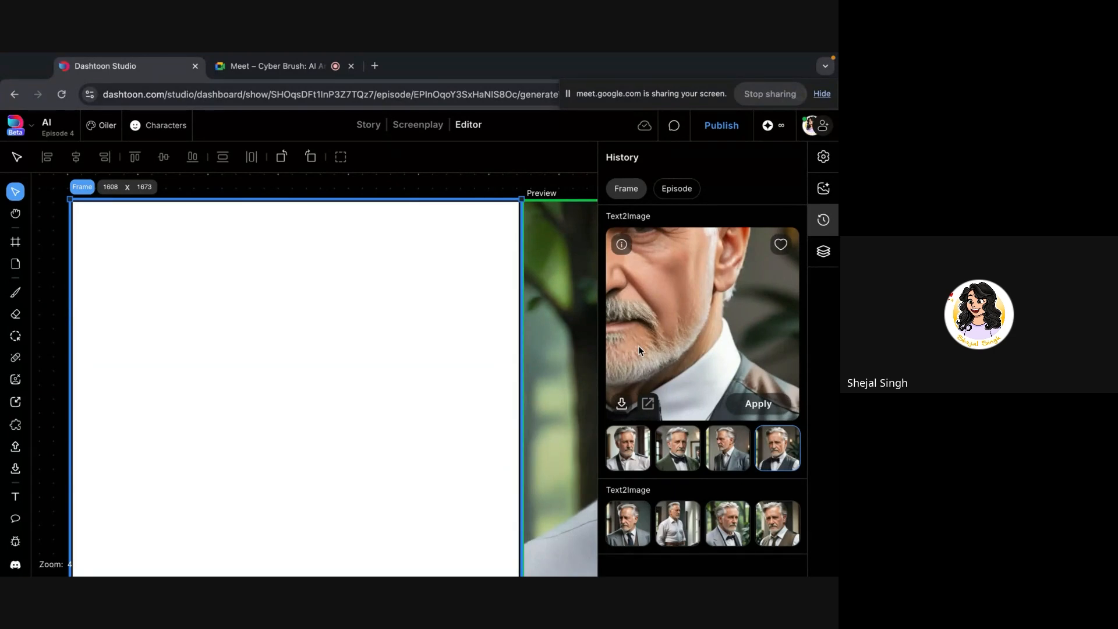
left_click(679, 460)
left_click_drag(651, 342, 714, 347)
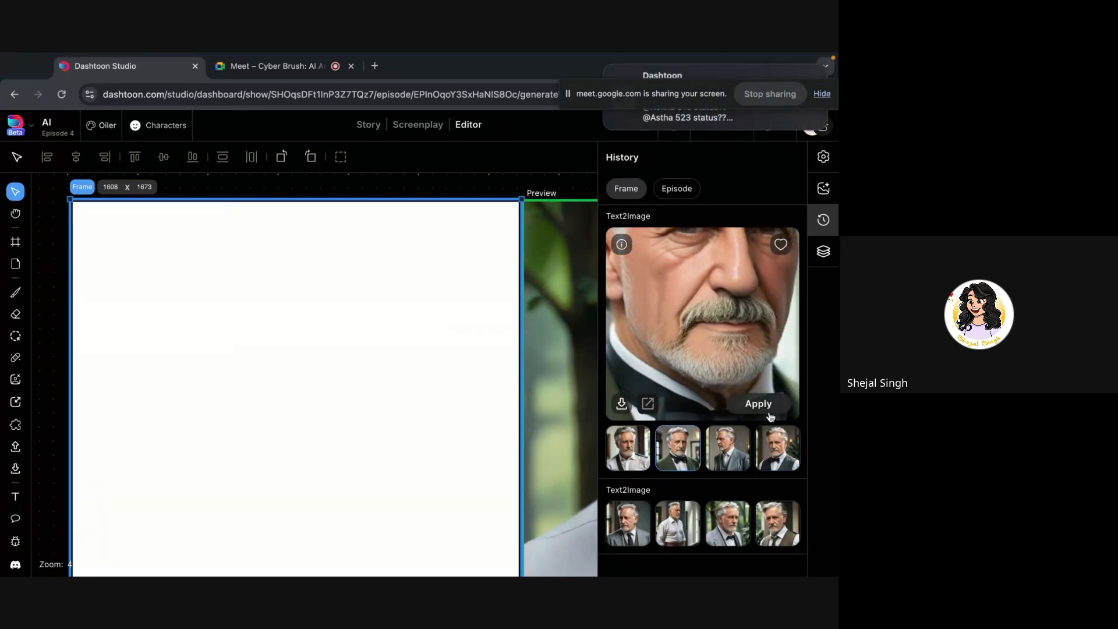
left_click(781, 449)
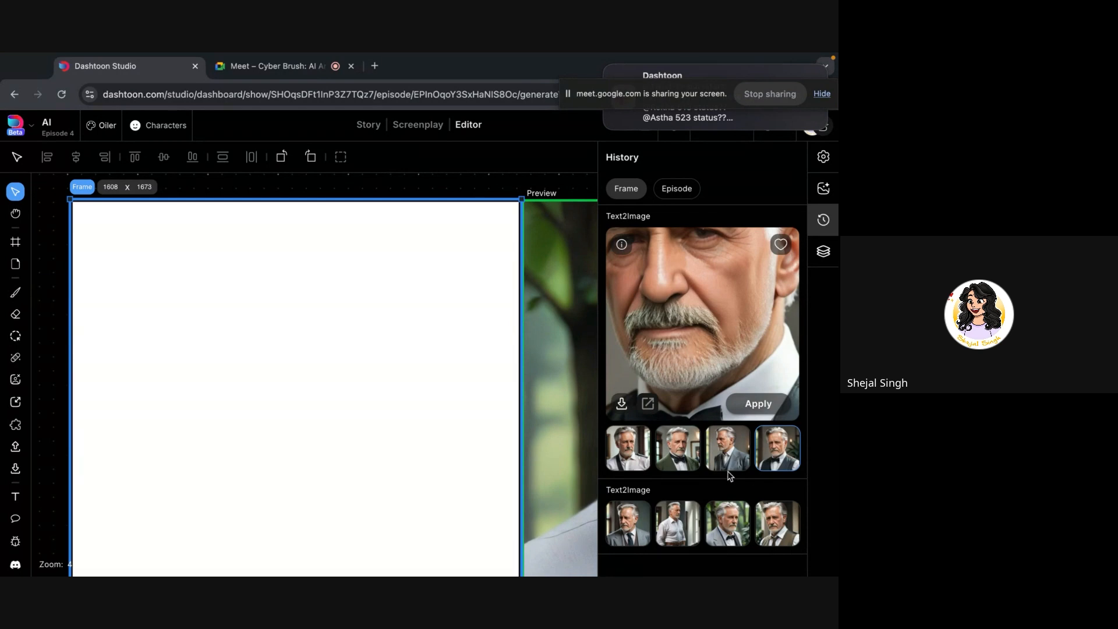
left_click(626, 458)
left_click_drag(652, 316, 748, 387)
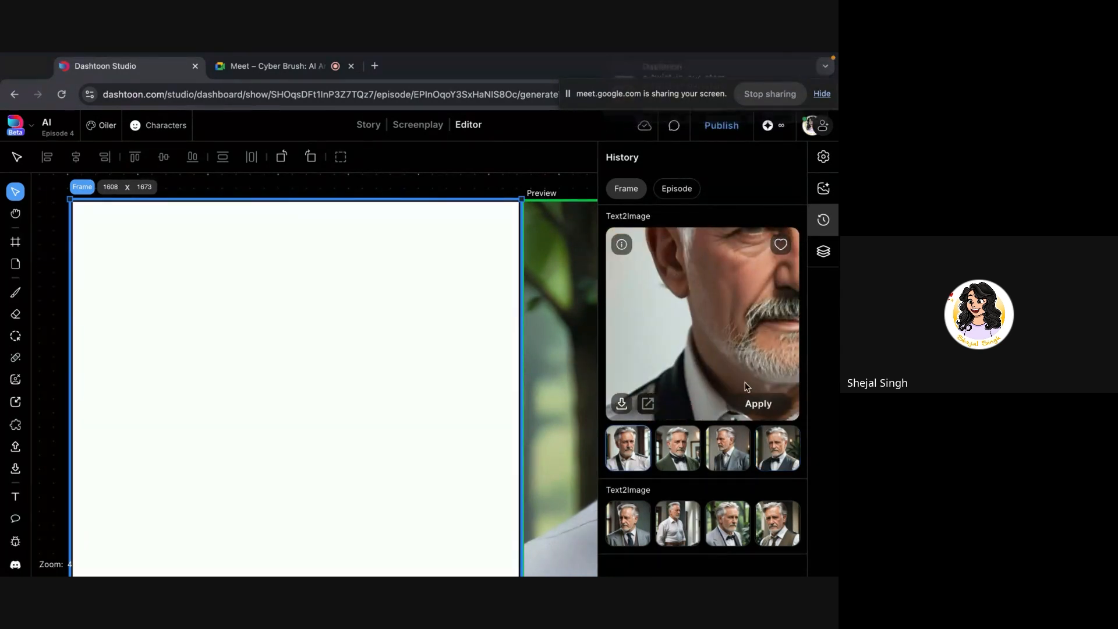
left_click(725, 447)
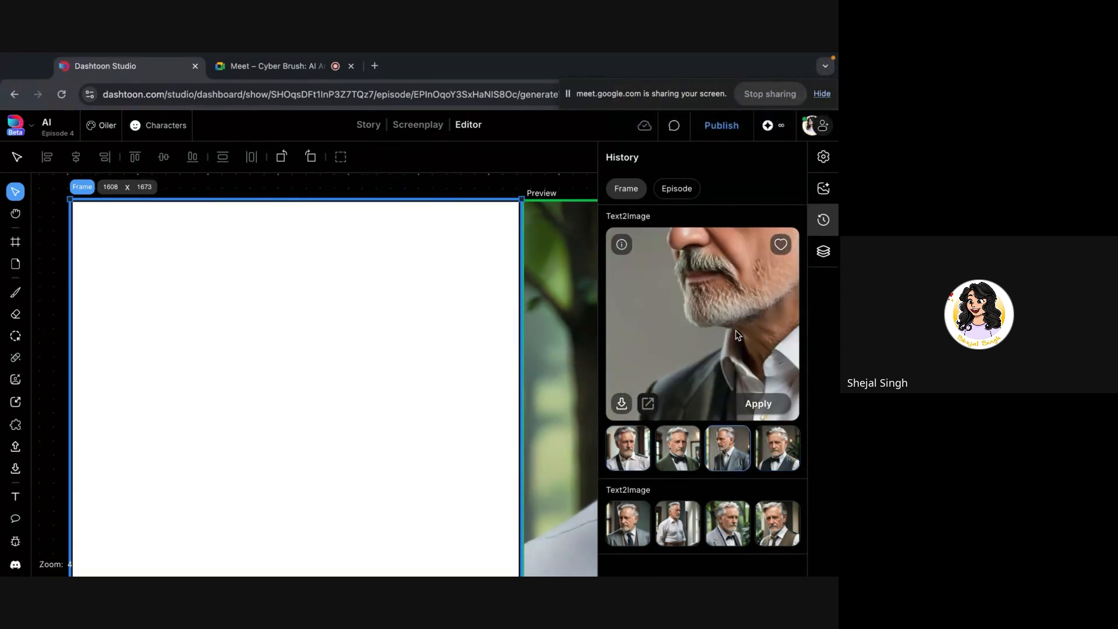
- Inspect the beards in the first three portraits of the 1608 x 1673 frame's second Text2Image batch
left_click(649, 543)
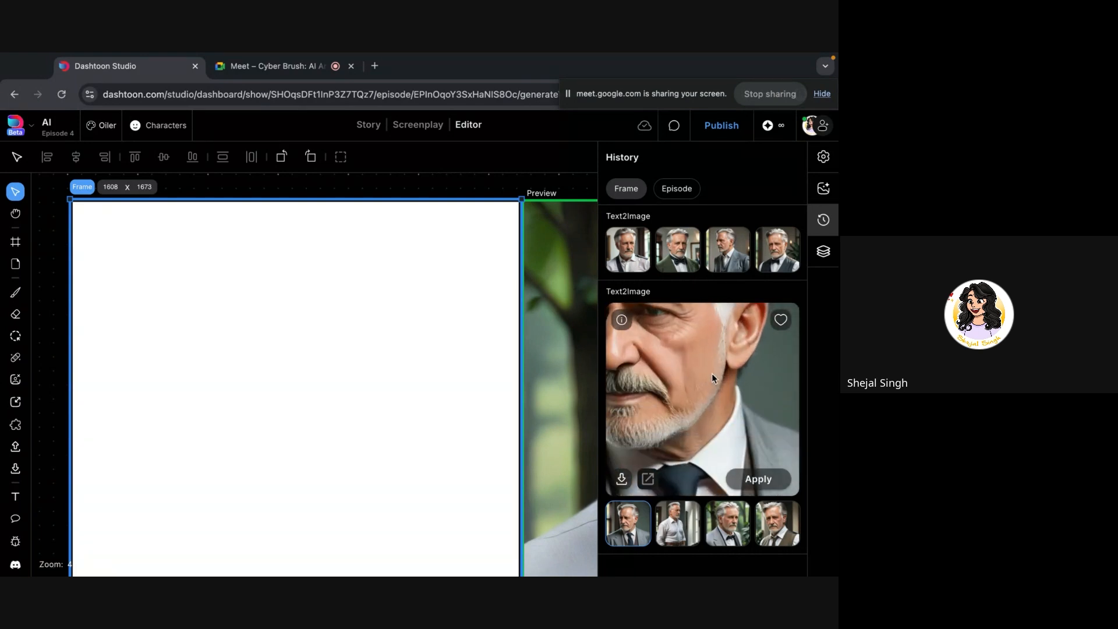
left_click(685, 521)
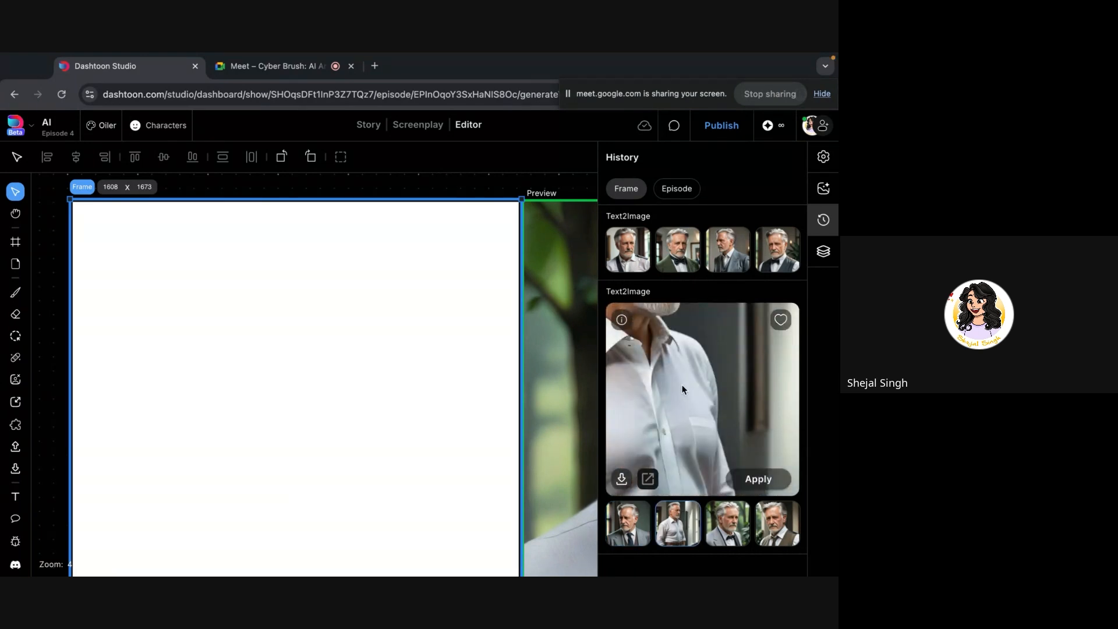
left_click(730, 523)
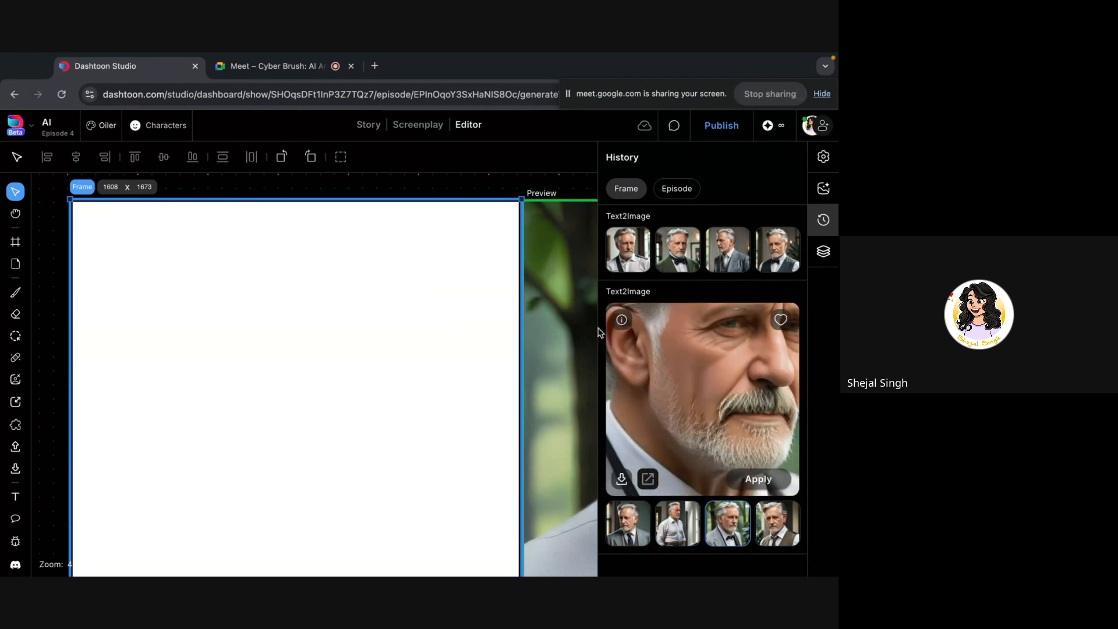
left_click(625, 534)
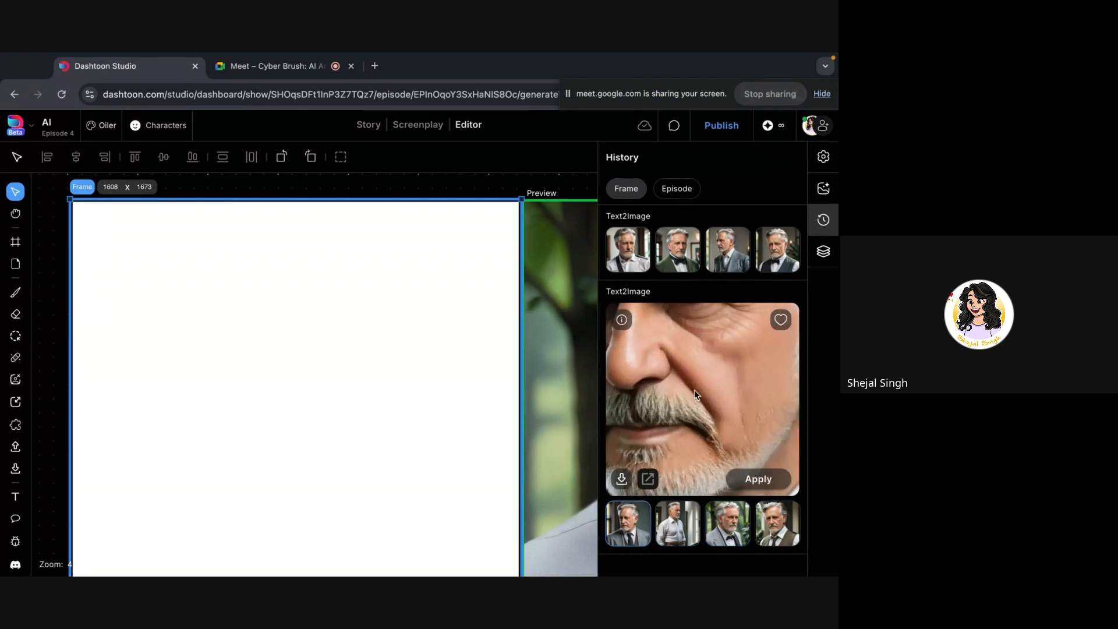
- Compare the first batch's two bow-tie portraits with the second and third portraits of the second batch
scroll(680, 364, "up", 5)
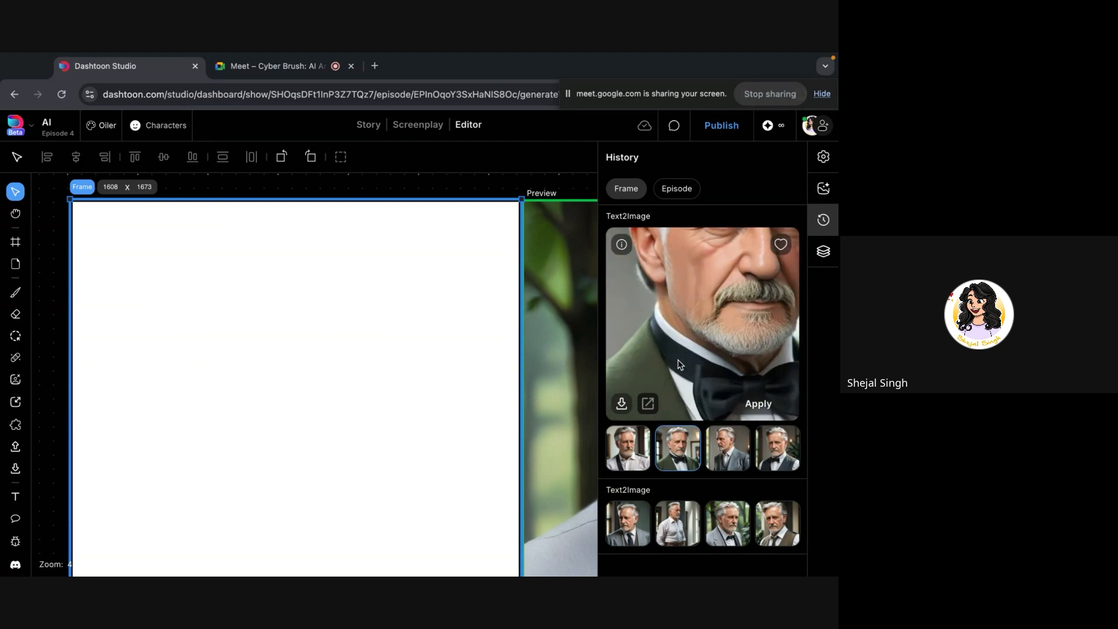
left_click(768, 466)
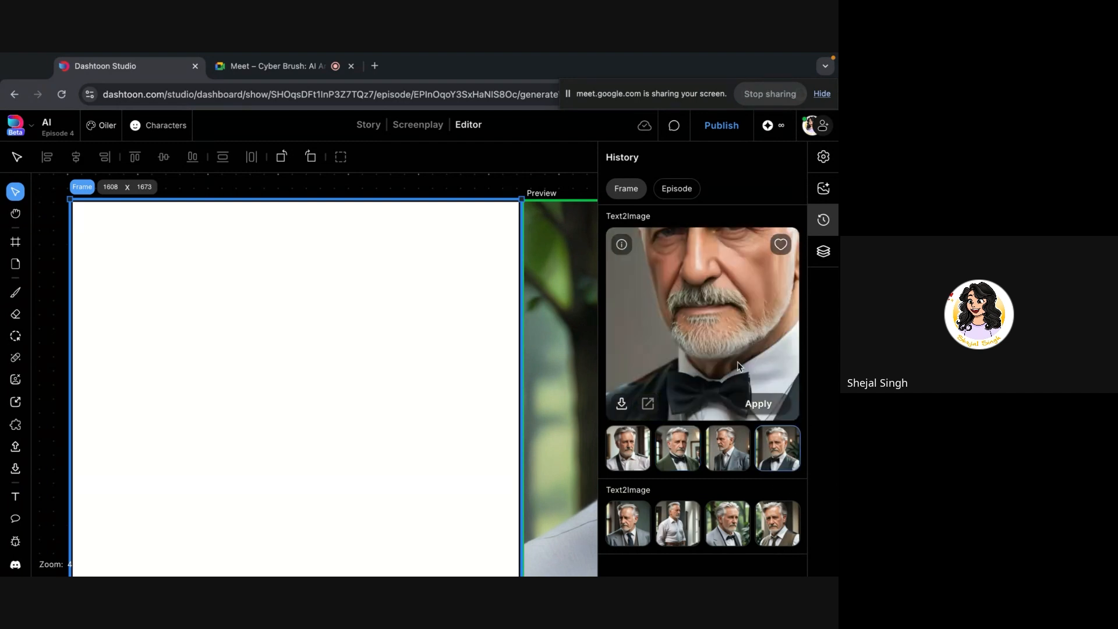
left_click(679, 522)
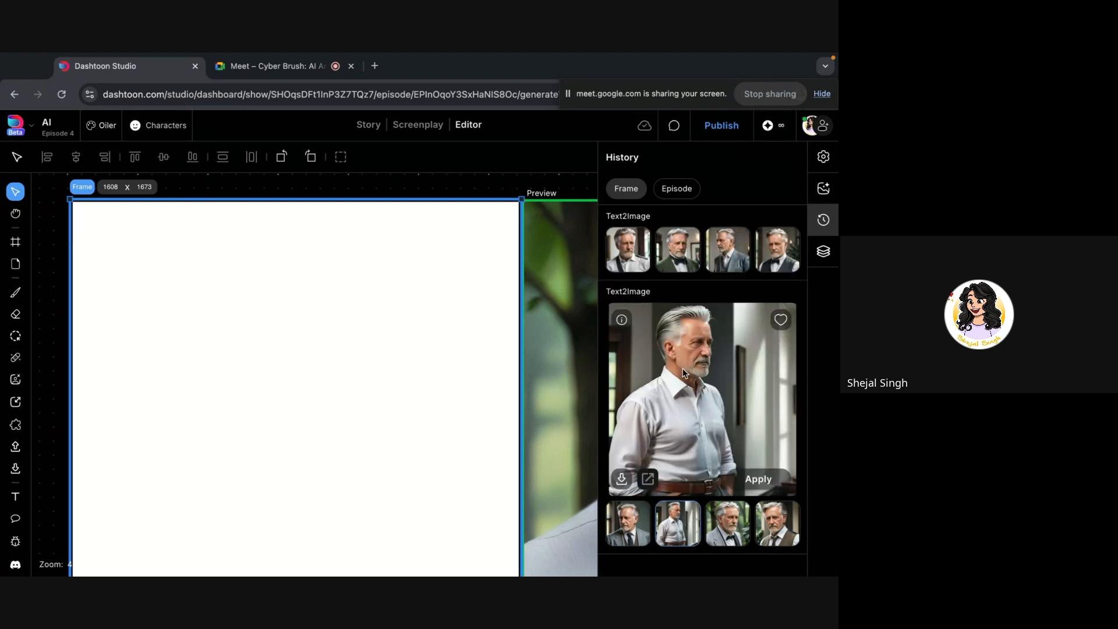
left_click(729, 527)
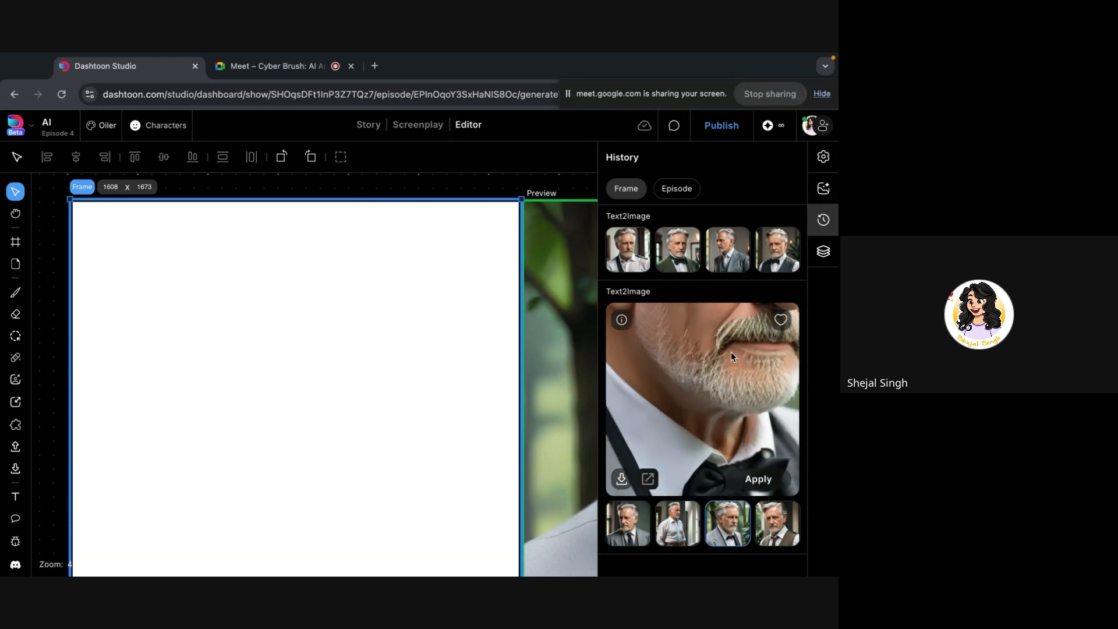
scroll(700, 386, "down", 5)
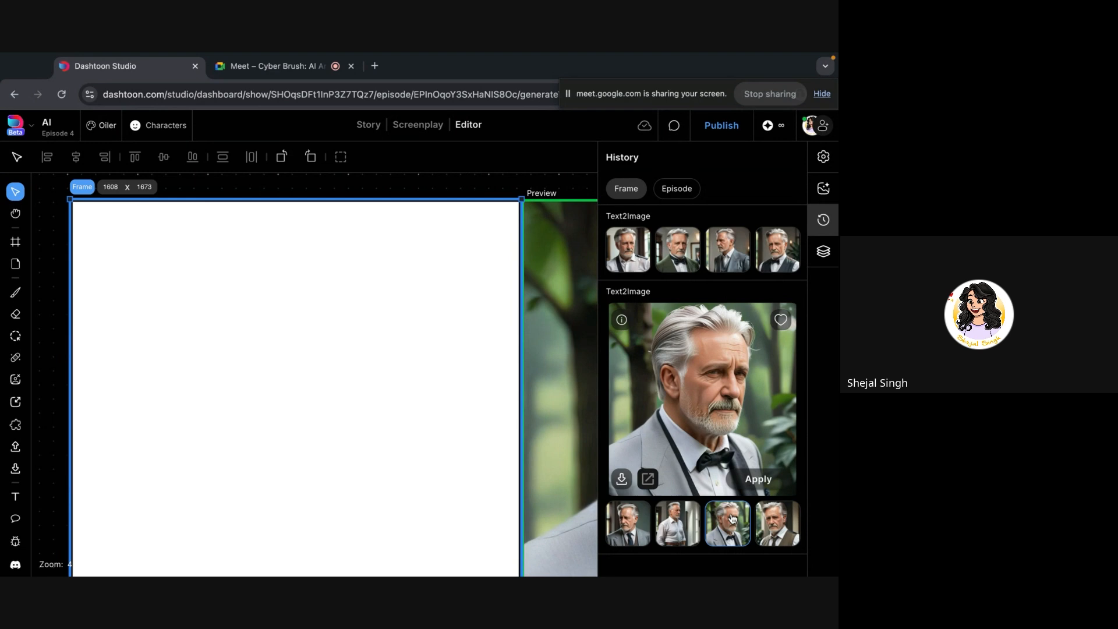
- Place the second batch's grey-suit bow-tie portrait on the canvas, in the empty space above the 1608 x 1673 frame
left_click_drag(730, 520, 452, 192)
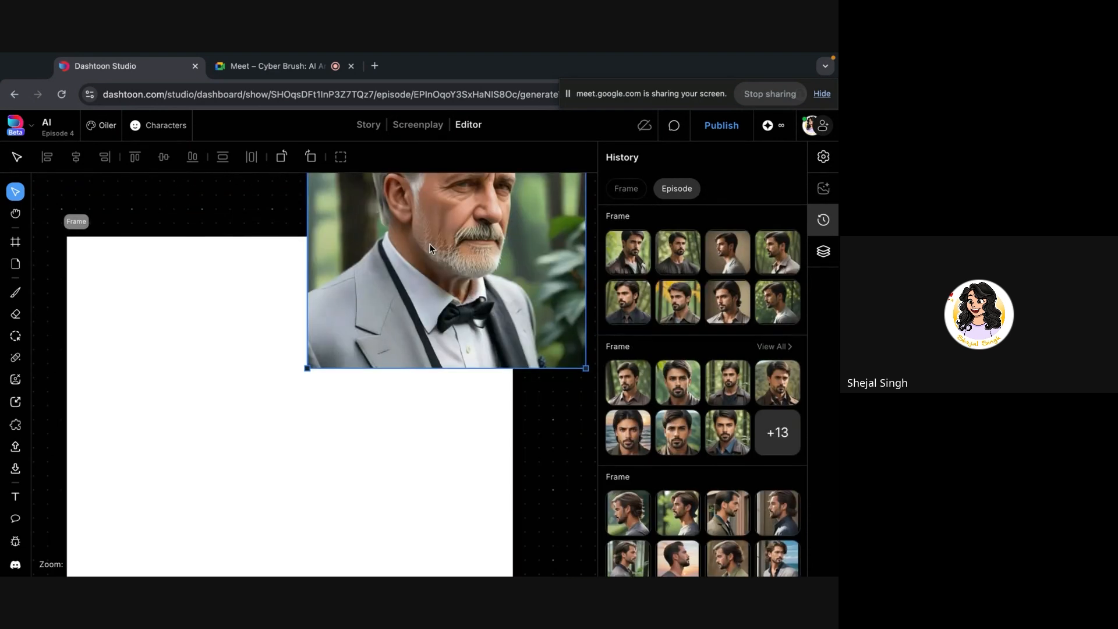
scroll(531, 492, "down", 3)
left_click_drag(526, 338, 422, 216)
scroll(423, 216, "up", 3)
- From the history of the frame with the white-shirt preview, inspect the beige-suit portrait and place it beside the grey-suit portrait on the canvas
scroll(146, 352, "left", 5)
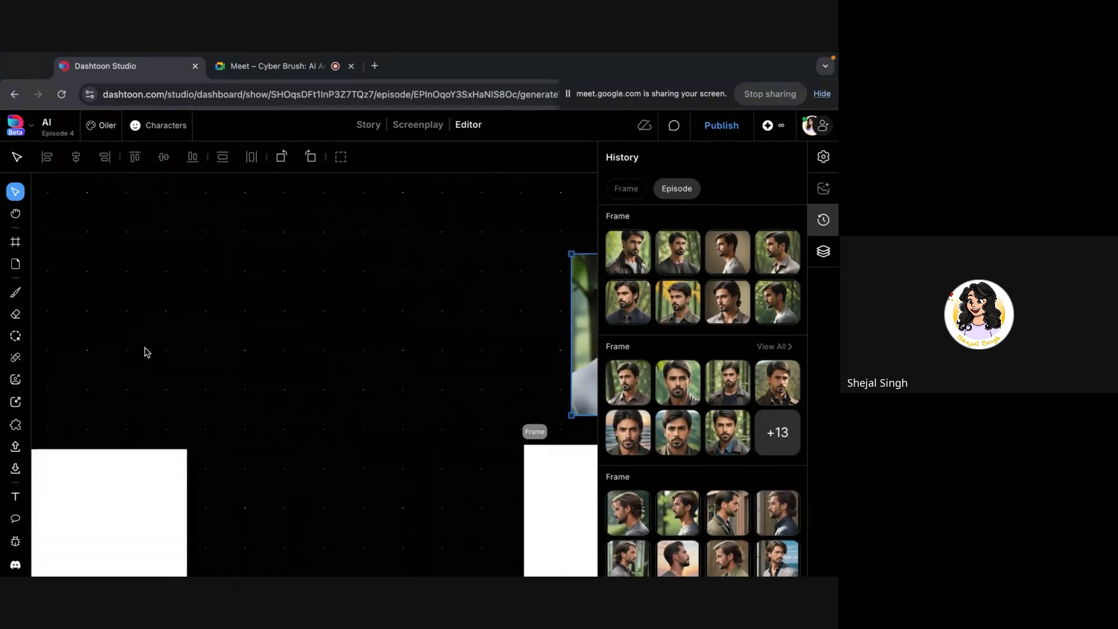
left_click(125, 529)
left_click(670, 339)
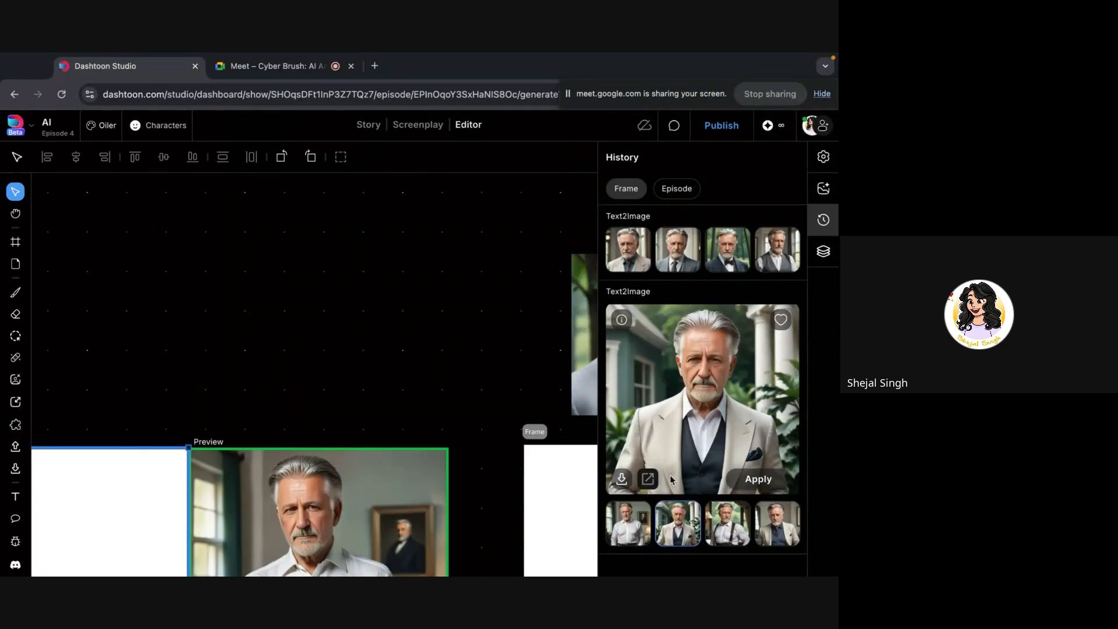
left_click(688, 413)
left_click_drag(748, 397, 676, 399)
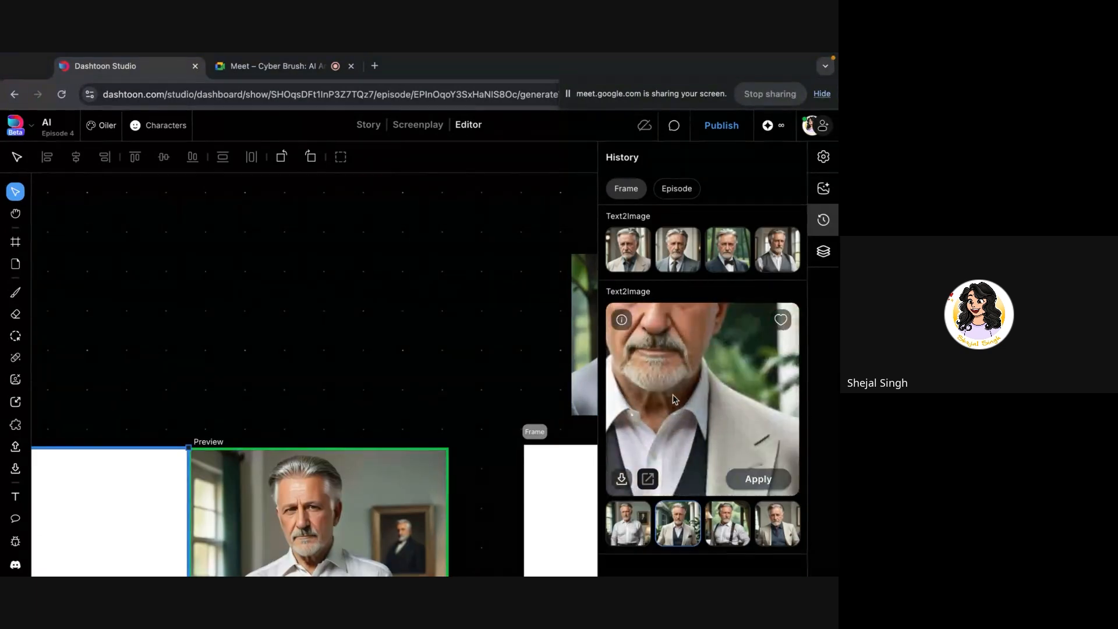
left_click_drag(682, 536, 428, 369)
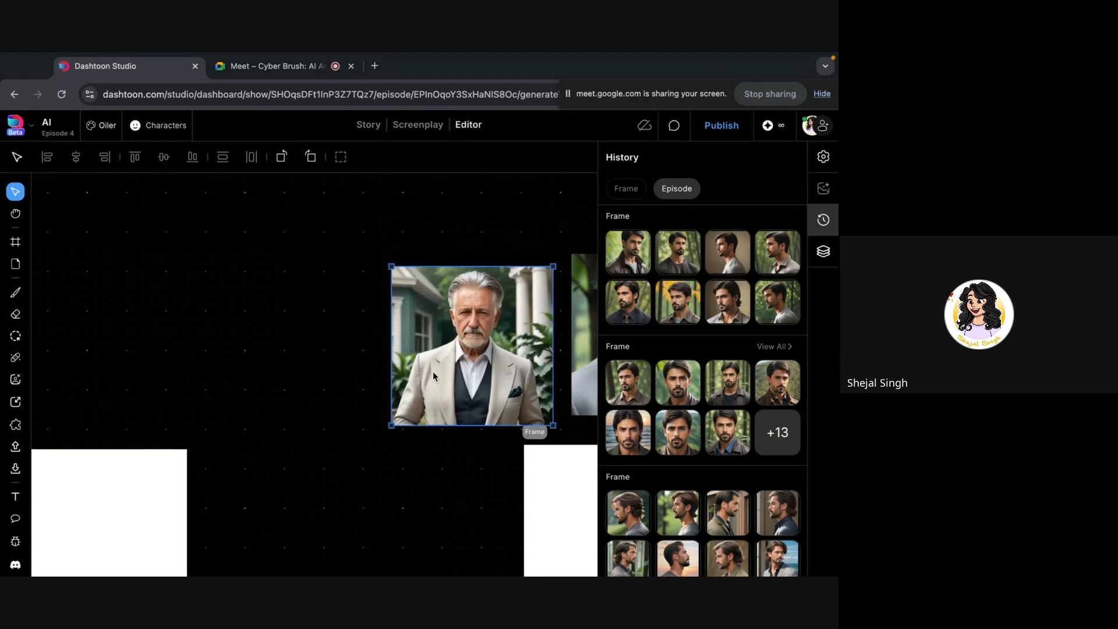
- Compare the beard, jaw and facial details of the beige-suit front view and the grey-suit side view up close on the canvas
scroll(431, 373, "right", 8)
scroll(230, 357, "up", 6)
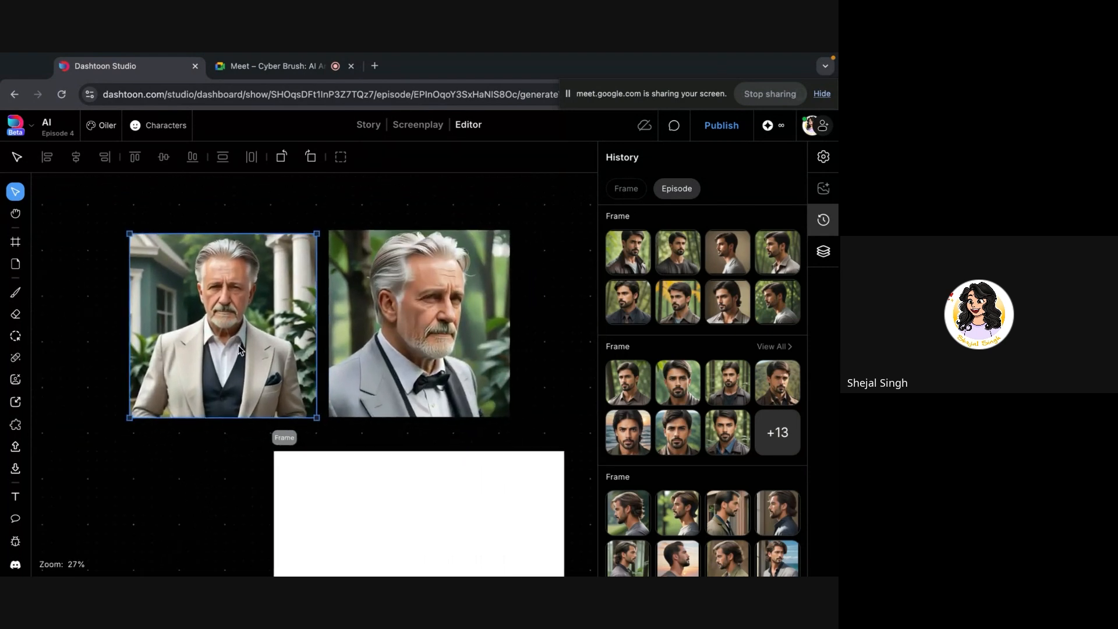
scroll(239, 349, "up", 3)
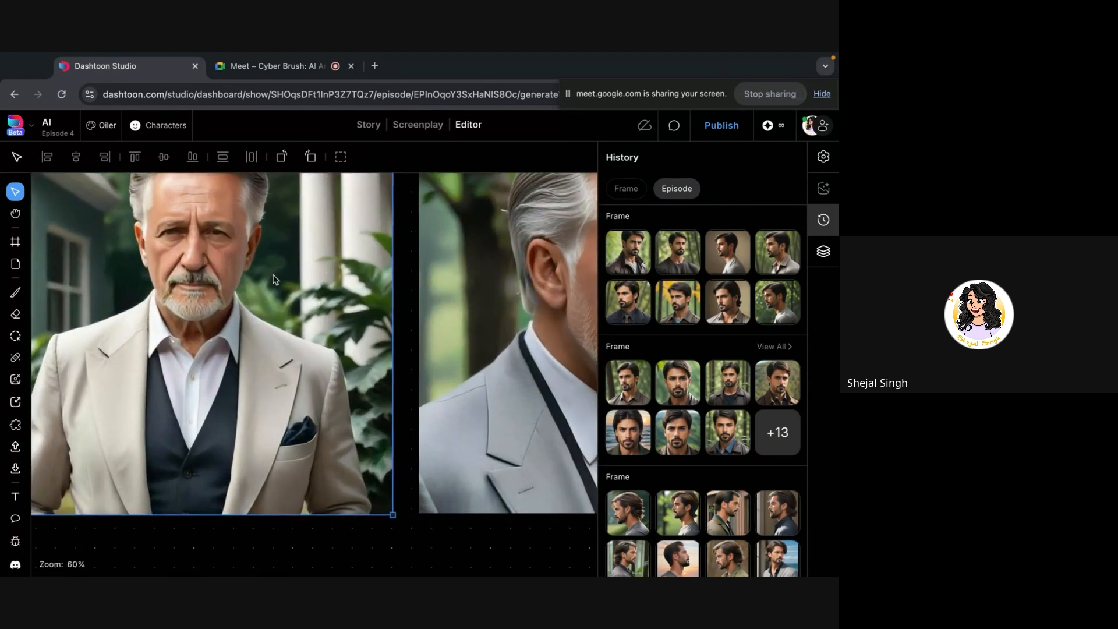
scroll(224, 306, "up", 7)
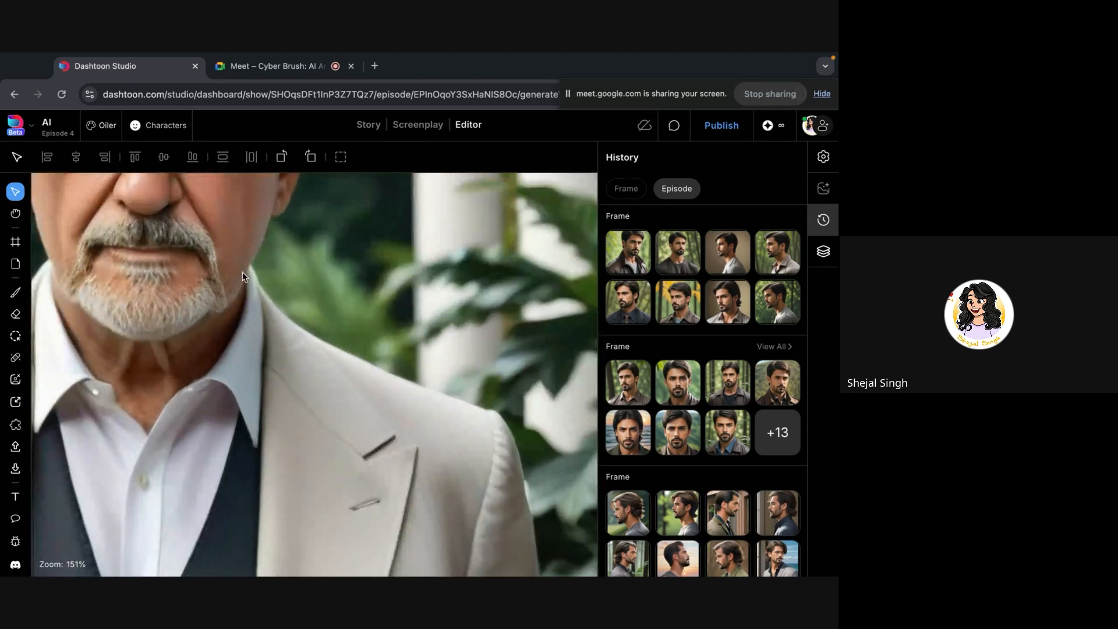
scroll(223, 327, "up", 2)
scroll(222, 327, "left", 3)
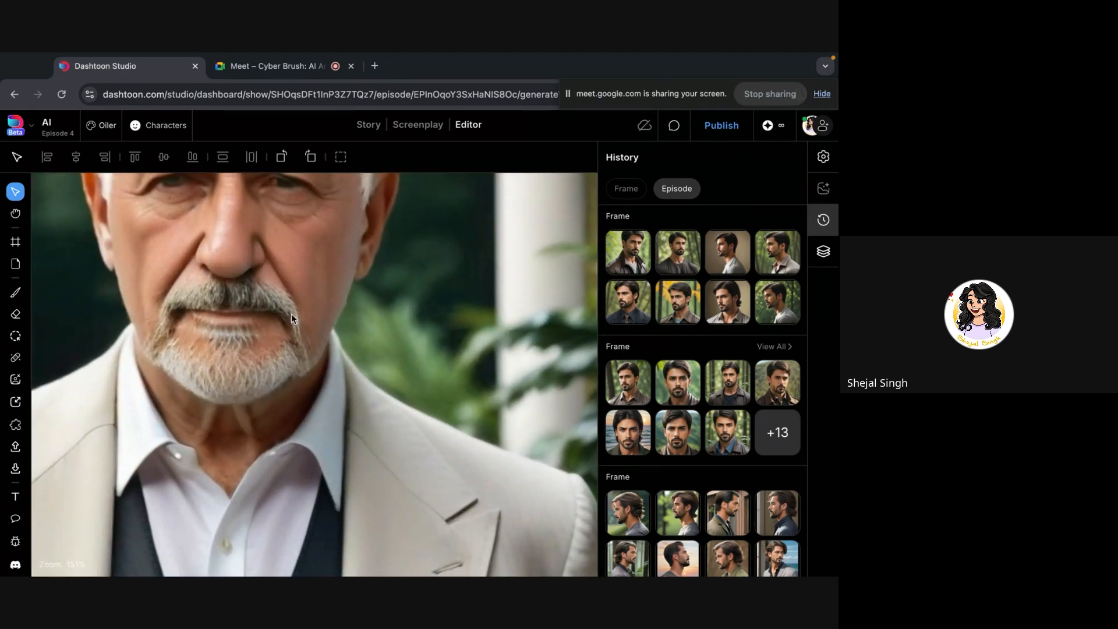
scroll(359, 383, "down", 5)
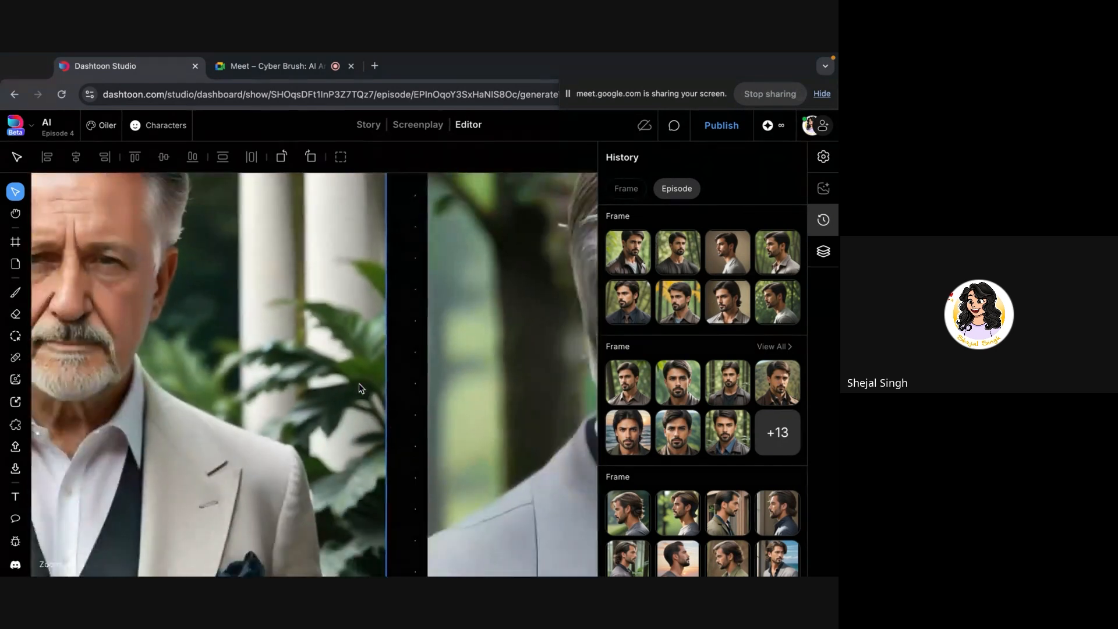
scroll(398, 432, "down", 1)
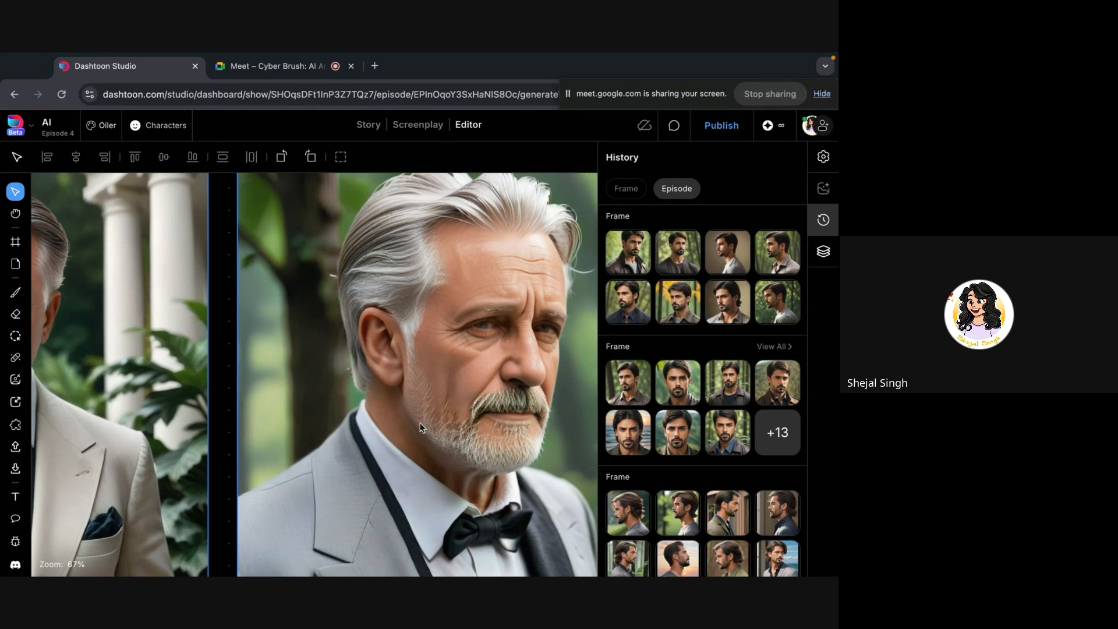
scroll(469, 444, "left", 5)
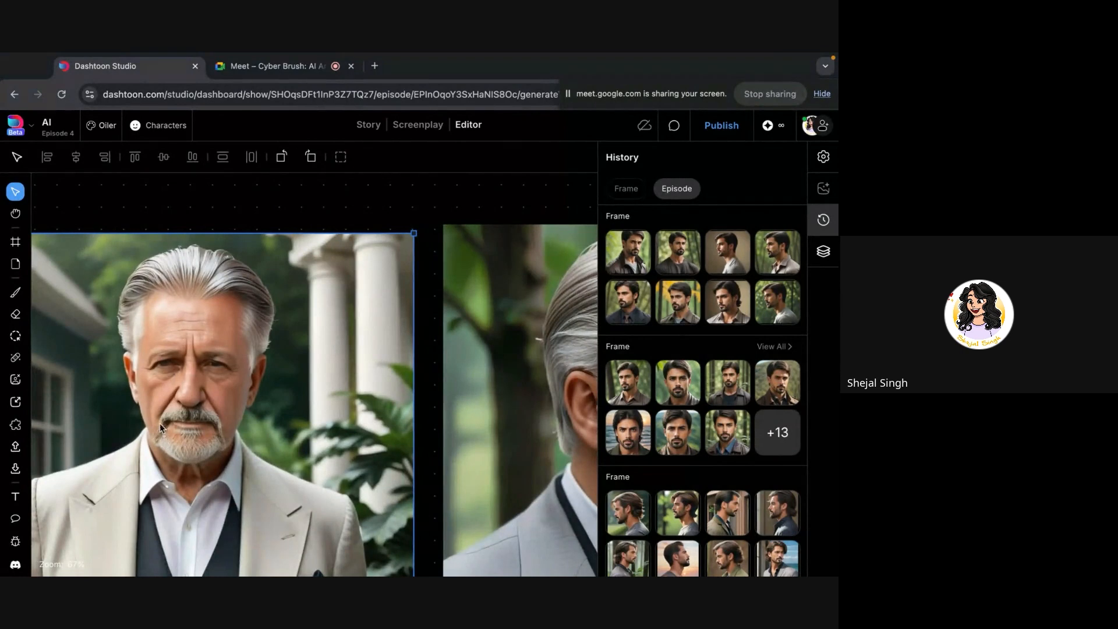
scroll(160, 423, "up", 5)
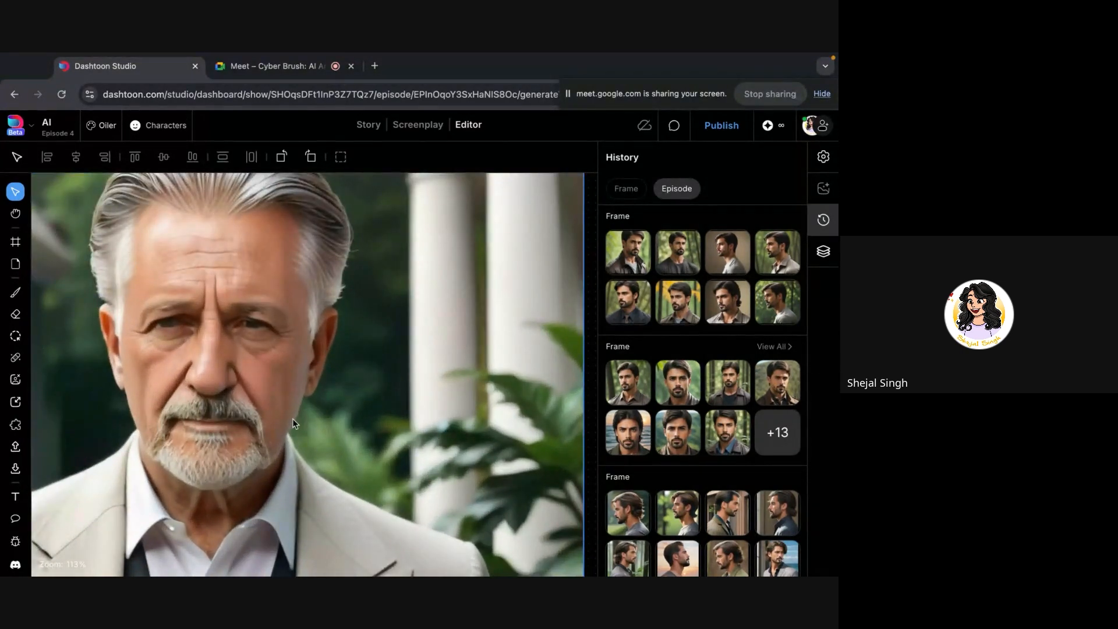
scroll(296, 442, "down", 5)
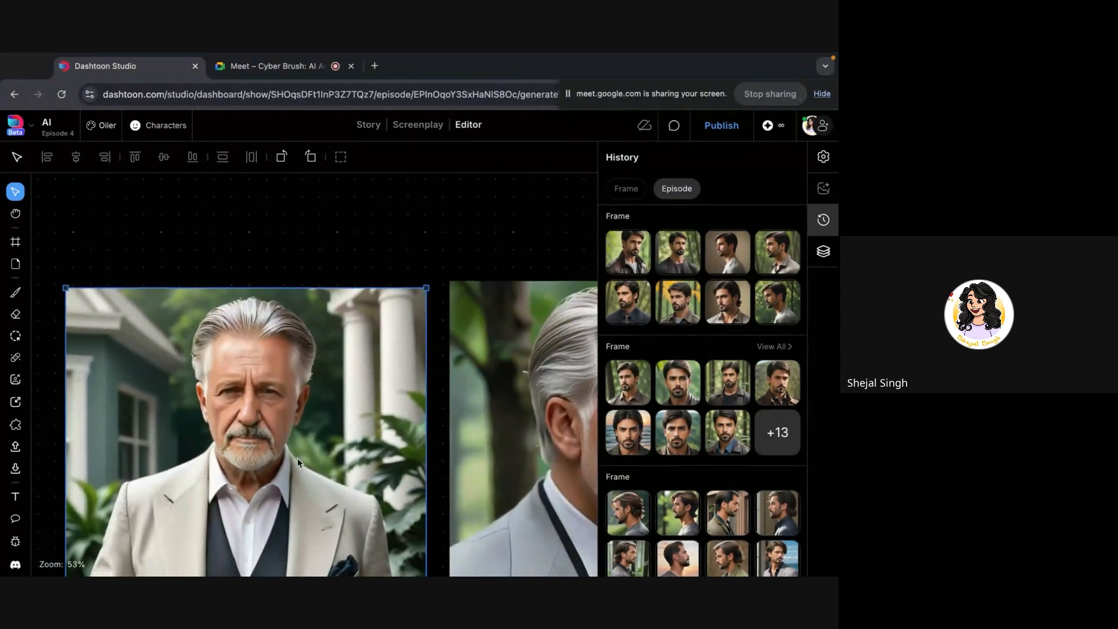
scroll(297, 458, "down", 5)
- Delete the grey-suit and beige-suit portraits from the canvas
left_click(375, 344)
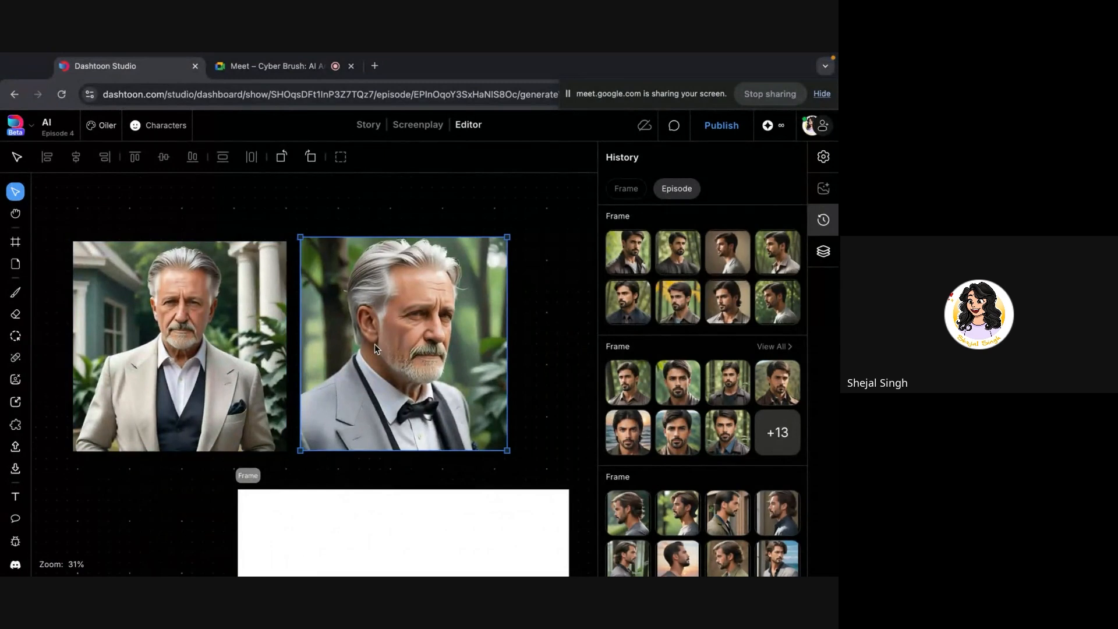
key("Delete")
left_click(247, 347)
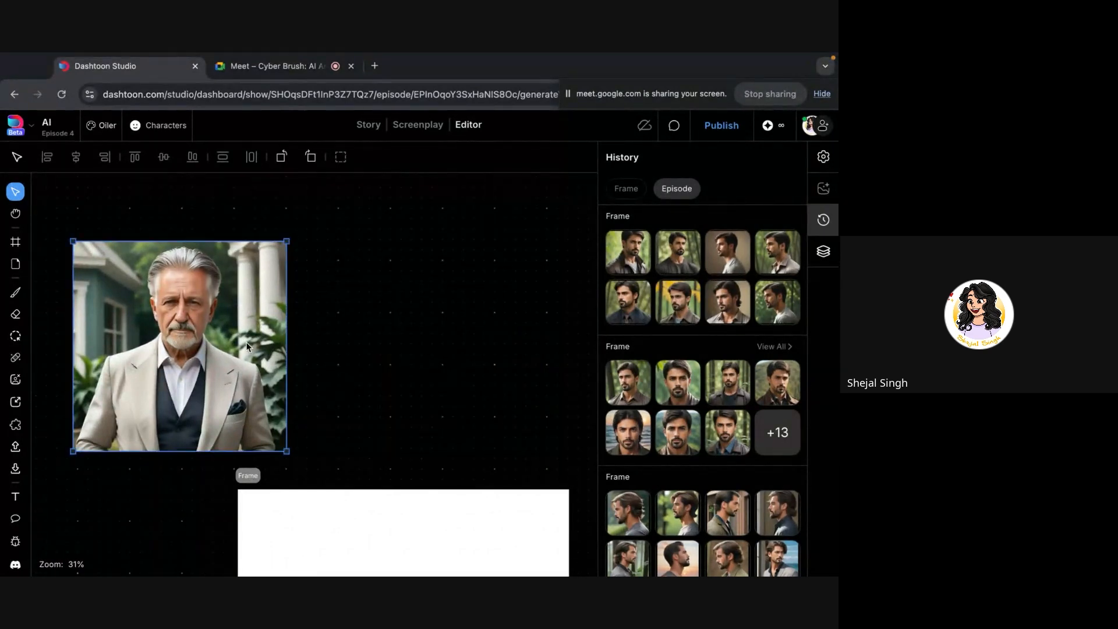
scroll(247, 347, "down", 3)
scroll(247, 347, "down", 1)
scroll(283, 354, "left", 4)
scroll(287, 355, "down", 1)
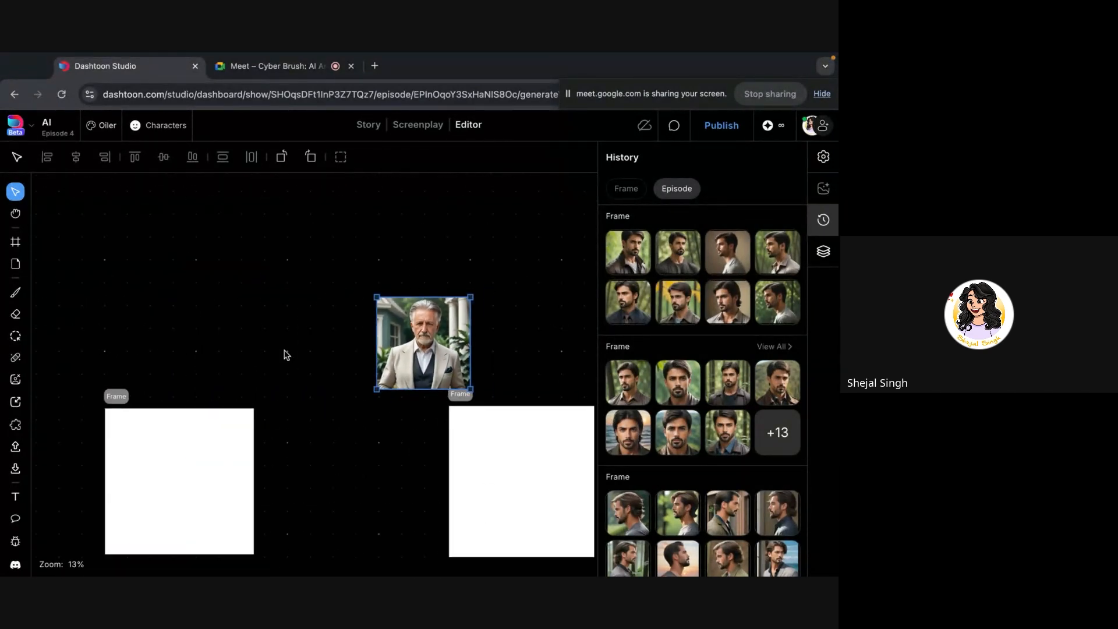
key("Delete")
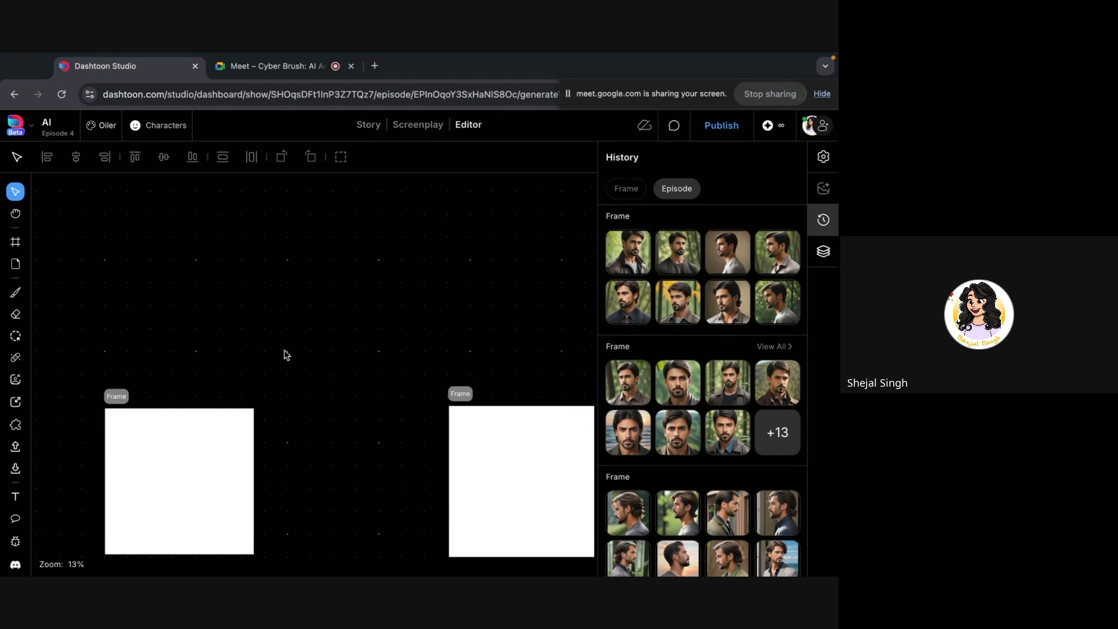
scroll(218, 499, "down", 4)
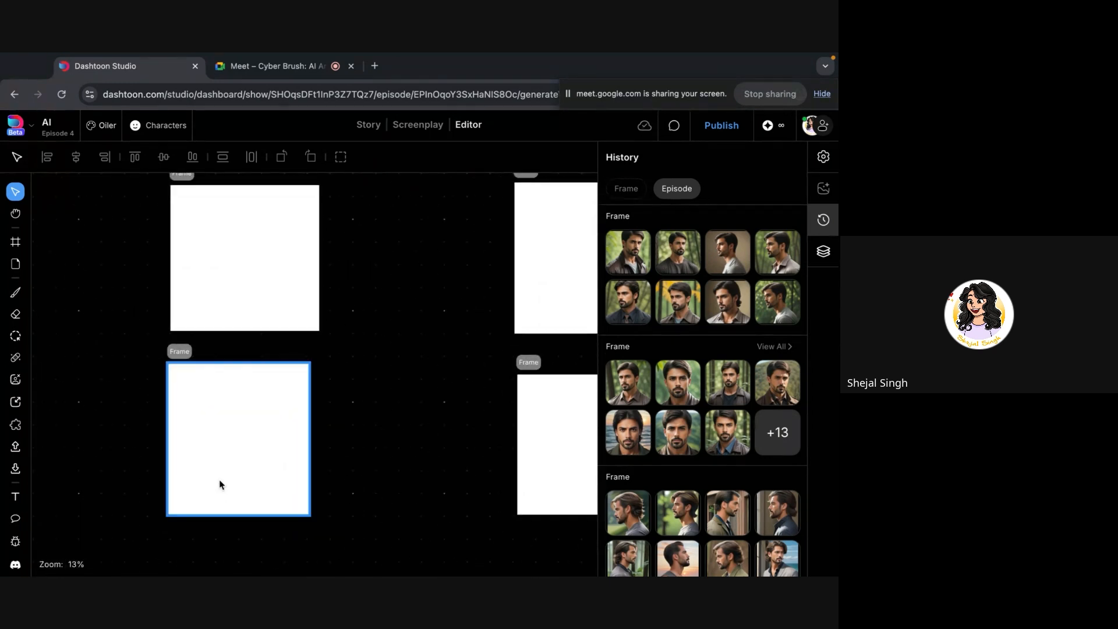
- Select the 1559 x 1673 frame and view its preview of the curly-haired young man in a white T-shirt up close
left_click(219, 480)
scroll(220, 482, "left", 1)
scroll(220, 482, "down", 1)
scroll(221, 485, "up", 1)
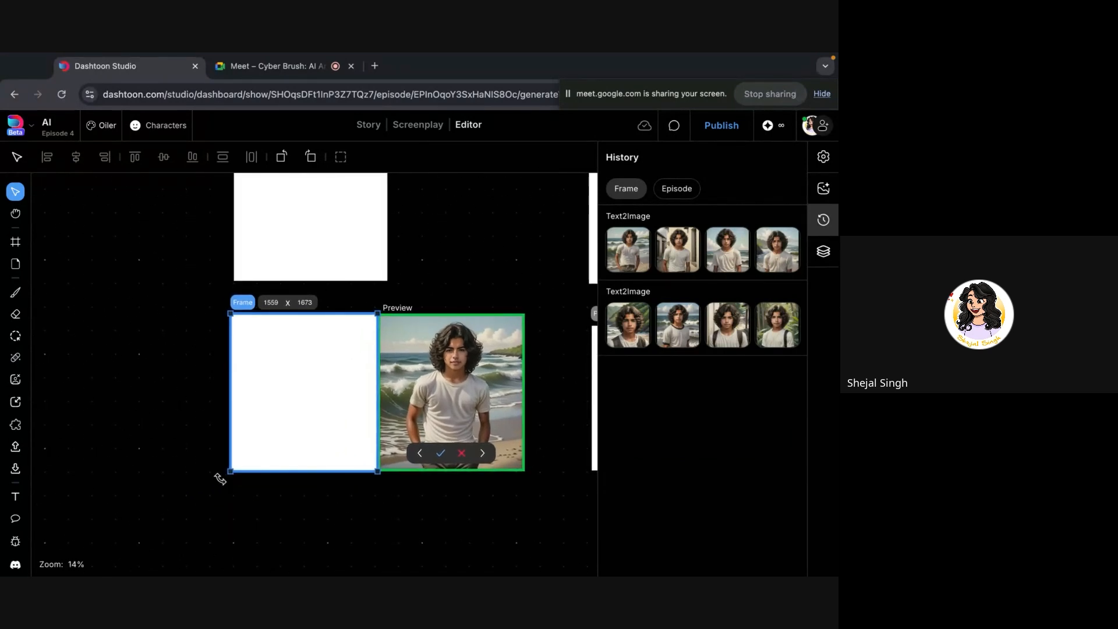
scroll(220, 482, "up", 3)
scroll(293, 482, "right", 2)
scroll(292, 482, "up", 1)
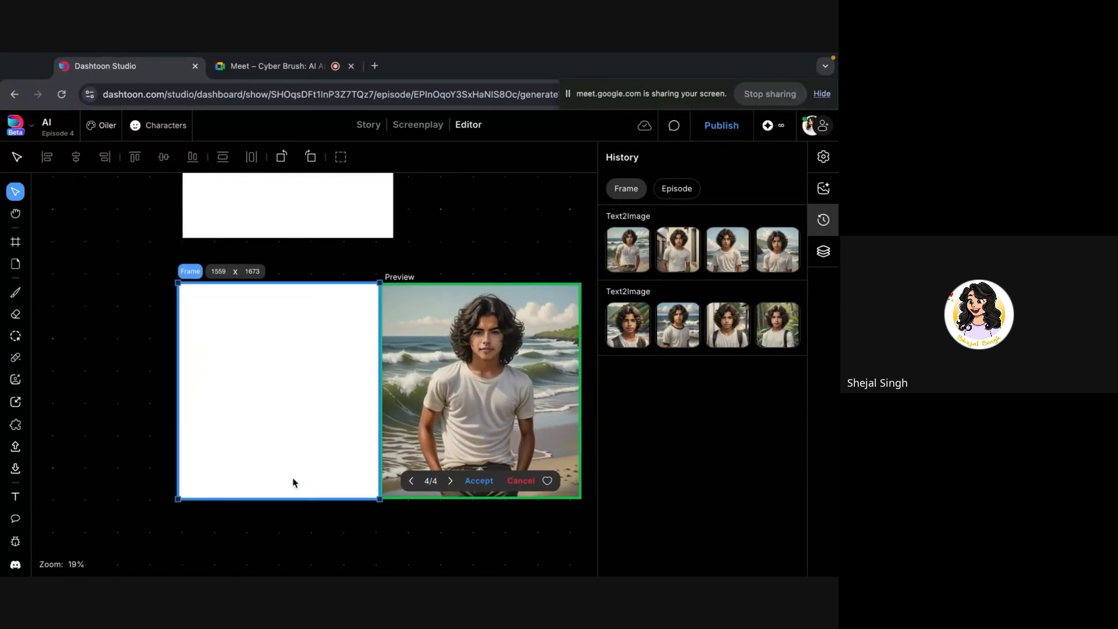
scroll(293, 482, "up", 3)
scroll(325, 463, "right", 2)
scroll(324, 463, "up", 1)
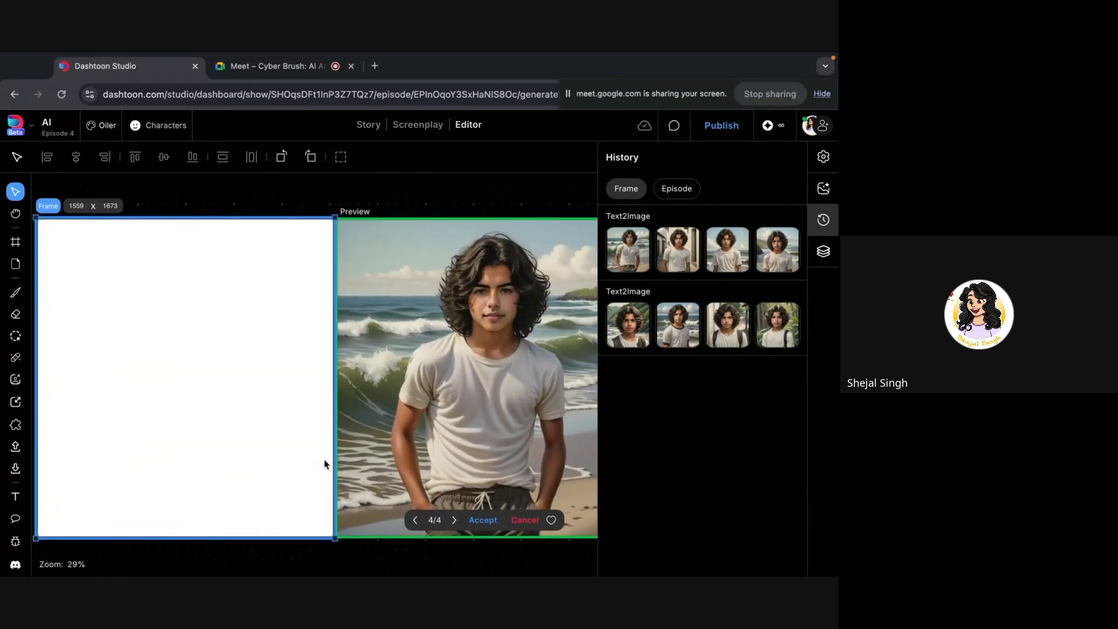
scroll(324, 461, "up", 2)
- Look through all four portraits of the frame's second Text2Image history batch, checking the young man's face and hair
left_click(644, 321)
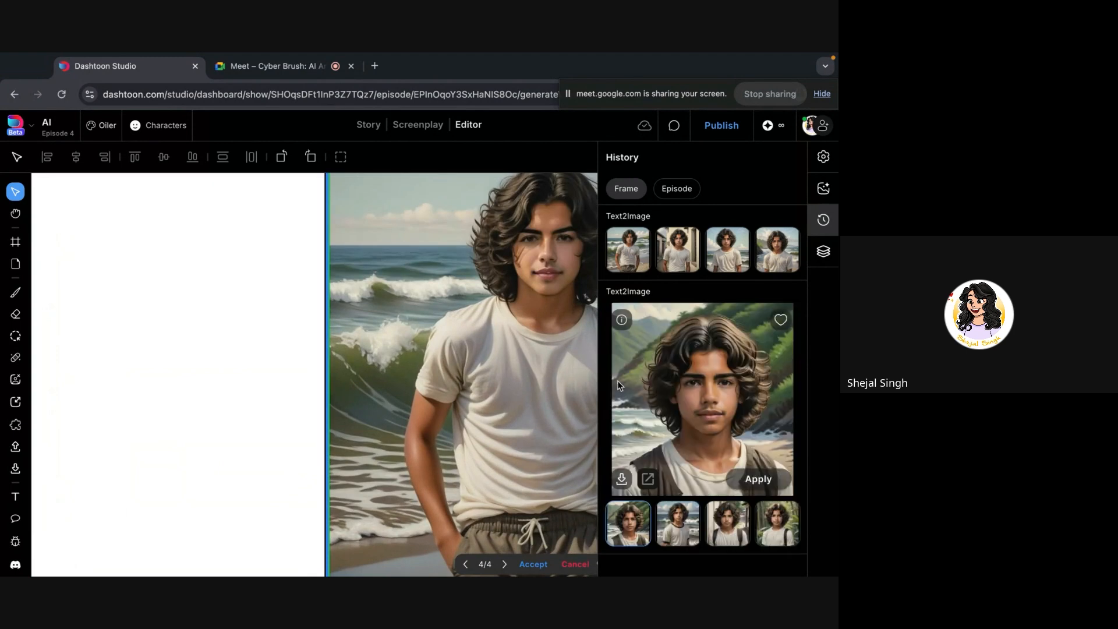
scroll(542, 414, "right", 4)
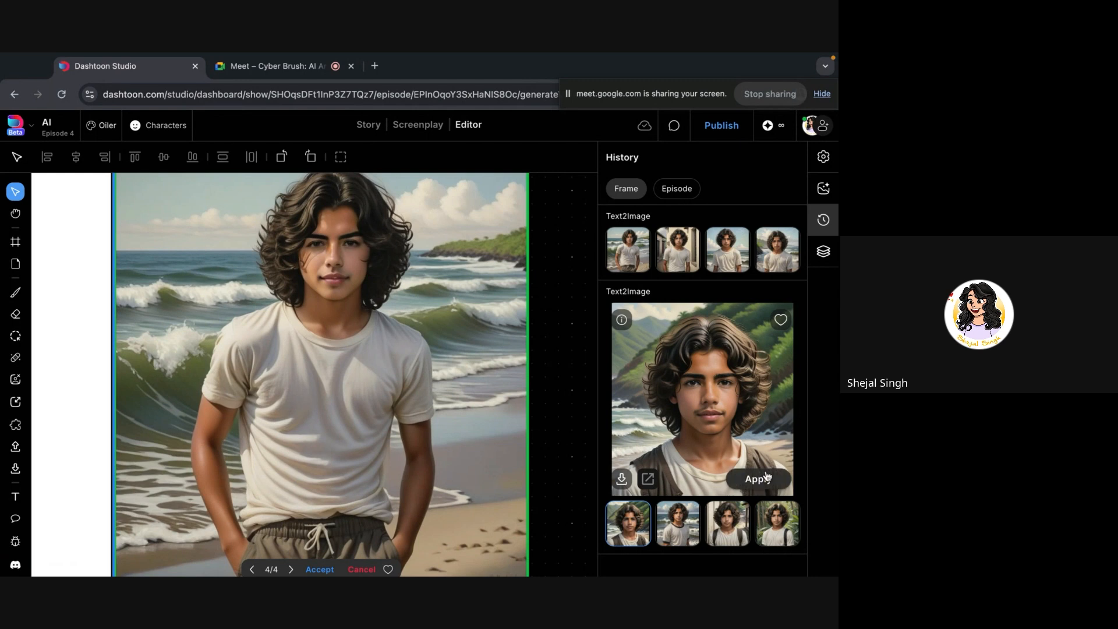
left_click(699, 351)
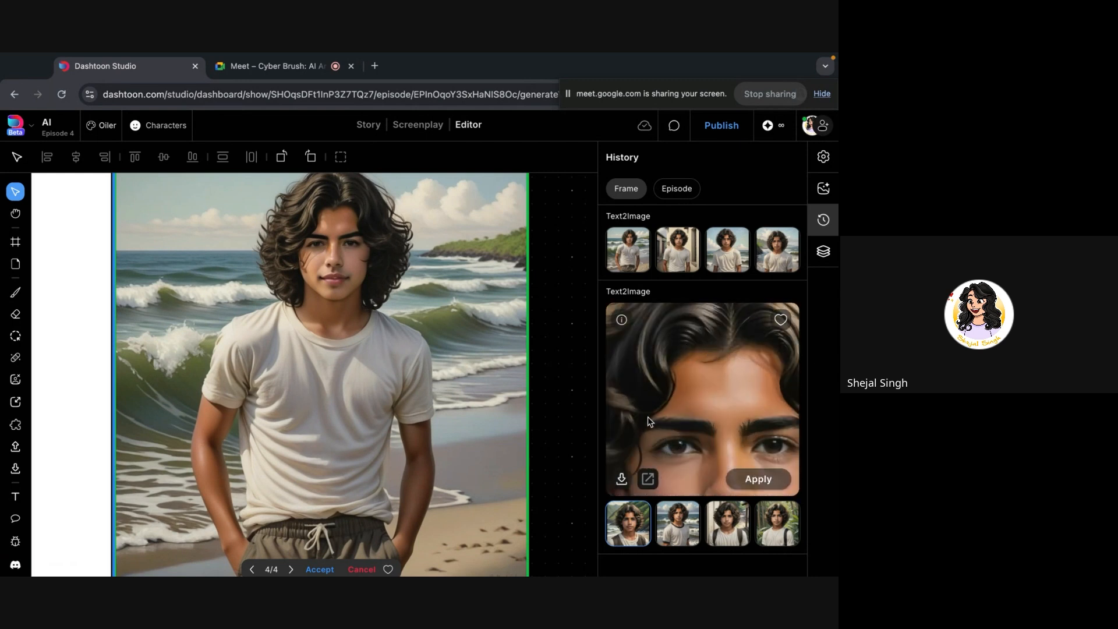
left_click(724, 352)
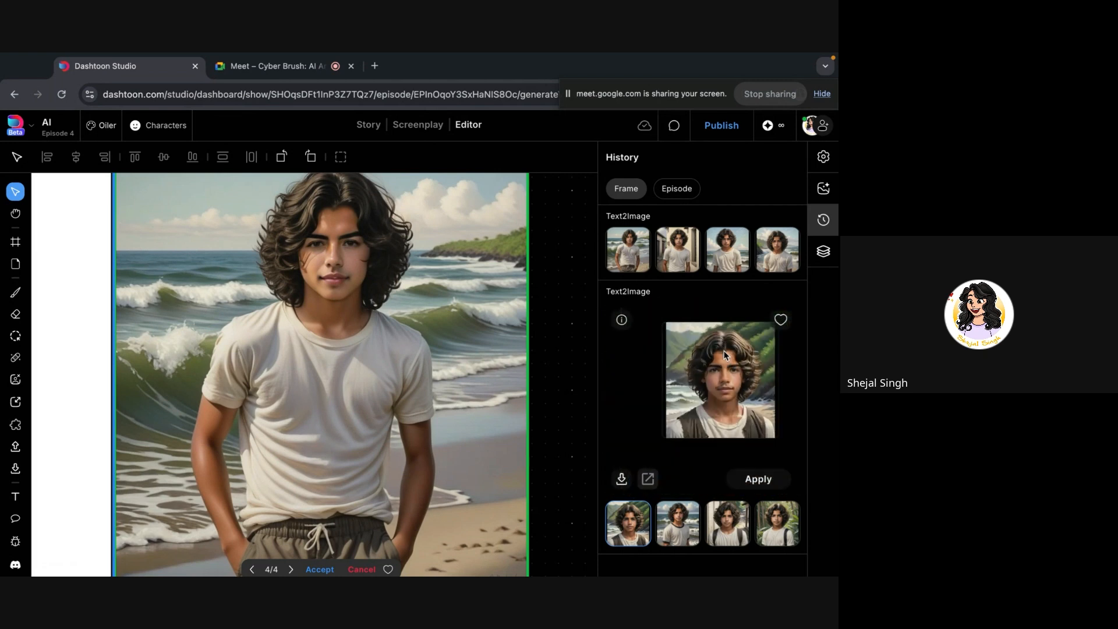
left_click(685, 521)
left_click(713, 530)
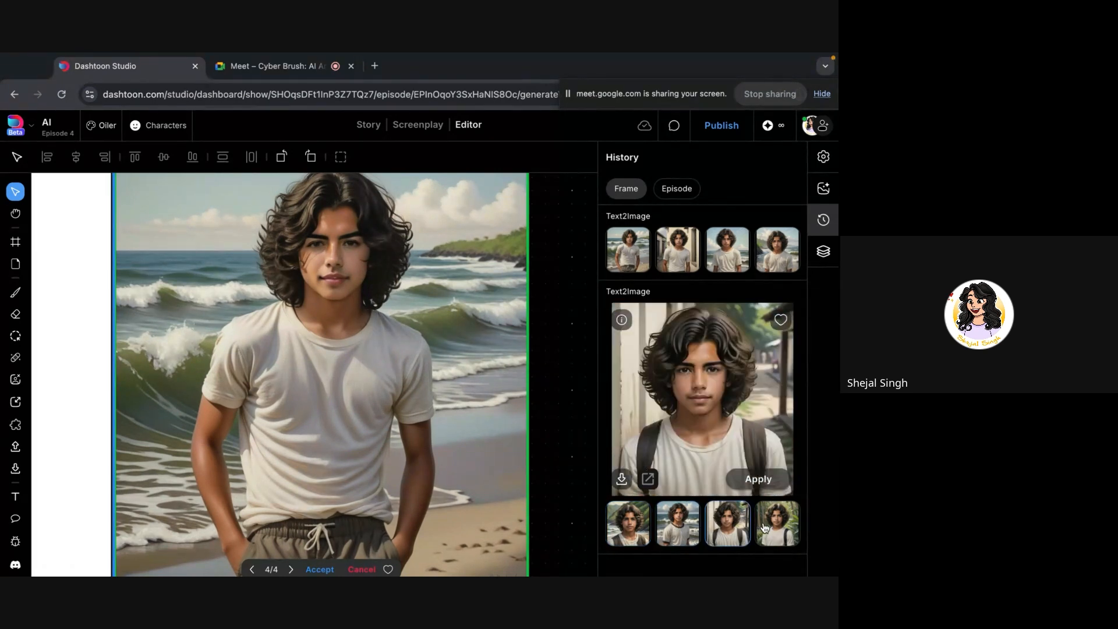
left_click(765, 527)
left_click(611, 526)
left_click(685, 518)
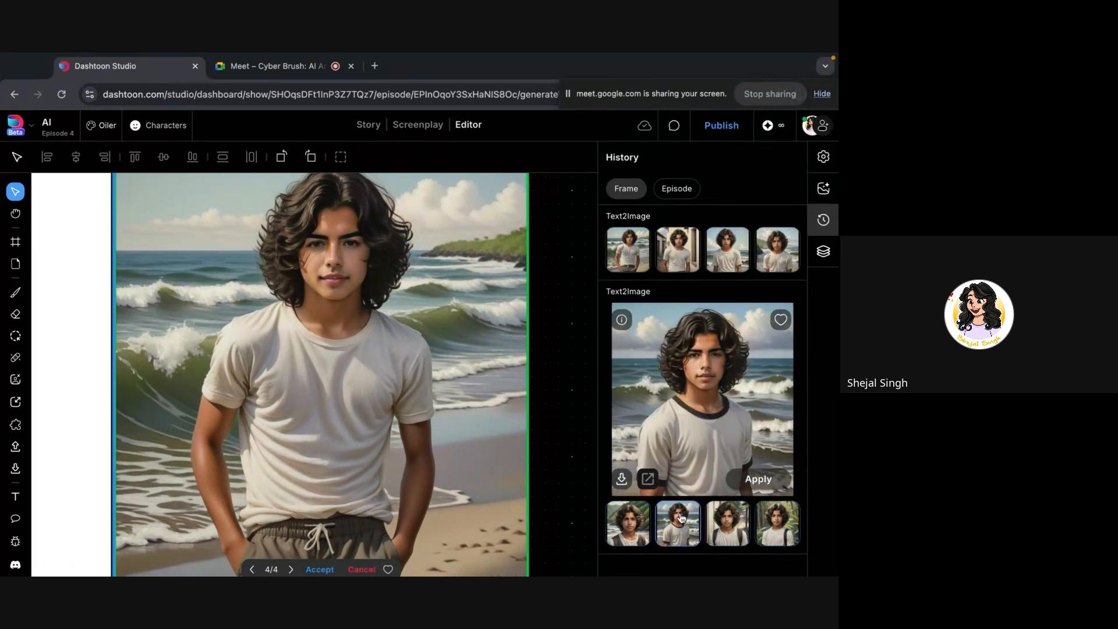
left_click(721, 519)
left_click(765, 528)
- Look through the four portraits of the first Text2Image batch and examine the lips and jaw of the beach portrait with drawstring trousers
left_click(639, 241)
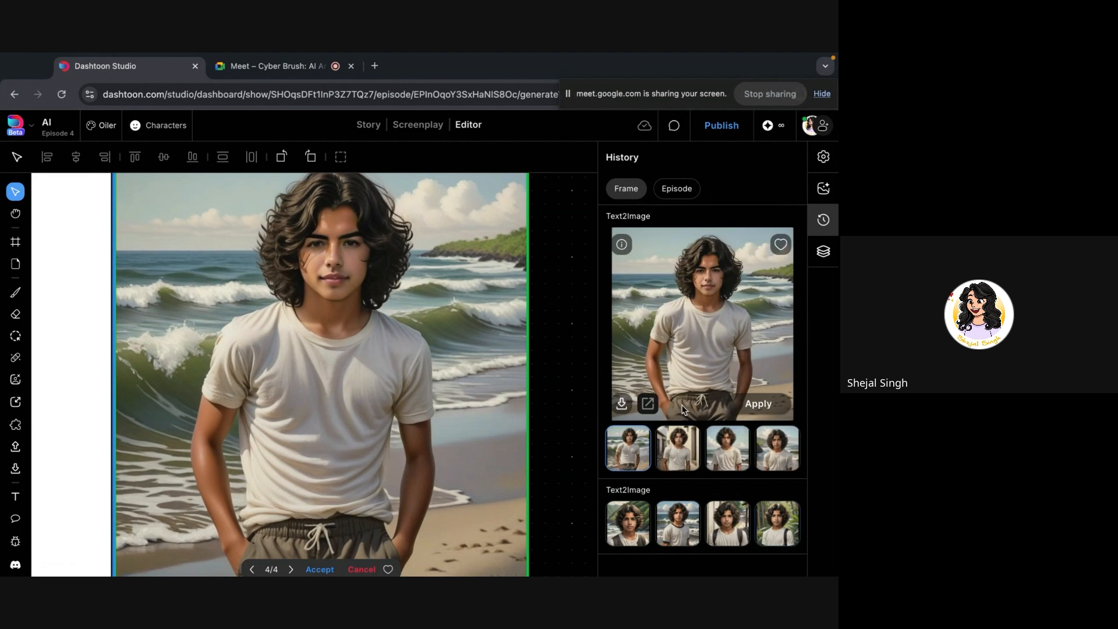
left_click(683, 432)
left_click(725, 464)
left_click(776, 451)
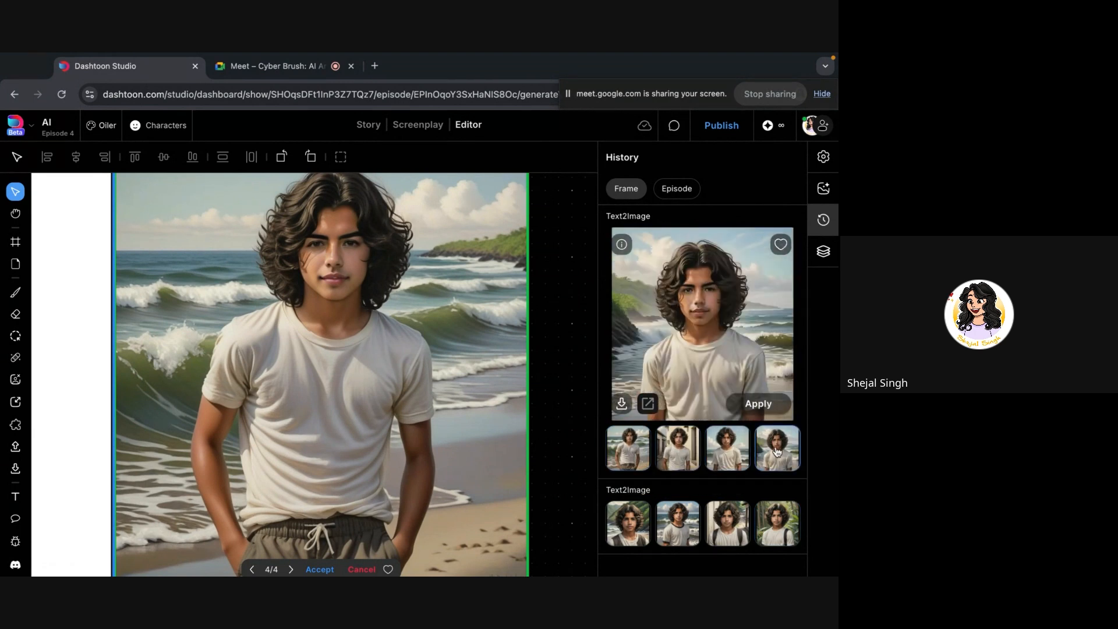
left_click(634, 455)
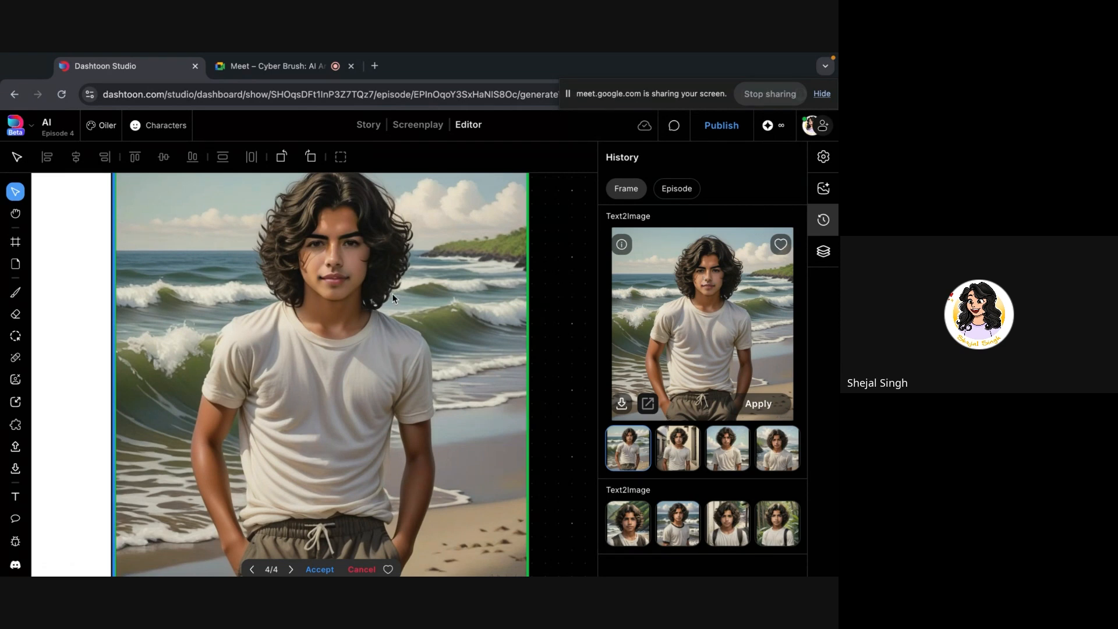
scroll(714, 299, "up", 5)
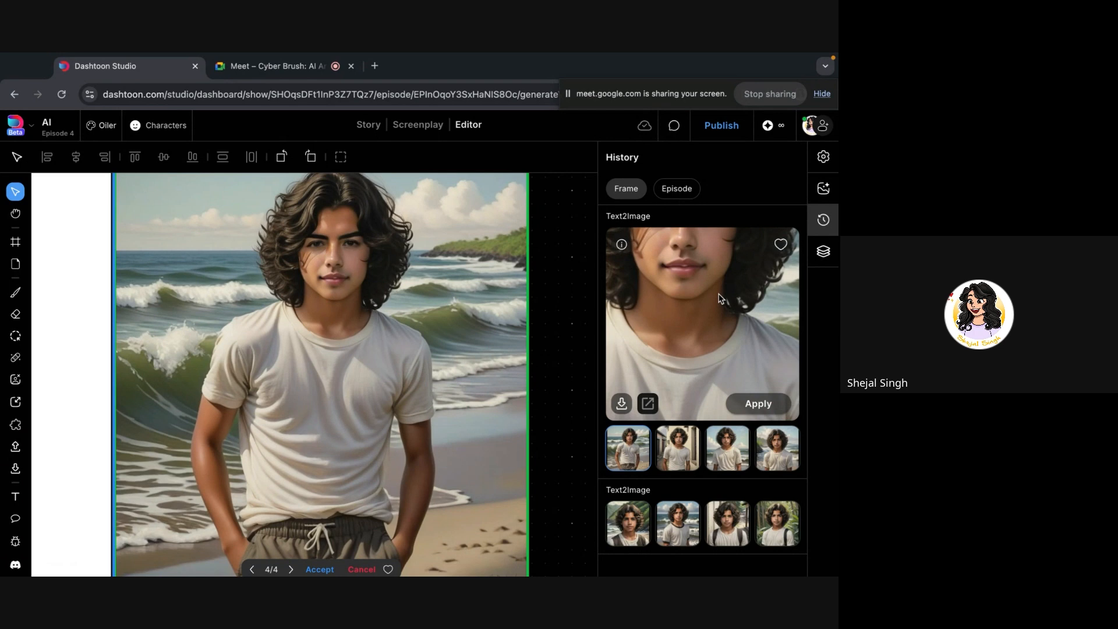
left_click_drag(721, 296, 690, 327)
scroll(727, 306, "up", 3)
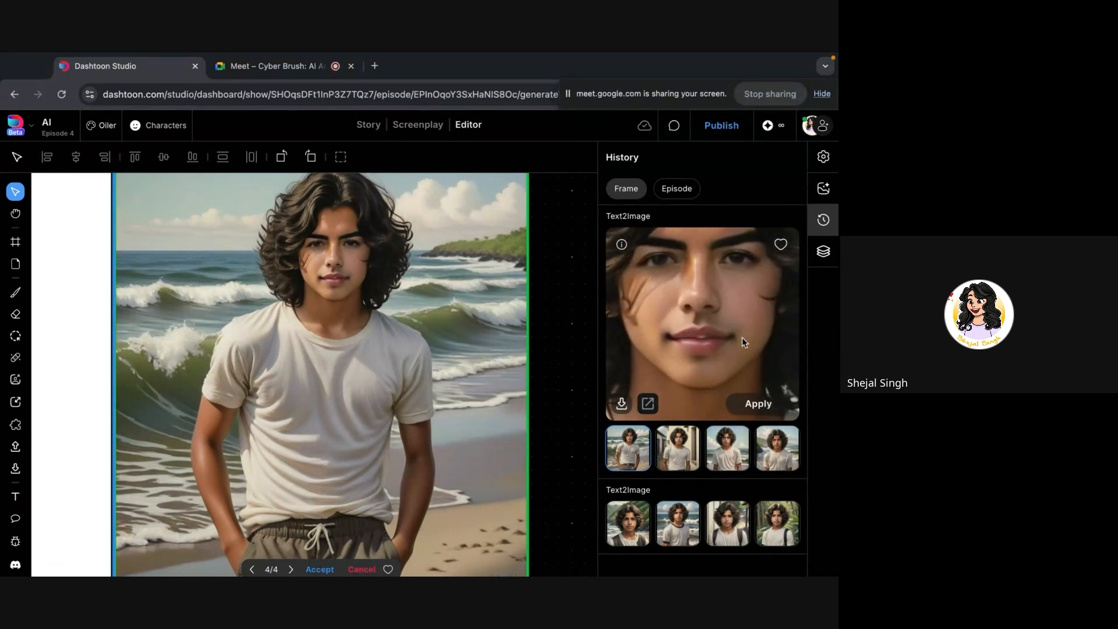
- Examine the upper lip and mouth area of the second batch's dark-vest portrait up close
left_click(640, 525)
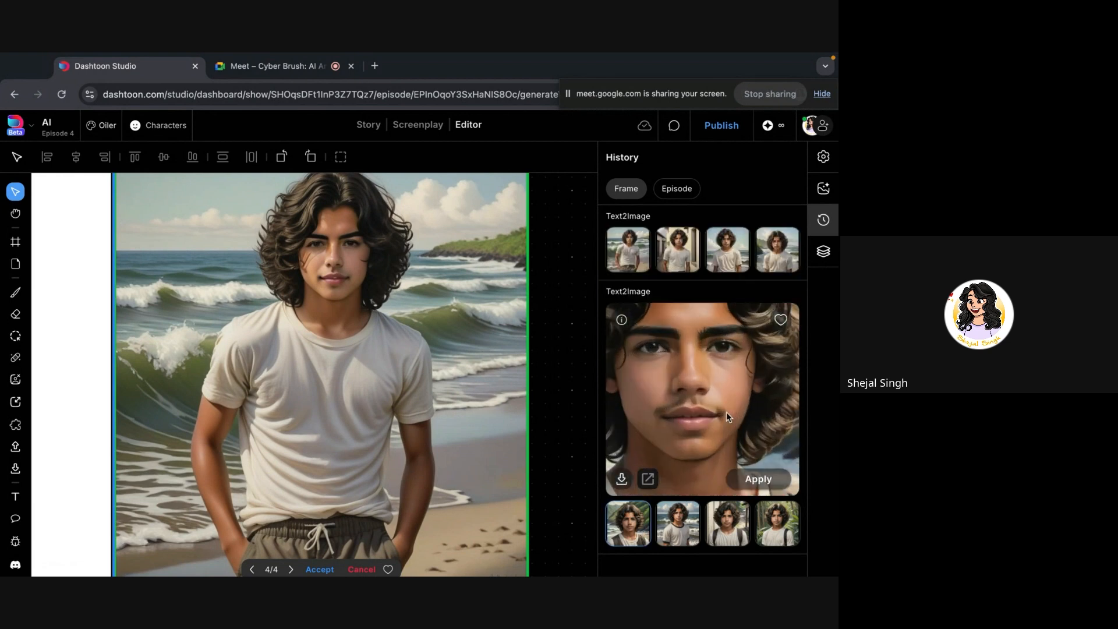
scroll(726, 411, "up", 5)
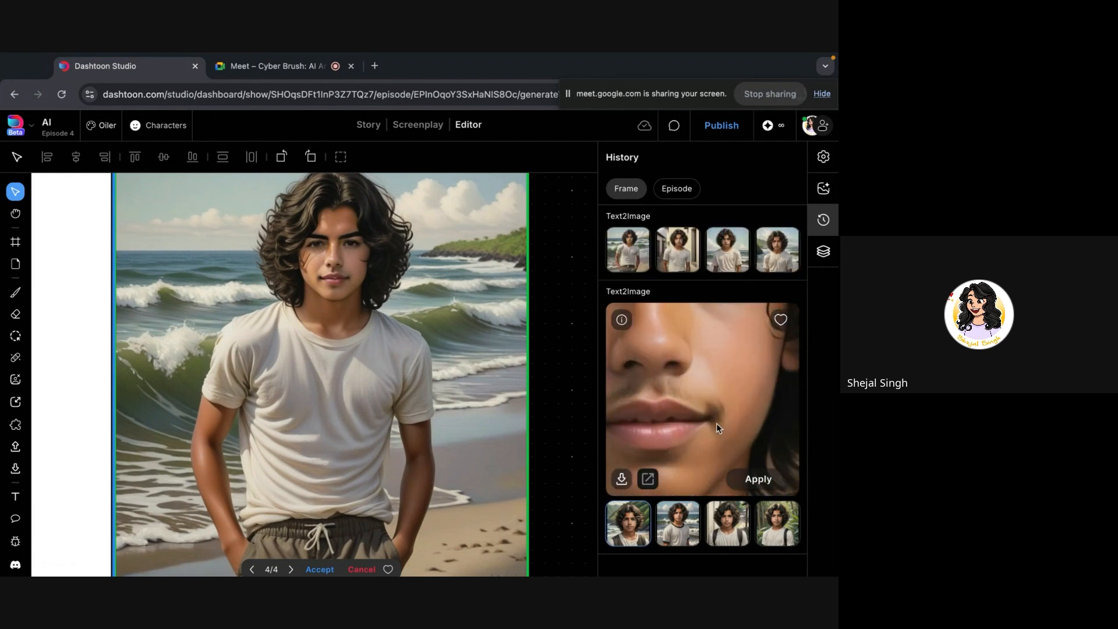
scroll(716, 423, "down", 8)
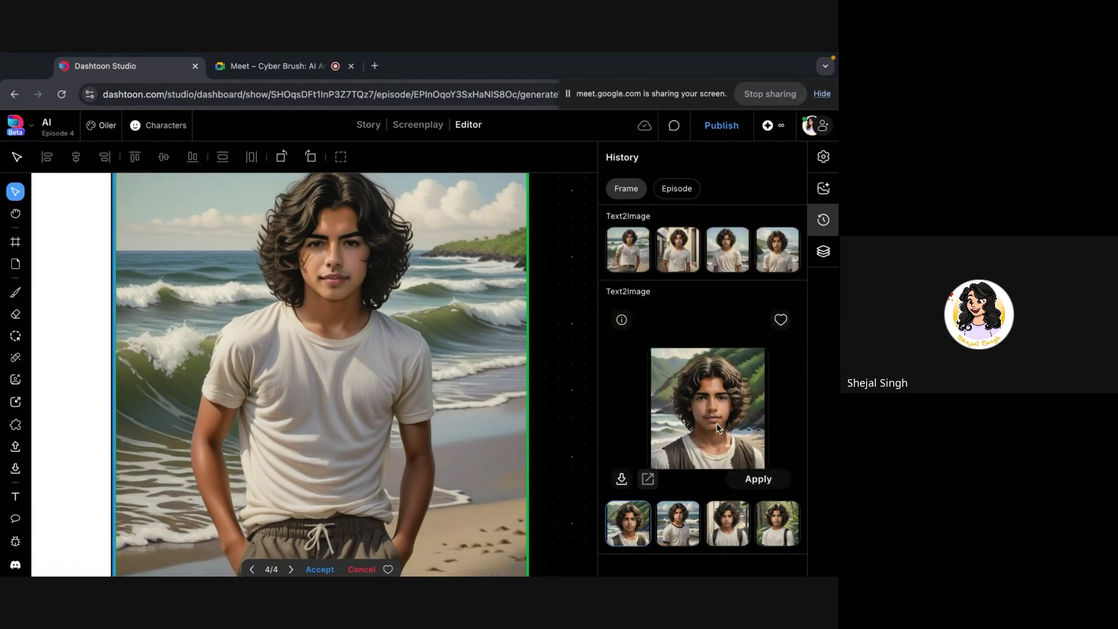
scroll(716, 423, "up", 5)
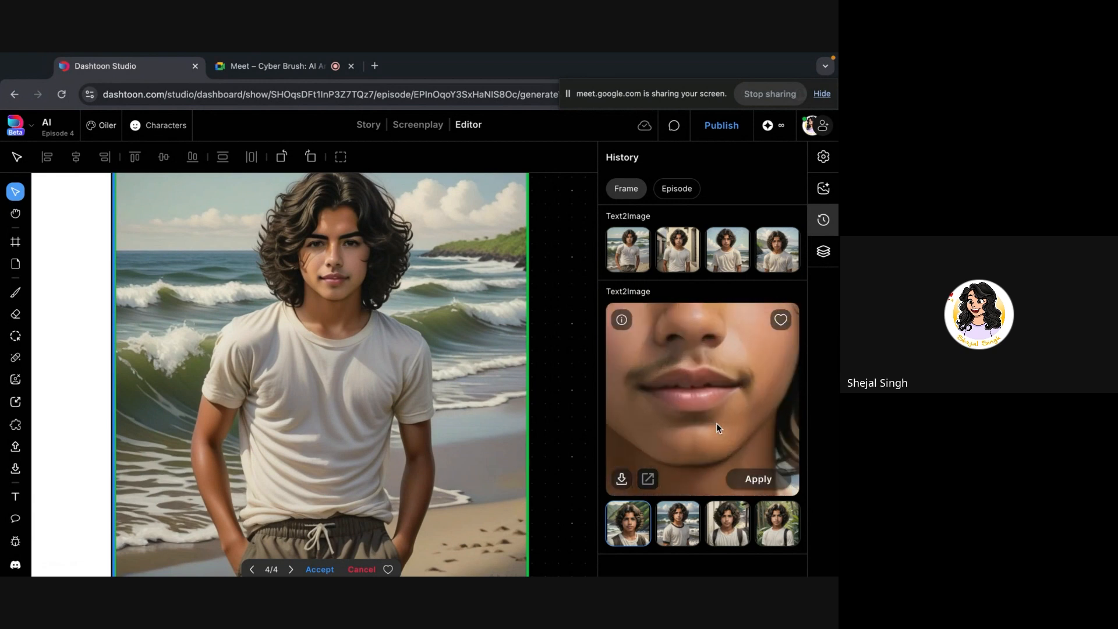
scroll(683, 417, "down", 3)
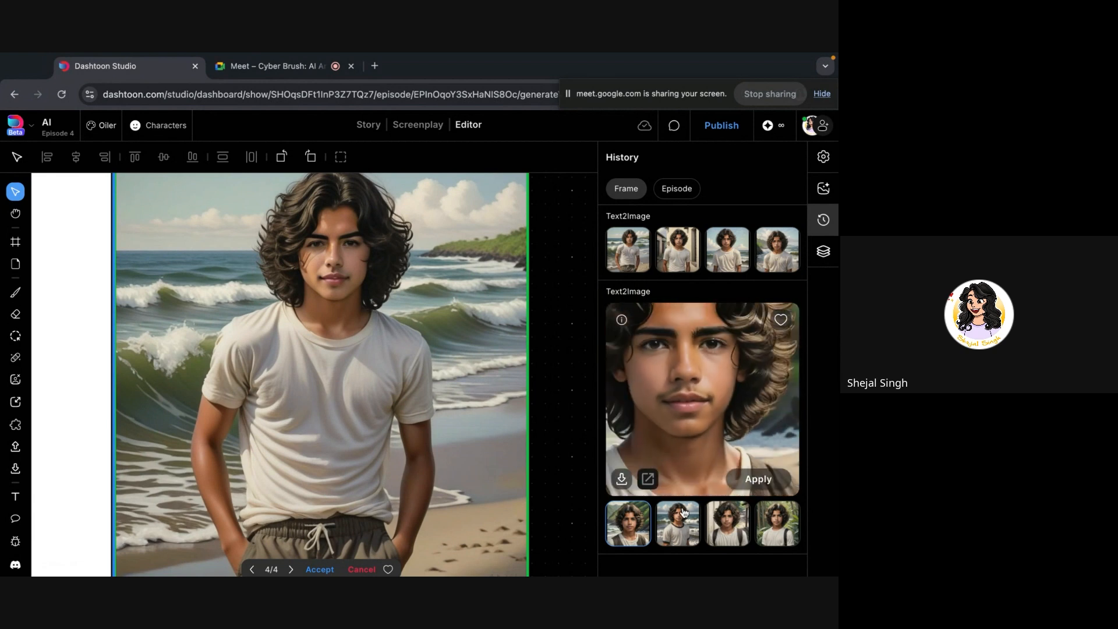
- Inspect the faces of the second batch's other three portraits up close, comparing the upper lip and facial hair
left_click(685, 512)
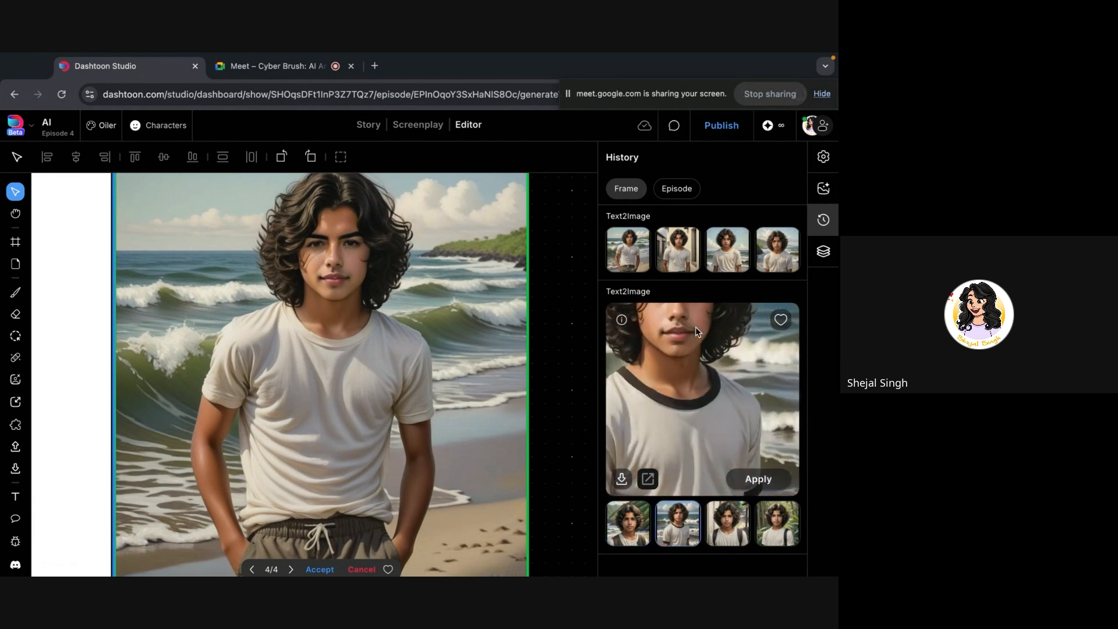
scroll(695, 327, "up", 5)
left_click(743, 539)
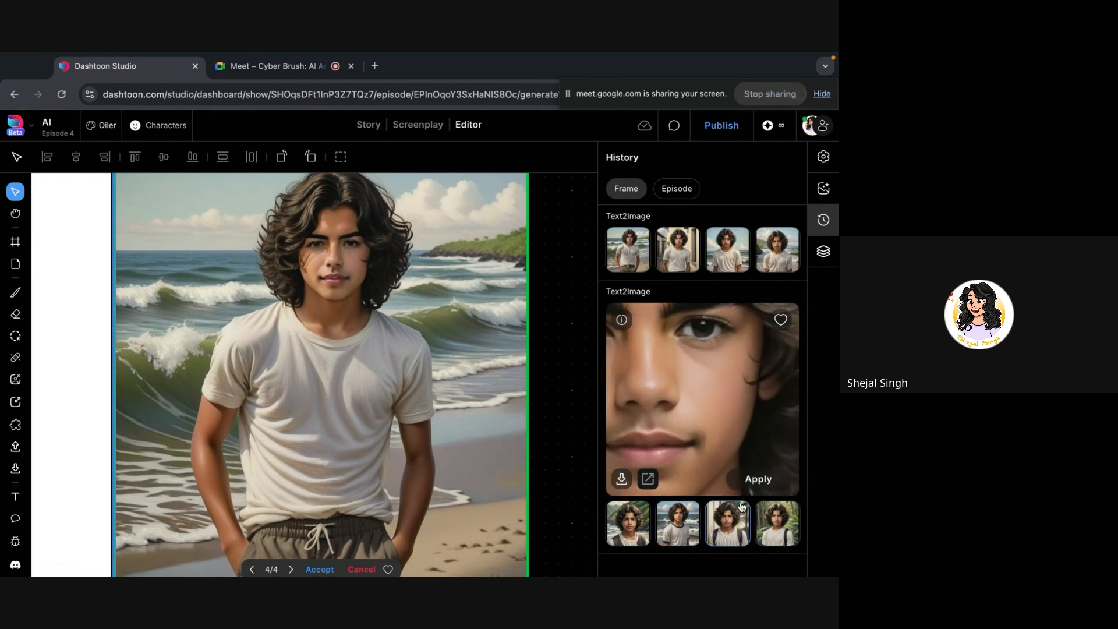
left_click(775, 535)
left_click_drag(661, 391, 730, 392)
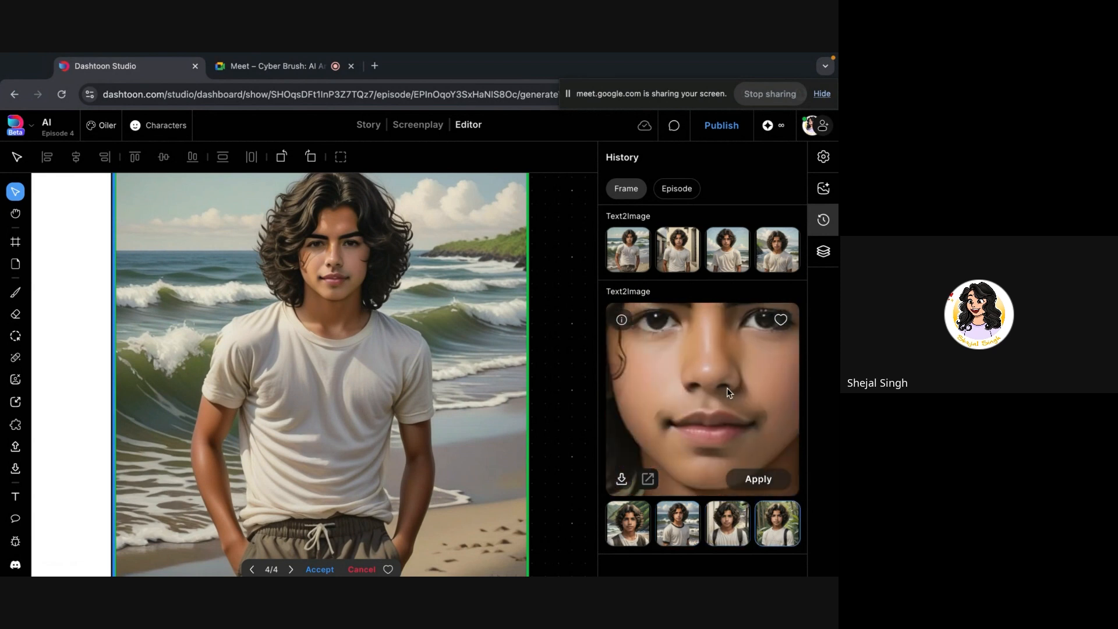
left_click(732, 533)
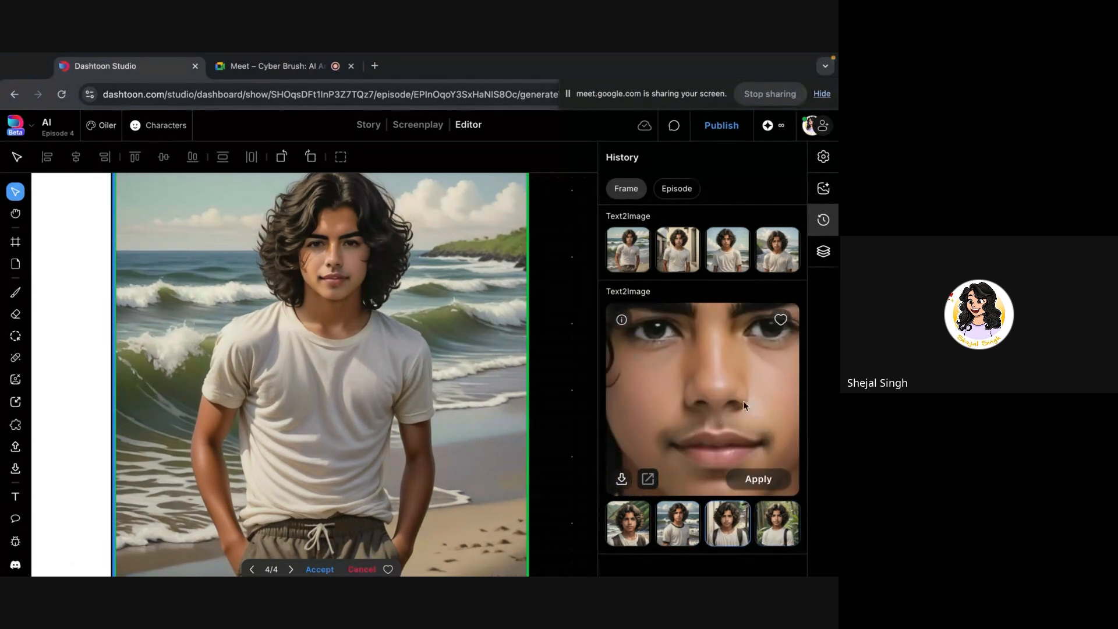
- Inspect the faces of the first batch's second, third and fourth portraits up close for facial hair
left_click(674, 245)
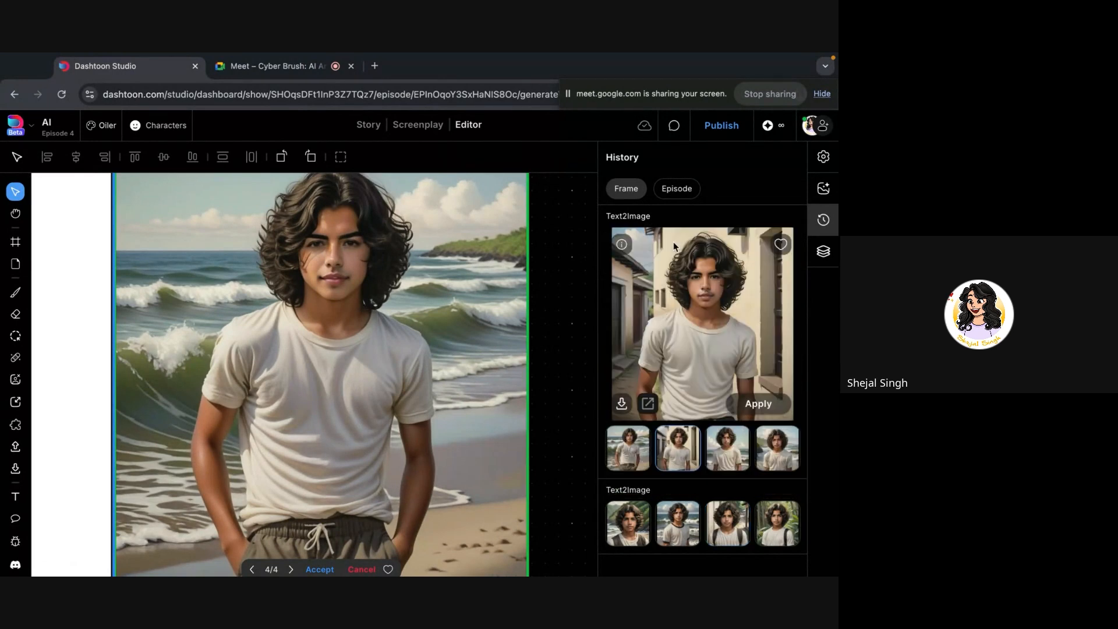
scroll(722, 272, "up", 5)
left_click(708, 446)
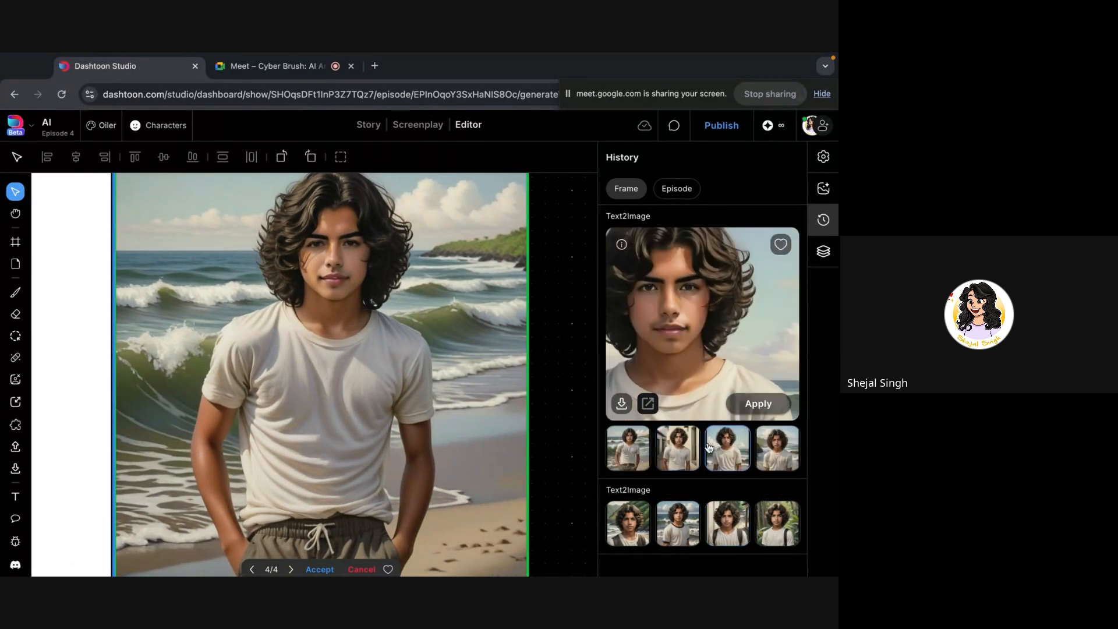
left_click(775, 446)
scroll(652, 303, "up", 5)
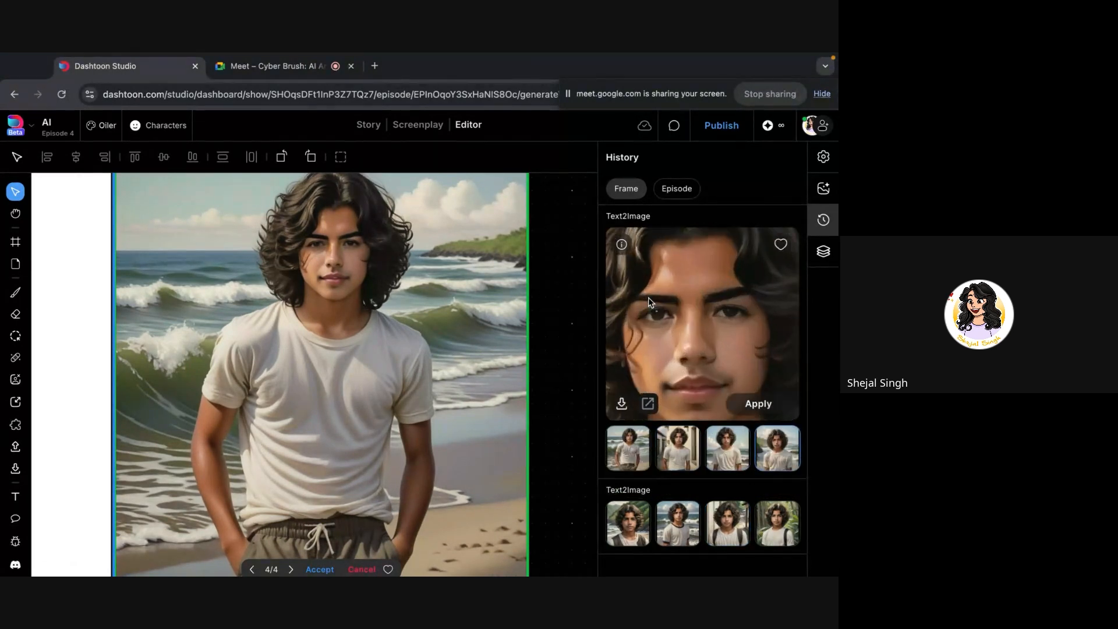
left_click_drag(670, 344, 679, 284)
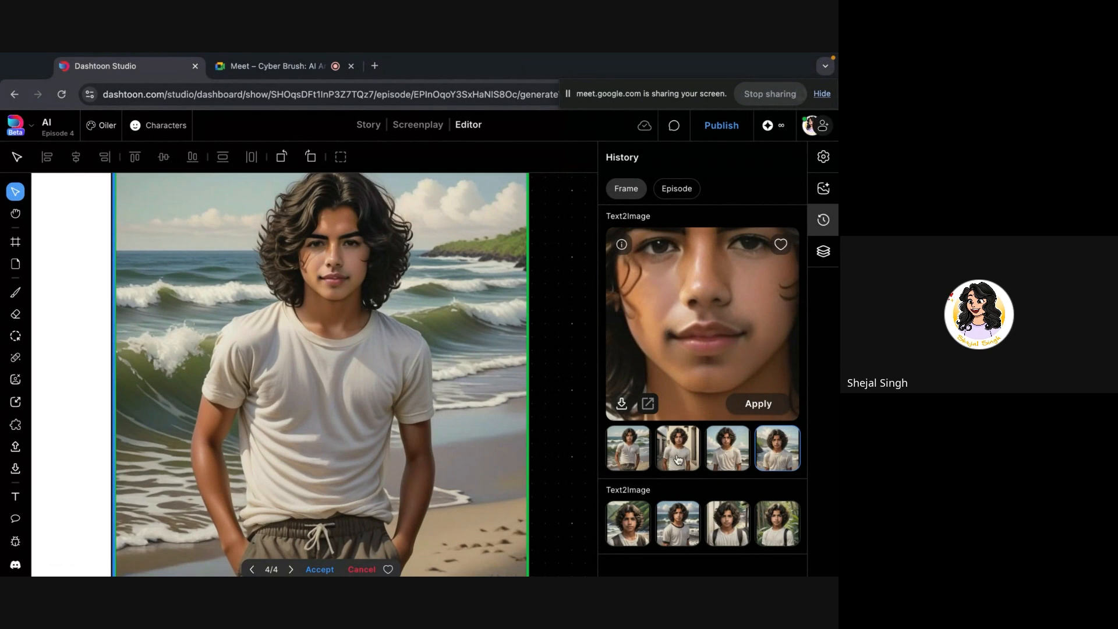
- Return to the second batch's dark-vest portrait, examine its hair, nose and upper lip up close, and view it whole again
left_click(638, 525)
scroll(692, 322, "up", 5)
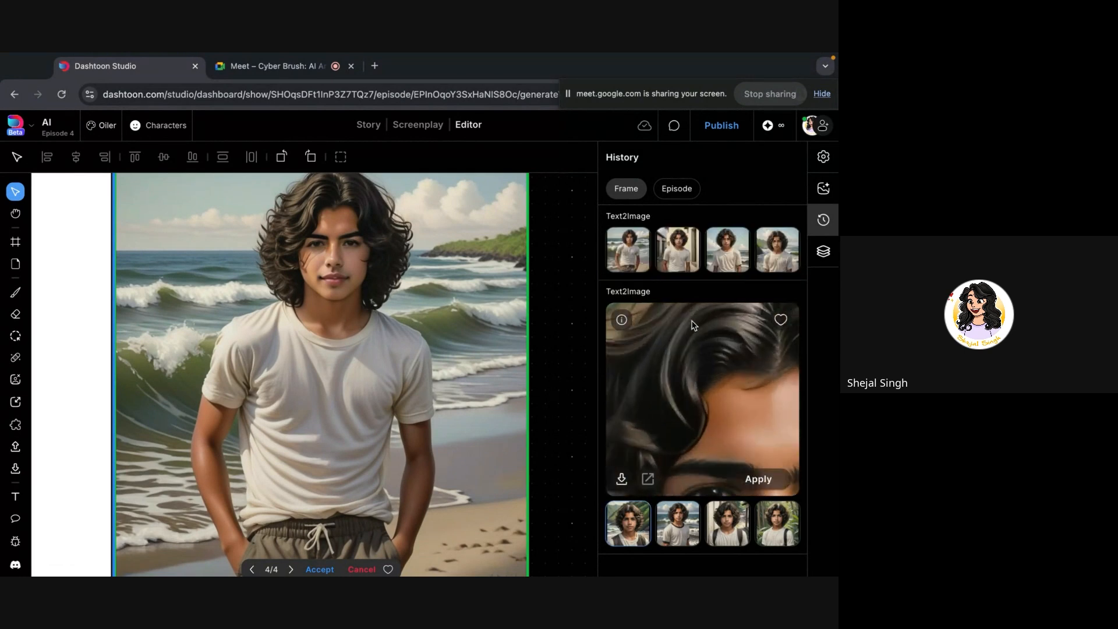
left_click_drag(692, 372, 683, 309)
left_click_drag(700, 466, 698, 408)
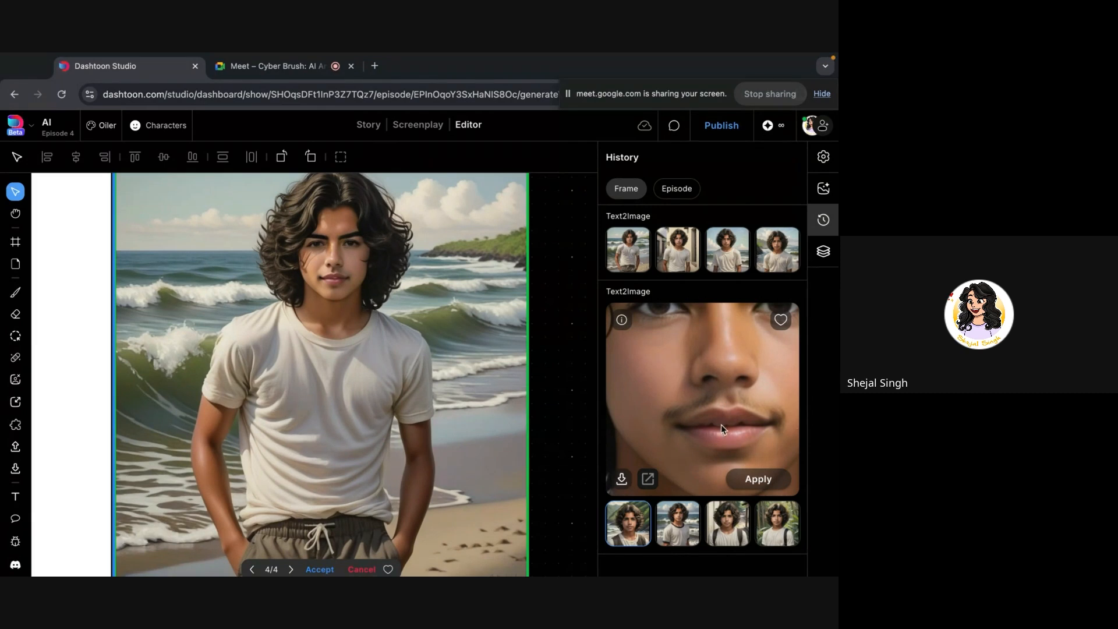
scroll(721, 429, "down", 5)
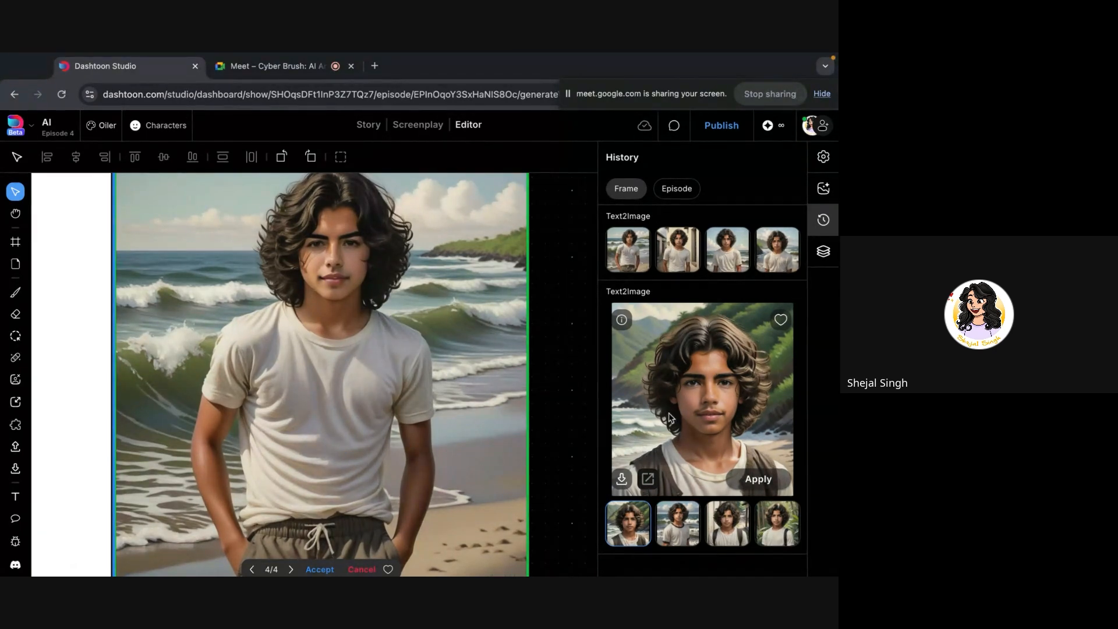
scroll(528, 487, "down", 5)
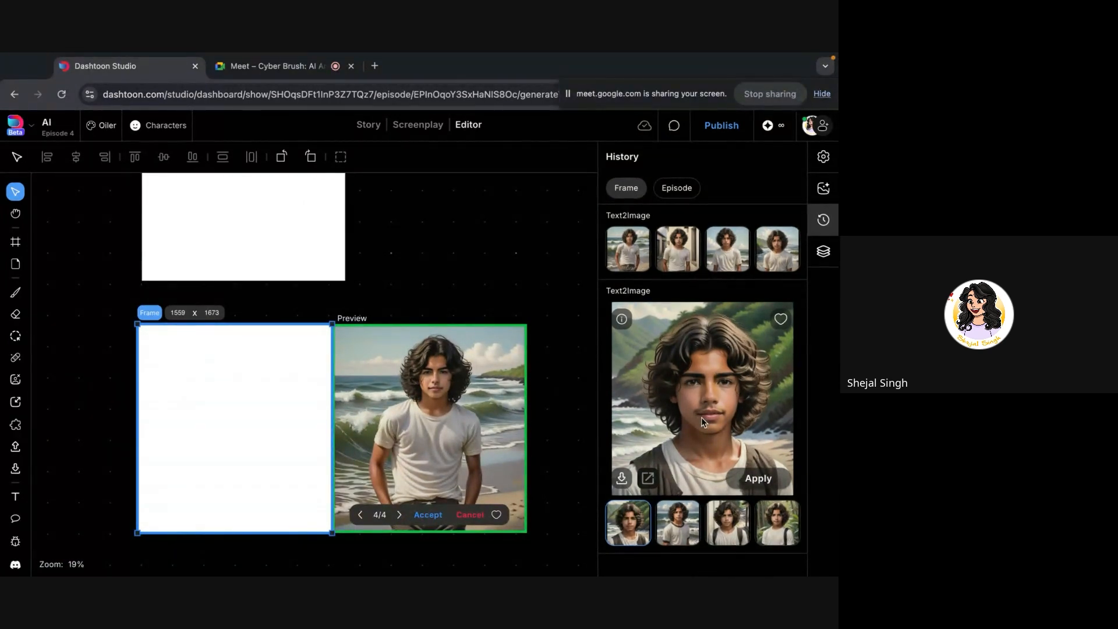
- Compare the second batch's street portrait with backpack straps against the dark-vest portrait, switching between them
left_click(721, 520)
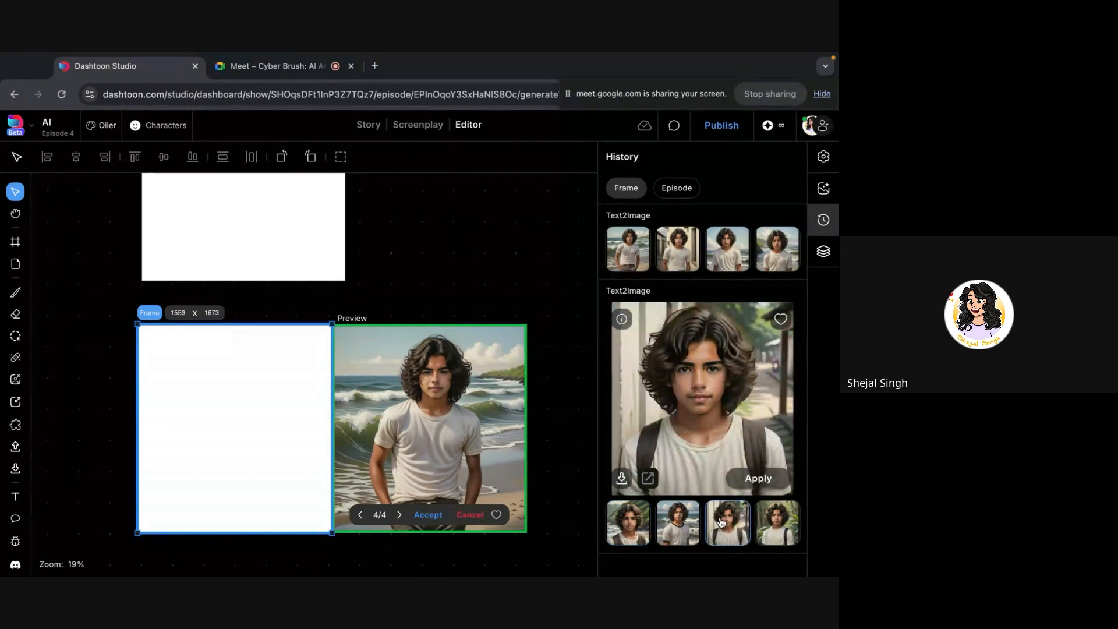
left_click(631, 518)
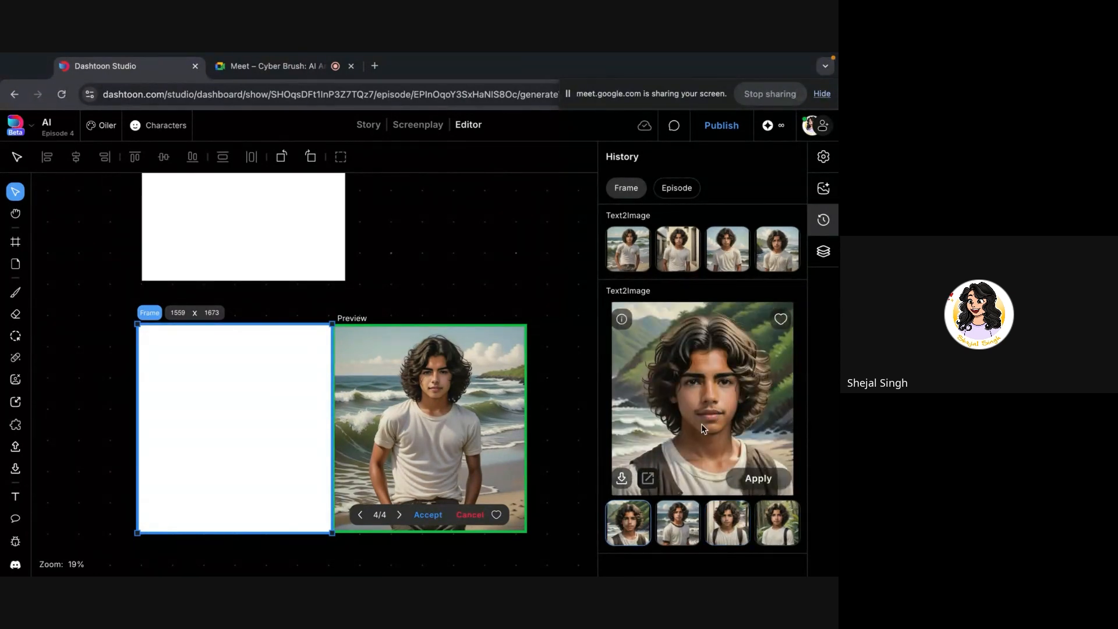
left_click(735, 531)
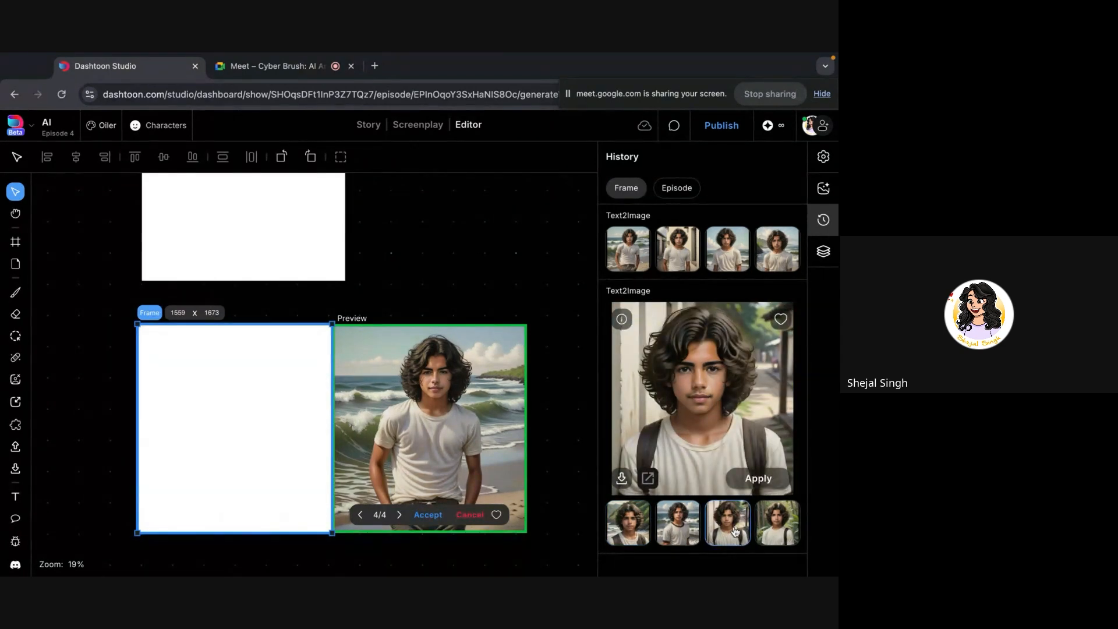
left_click(641, 523)
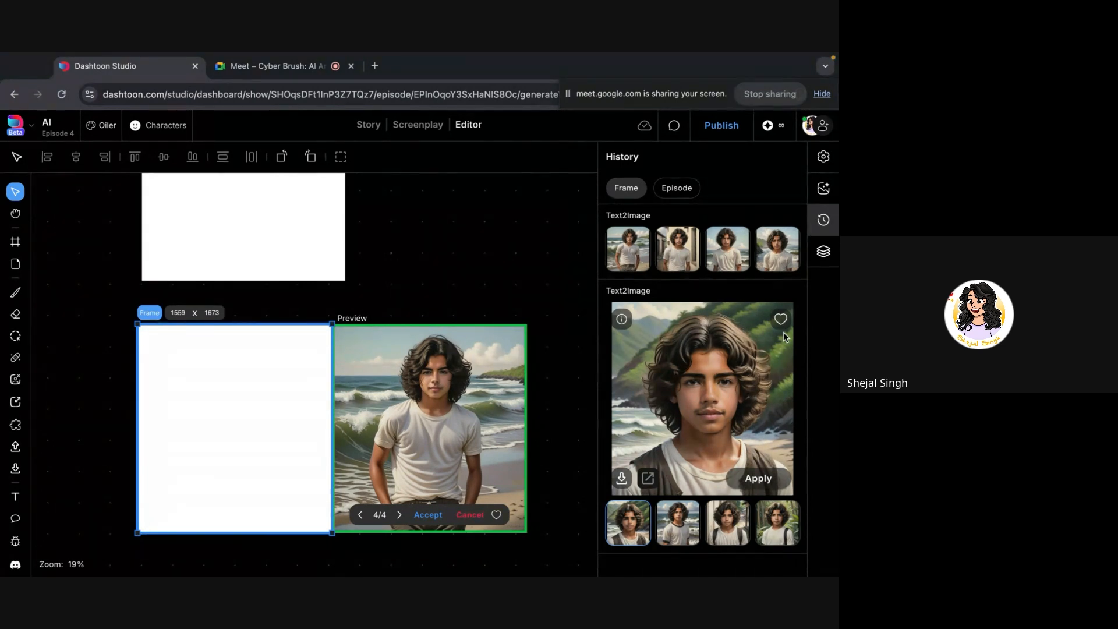
- Set the hard brush's colour to a semi-transparent red, #f02727b8, with the dark-vest portrait's mouth area enlarged for reference
scroll(768, 444, "up", 5)
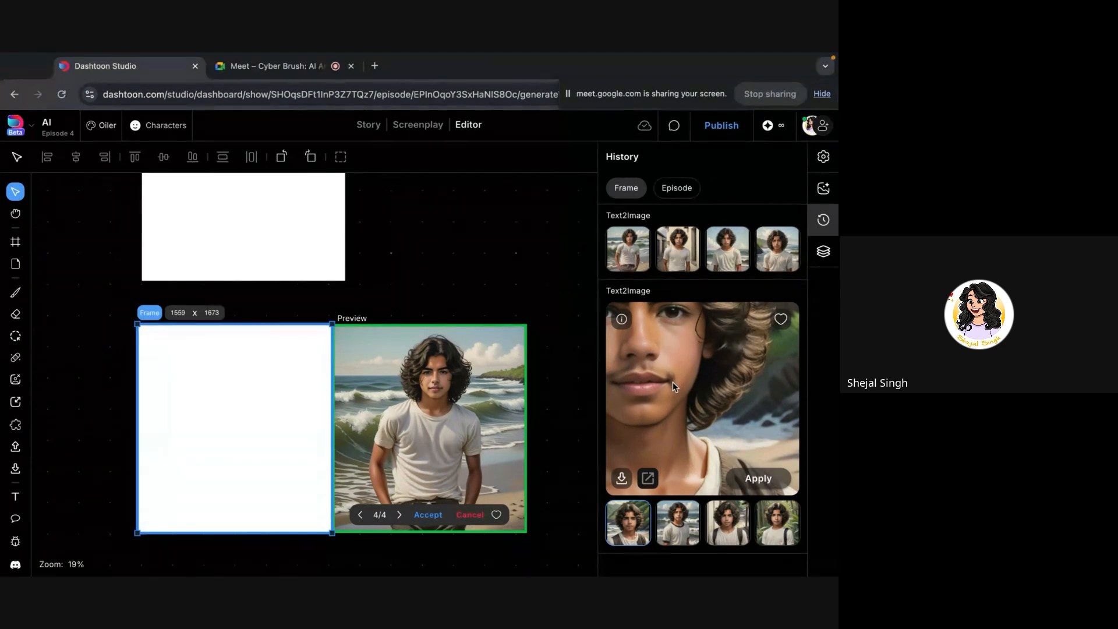
left_click(19, 294)
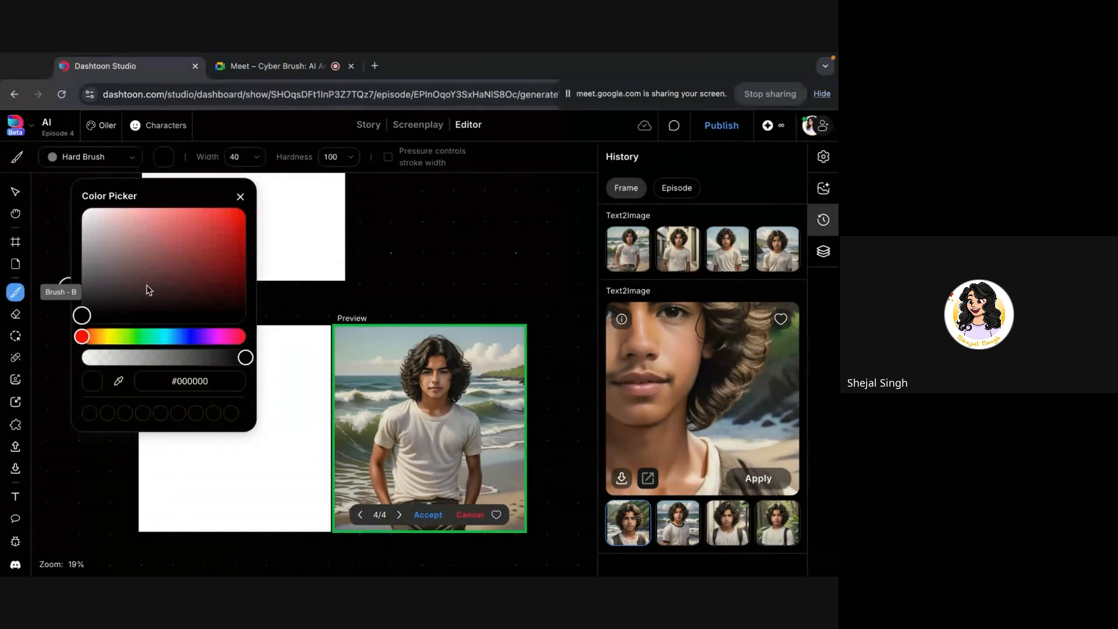
left_click_drag(219, 229, 219, 214)
left_click_drag(244, 361, 200, 358)
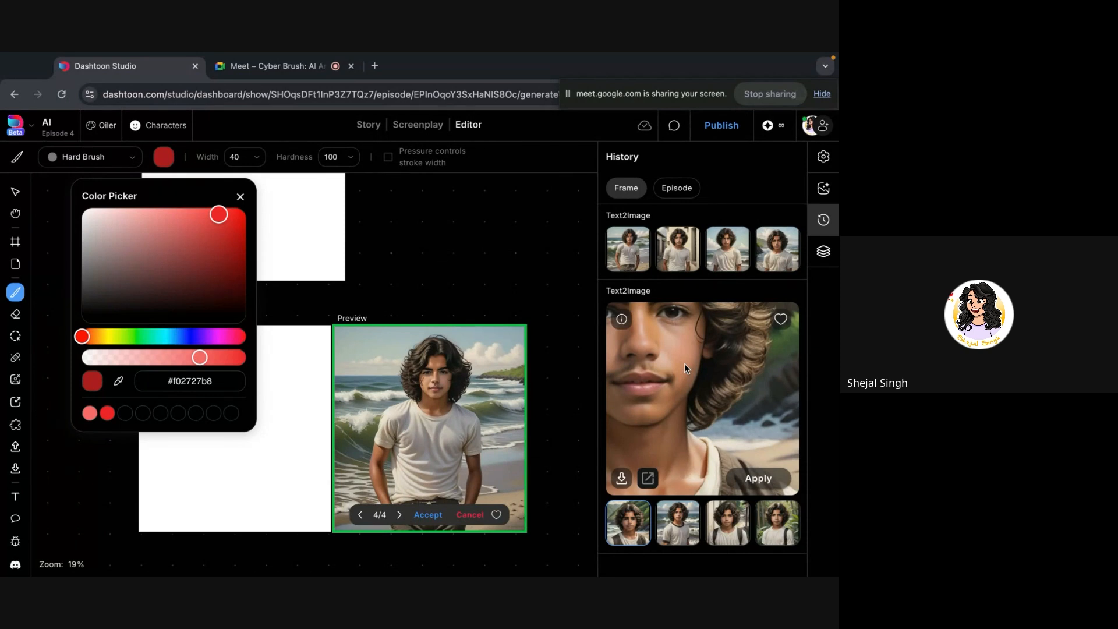
left_click(240, 197)
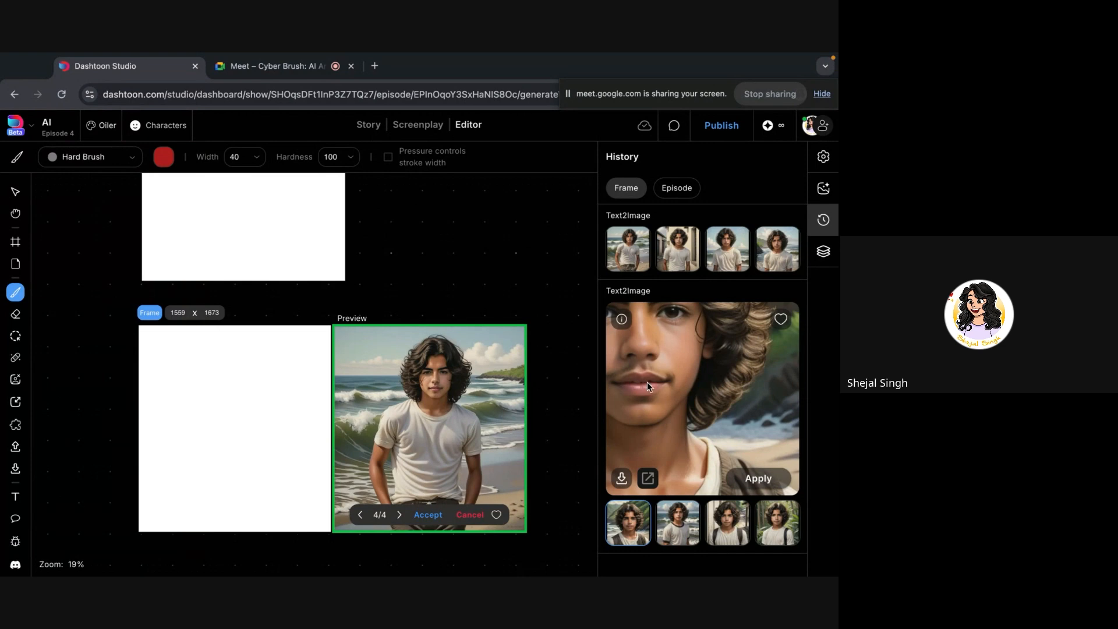
- View the dark-vest portrait whole and compare it with the second batch's fourth portrait
scroll(654, 364, "down", 5)
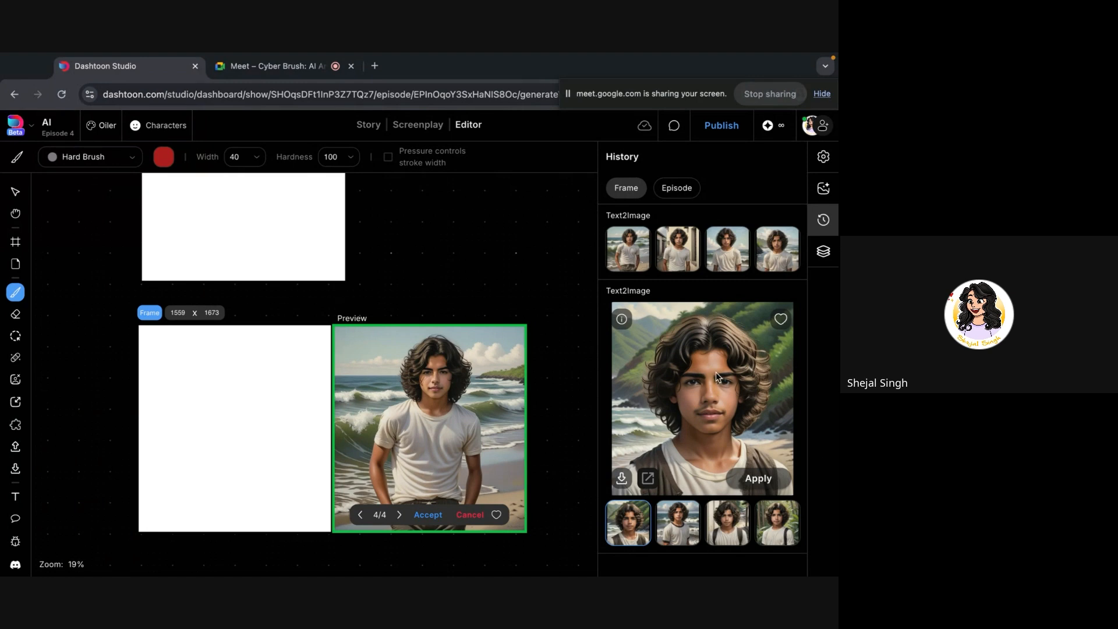
left_click(760, 529)
left_click(620, 533)
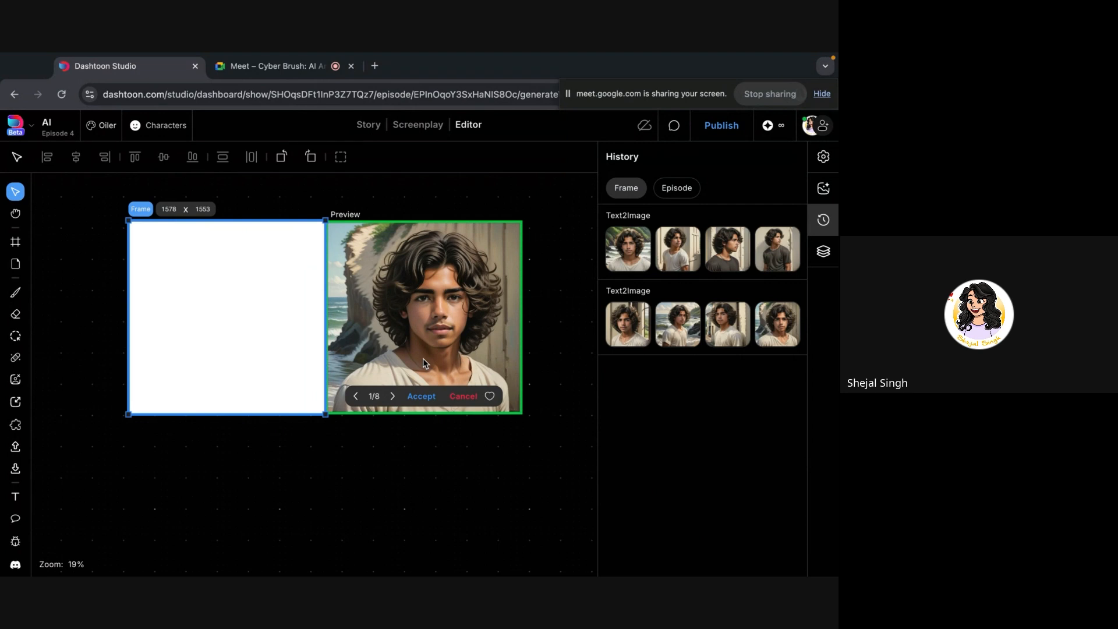
- Return to the 1559 x 1673 frame, examine its beach preview, and view the second batch's backpack-strap and dark-collar T-shirt portraits
scroll(272, 349, "left", 8)
left_click(258, 350)
scroll(417, 297, "up", 5)
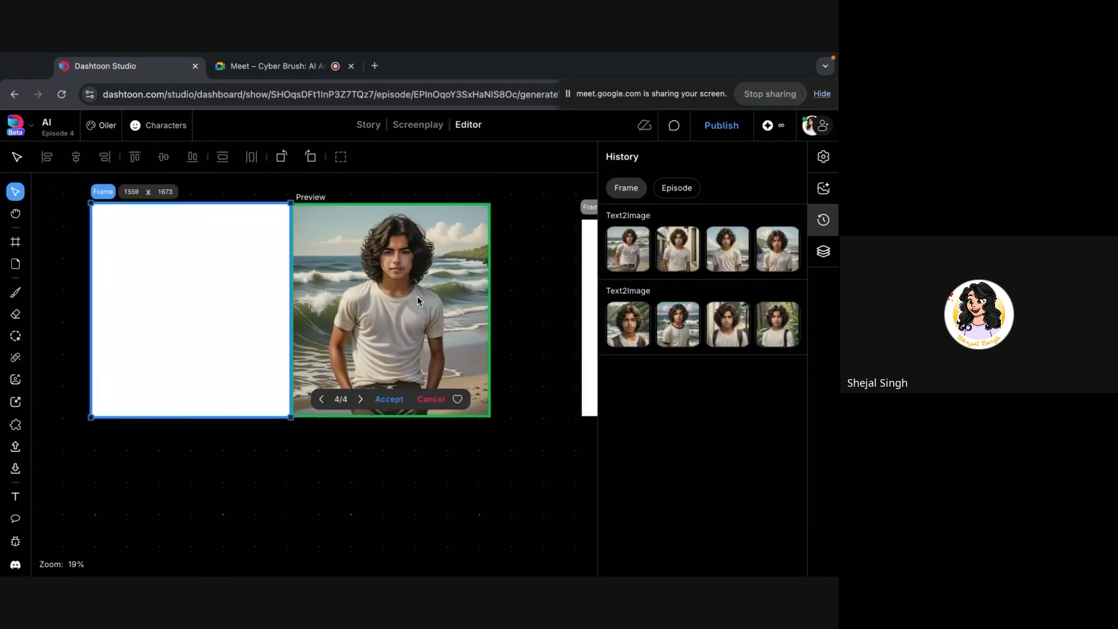
scroll(410, 295, "up", 3)
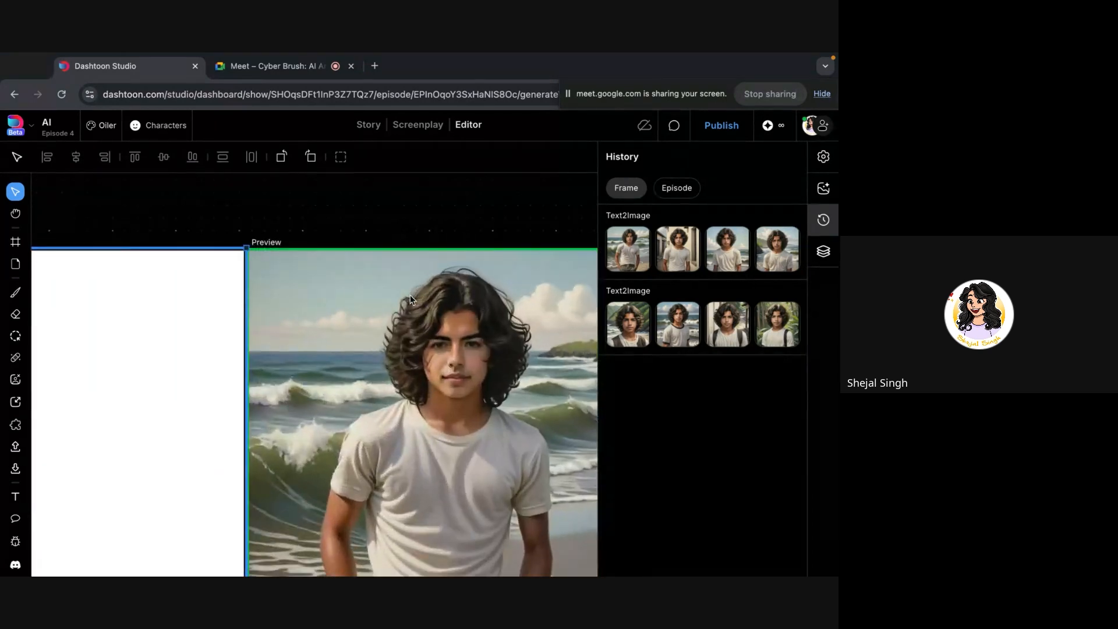
left_click(729, 337)
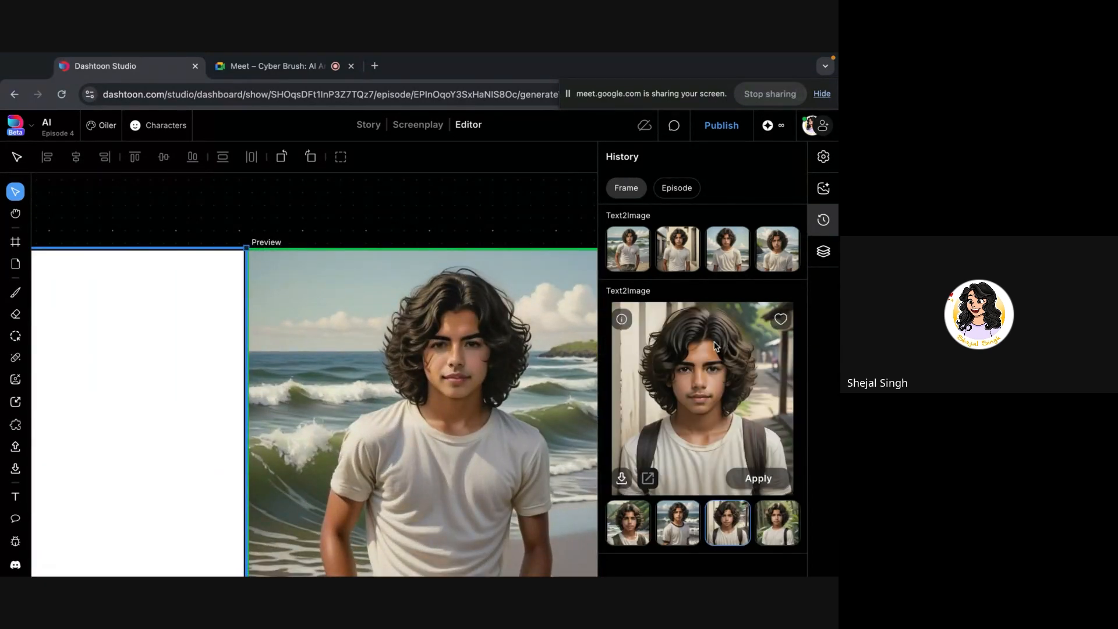
left_click(683, 522)
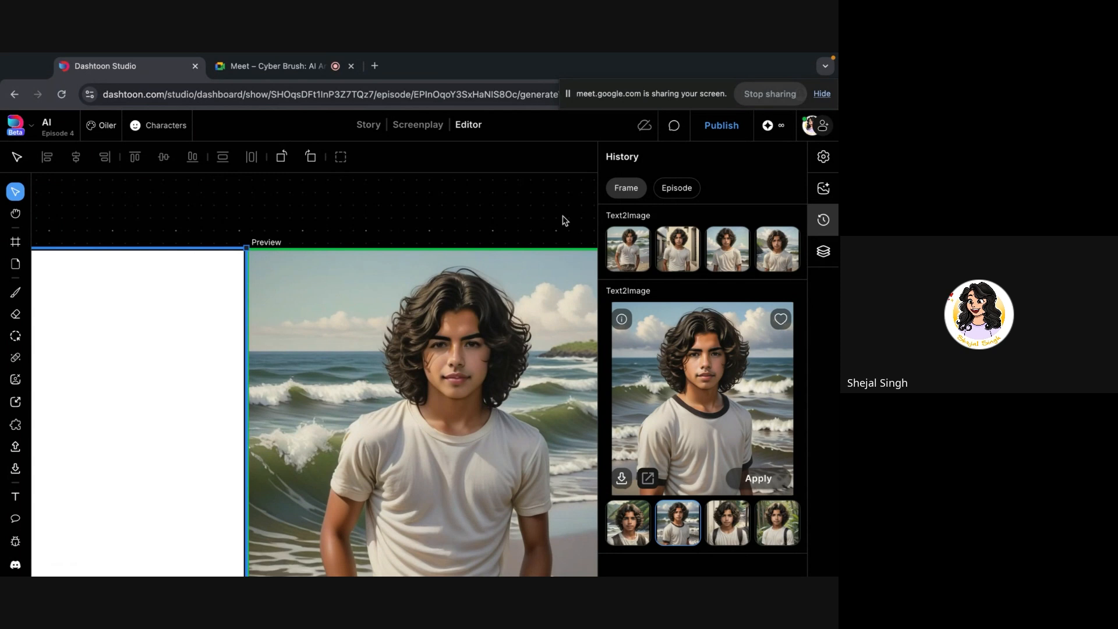
- Locate the row of three blonde-bob portraits elsewhere on the canvas and view them up close
left_click(528, 210)
scroll(273, 477, "down", 8)
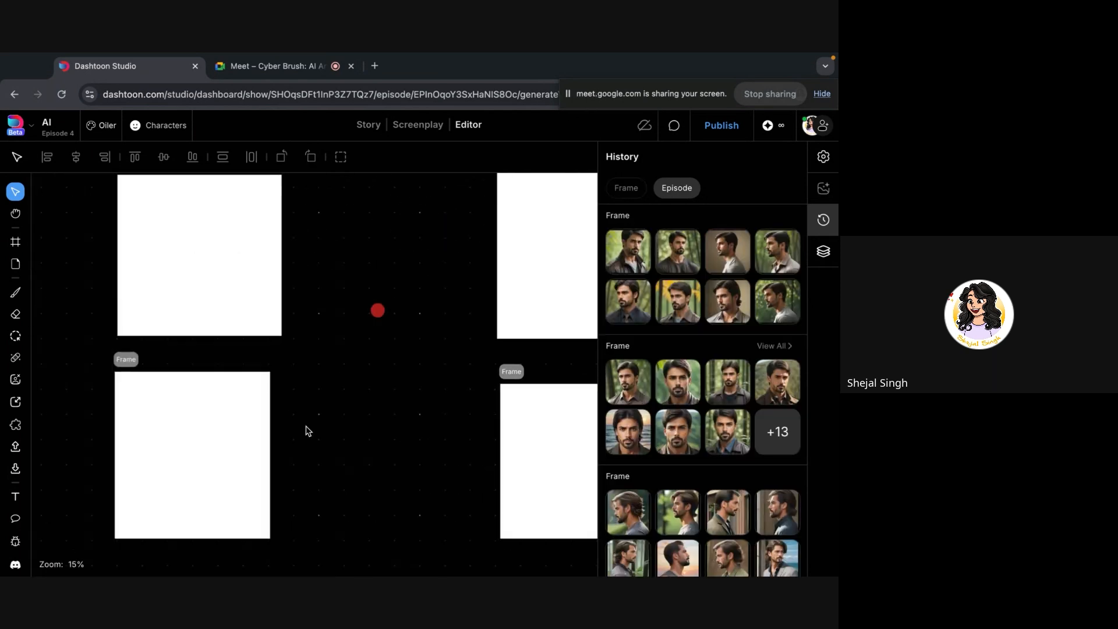
scroll(307, 434, "down", 10)
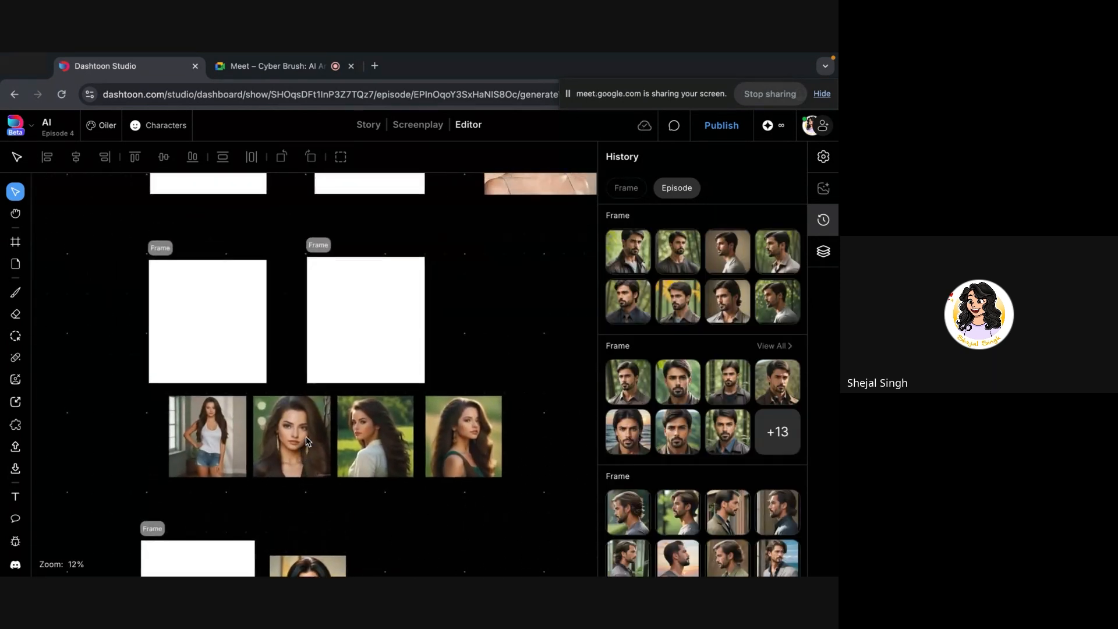
scroll(306, 440, "up", 10)
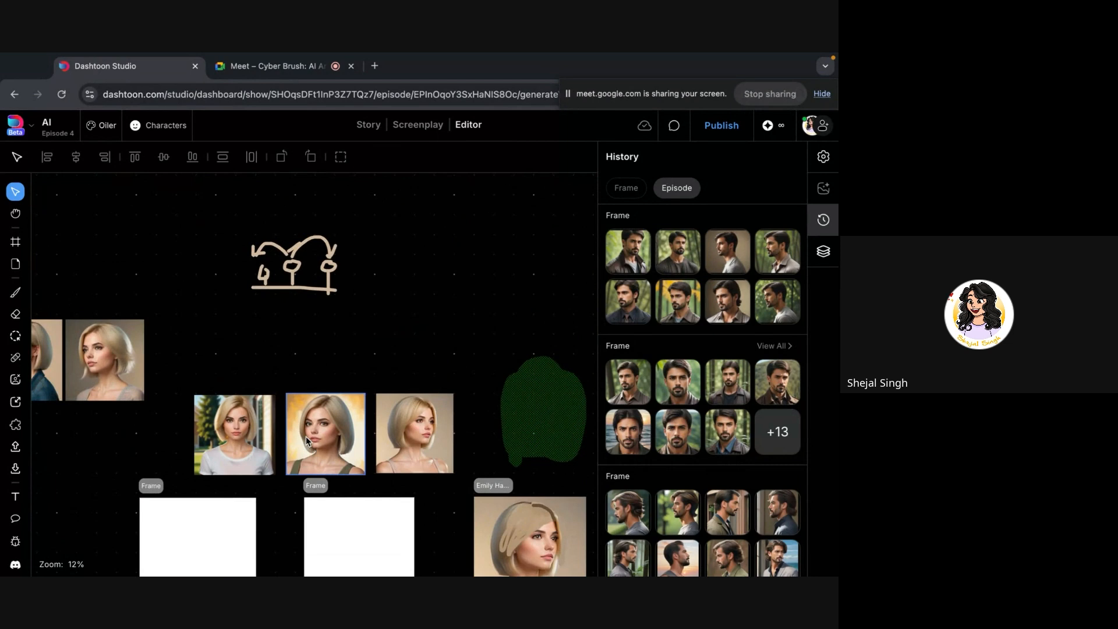
scroll(306, 436, "up", 10)
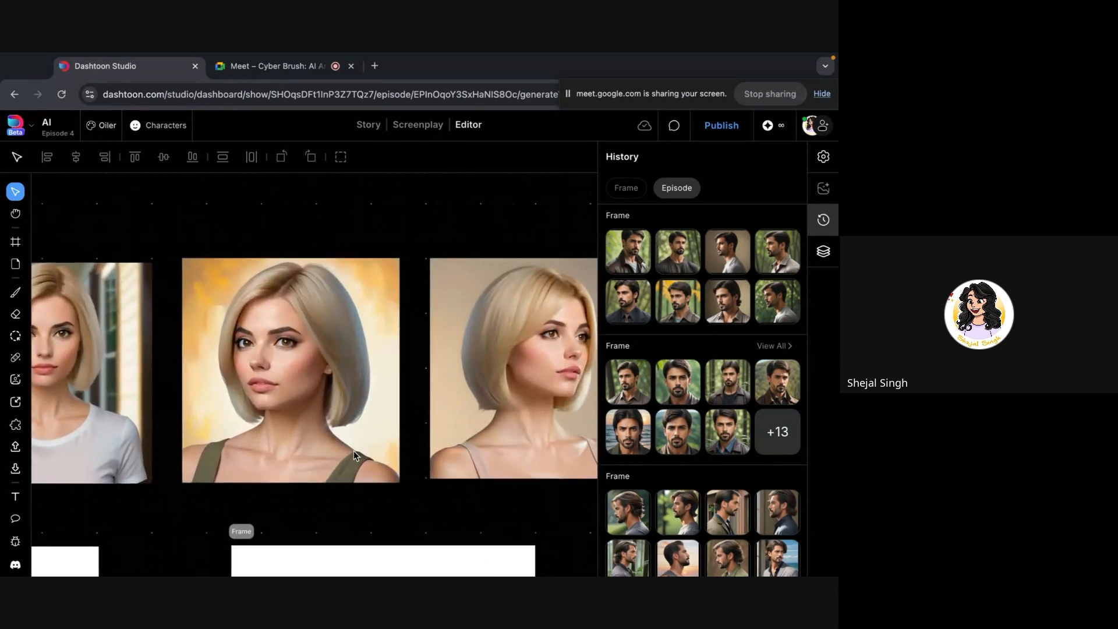
scroll(354, 451, "down", 5)
- Compare the blonde woman's front-facing white-shirt portrait with her two turned-head portraits for facial consistency
left_click(165, 341)
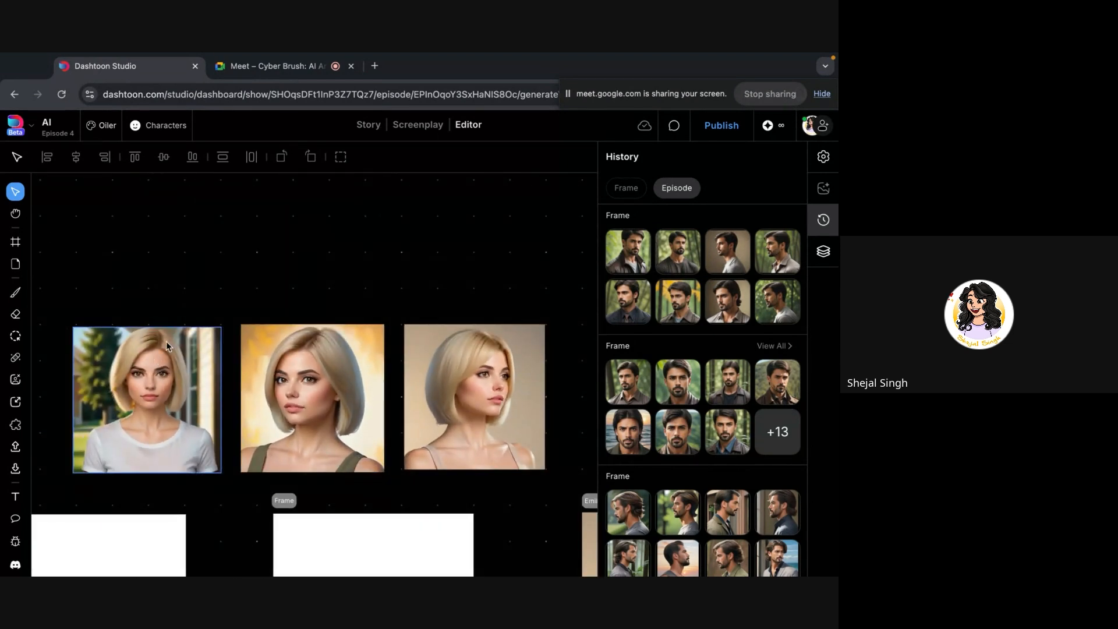
scroll(166, 341, "up", 5)
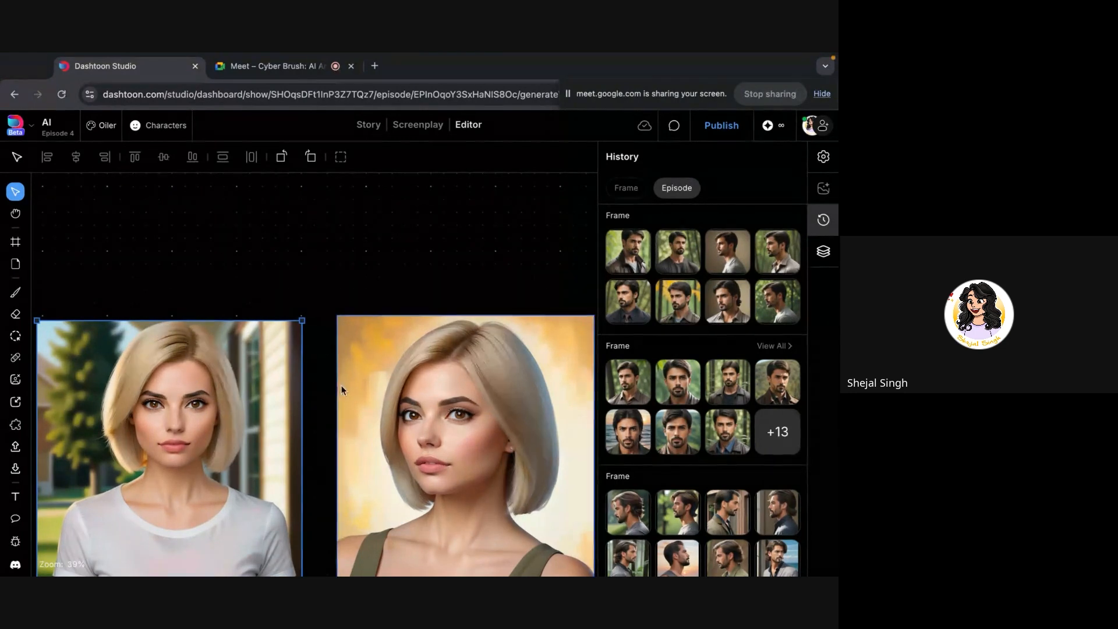
scroll(256, 384, "down", 2)
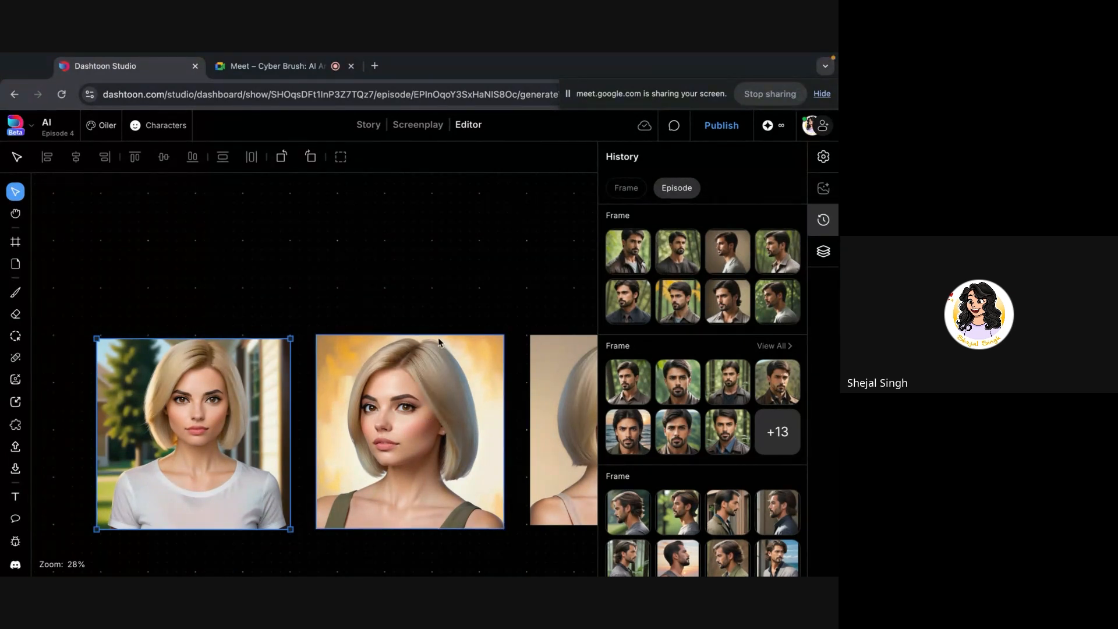
scroll(438, 341, "right", 3)
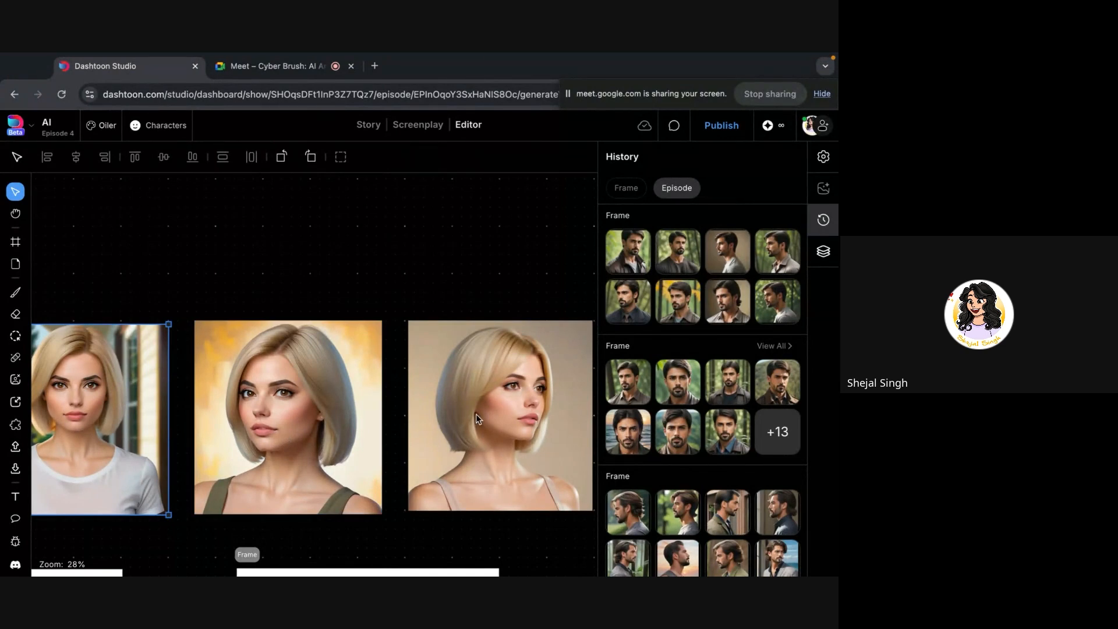
scroll(420, 340, "down", 5)
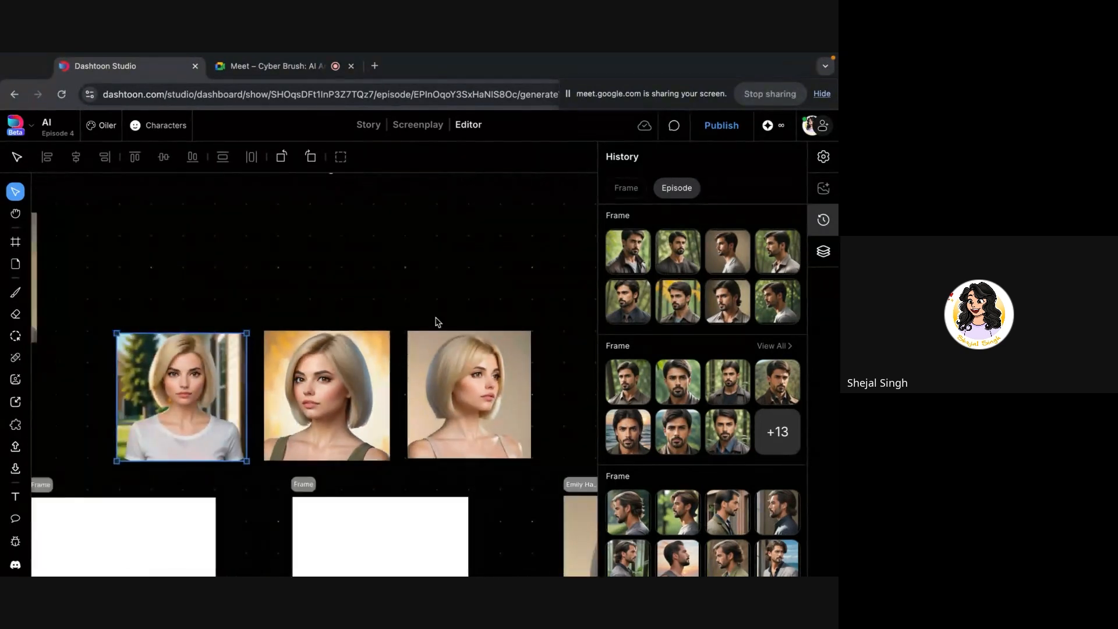
- Return to the curly-haired young man's 1559 x 1673 frame and examine its beach preview
scroll(277, 414, "down", 15)
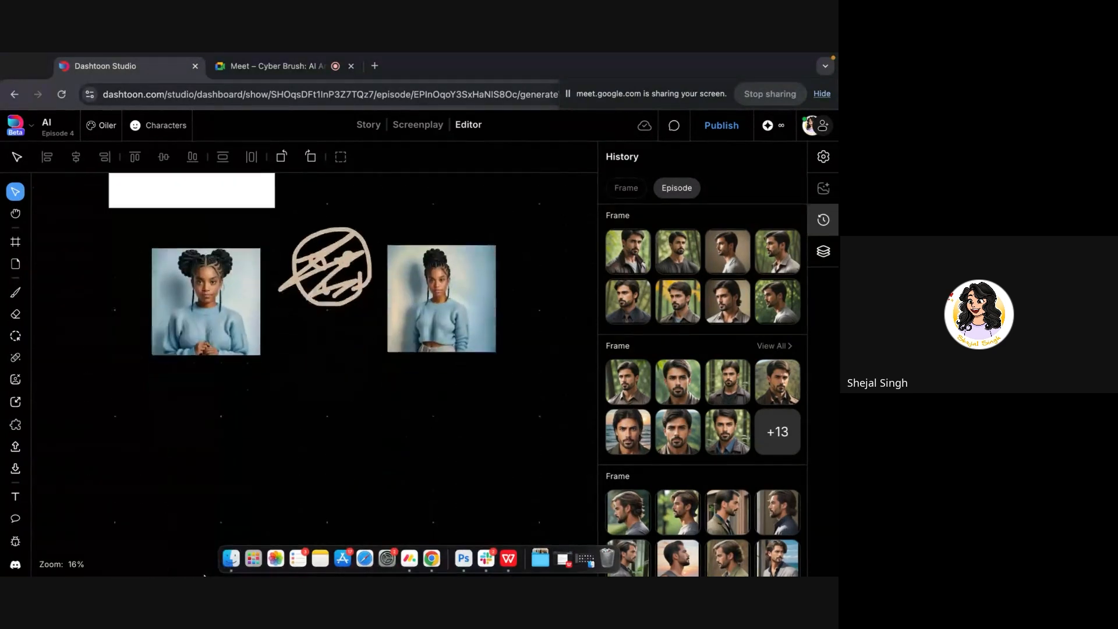
scroll(277, 413, "down", 10)
left_click(252, 406)
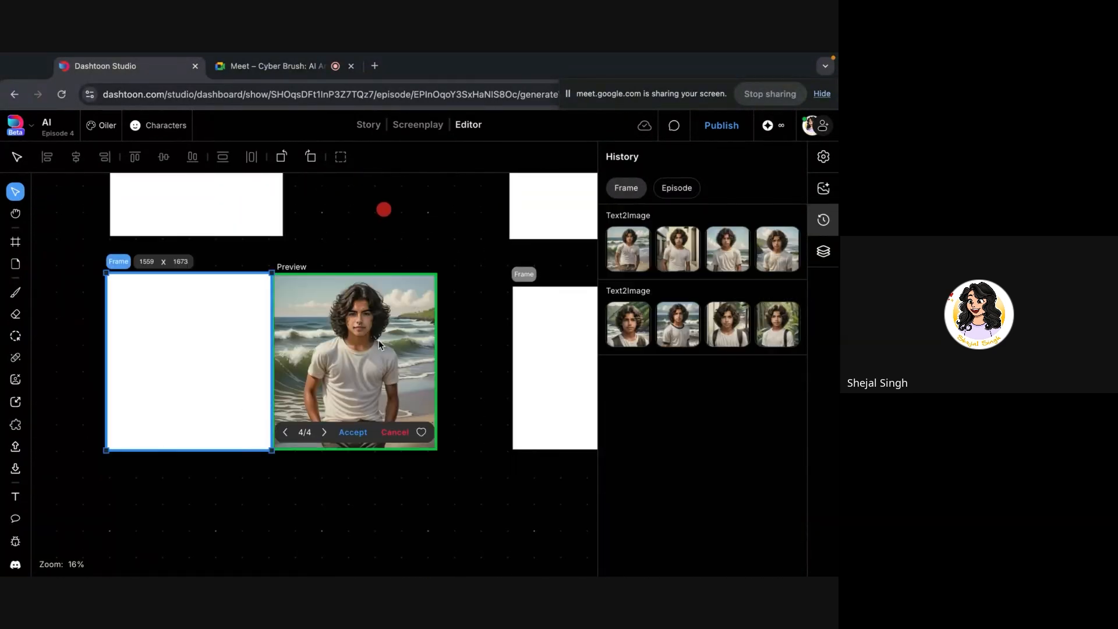
scroll(379, 340, "up", 2)
scroll(379, 345, "up", 1)
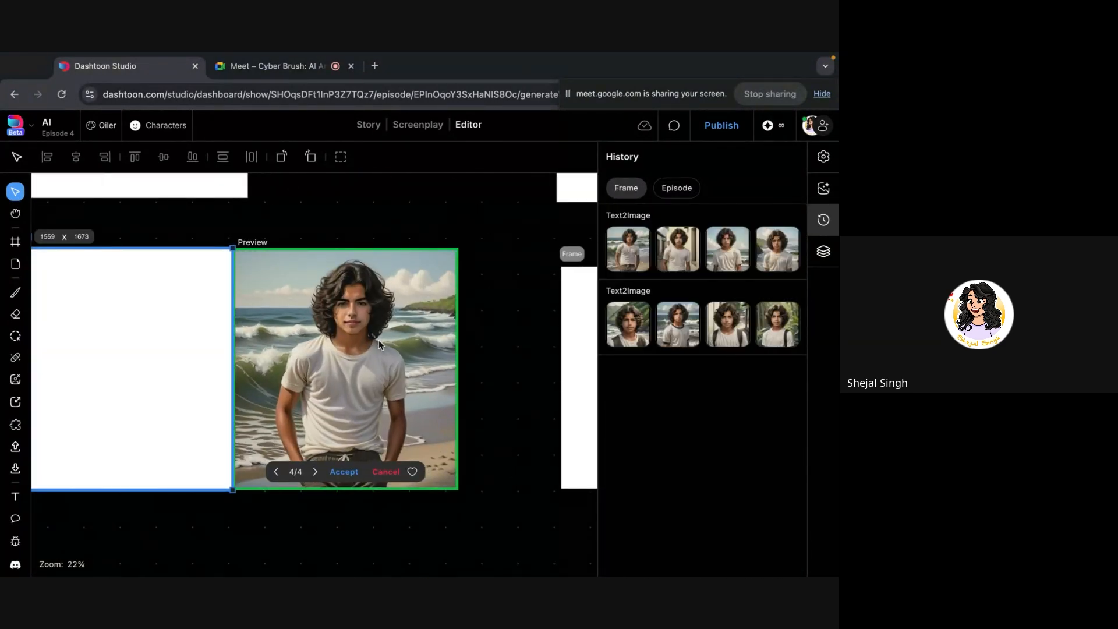
scroll(435, 326, "right", 5)
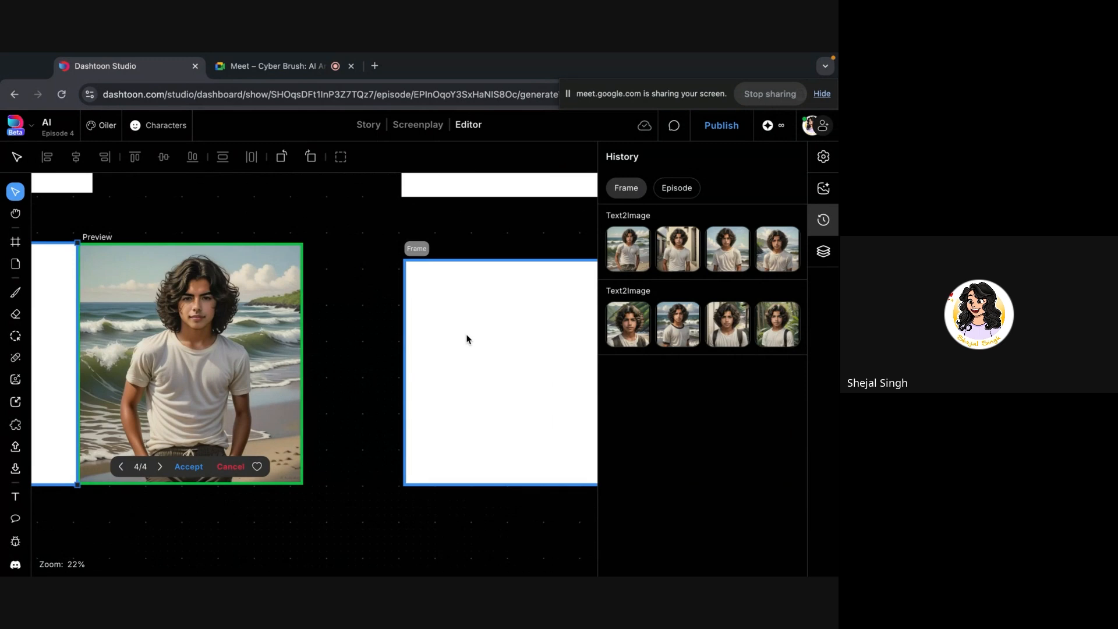
- Place the 1578 x 1553 frame's first-batch profile portrait in the dark shirt on the canvas and flip it horizontally
left_click(467, 340)
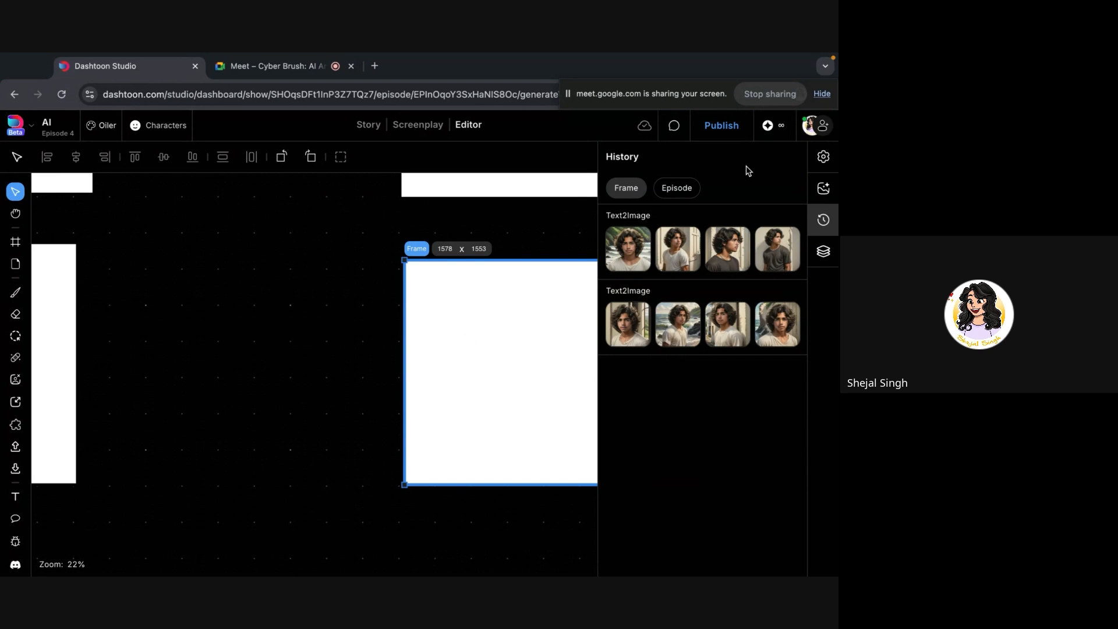
left_click(728, 240)
scroll(225, 334, "left", 5)
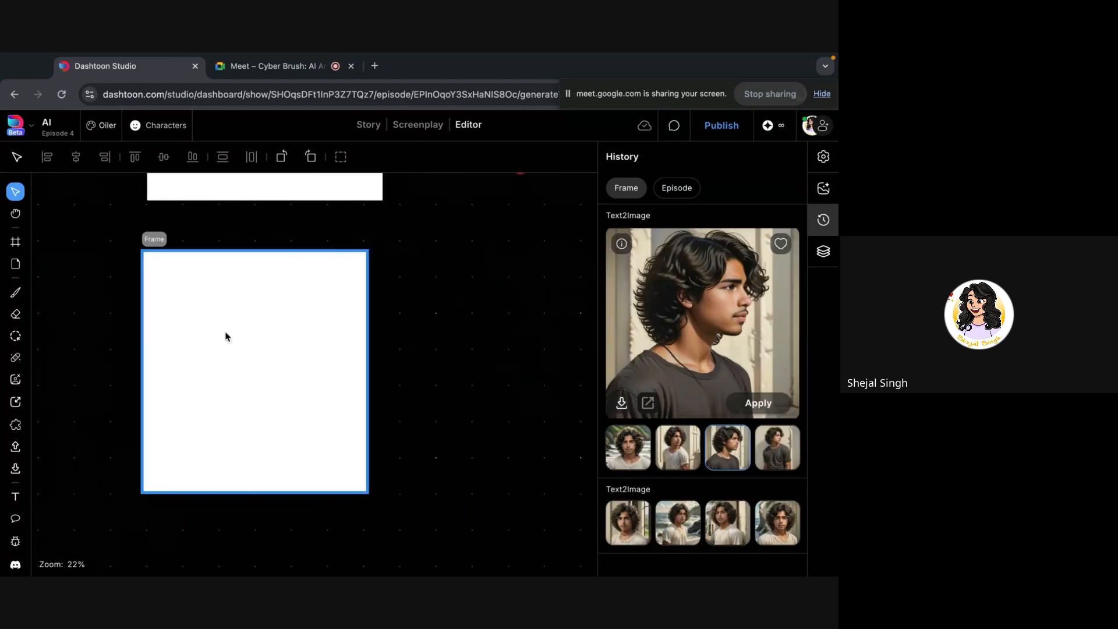
scroll(277, 326, "down", 3)
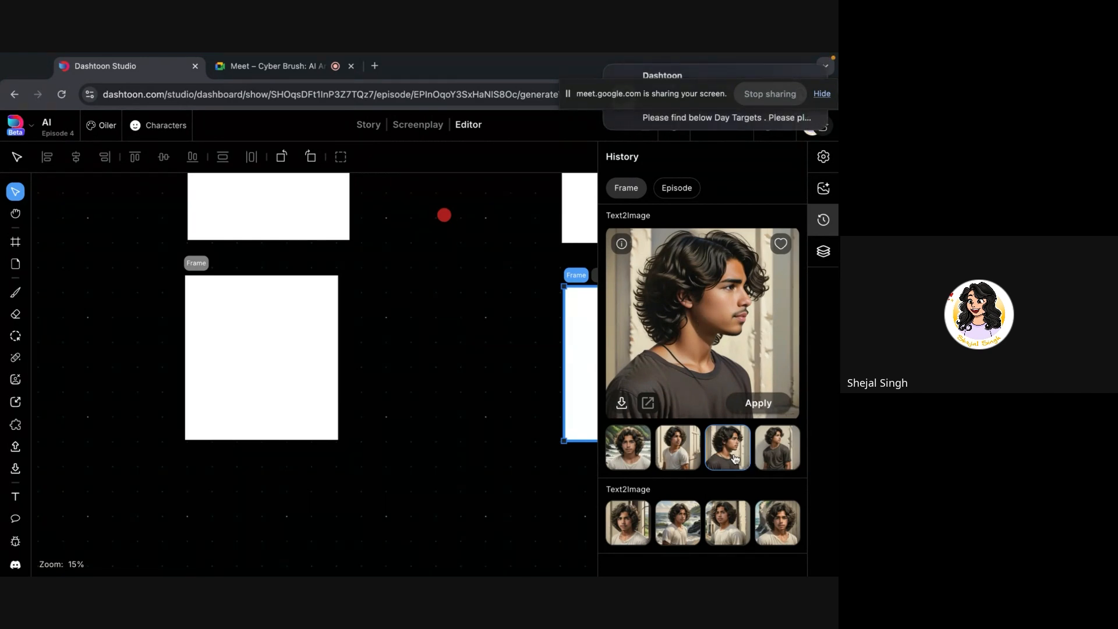
left_click_drag(732, 456, 522, 410)
right_click(500, 398)
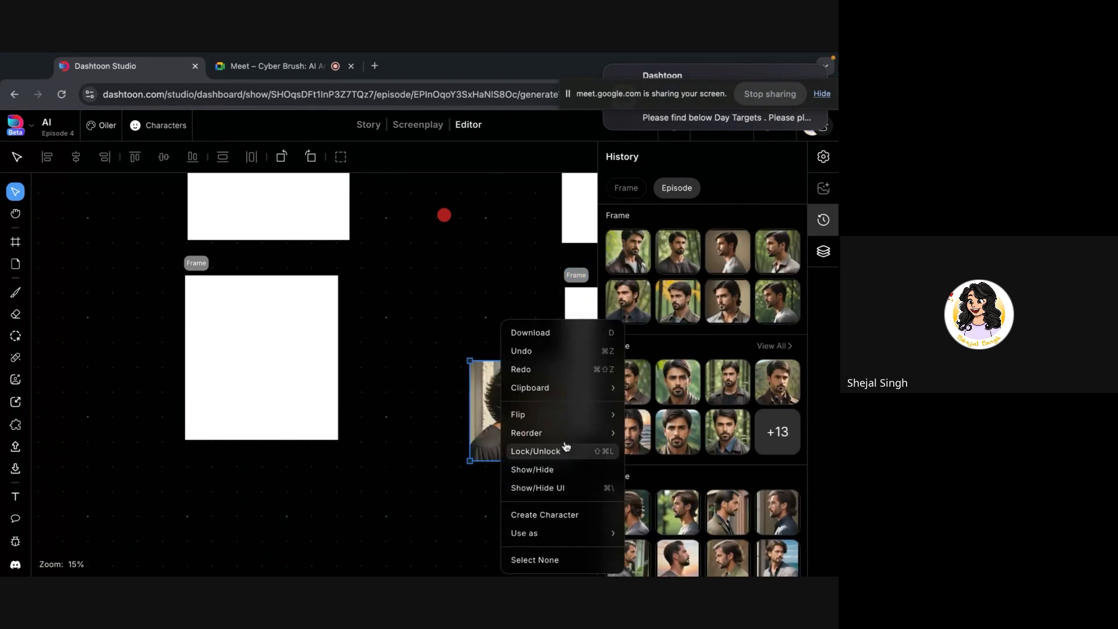
mouse_move(572, 416)
left_click(673, 424)
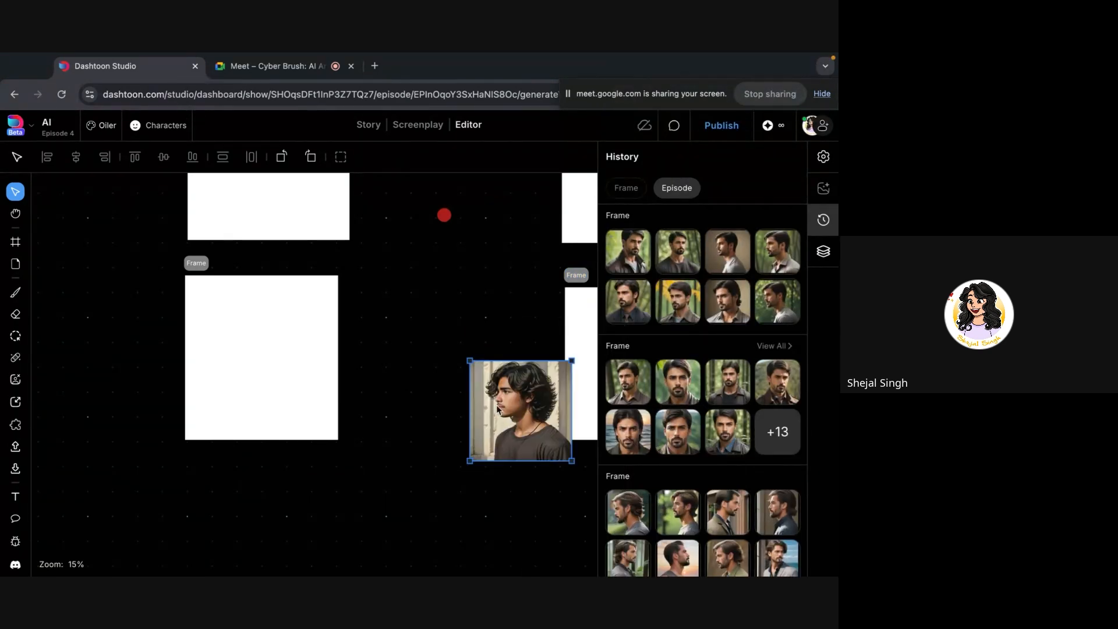
- Move the flipped profile portrait into the gap between the two lower frames, then delete it
left_click_drag(496, 404, 406, 399)
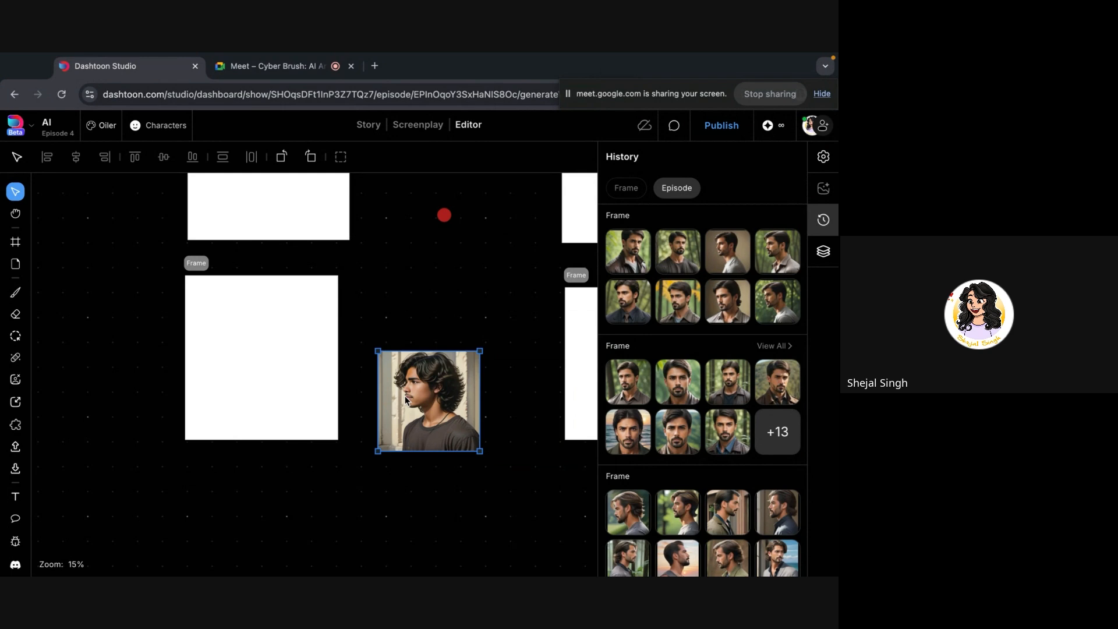
left_click_drag(405, 396, 401, 374)
key("Delete")
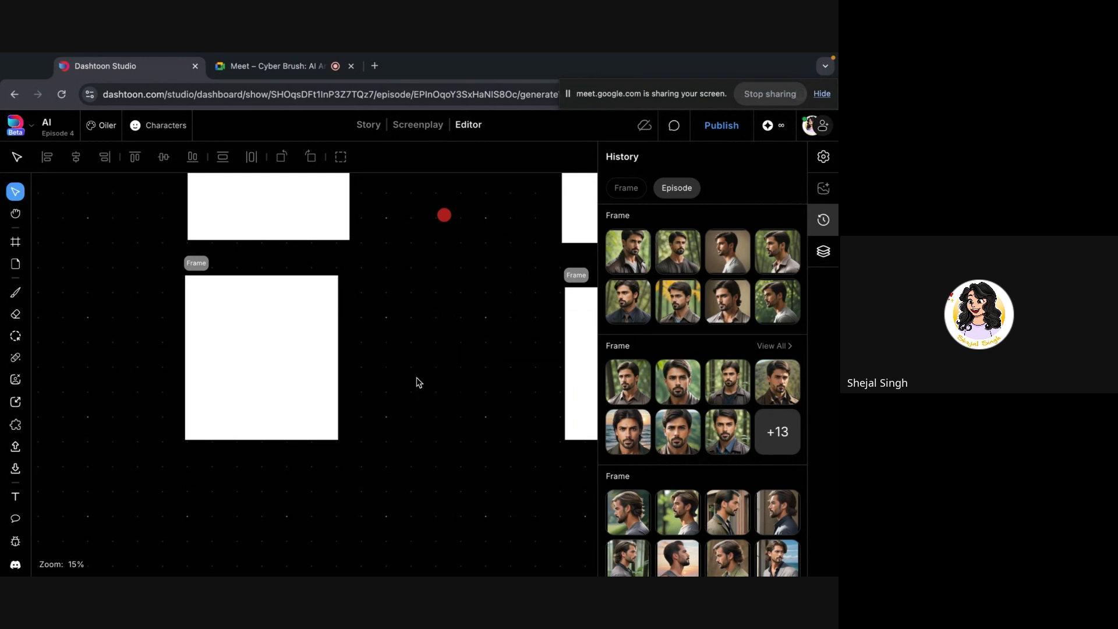
- Compare the 1578 x 1553 frame's close-up preview with the neighbouring frame's beach preview
left_click(571, 352)
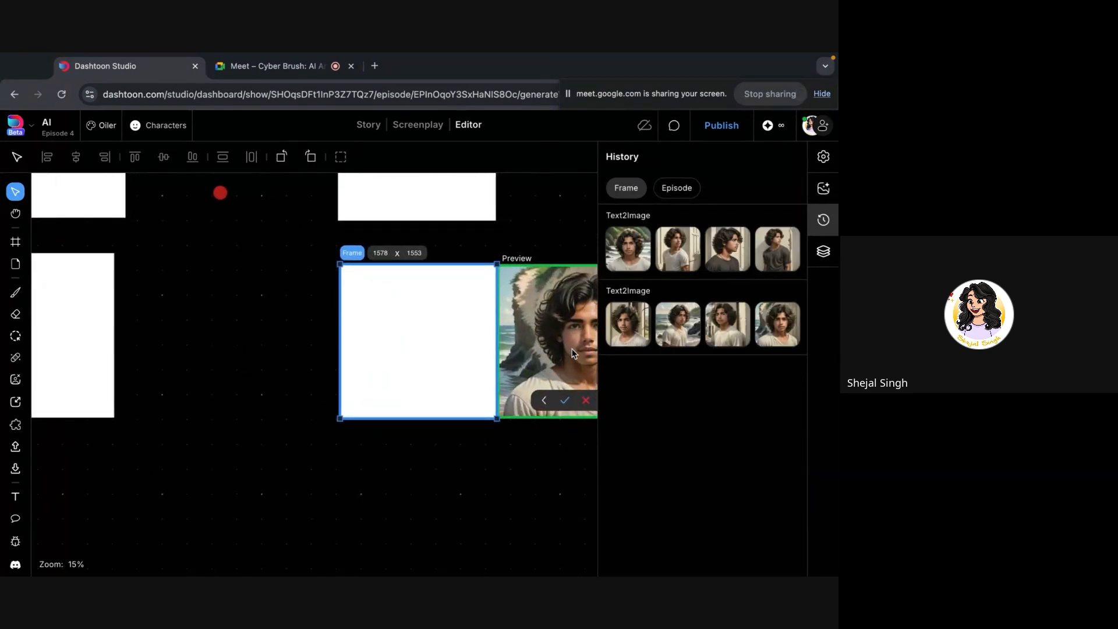
scroll(573, 352, "up", 3)
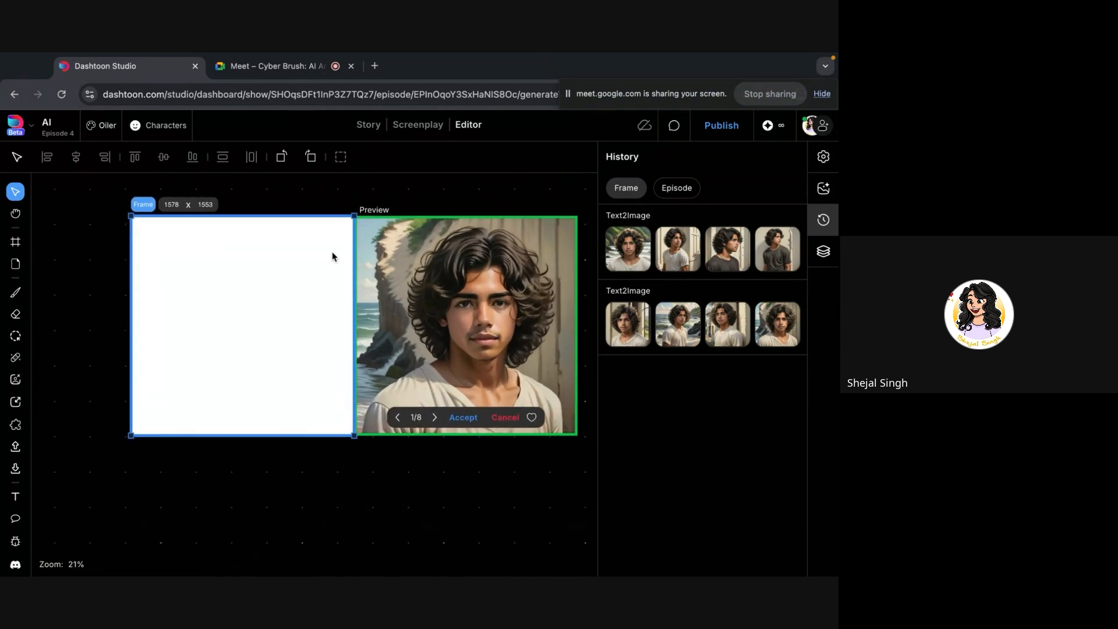
scroll(332, 321, "down", 3)
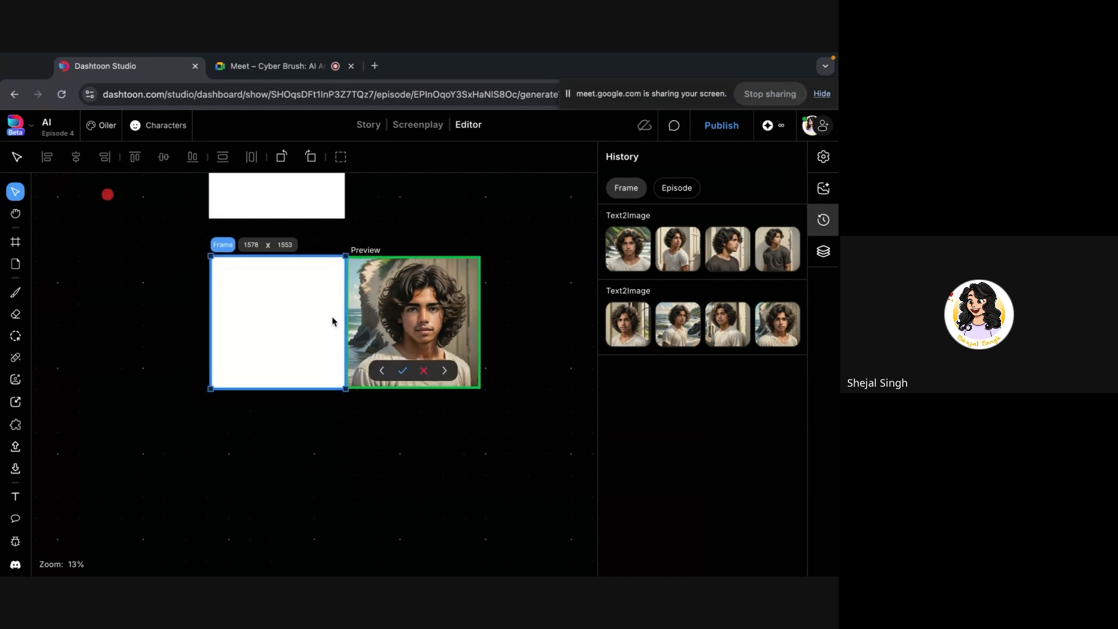
scroll(184, 356, "down", 1)
scroll(184, 357, "down", 1)
left_click(64, 325)
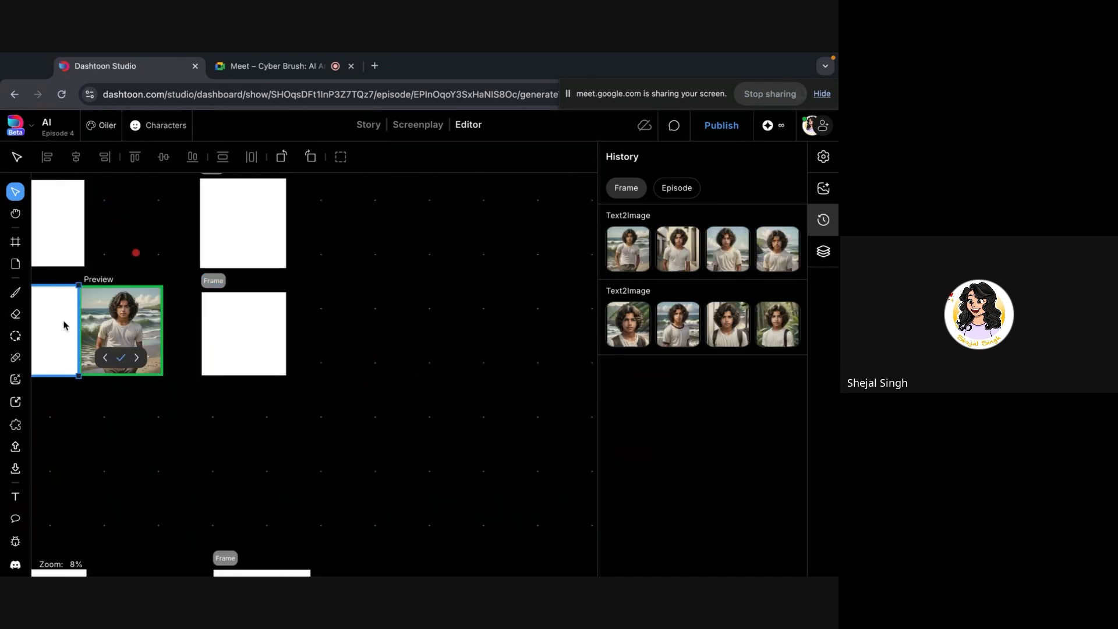
scroll(92, 318, "up", 5)
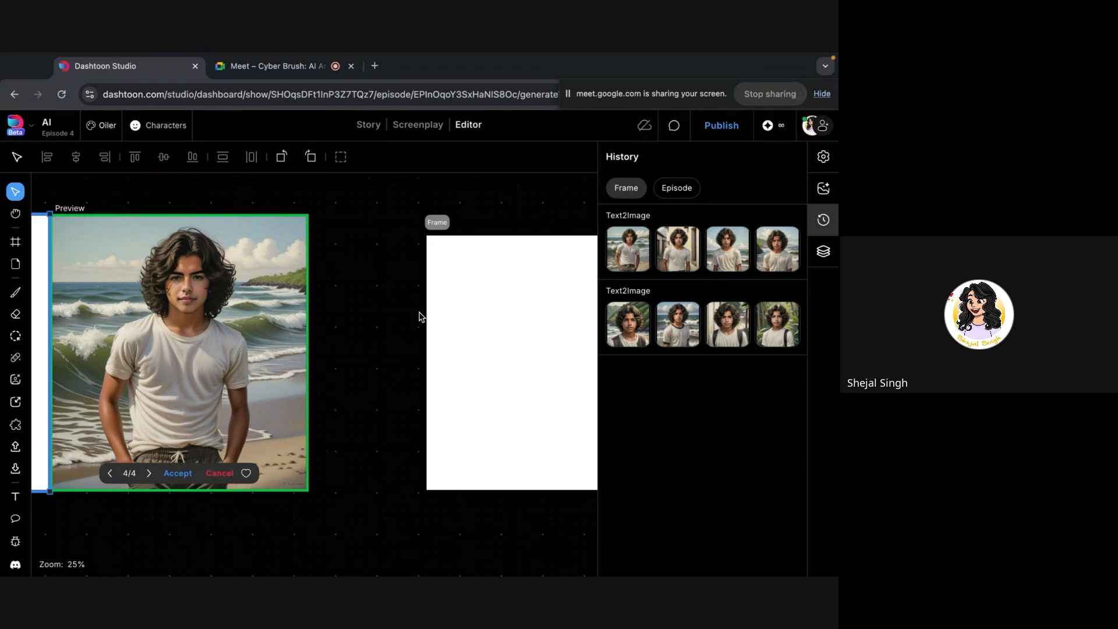
- Place the 1578 x 1553 frame's first-batch profile portrait in the dark shirt on the canvas, in the gap between the two lower frames
left_click(480, 304)
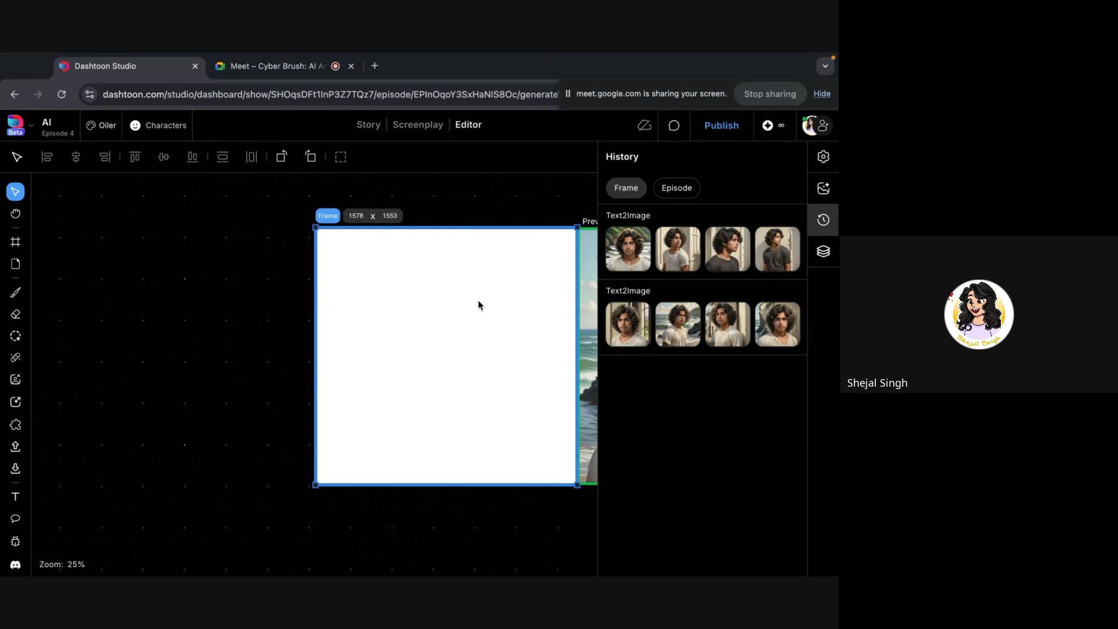
left_click(725, 256)
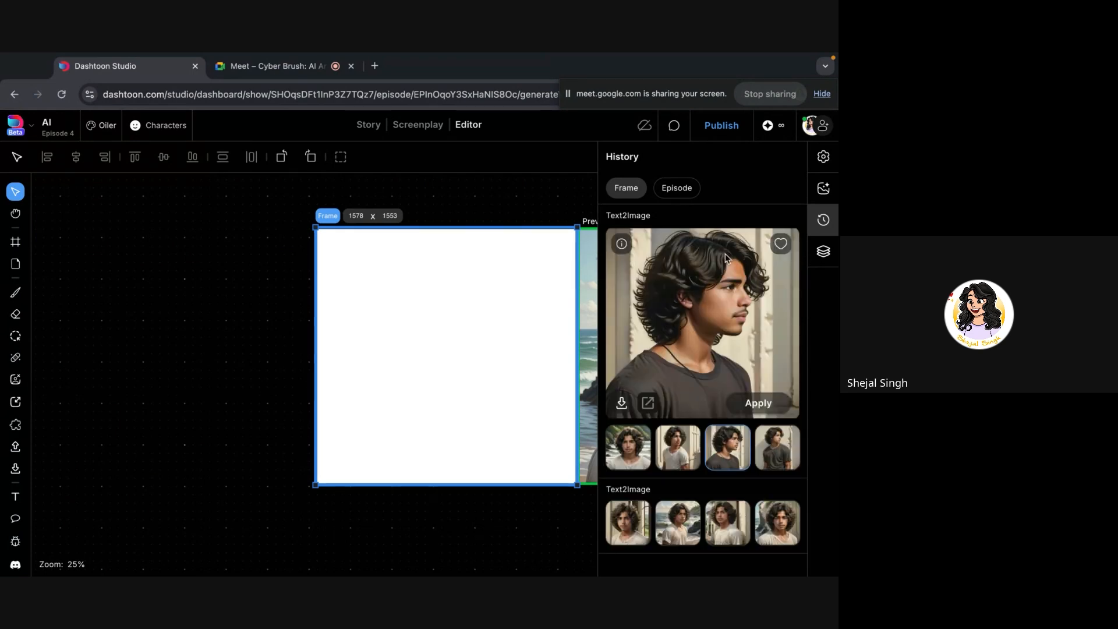
left_click(771, 453)
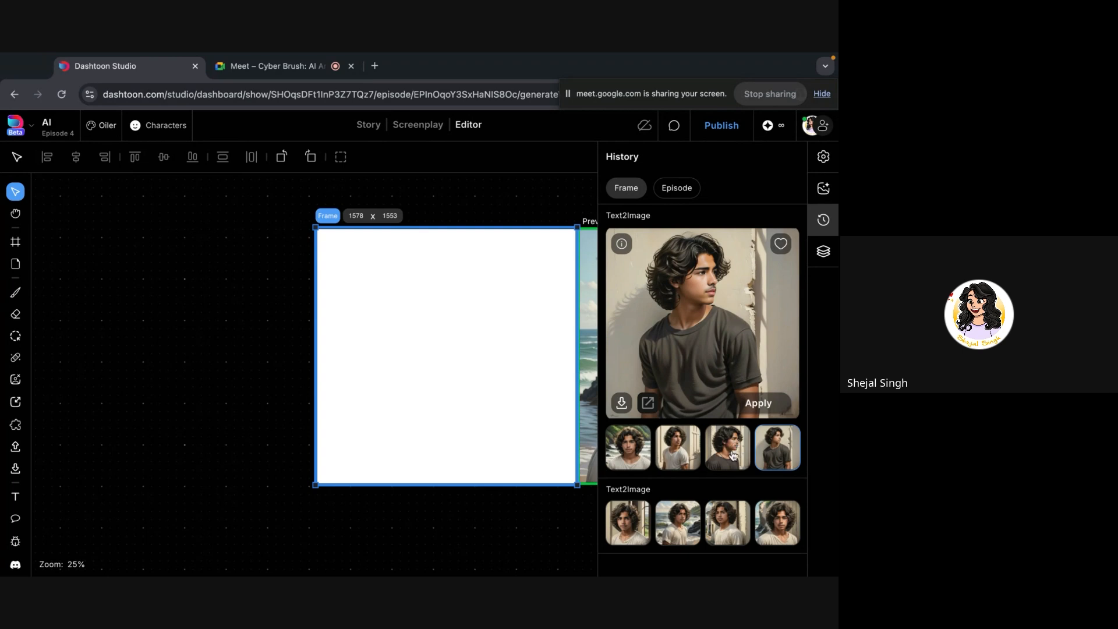
left_click_drag(730, 453, 228, 412)
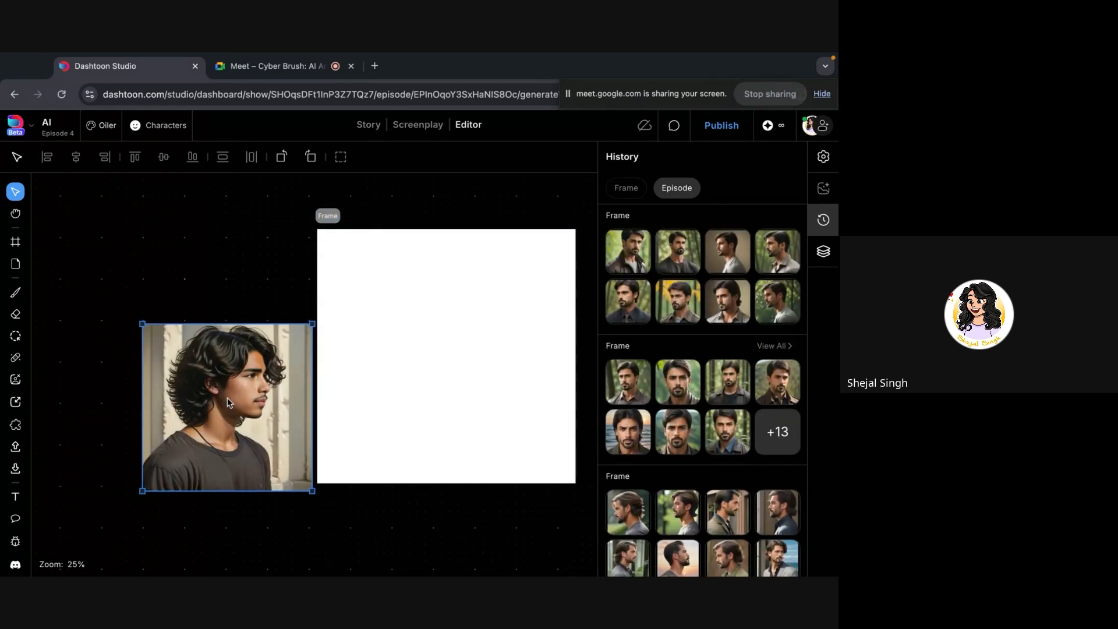
left_click(280, 264)
scroll(280, 313, "down", 3)
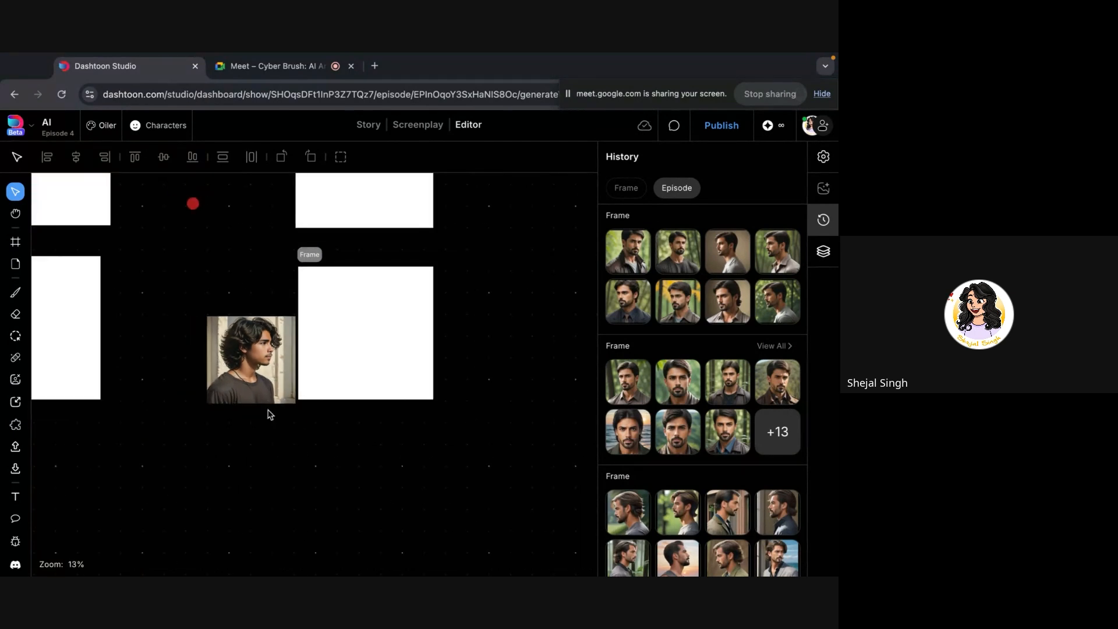
left_click_drag(273, 376, 260, 345)
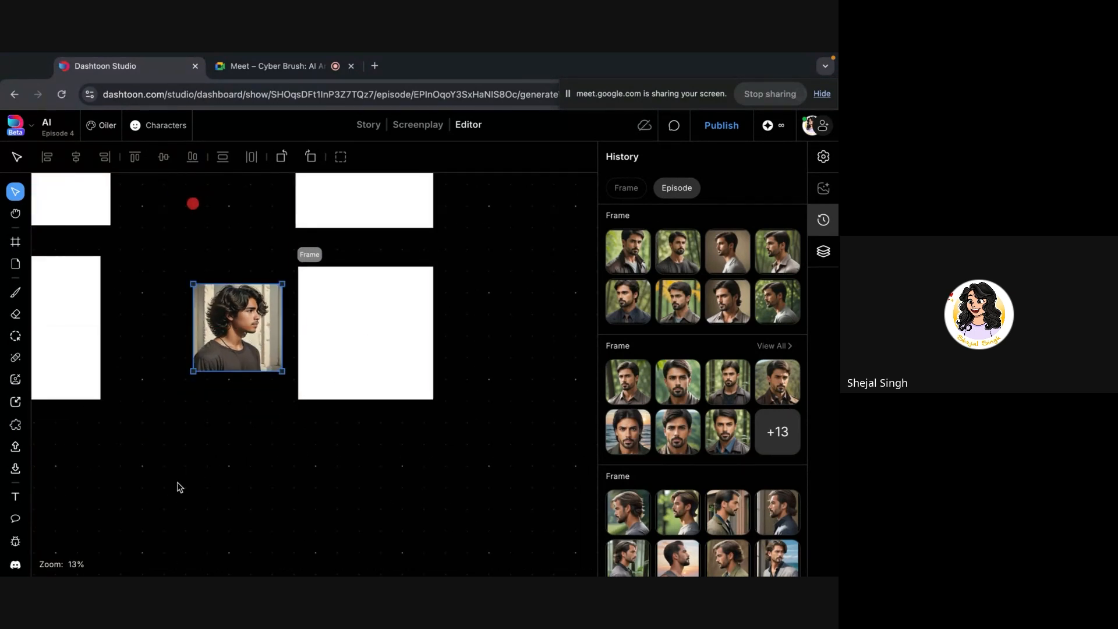
- Place the 1559 x 1673 frame's beach preview on the canvas and line up the profile portrait beside it for comparison
scroll(180, 487, "left", 4)
left_click(239, 329)
scroll(265, 327, "right", 1)
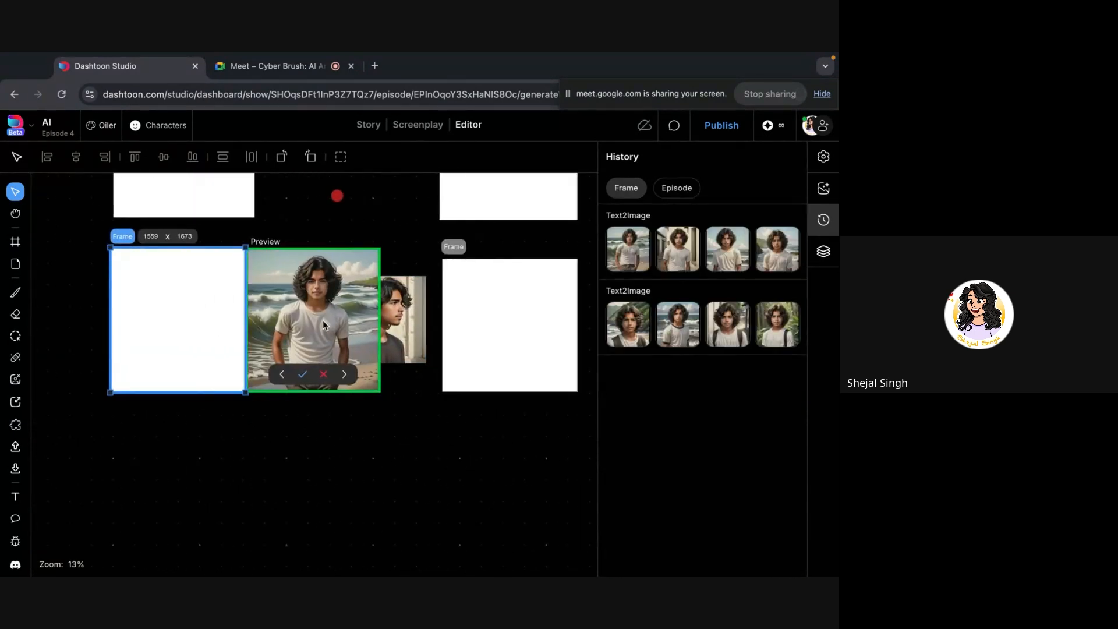
left_click_drag(323, 322, 288, 328)
scroll(288, 329, "up", 3)
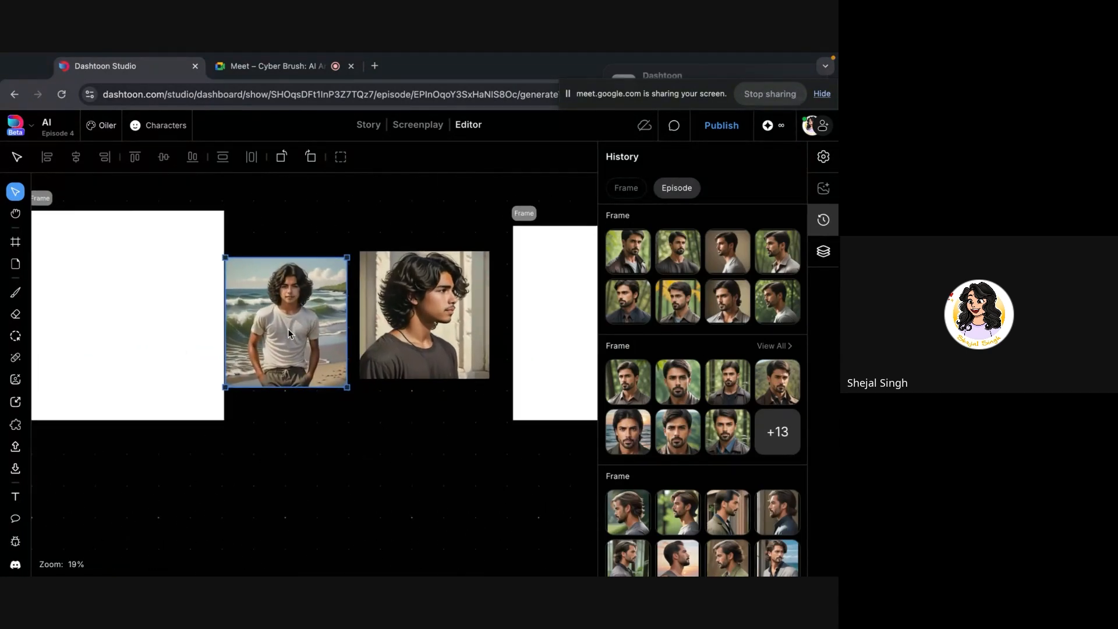
scroll(288, 329, "up", 4)
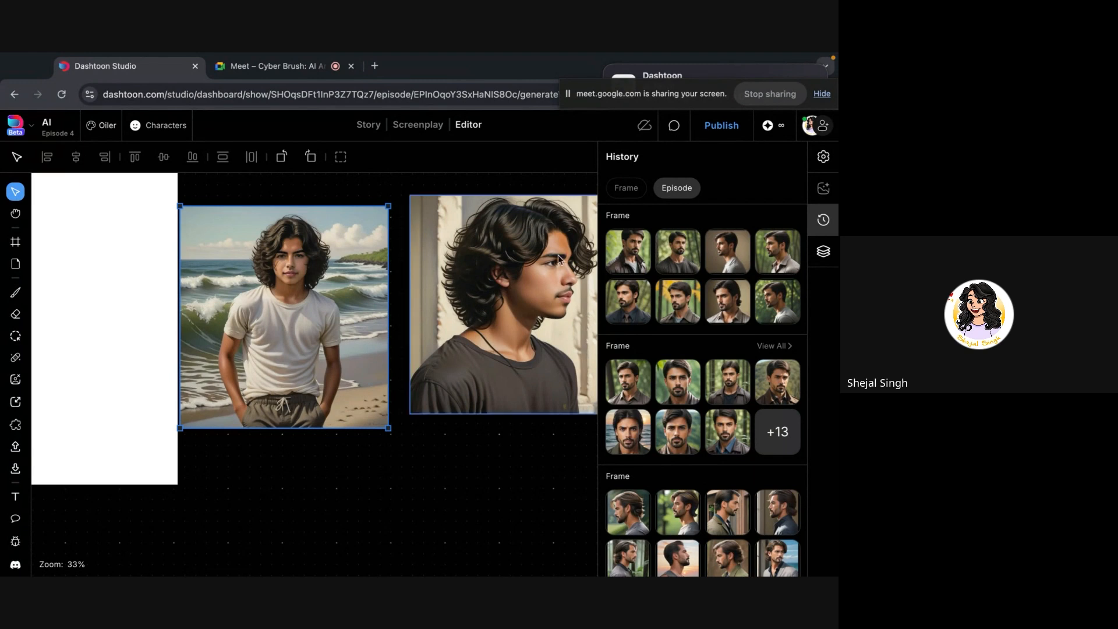
left_click_drag(513, 273, 504, 285)
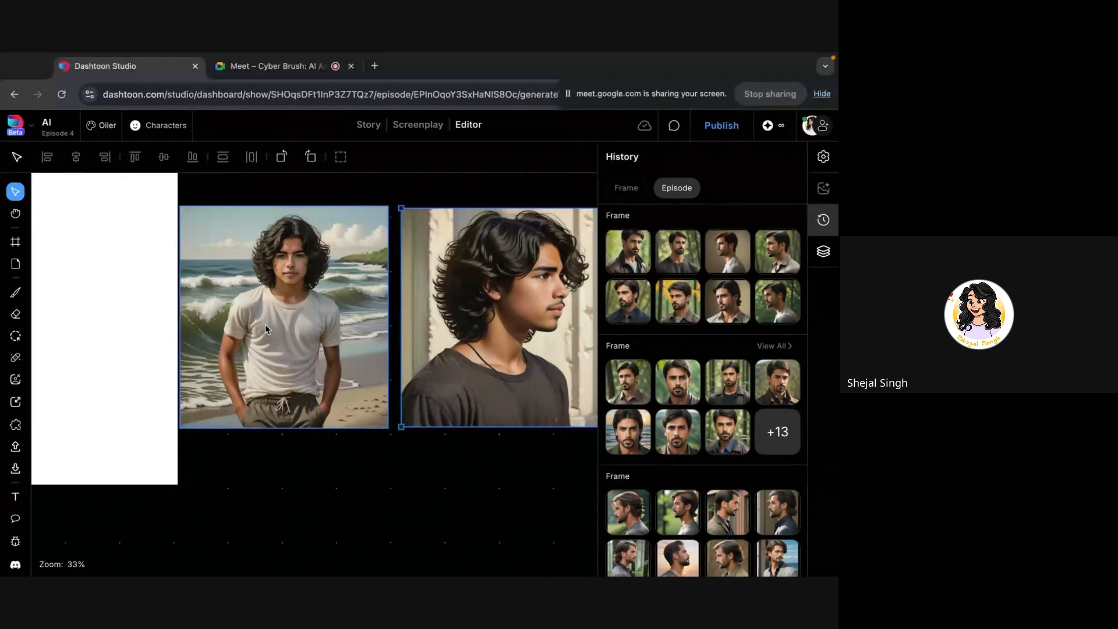
left_click(351, 520)
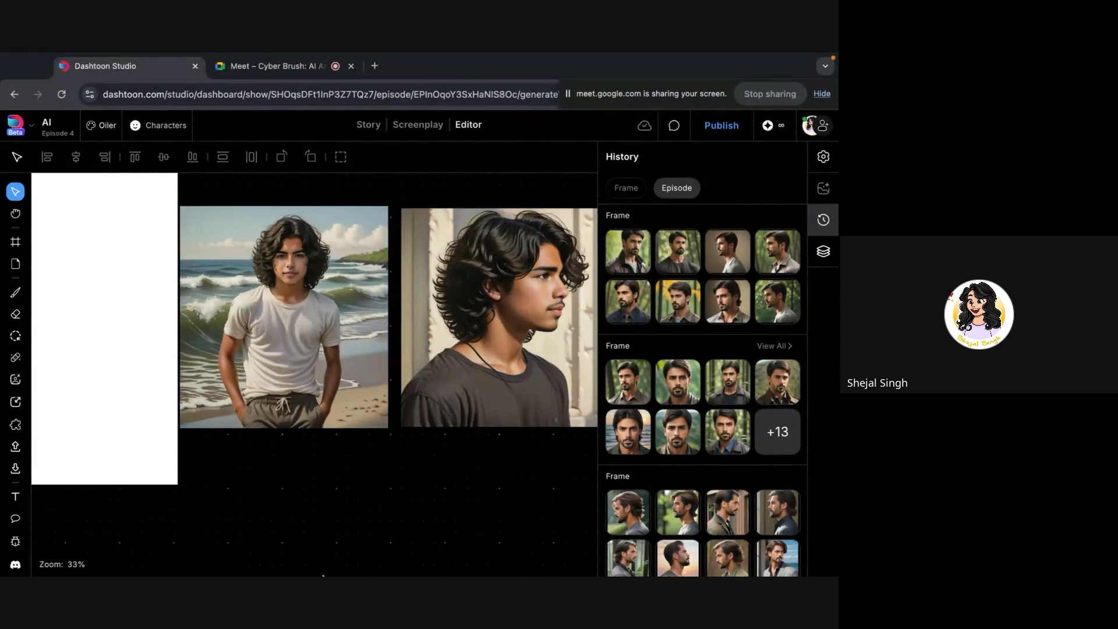
- Examine the 1578 x 1553 frame's close-up preview and its two first-batch portraits in the dark shirt
scroll(322, 572, "down", 2)
scroll(411, 500, "right", 5)
left_click(447, 392)
scroll(447, 392, "right", 2)
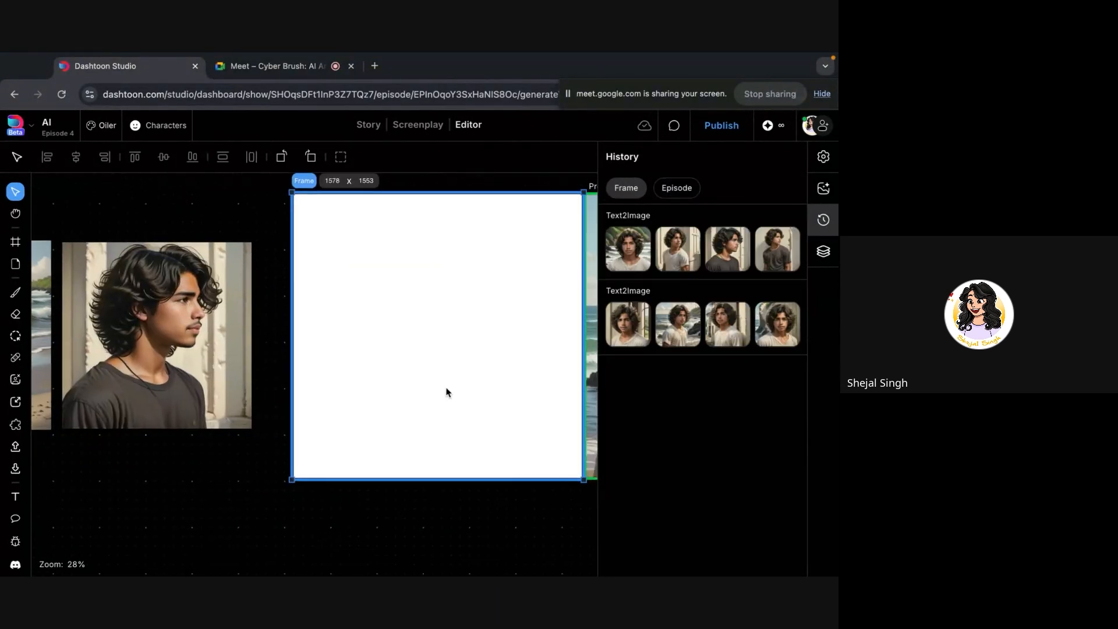
scroll(406, 380, "right", 3)
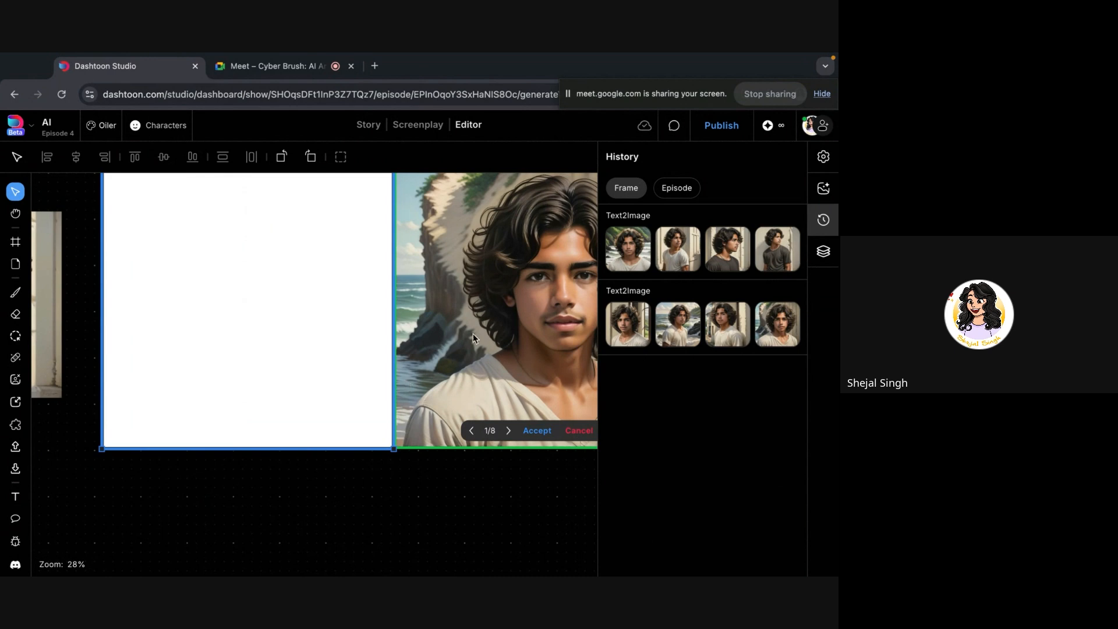
left_click(711, 253)
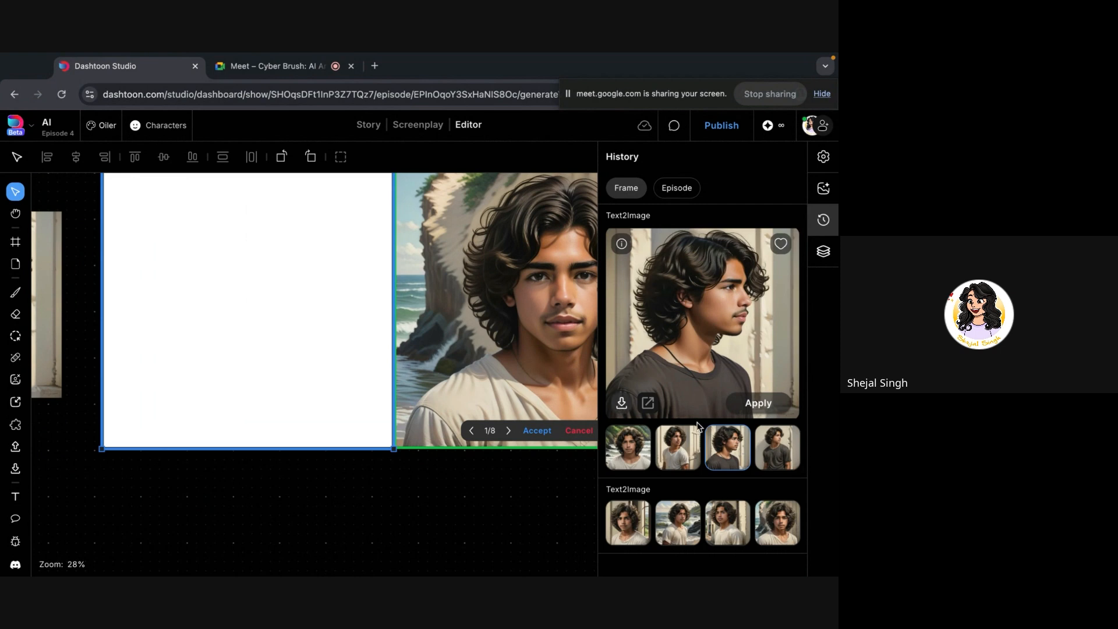
left_click(763, 450)
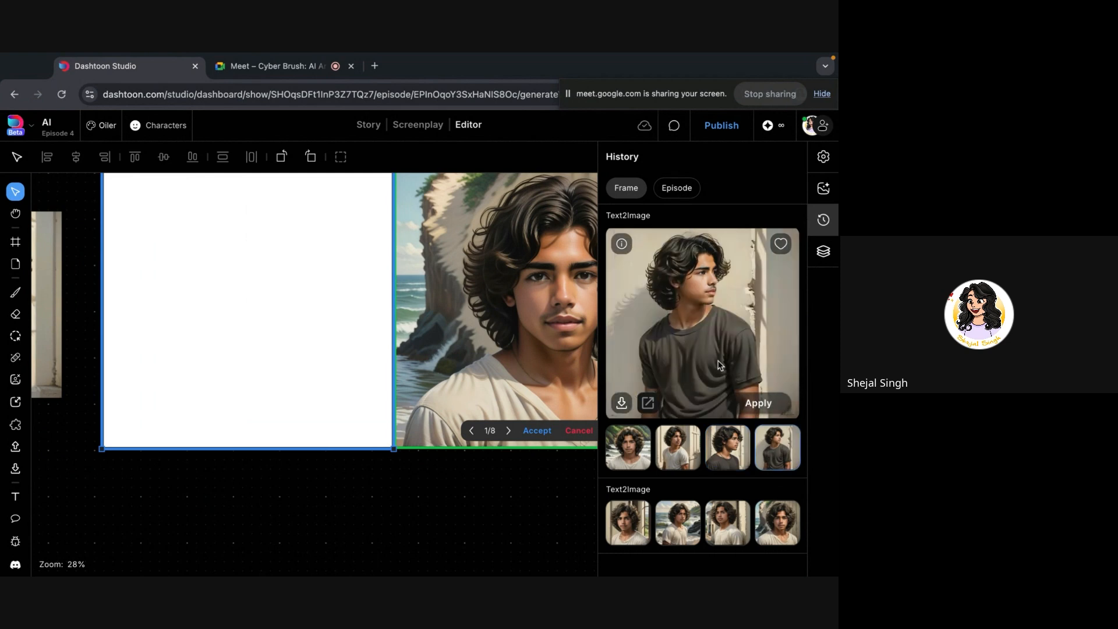
- Examine the bearded man's preview and generation batches in the 1724 x 1723 frame
scroll(543, 370, "right", 2)
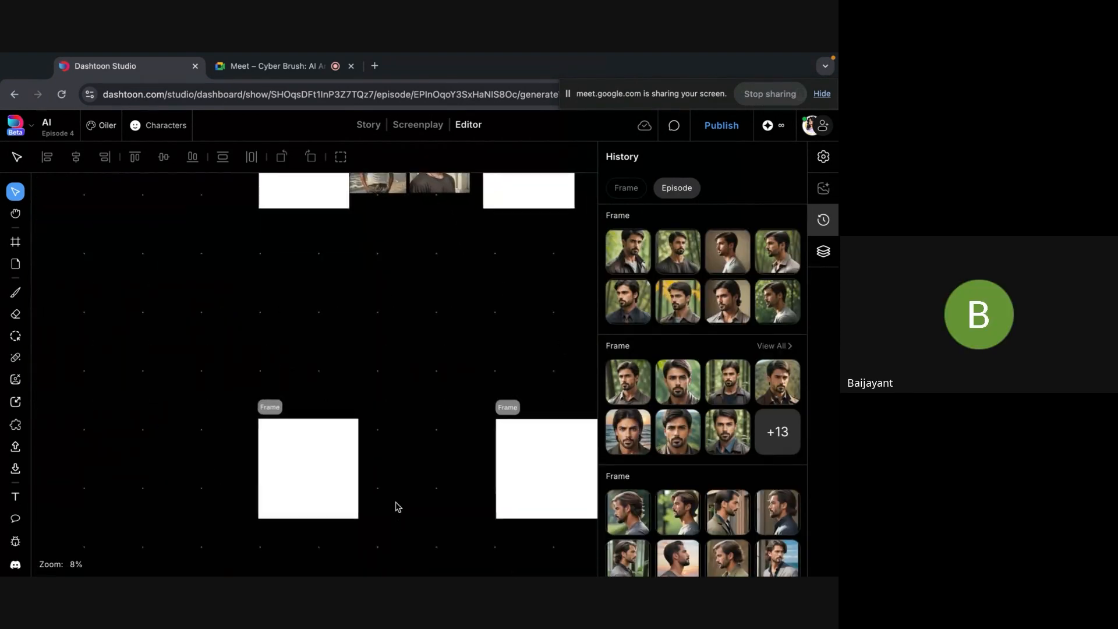
scroll(395, 504, "down", 3)
left_click(297, 391)
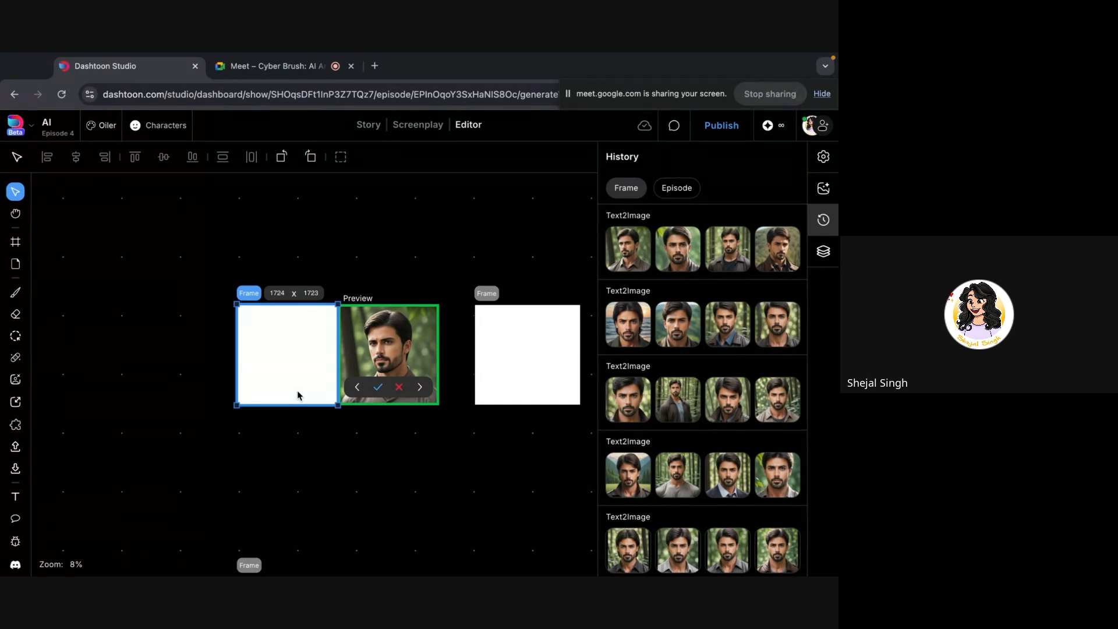
left_click(186, 375)
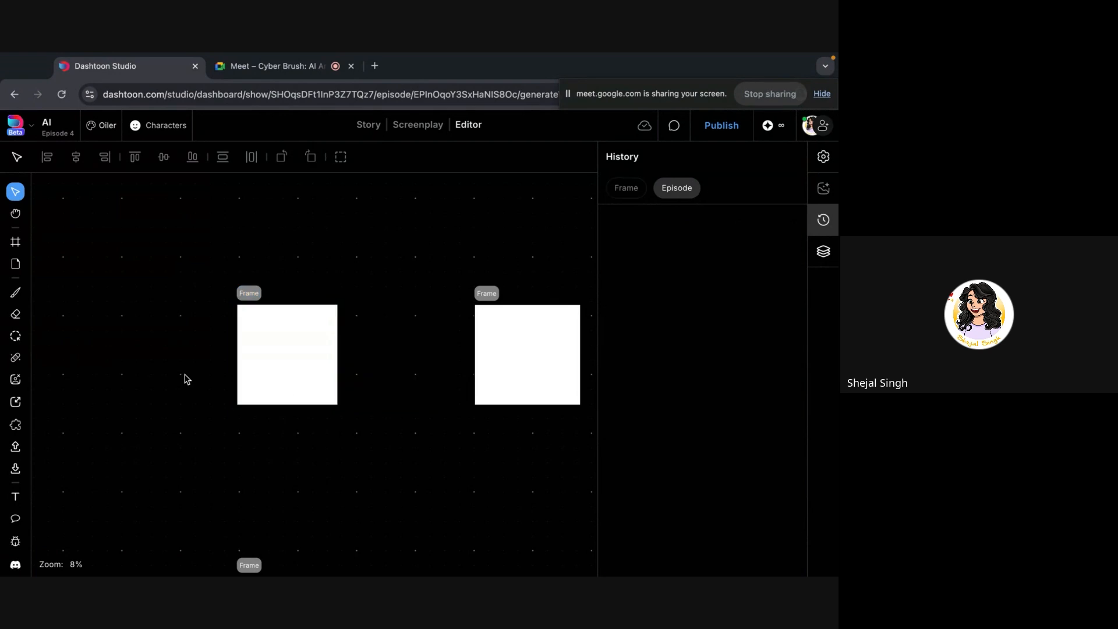
- Examine the batches of the black-haired woman's 1452 x 1550 frame and of the frame with the woman in the blue sweater
scroll(186, 375, "down", 5)
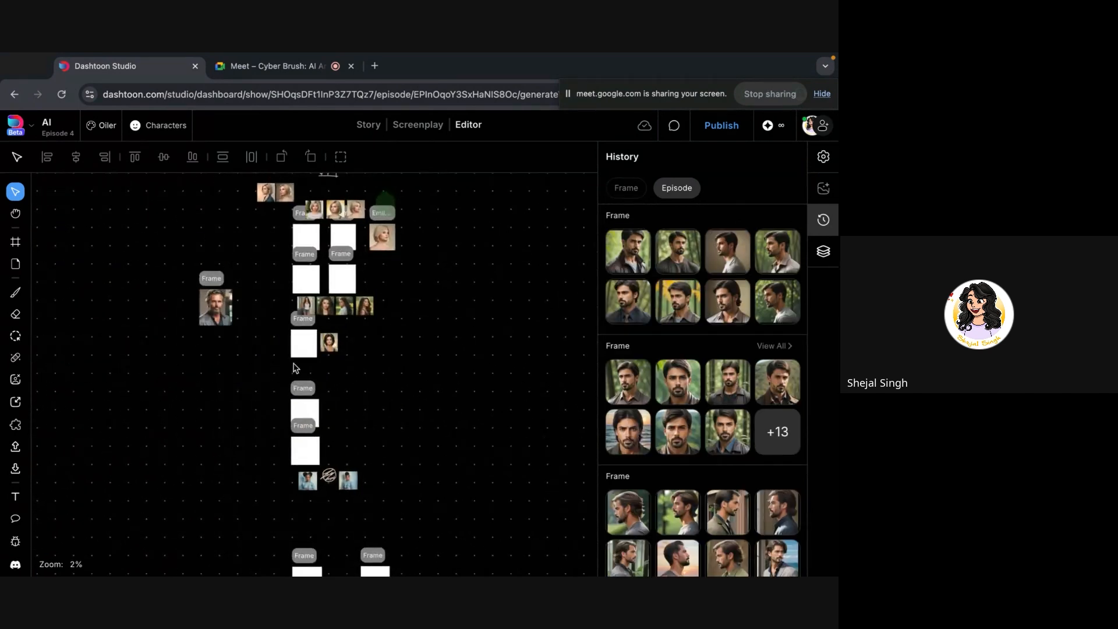
scroll(307, 347, "up", 5)
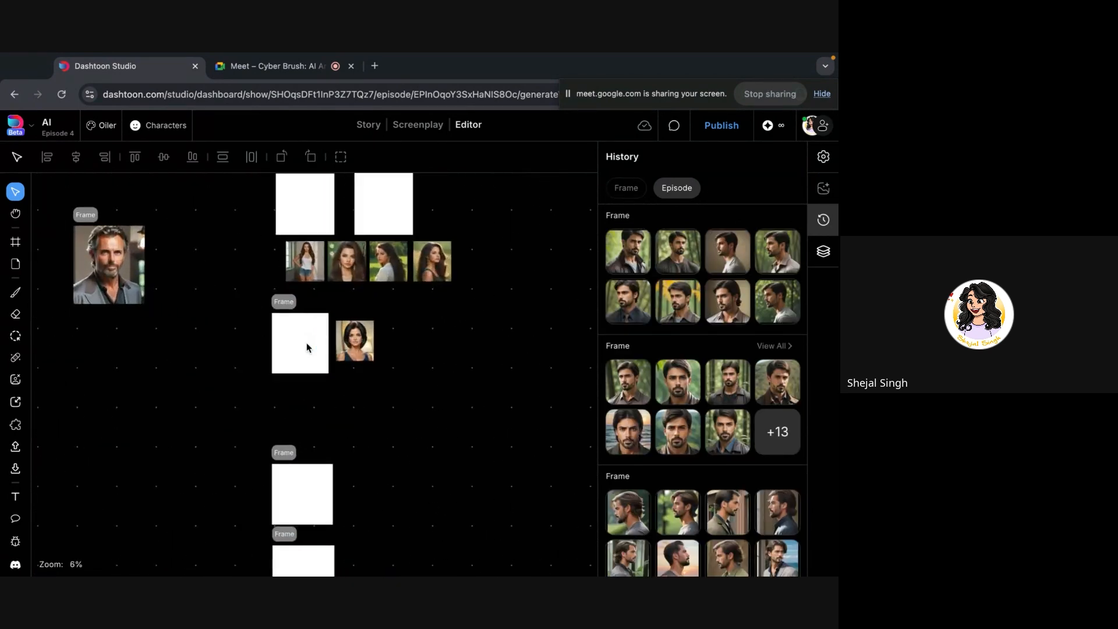
left_click(324, 359)
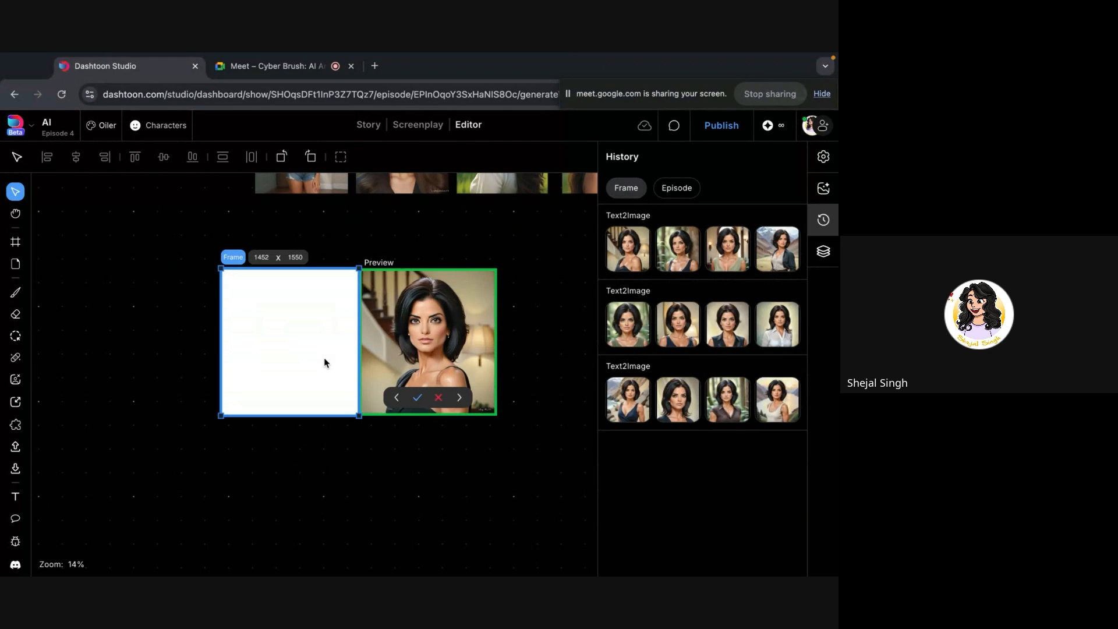
scroll(344, 445, "down", 4)
scroll(343, 428, "down", 2)
left_click(326, 432)
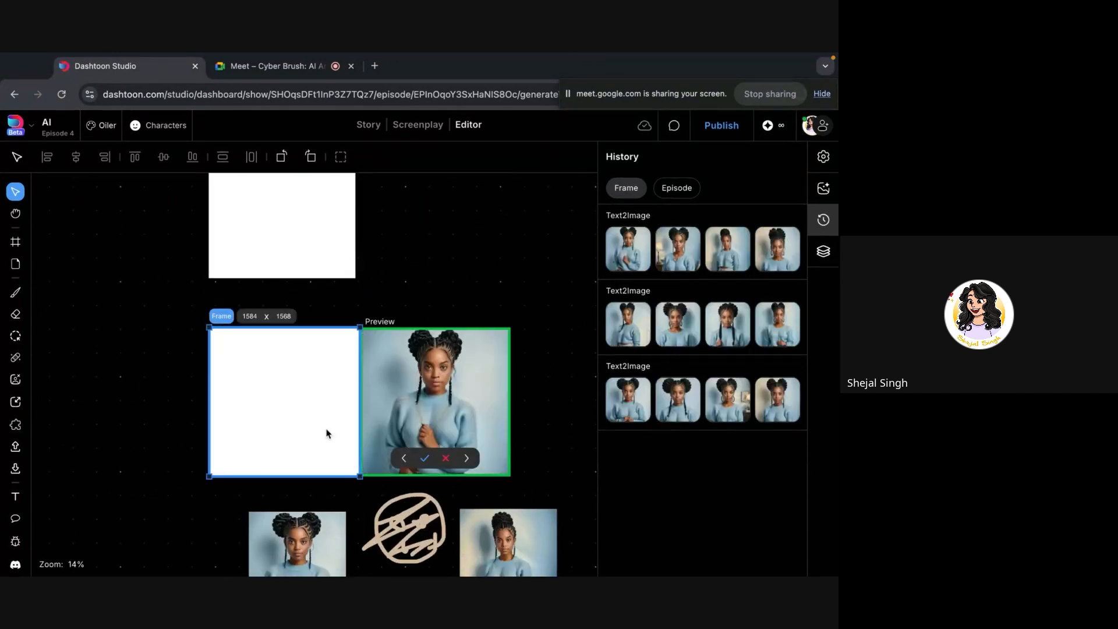
scroll(506, 379, "down", 5)
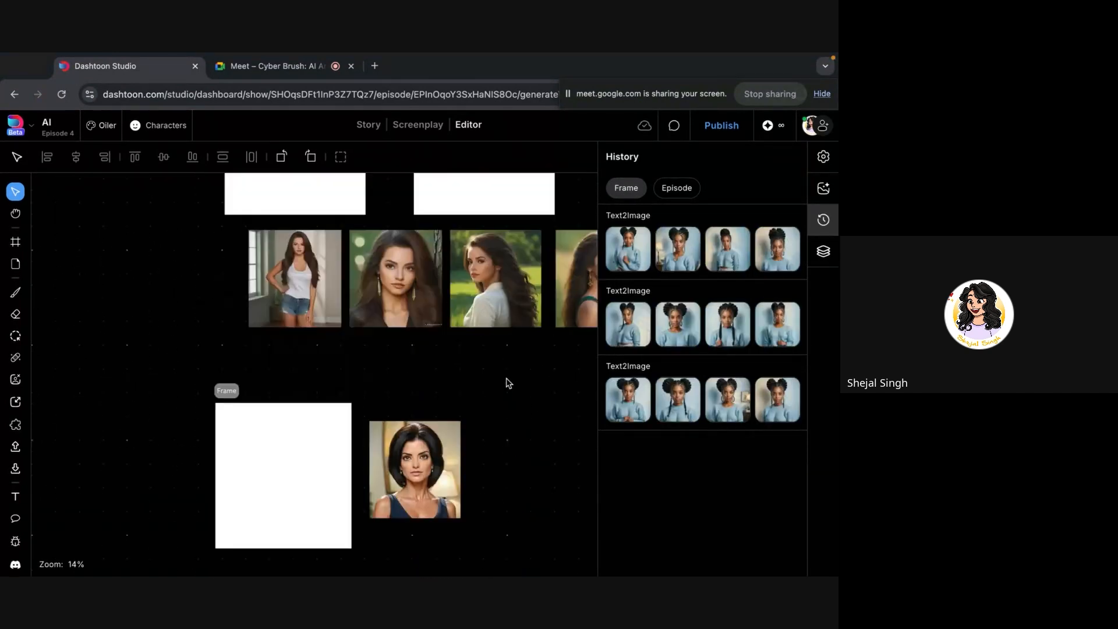
- Compare the blonde woman's 1486 x 1455 frame batches with the blue-sweater portraits and the black-haired woman's 1452 x 1550 frame
scroll(505, 378, "up", 3)
scroll(371, 221, "up", 5)
left_click(312, 463)
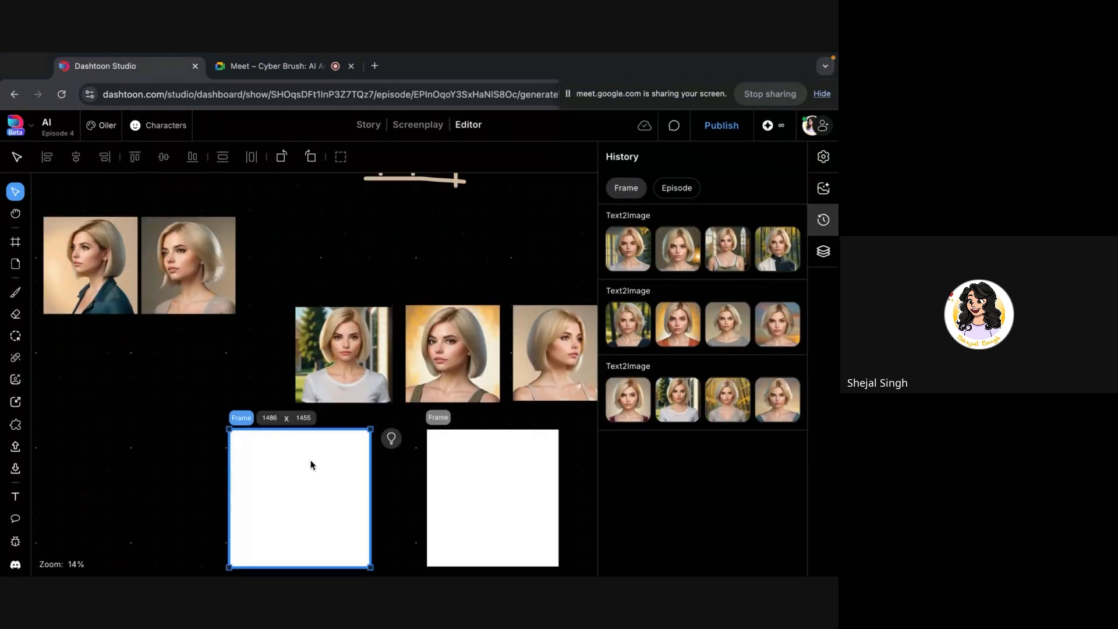
scroll(504, 373, "down", 10)
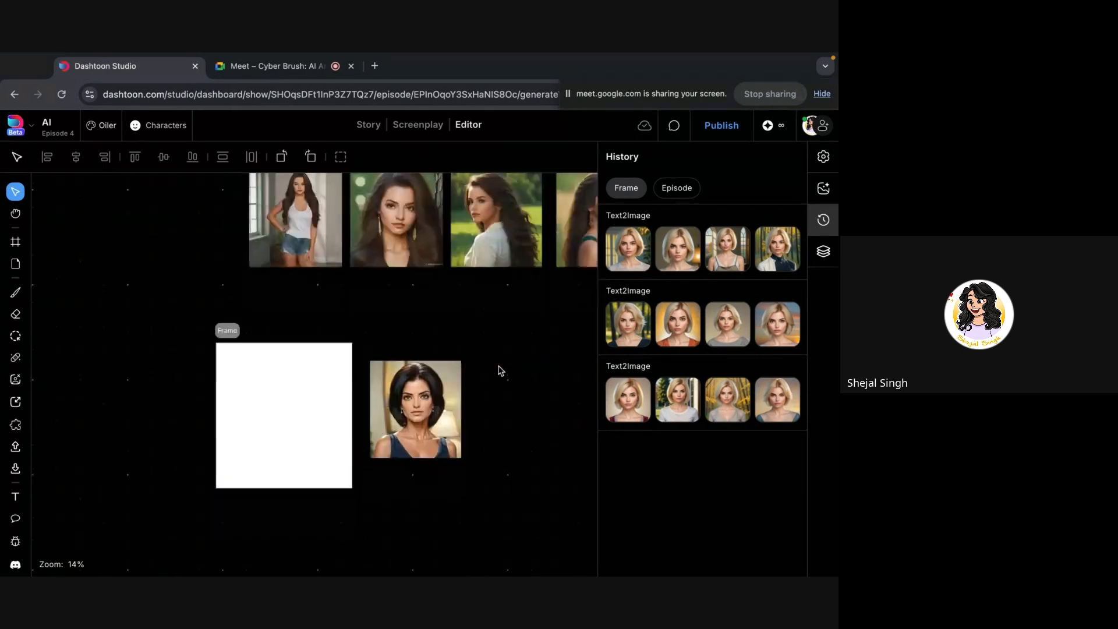
scroll(499, 371, "up", 1)
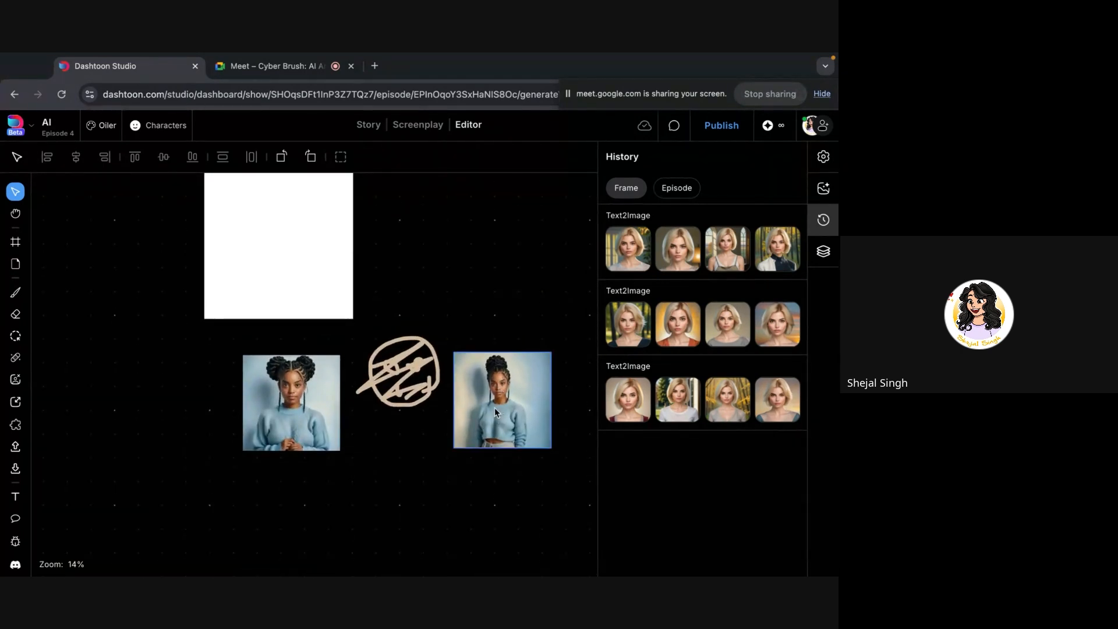
left_click(225, 294)
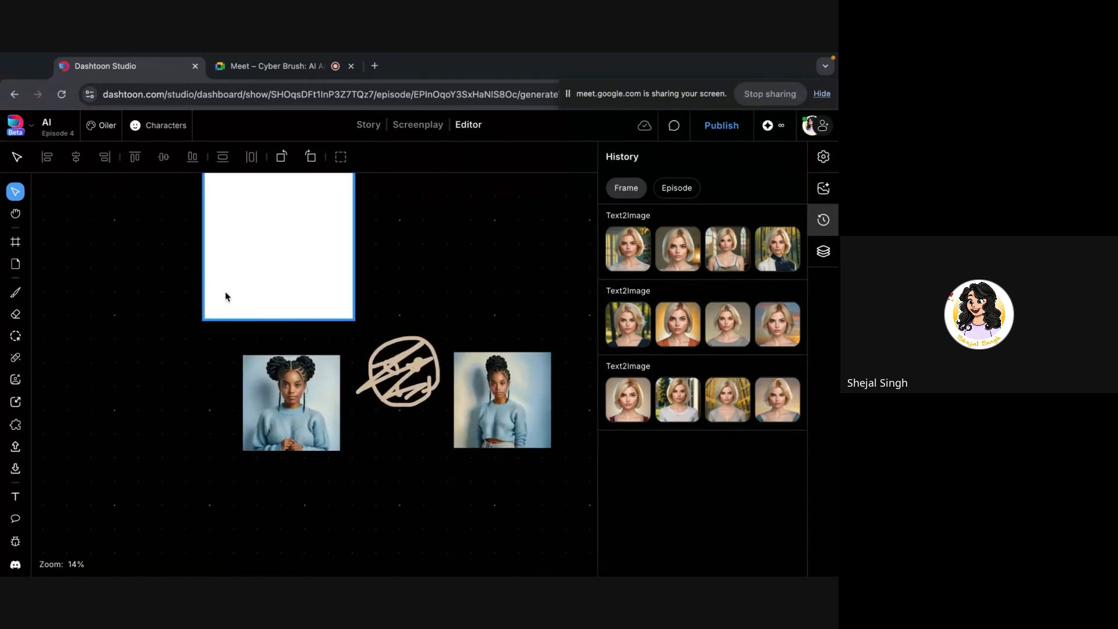
scroll(239, 309, "up", 6)
left_click(289, 434)
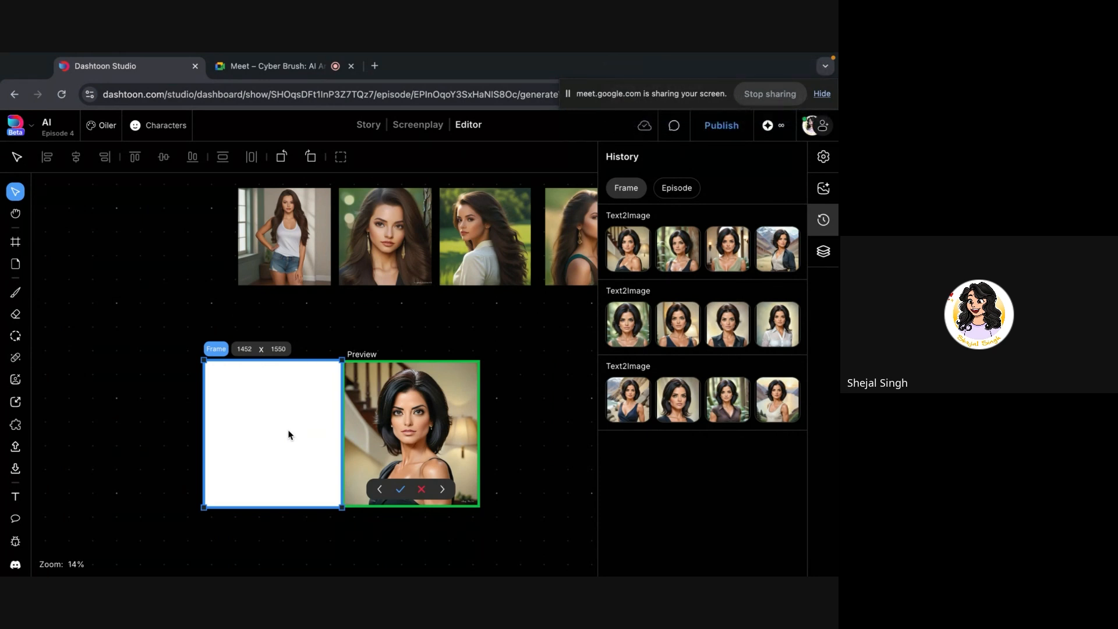
- Return to the bearded man's 1724 x 1723 frame and examine its preview up close
left_click(167, 431)
scroll(211, 523, "down", 15)
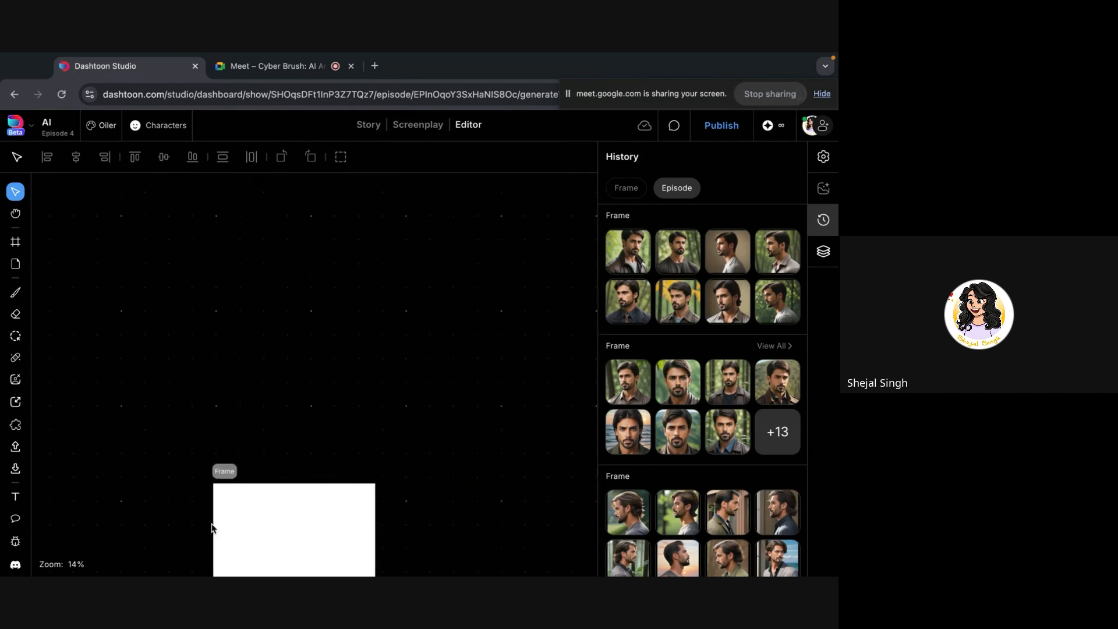
scroll(211, 524, "down", 10)
left_click(312, 333)
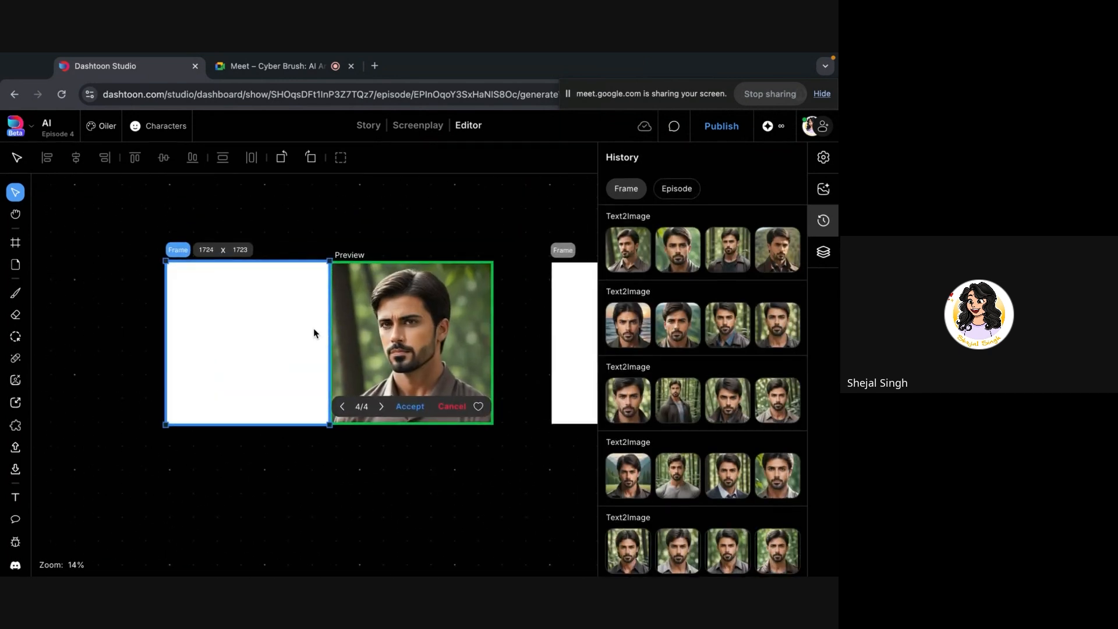
scroll(313, 333, "up", 5)
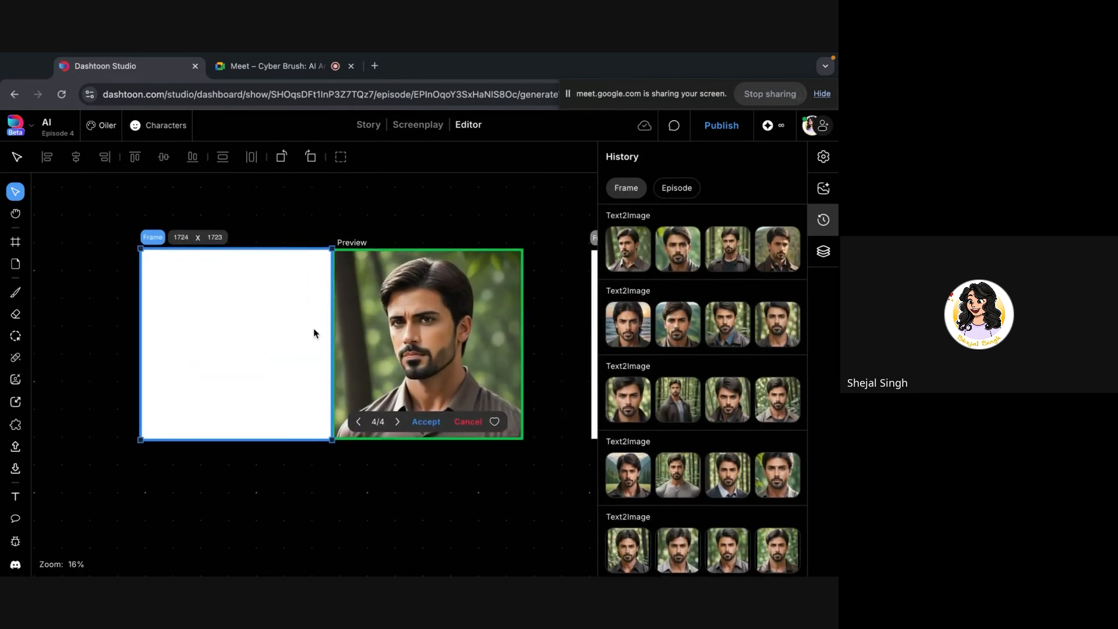
- Enlarge and examine each of the four portraits in the bearded man's last-listed Text2Image batch
scroll(313, 333, "down", 3)
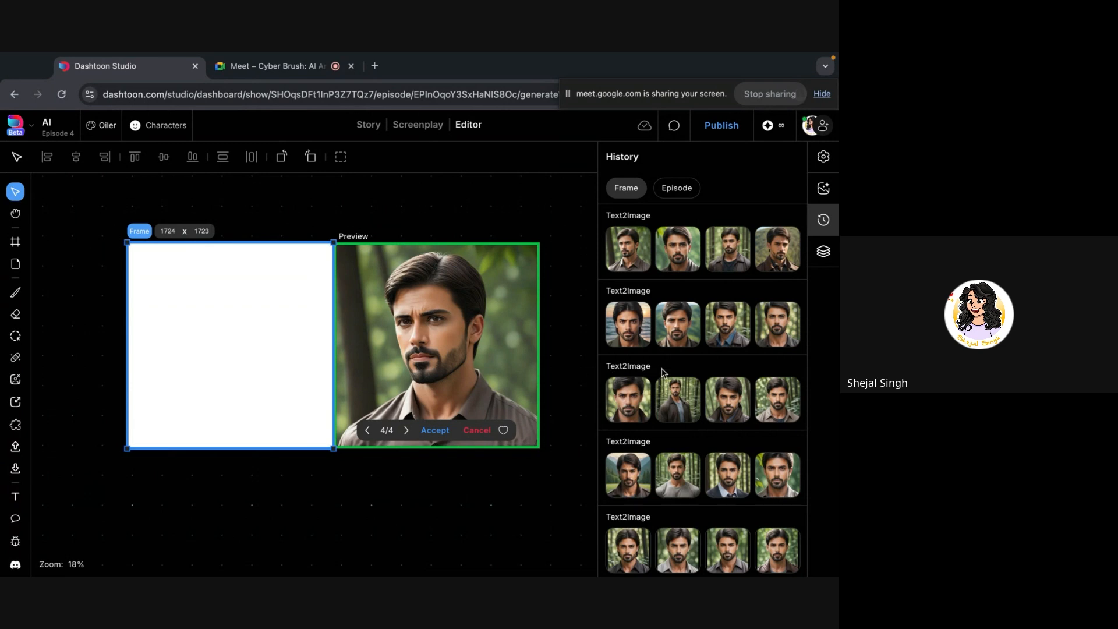
scroll(668, 390, "down", 1)
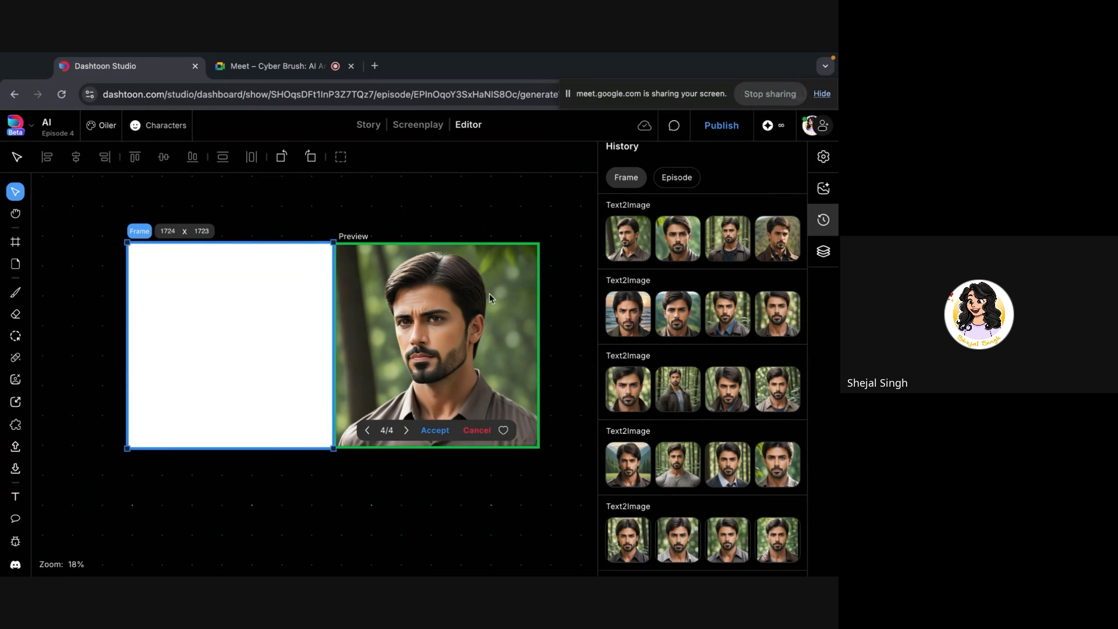
left_click(639, 544)
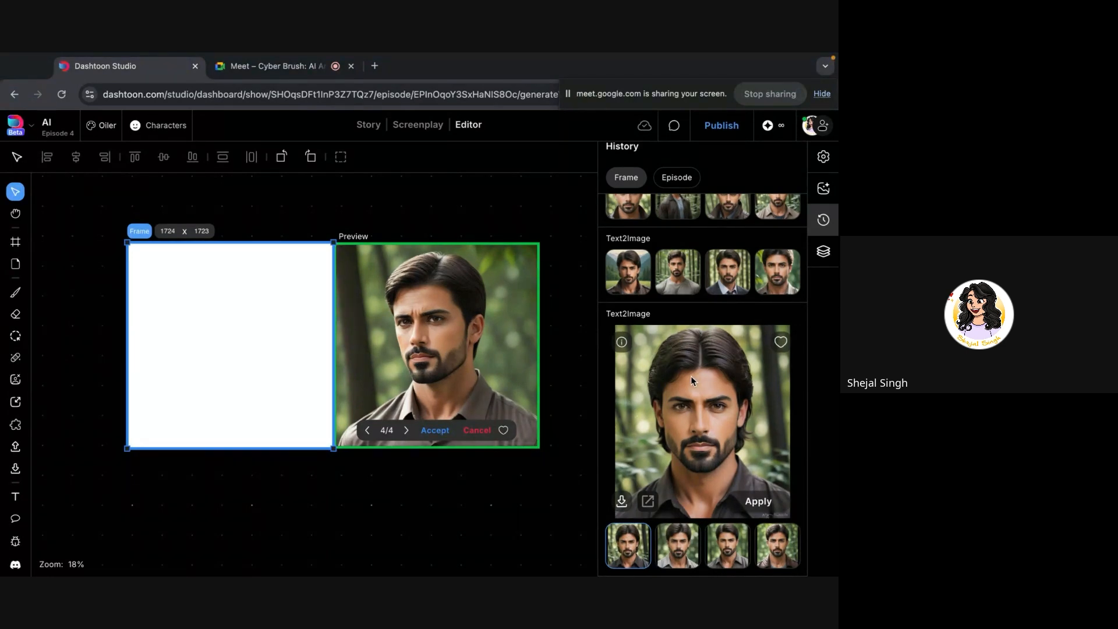
left_click(679, 539)
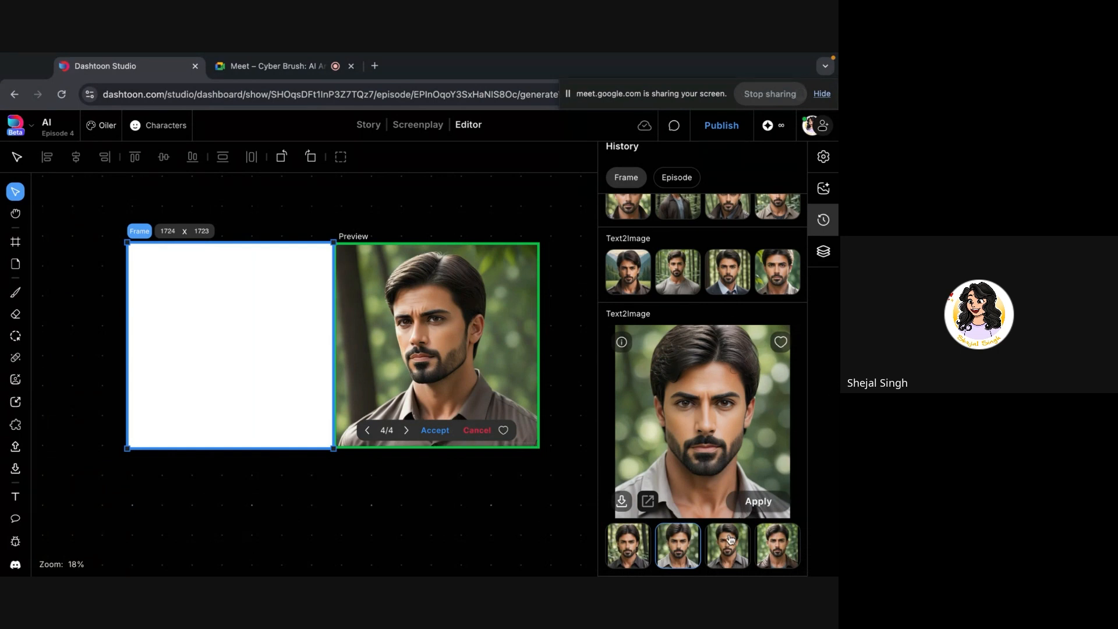
left_click(720, 559)
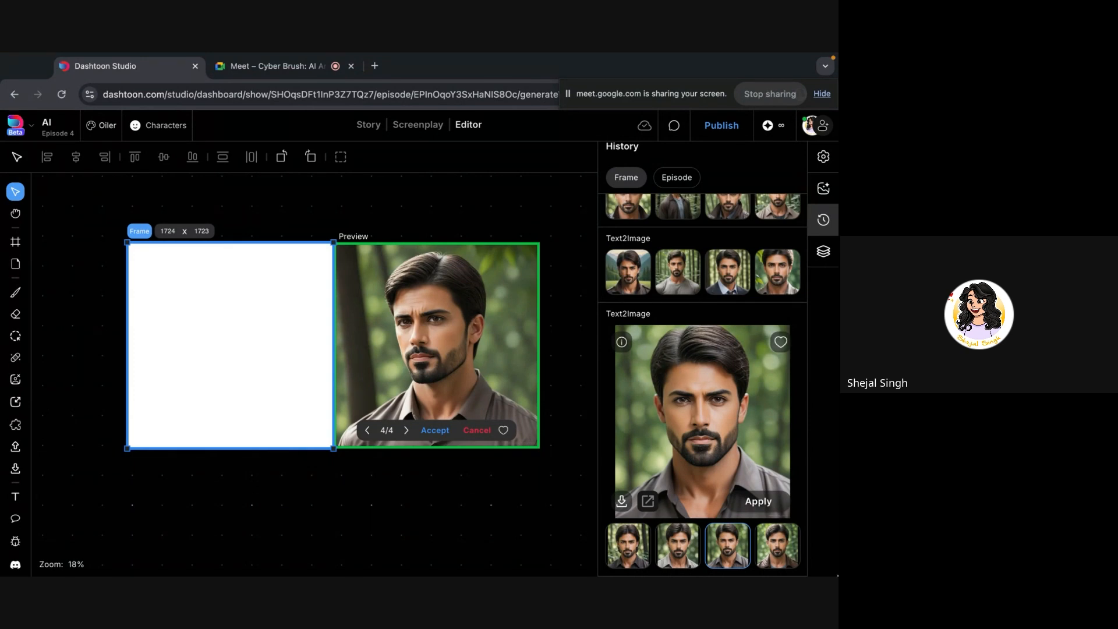
left_click(783, 546)
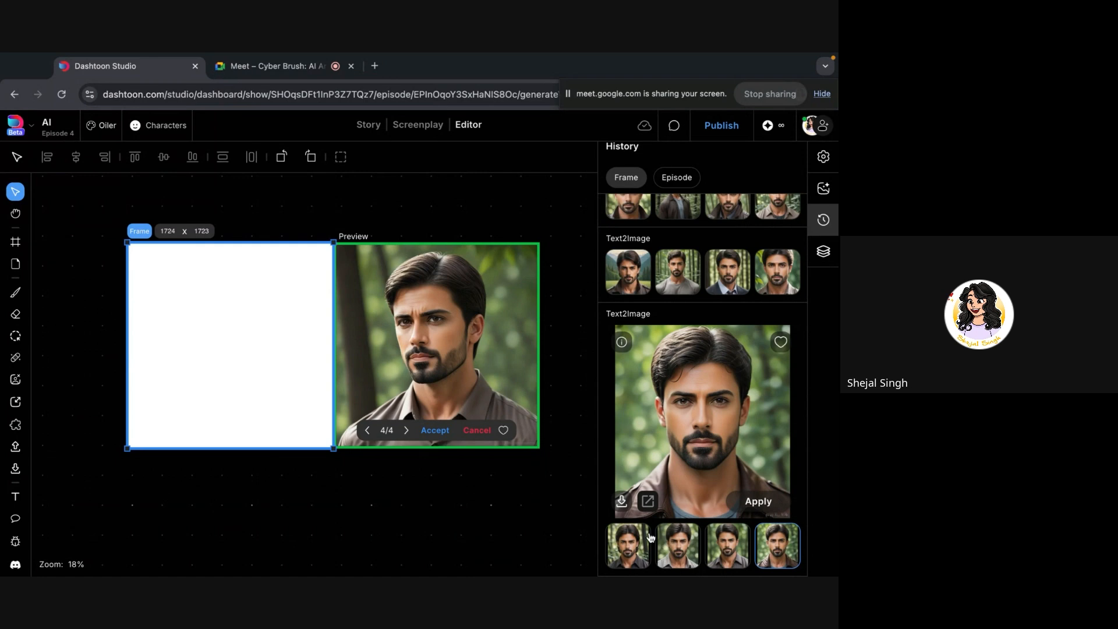
- Compare the four forest portraits in the bearded man's last-listed batch again, switching repeatedly between them to check facial consistency
left_click(645, 562)
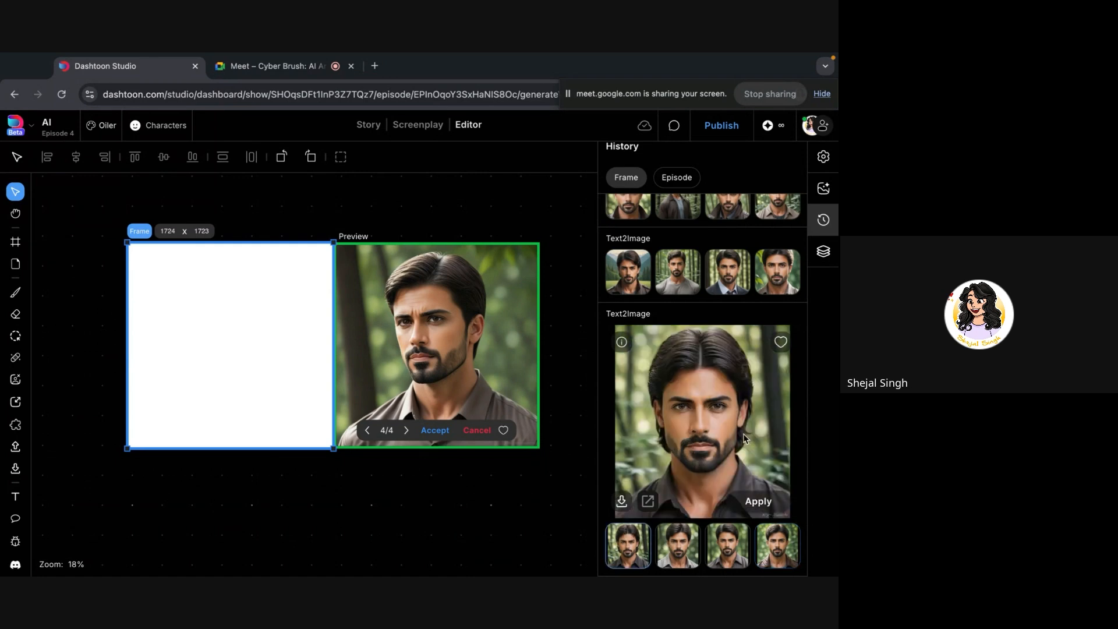
left_click(675, 560)
left_click(719, 554)
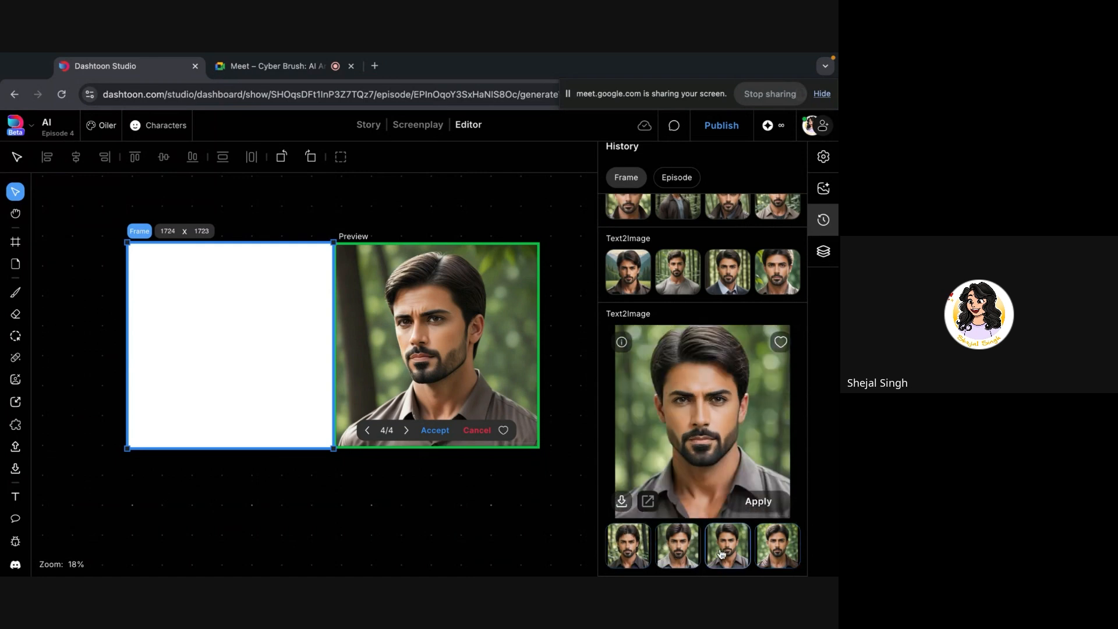
left_click(789, 536)
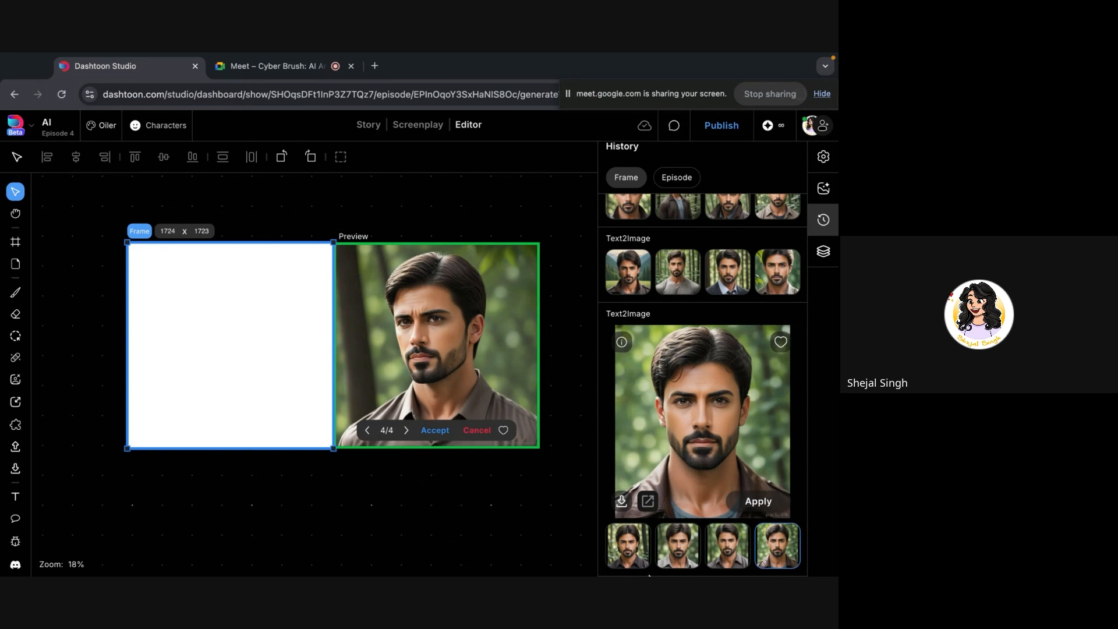
left_click(694, 539)
left_click(720, 545)
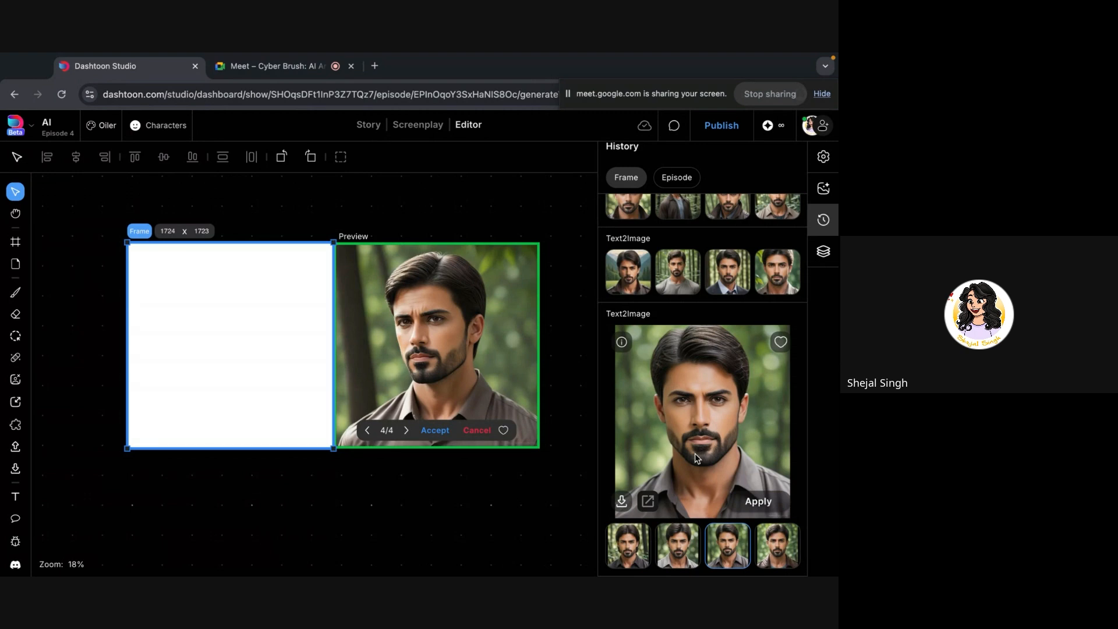
left_click(671, 539)
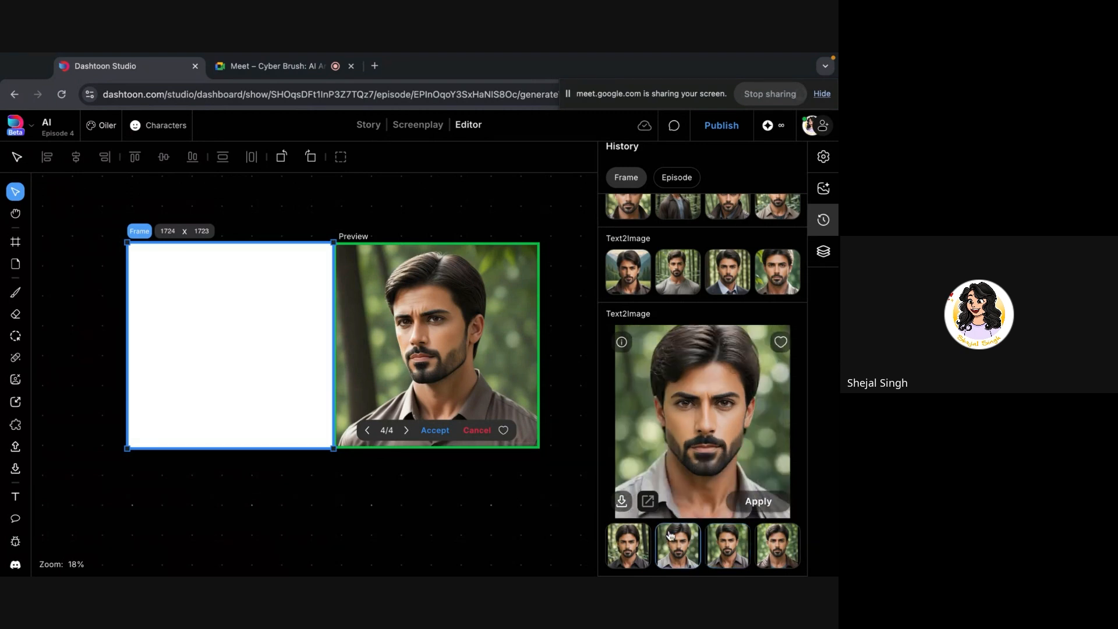
left_click(720, 543)
left_click(769, 555)
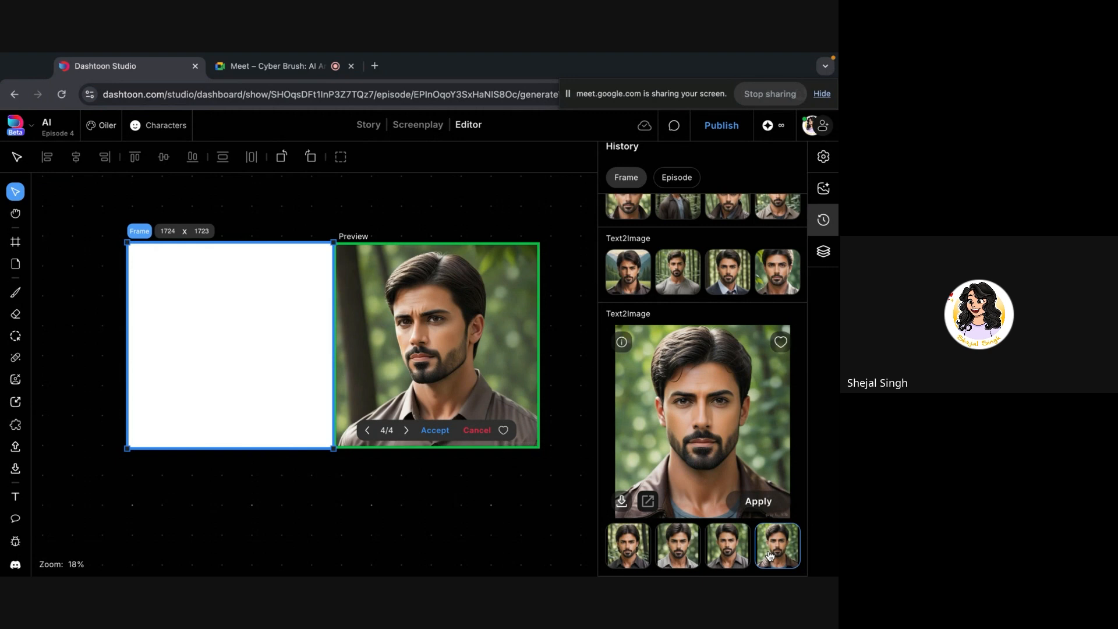
- Examine the four portraits of the bearded man's batch that starts with the mountain meadow image
left_click(637, 285)
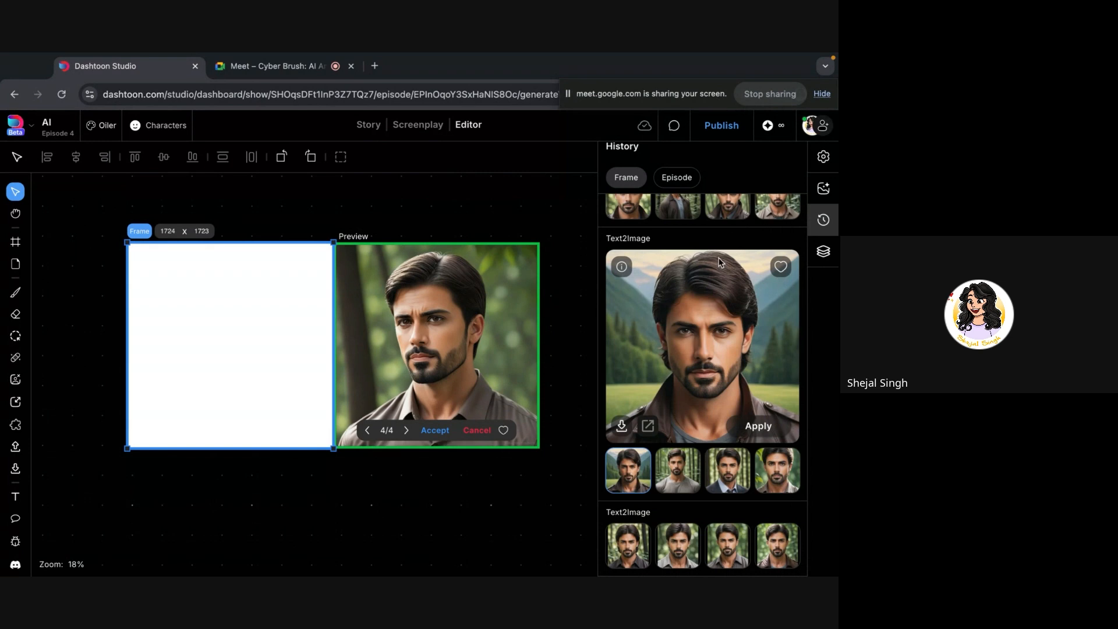
left_click(682, 458)
left_click(717, 462)
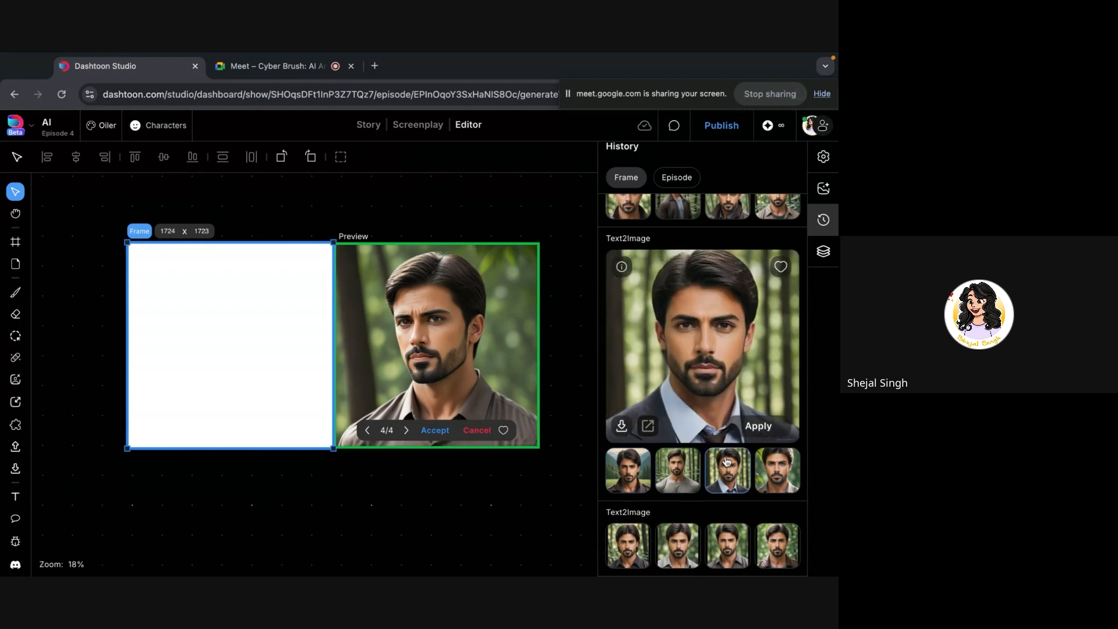
left_click(770, 464)
- Examine all four portraits in the bearded man's third Text2Image batch, including the one standing farther away in the forest
scroll(694, 259, "up", 3)
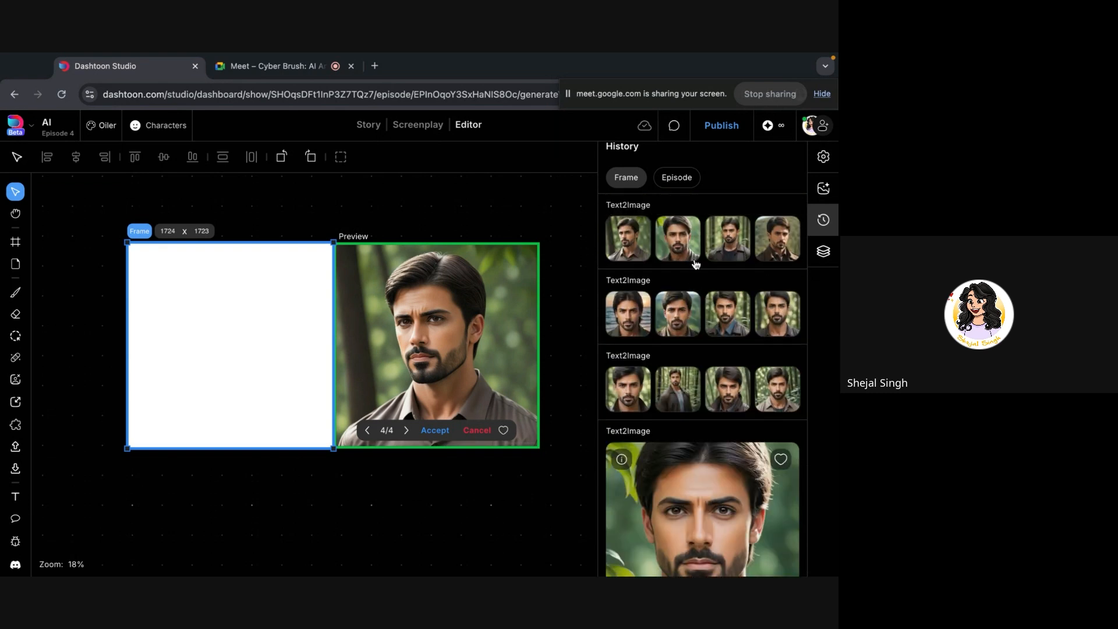
left_click(627, 387)
scroll(679, 535, "down", 1)
scroll(679, 538, "down", 3)
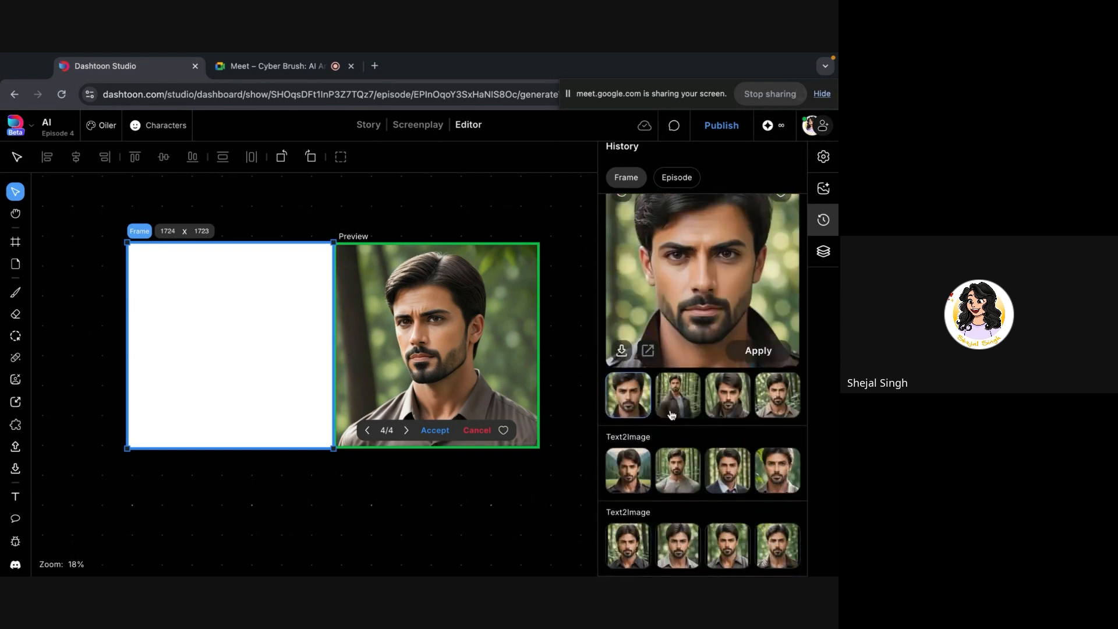
left_click(679, 389)
left_click(744, 391)
left_click(782, 391)
- Examine the four portraits of the bearded man's batch that starts with the sunset sea image
scroll(783, 392, "up", 1)
scroll(783, 392, "up", 2)
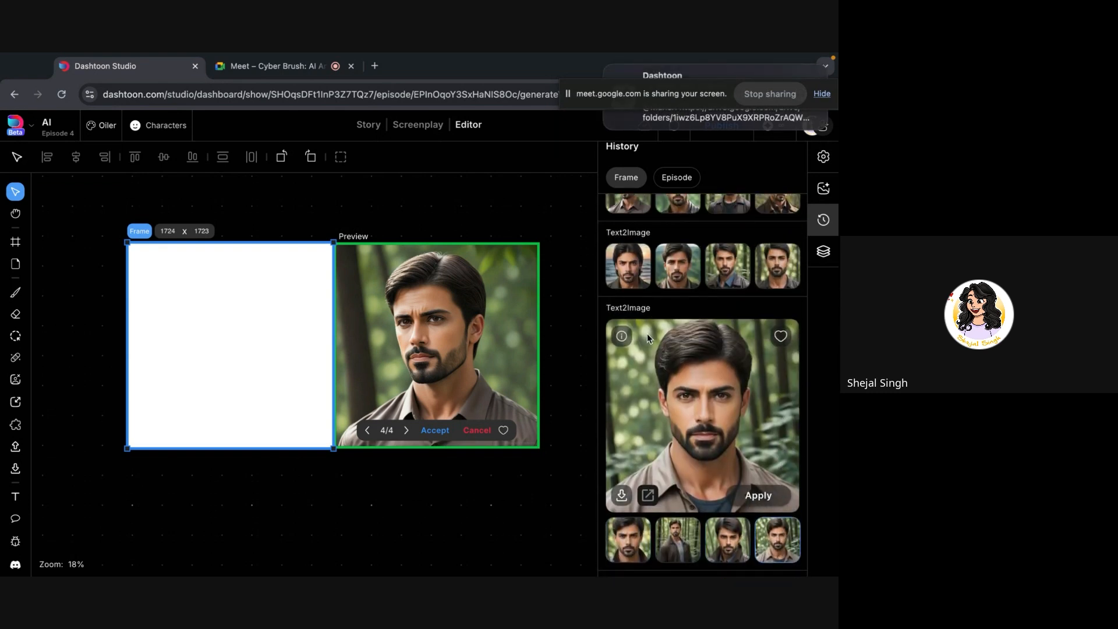
left_click(631, 284)
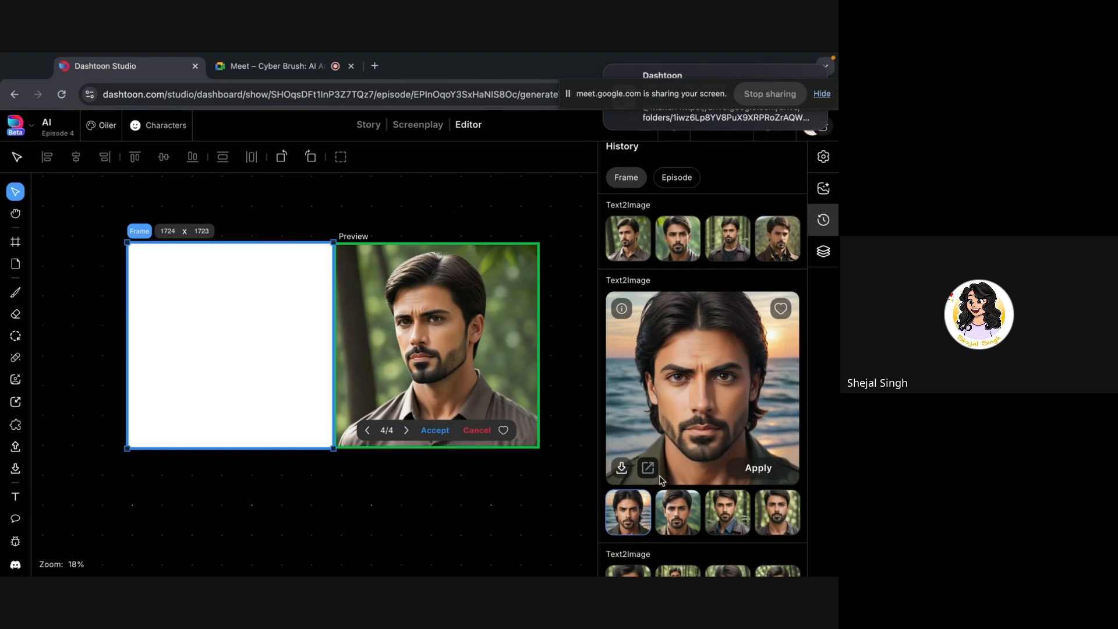
left_click(675, 503)
left_click(735, 506)
left_click(788, 506)
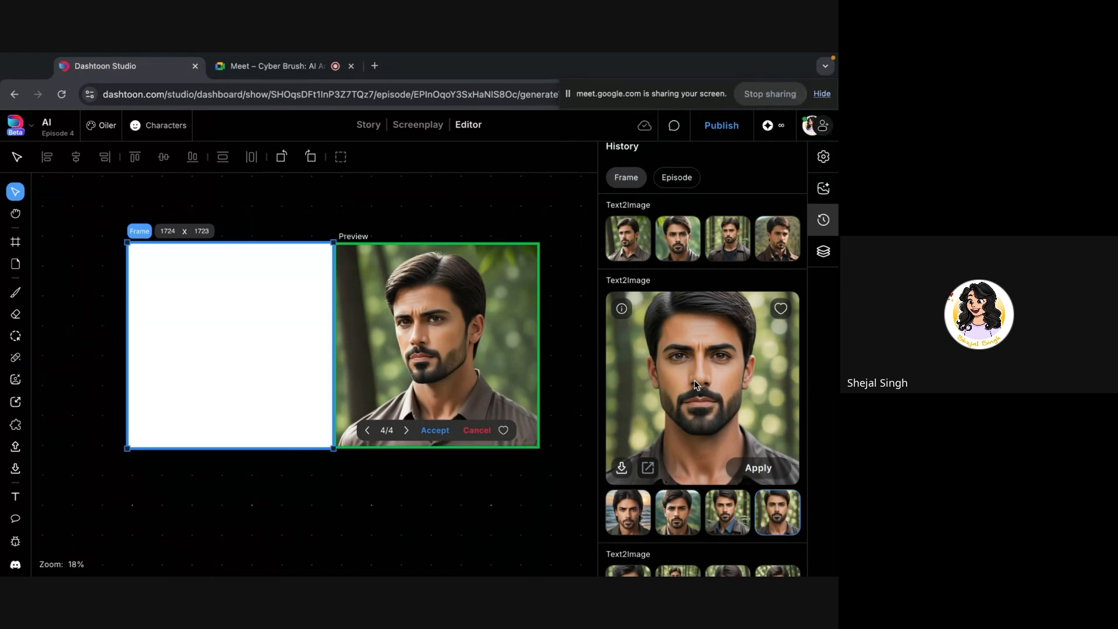
- Switch to the blonde woman's frame and examine portraits from its third and second Text2Image batches
scroll(662, 386, "down", 1)
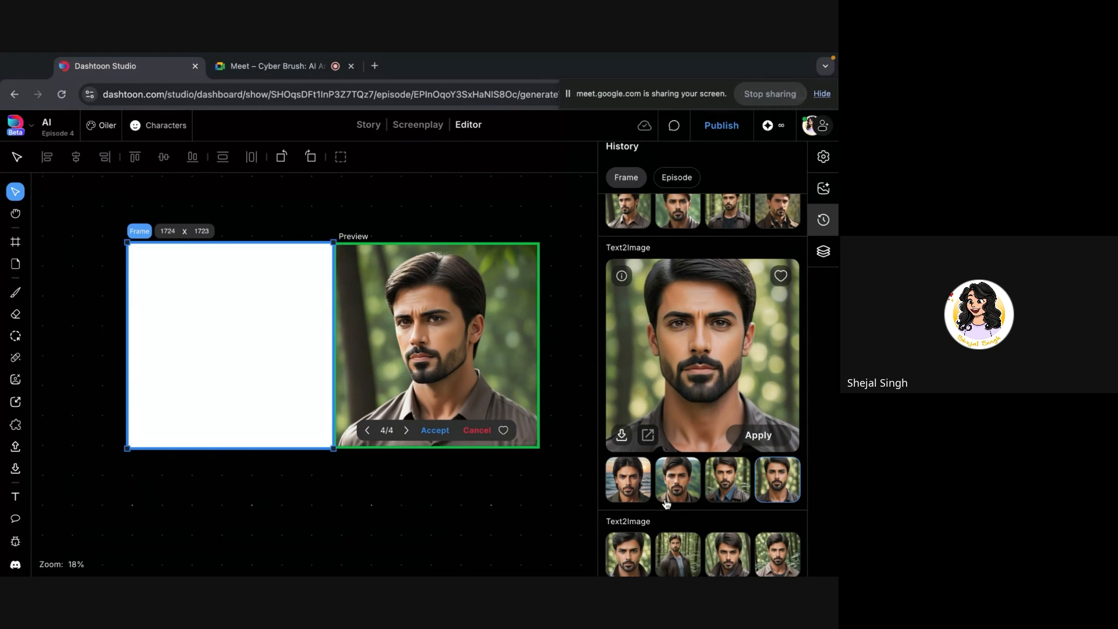
left_click(401, 519)
scroll(401, 519, "down", 5)
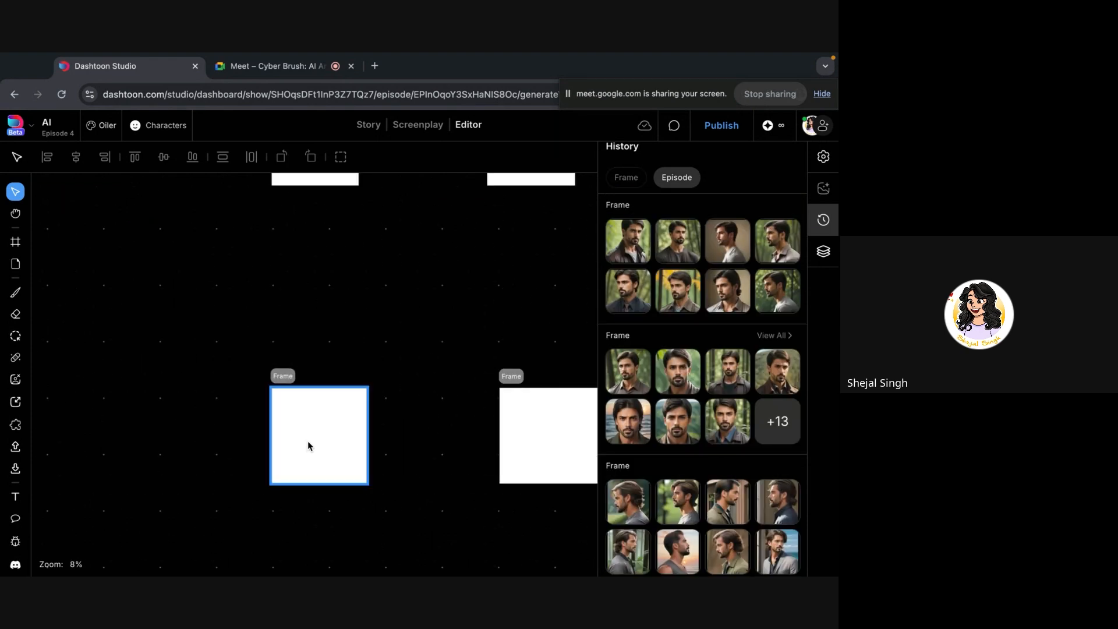
scroll(374, 332, "up", 10)
scroll(366, 369, "down", 2)
left_click(320, 492)
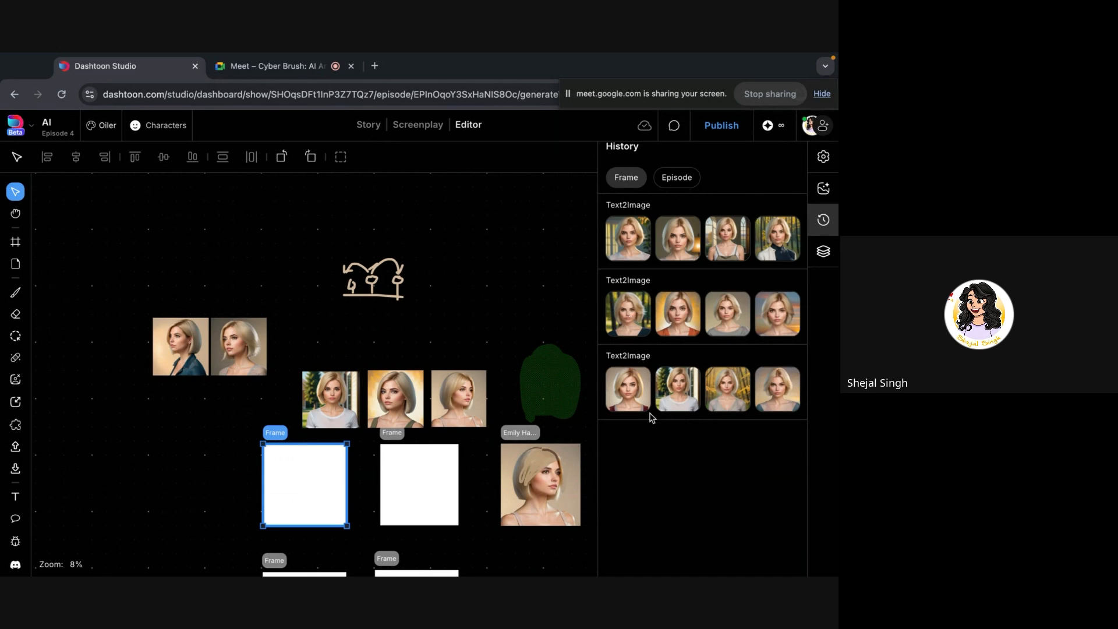
left_click(638, 392)
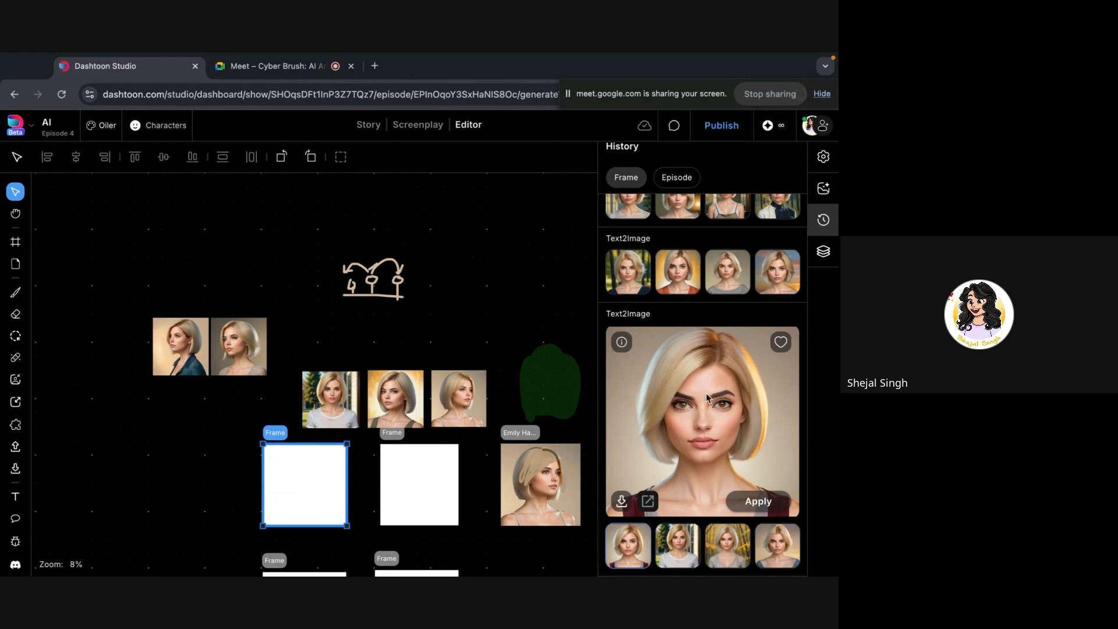
left_click(633, 275)
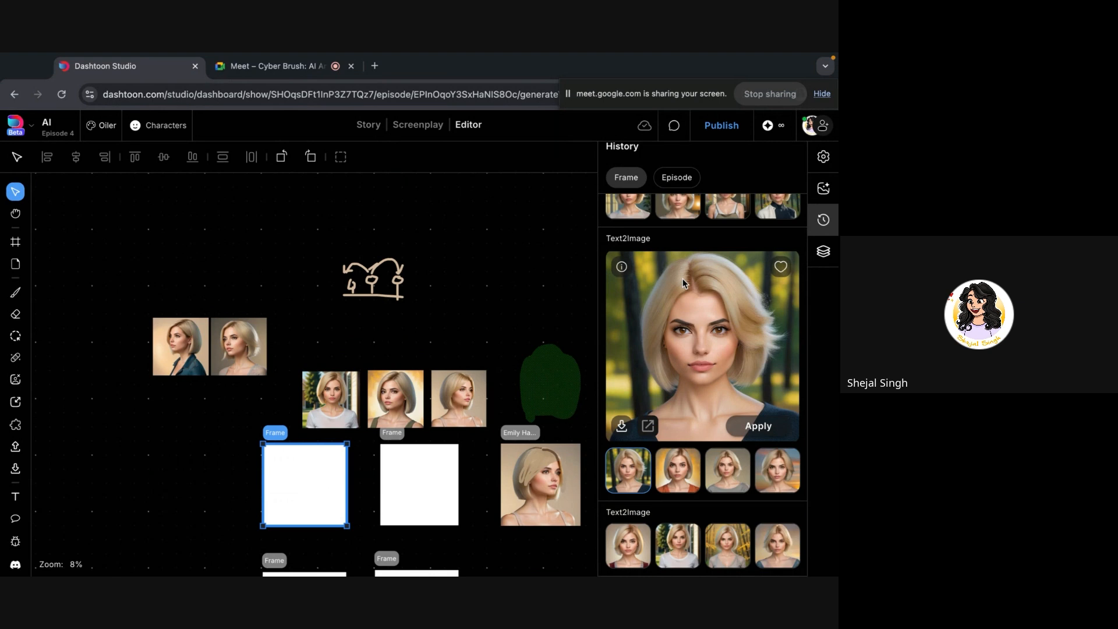
scroll(699, 303, "up", 1)
left_click(735, 505)
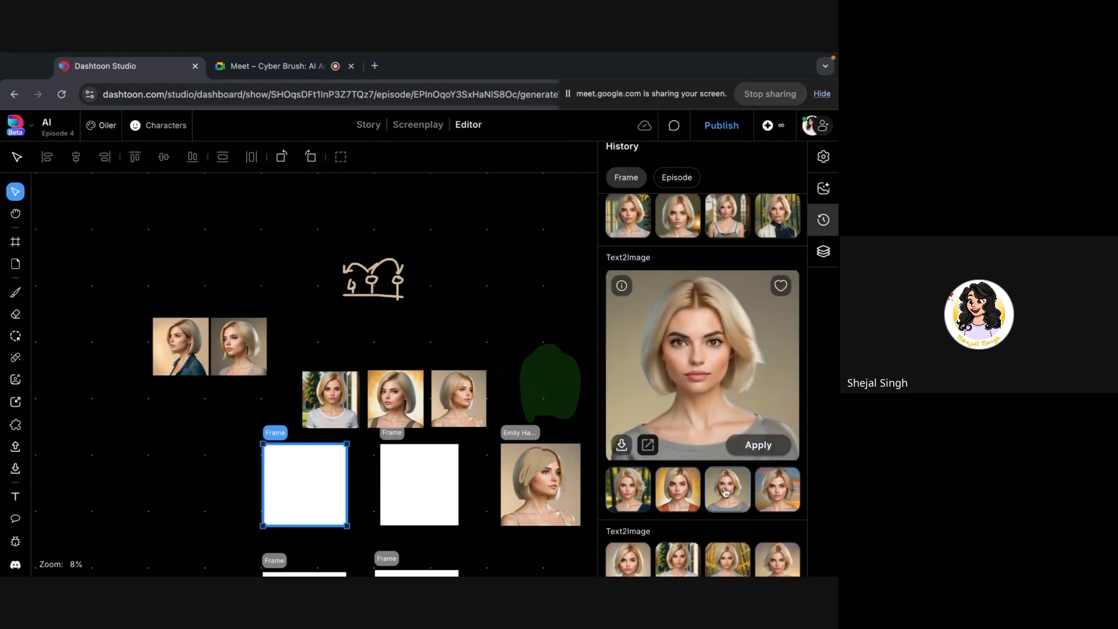
- Compare the first three portraits in the blonde woman's third Text2Image batch
scroll(684, 357, "up", 1)
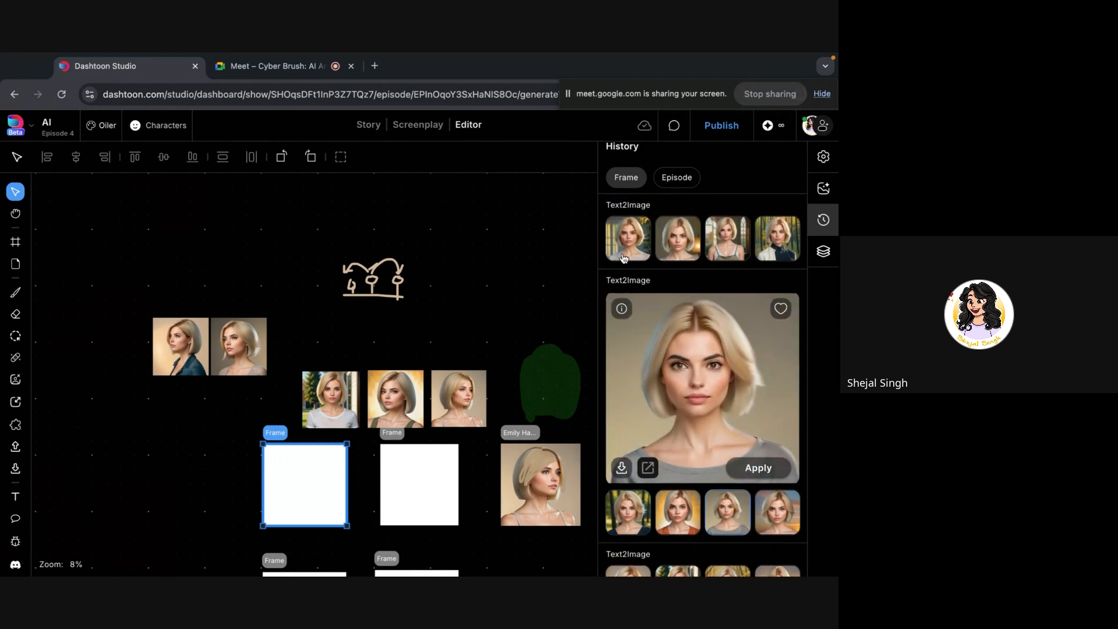
scroll(648, 336, "down", 2)
left_click(626, 561)
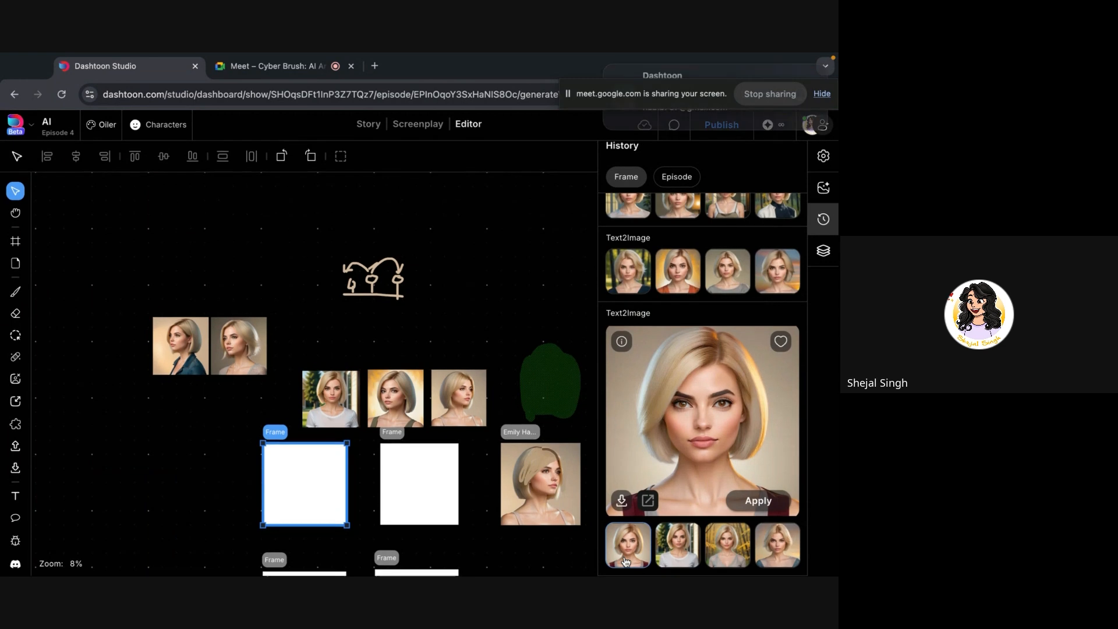
scroll(764, 302, "up", 1)
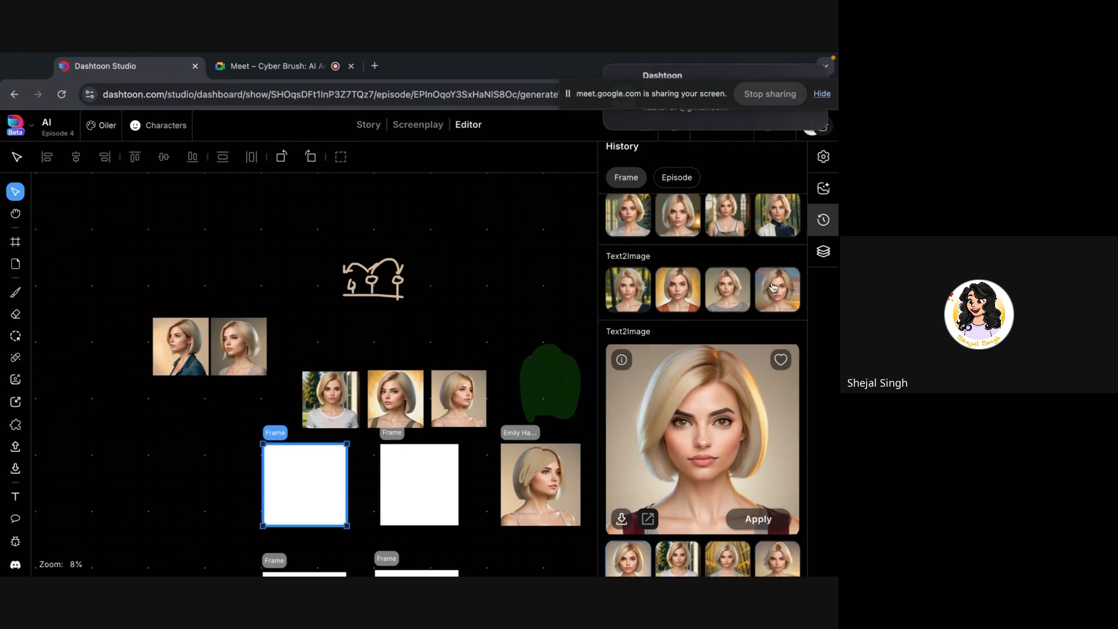
left_click(685, 551)
left_click(743, 560)
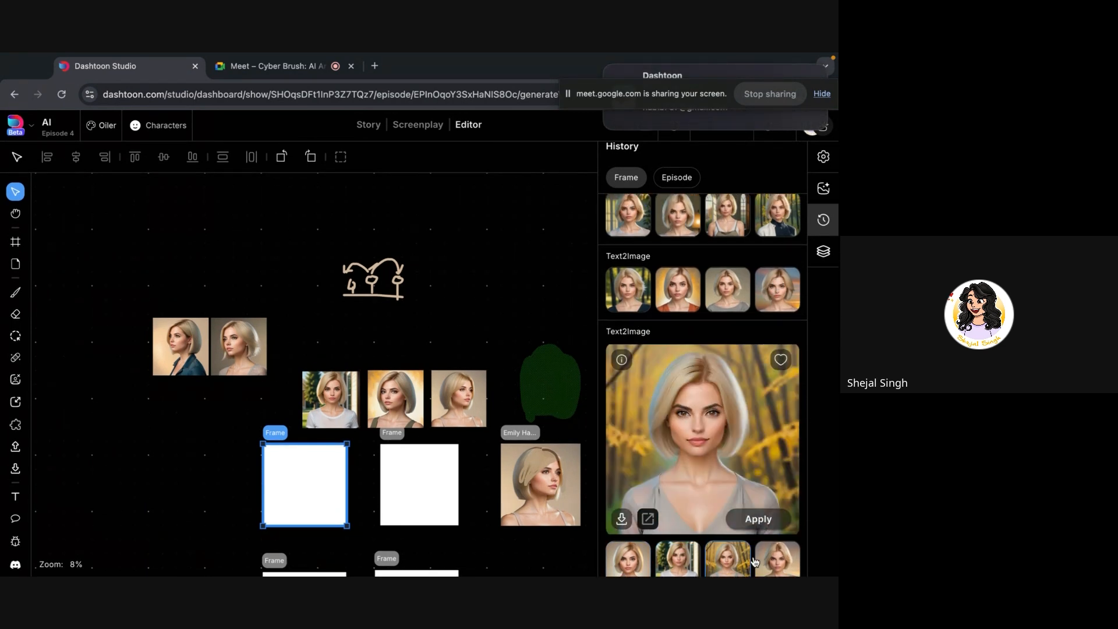
- Examine the portraits in the blonde woman's first batch and compare them with the first portrait of her second batch
scroll(718, 463, "up", 1)
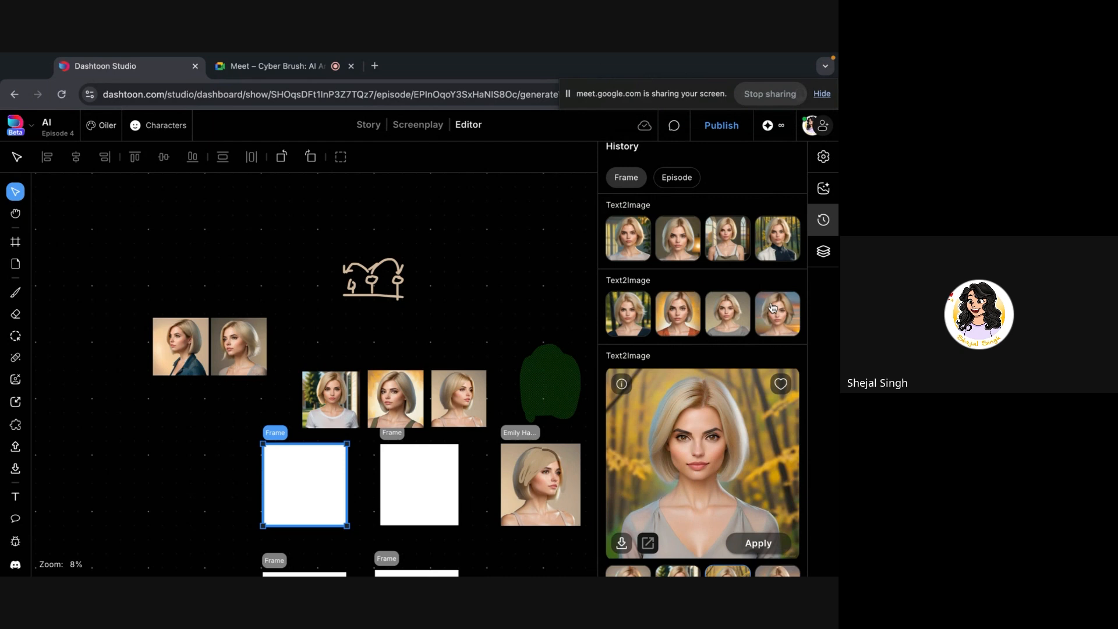
left_click(779, 240)
left_click(718, 431)
left_click(679, 441)
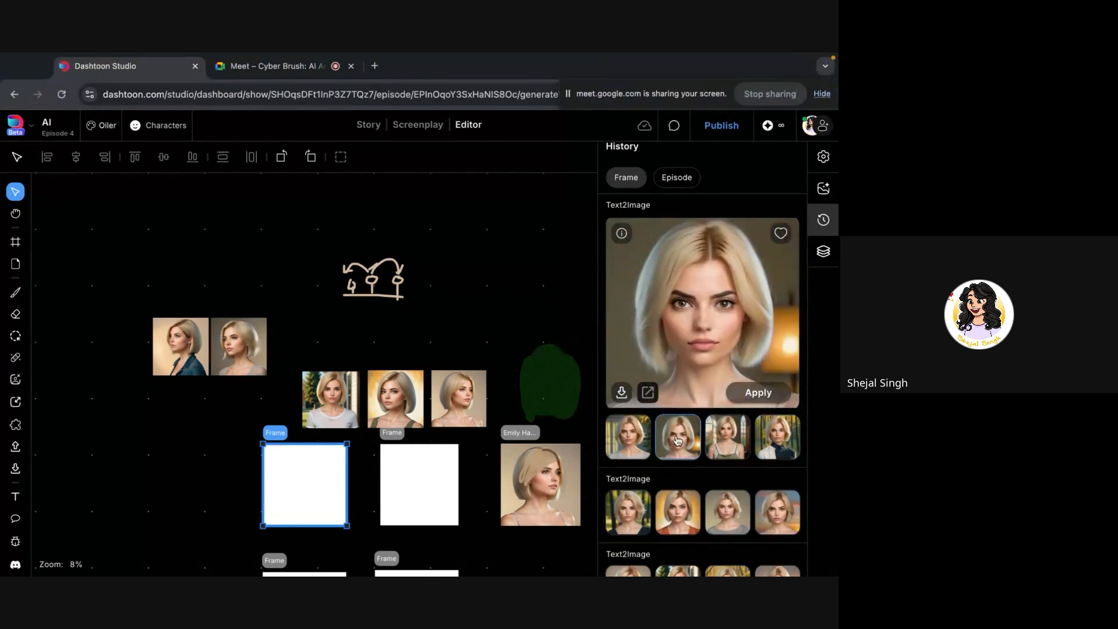
left_click(629, 442)
scroll(629, 478, "down", 1)
left_click(630, 484)
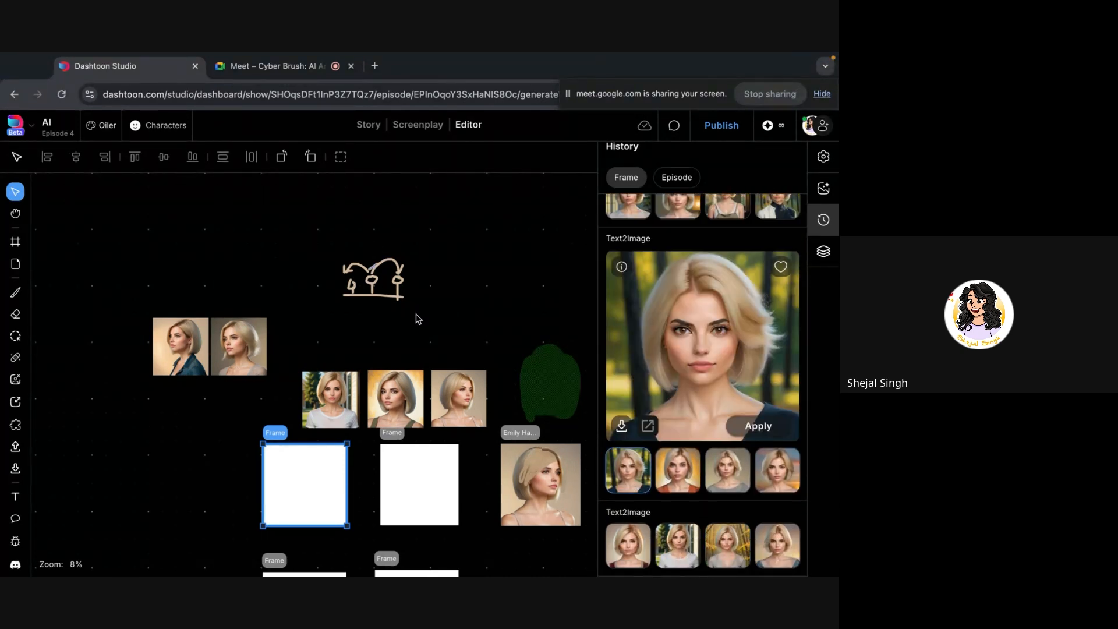
scroll(679, 265, "up", 1)
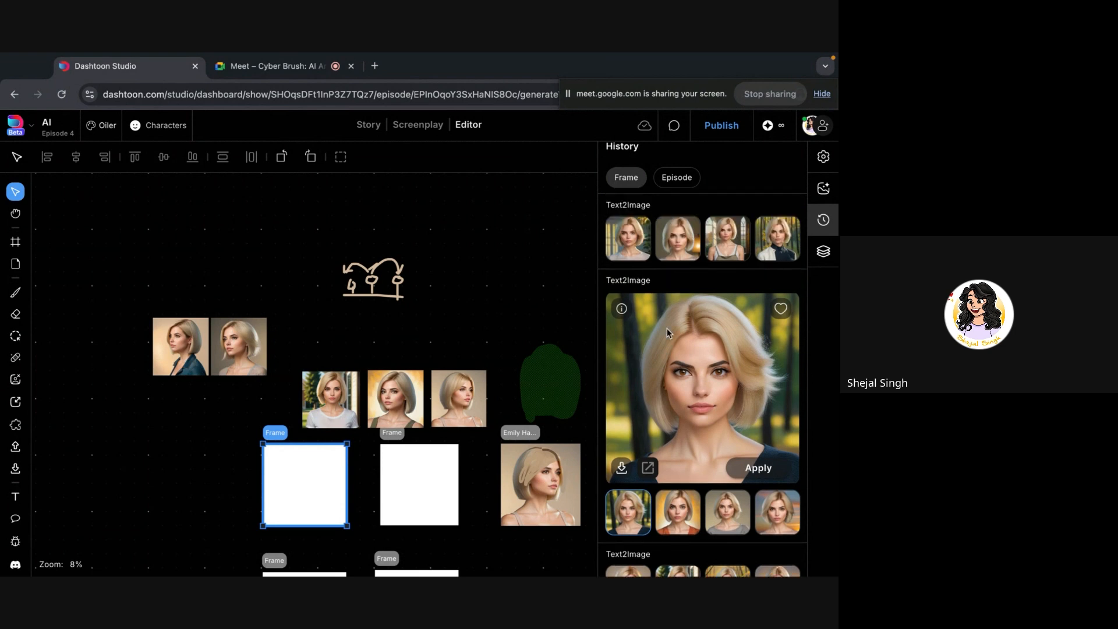
- Return to the bearded man's frame with the pending preview and show its generation batches
left_click(472, 335)
scroll(472, 335, "down", 10)
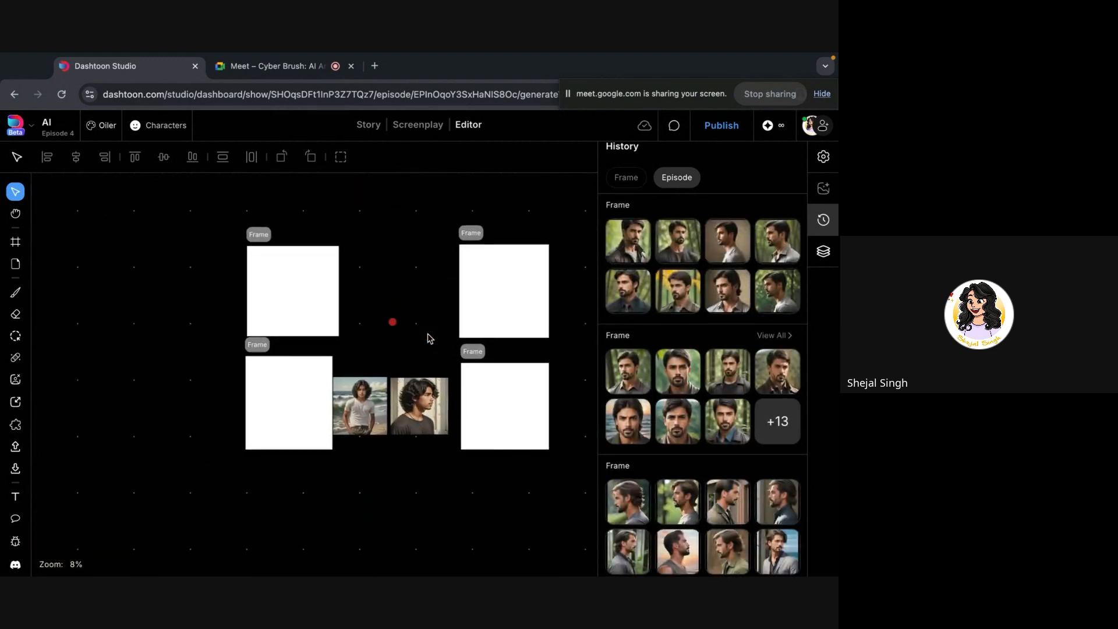
scroll(429, 338, "down", 3)
left_click(269, 295)
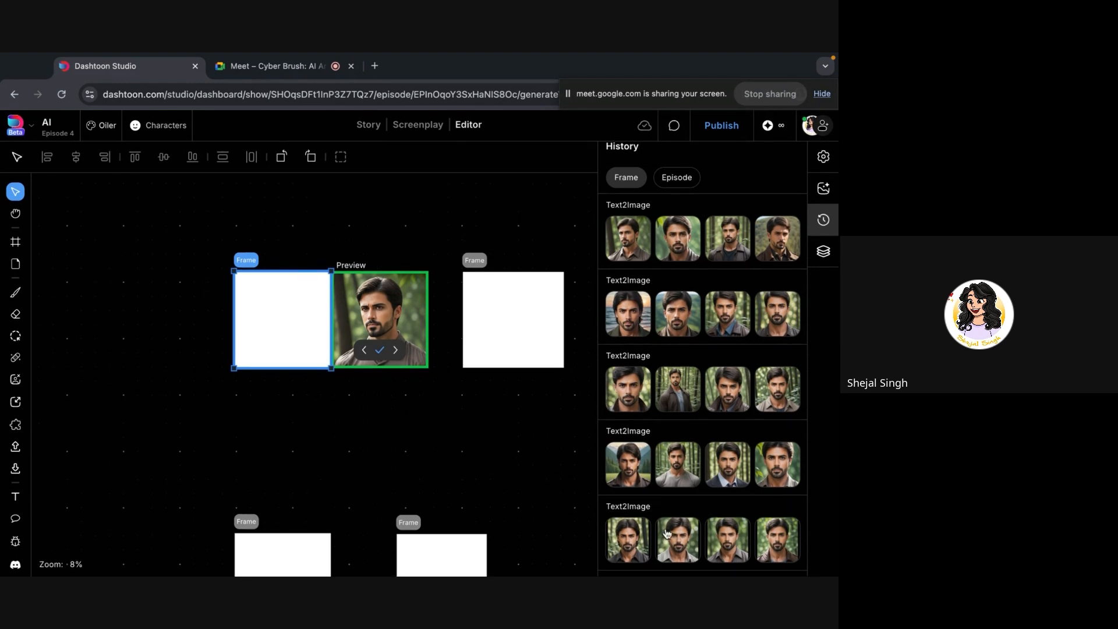
- Compare the second and fourth portraits in the bearded man's fifth Text2Image batch with the second portrait of his fourth batch
mouse_move(677, 544)
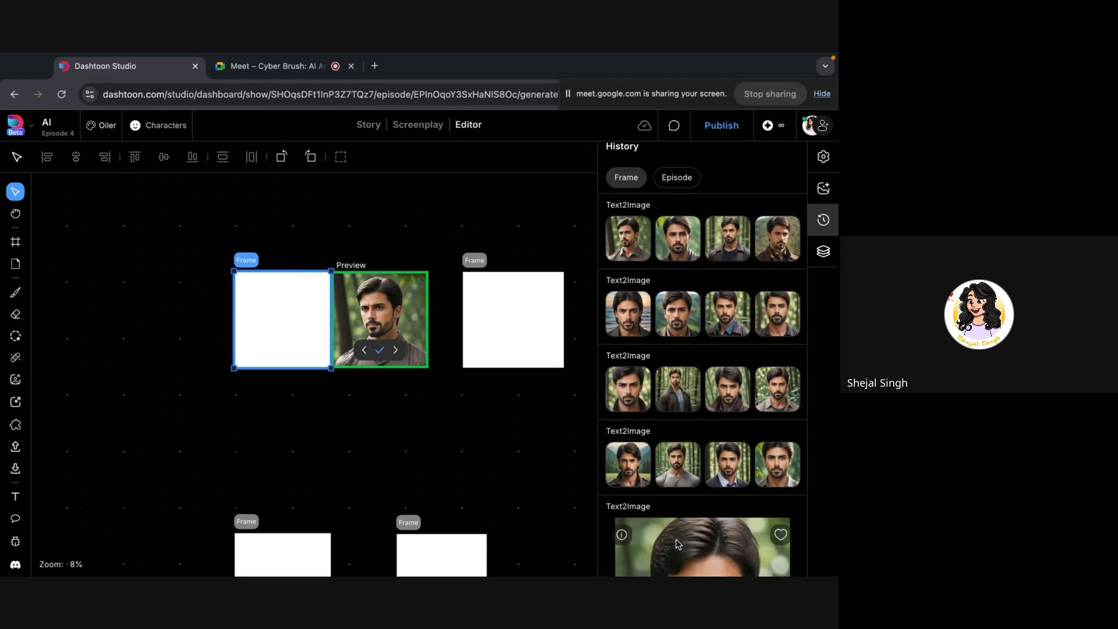
scroll(677, 544, "down", 3)
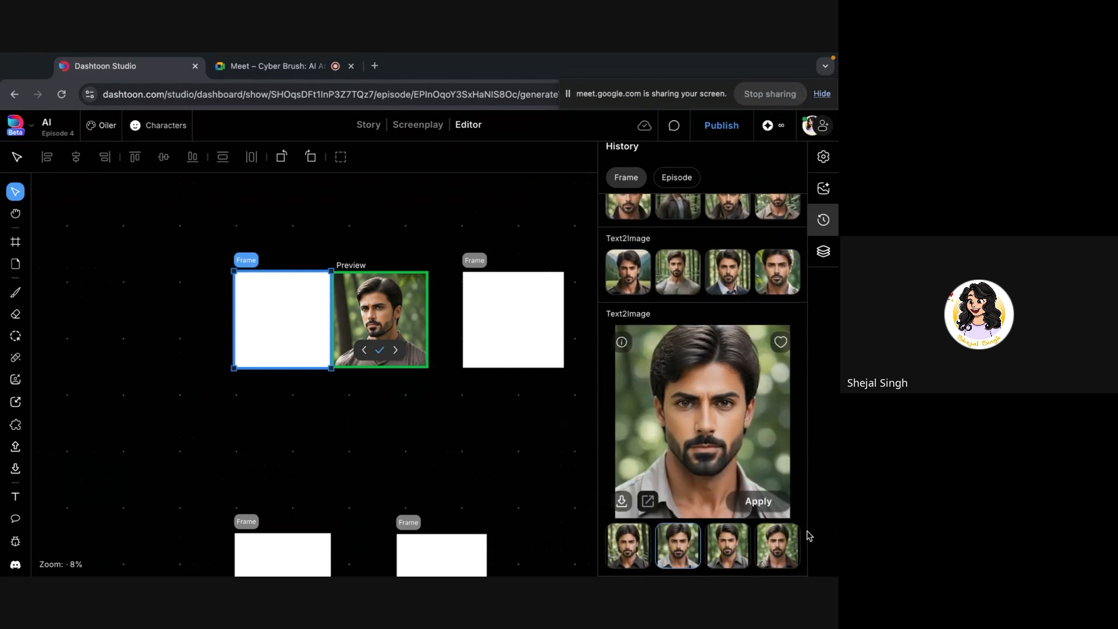
left_click(786, 543)
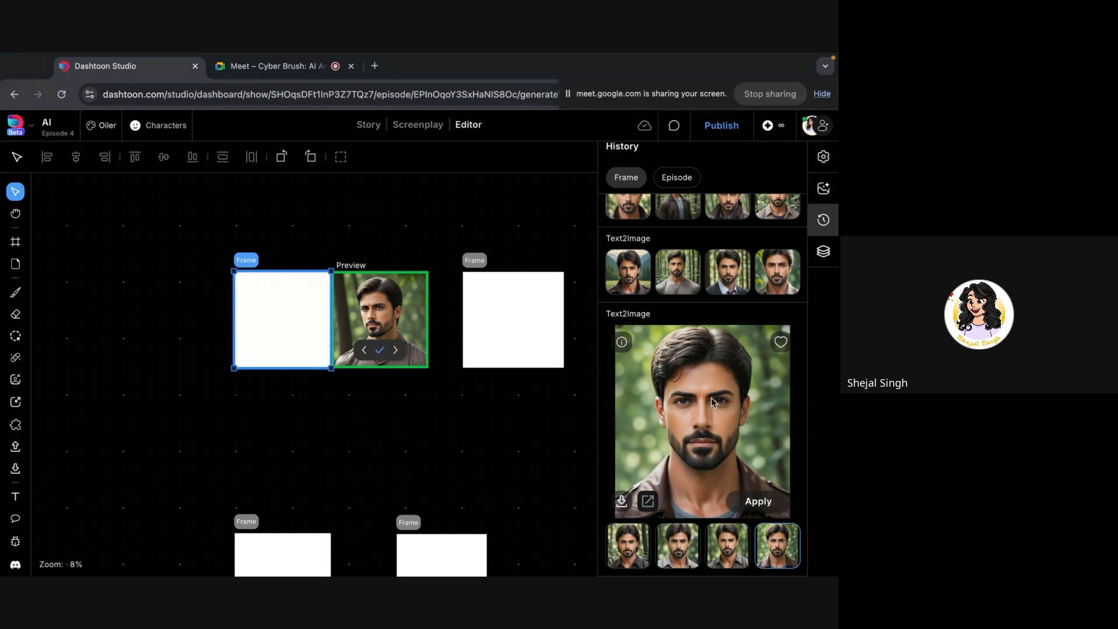
scroll(713, 402, "up", 1)
scroll(712, 400, "up", 1)
left_click(681, 355)
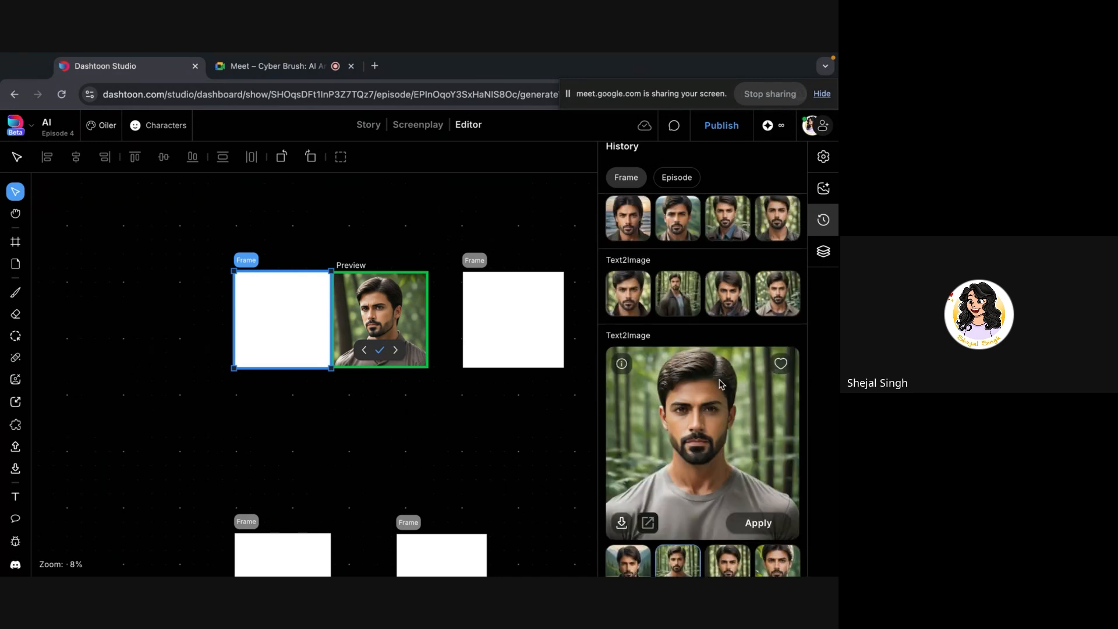
- Examine the fourth portrait of the third batch, the second of the second batch and the first of the first batch
left_click(776, 298)
scroll(738, 225, "up", 1)
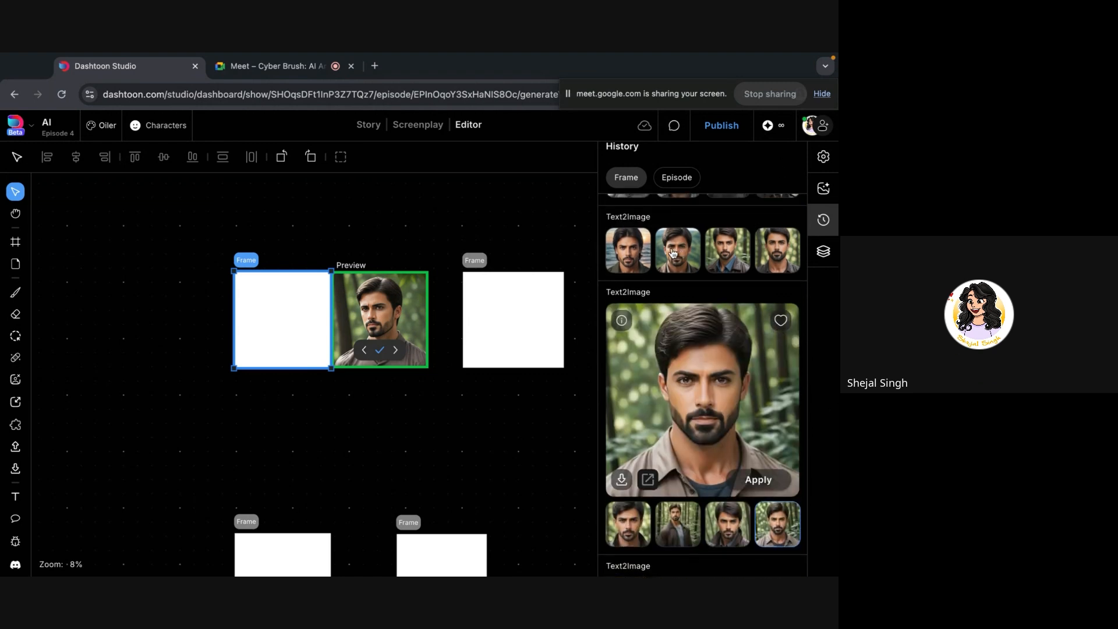
left_click(674, 253)
scroll(678, 335, "up", 1)
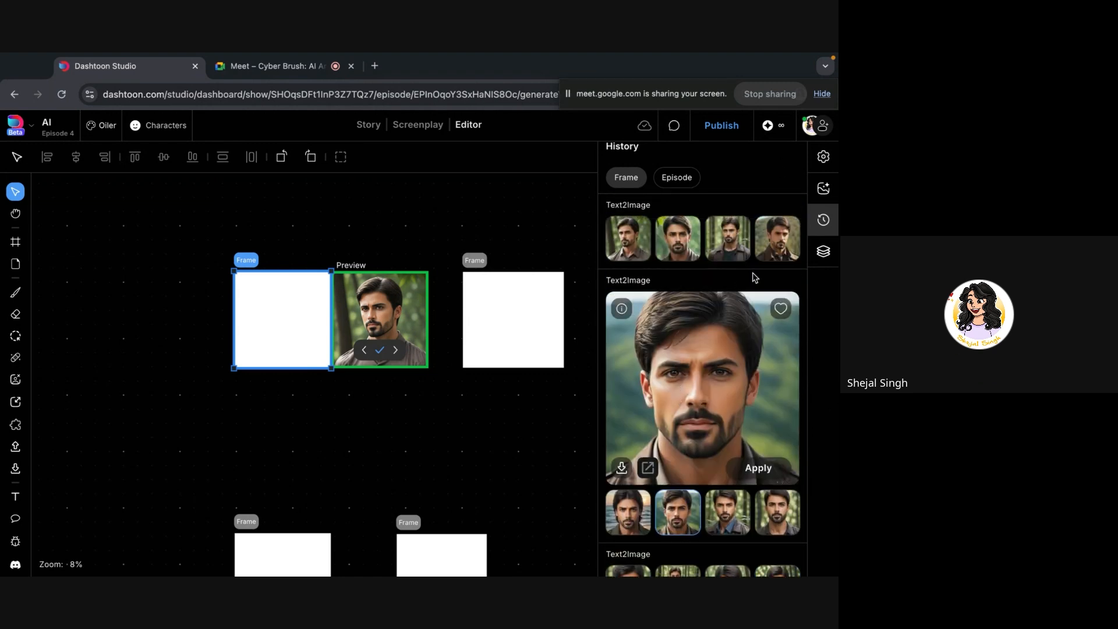
left_click(631, 254)
- Compare the third portrait in the bearded man's fifth batch with the first and third portraits of his fourth batch
scroll(706, 410, "down", 3)
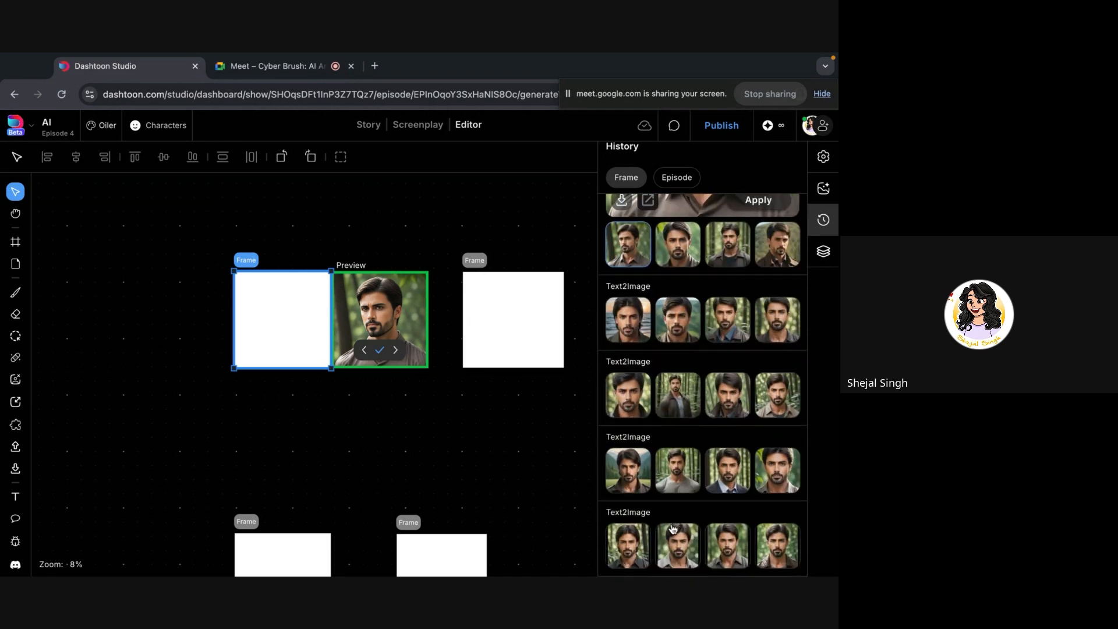
left_click(735, 544)
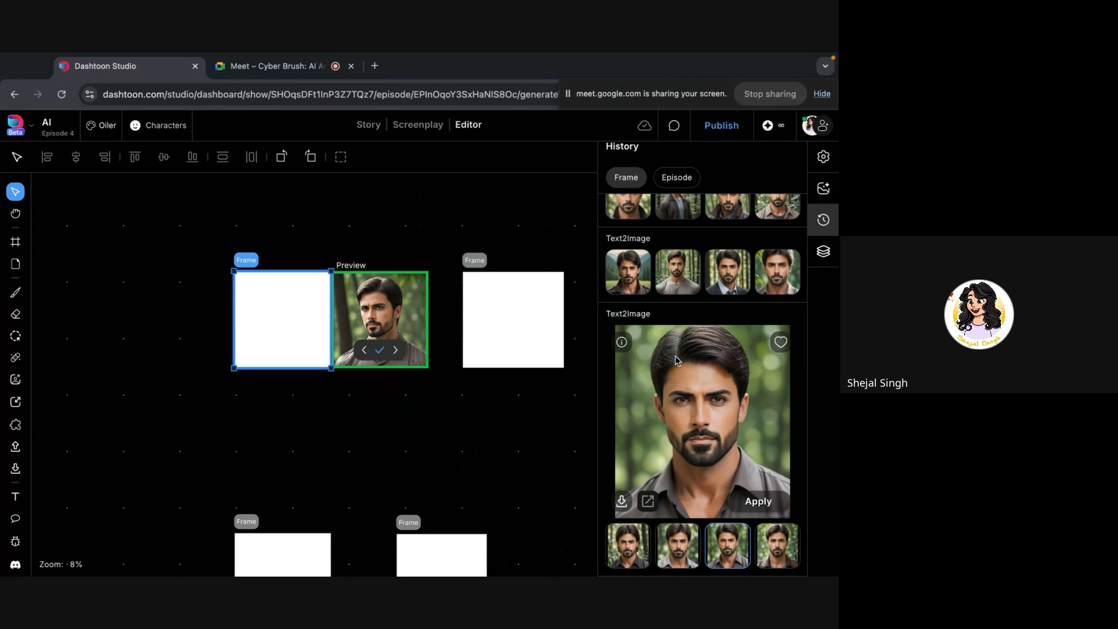
left_click(627, 281)
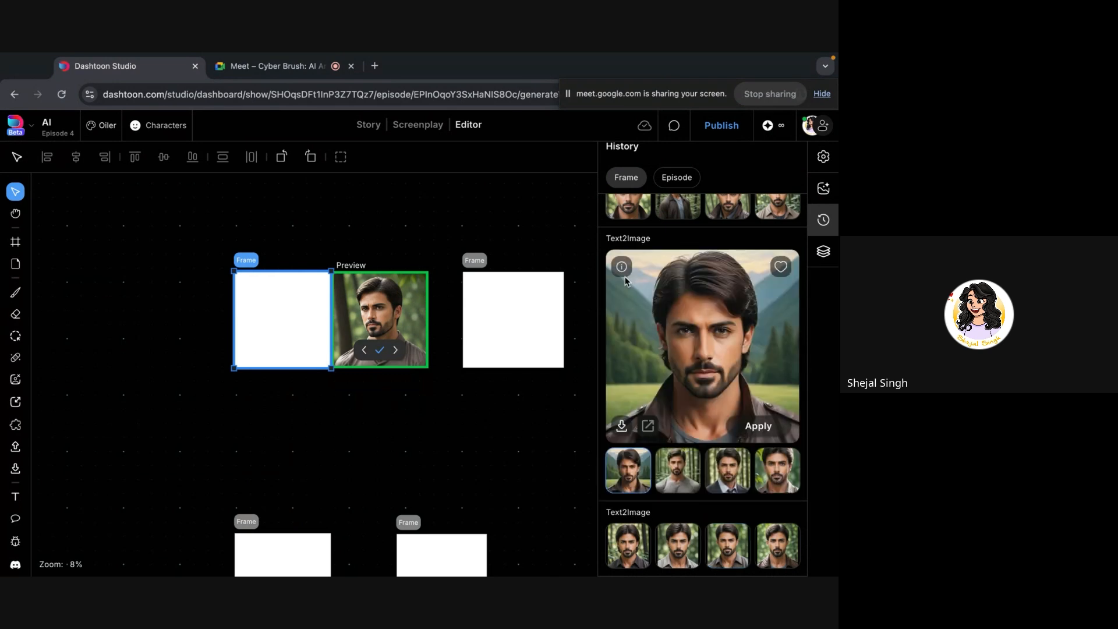
left_click(732, 482)
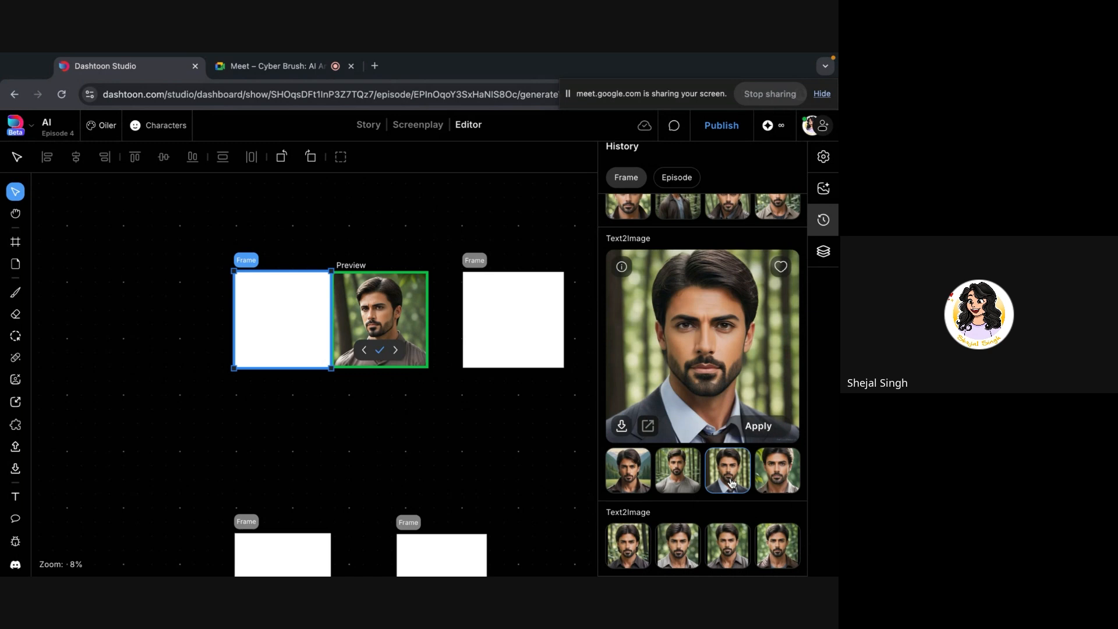
scroll(702, 339, "up", 3)
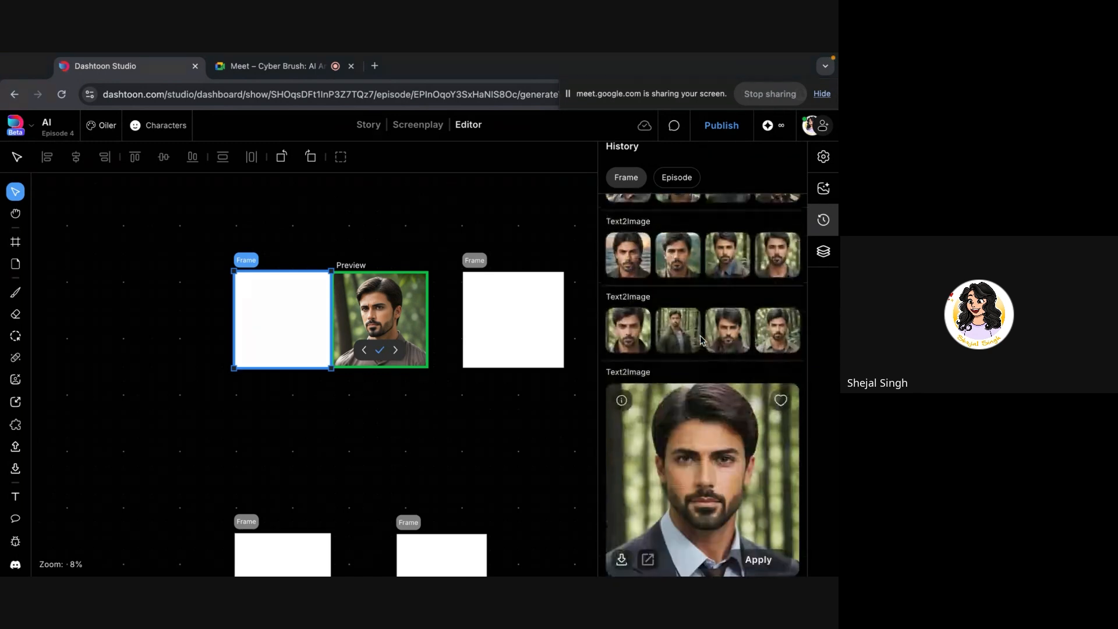
- Place the front-facing grey-shirt portrait from the frame's generation history on the canvas above the blank 1724 x 1723 frame
left_click(701, 339)
left_click(733, 539)
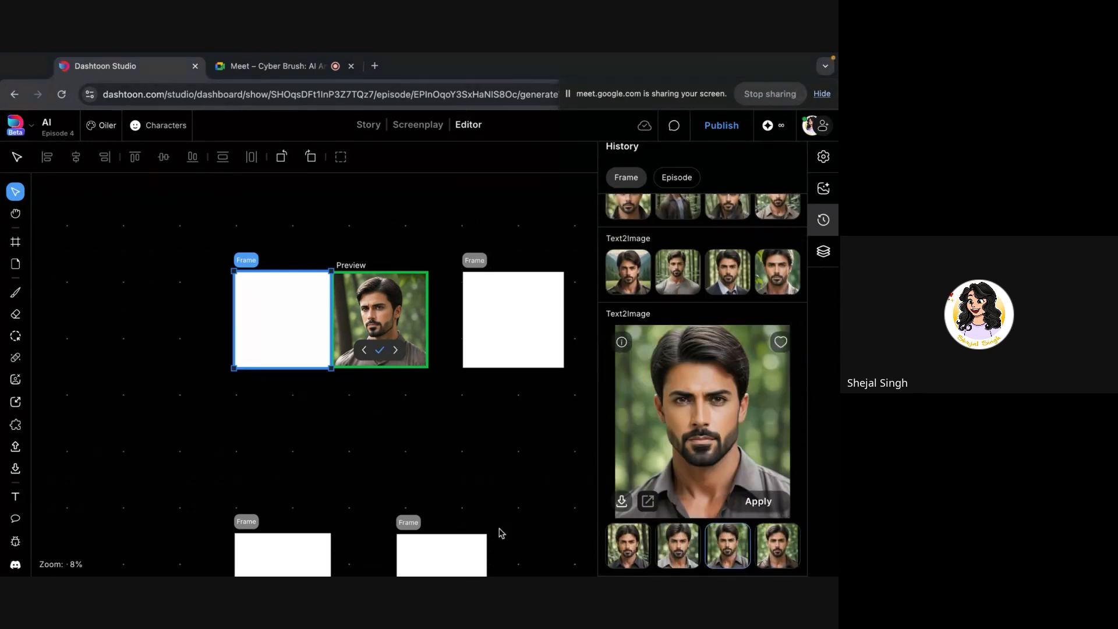
scroll(499, 532, "right", 2)
scroll(502, 533, "up", 3)
scroll(501, 532, "left", 1)
scroll(500, 531, "down", 2)
scroll(451, 488, "up", 3)
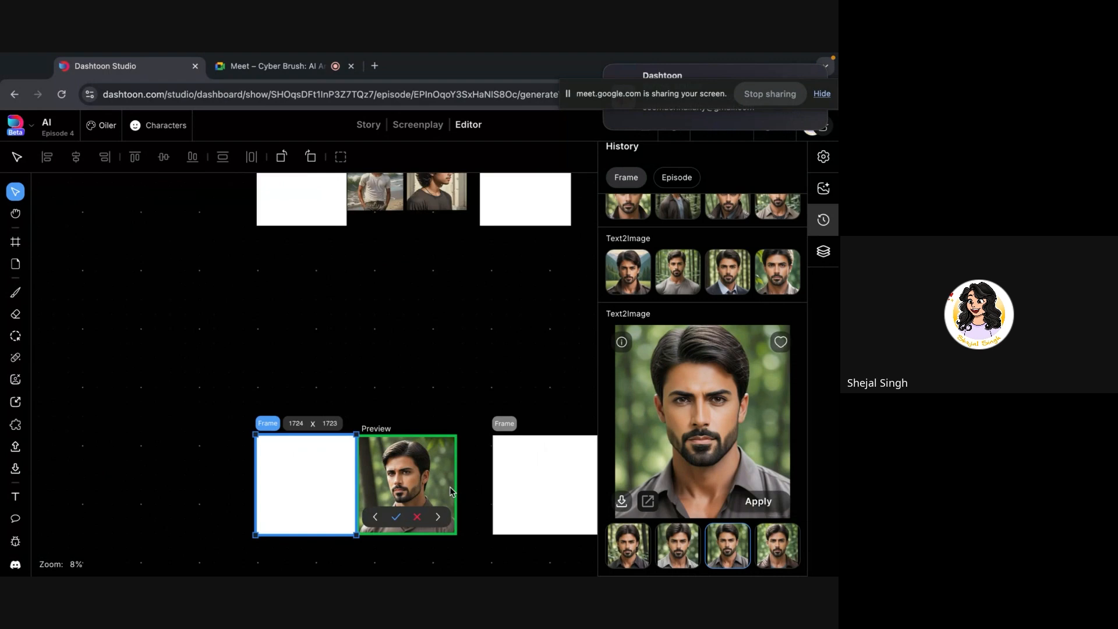
left_click_drag(735, 551, 210, 320)
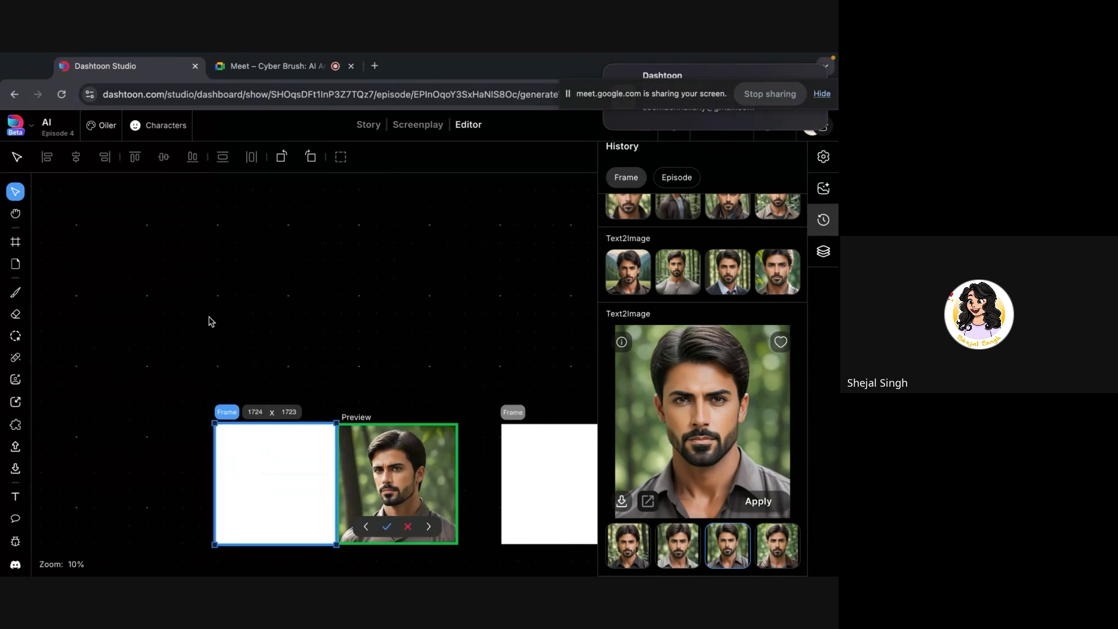
- Add the mountain-backdrop portrait and the front-facing brown-jacket forest portrait from the frame's history beside the grey-shirt portrait
left_click(283, 450)
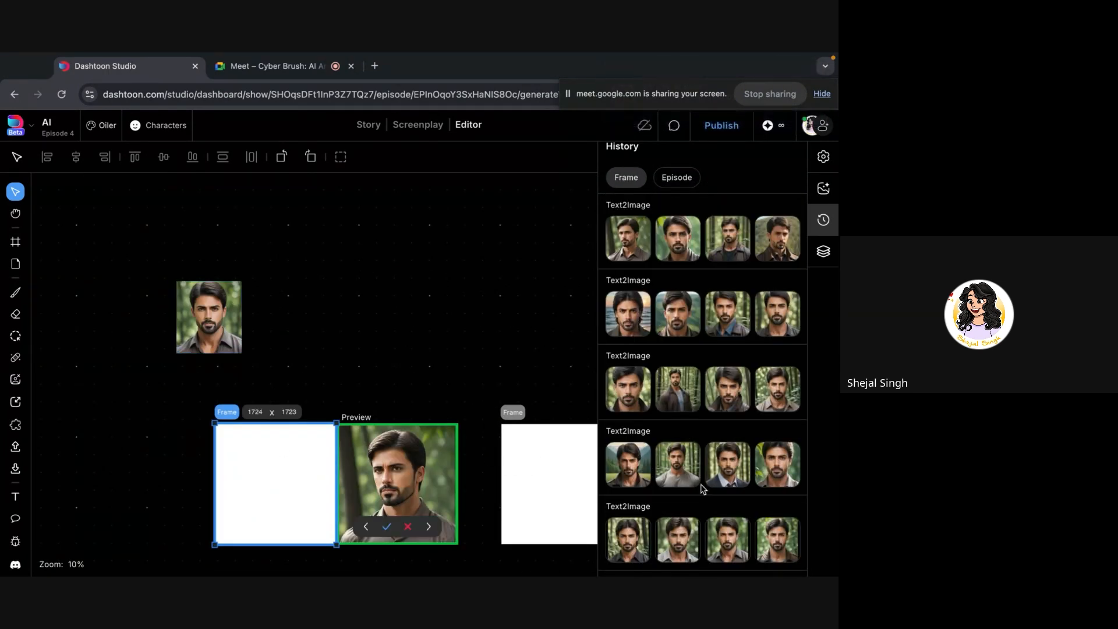
left_click(640, 482)
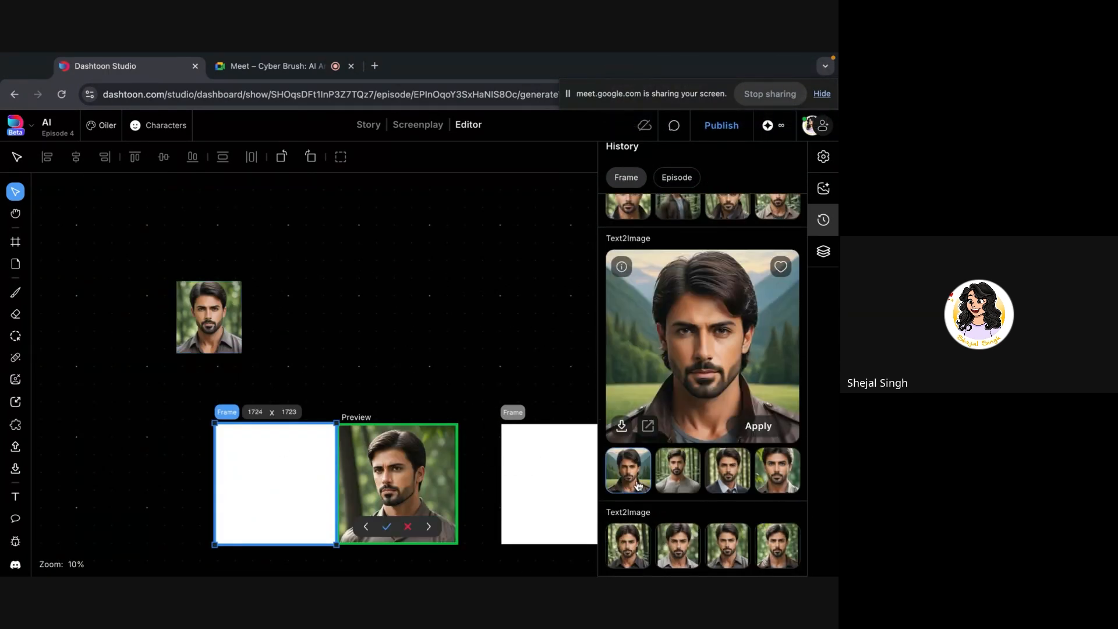
left_click_drag(637, 486, 289, 330)
left_click(274, 489)
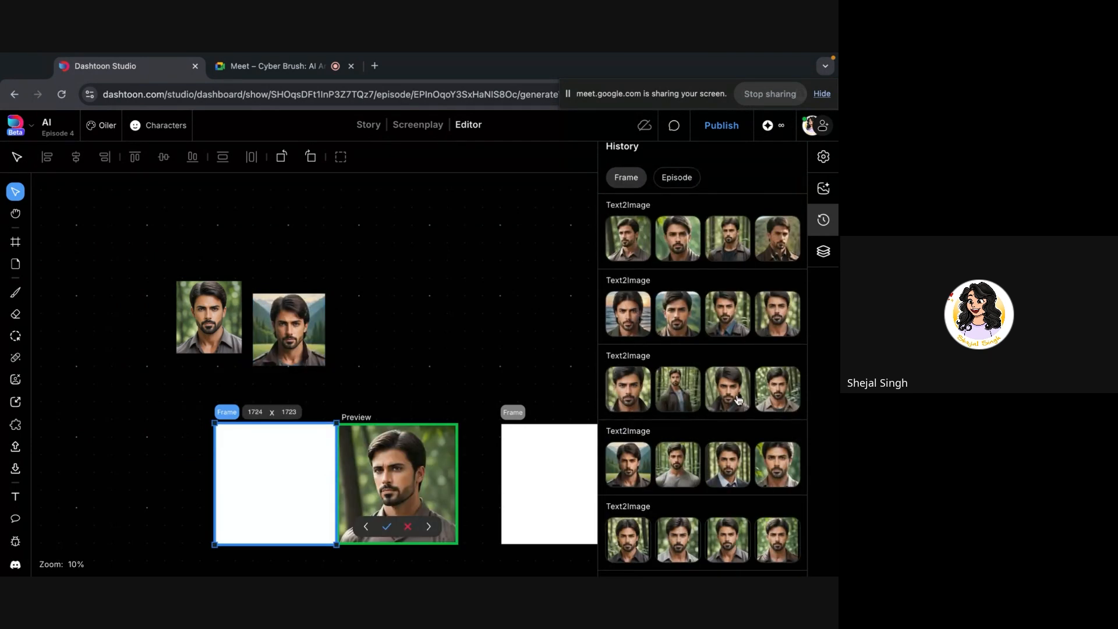
scroll(738, 399, "up", 1)
left_click_drag(738, 400, 417, 334)
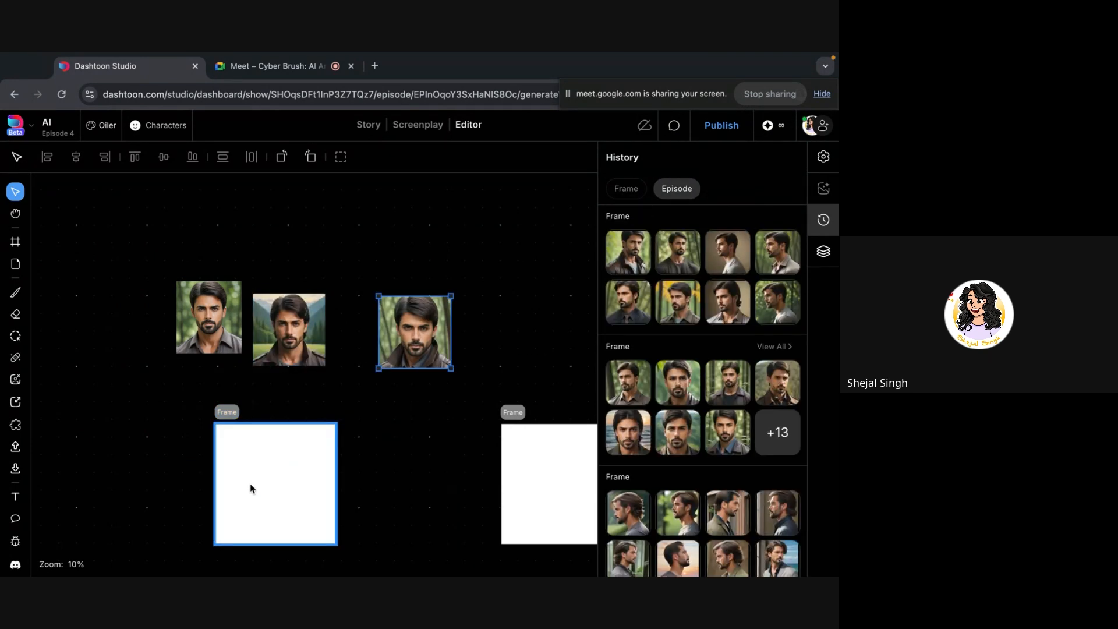
- Add the portrait with blue shirt under a jacket and the hillside portrait from the frame's history to the canvas lineup
left_click(250, 483)
left_click(743, 325)
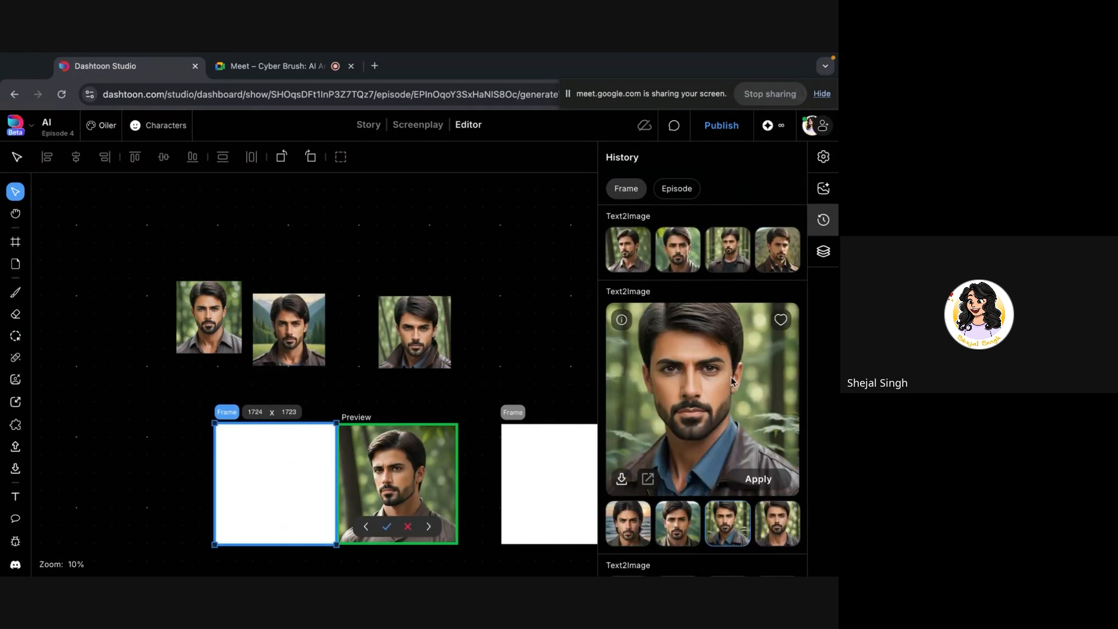
left_click_drag(728, 525, 494, 326)
left_click(263, 483)
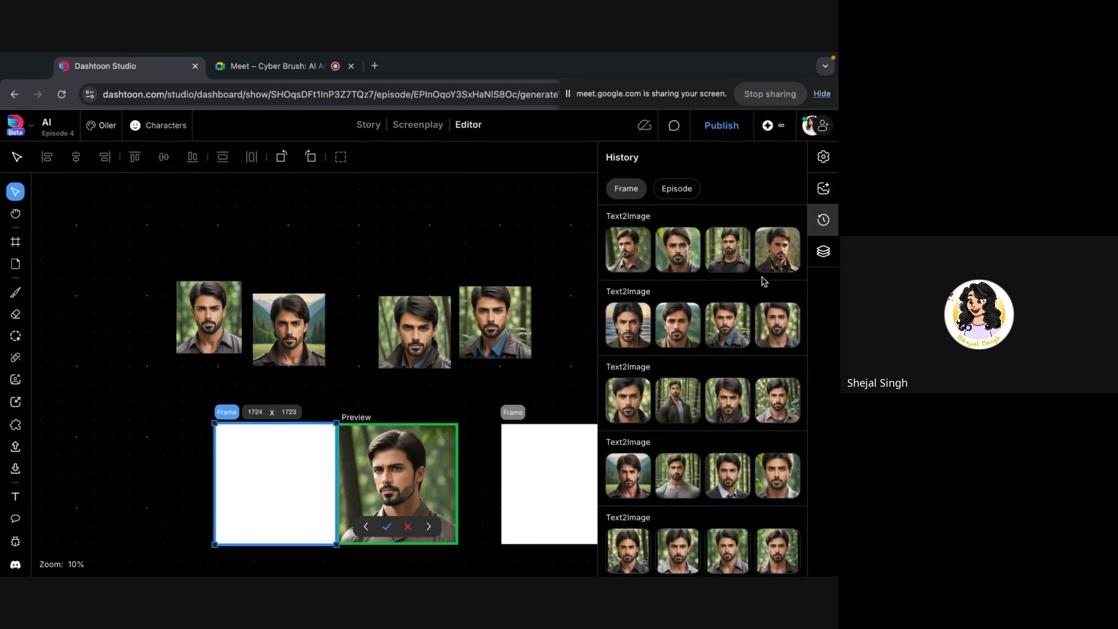
left_click(767, 272)
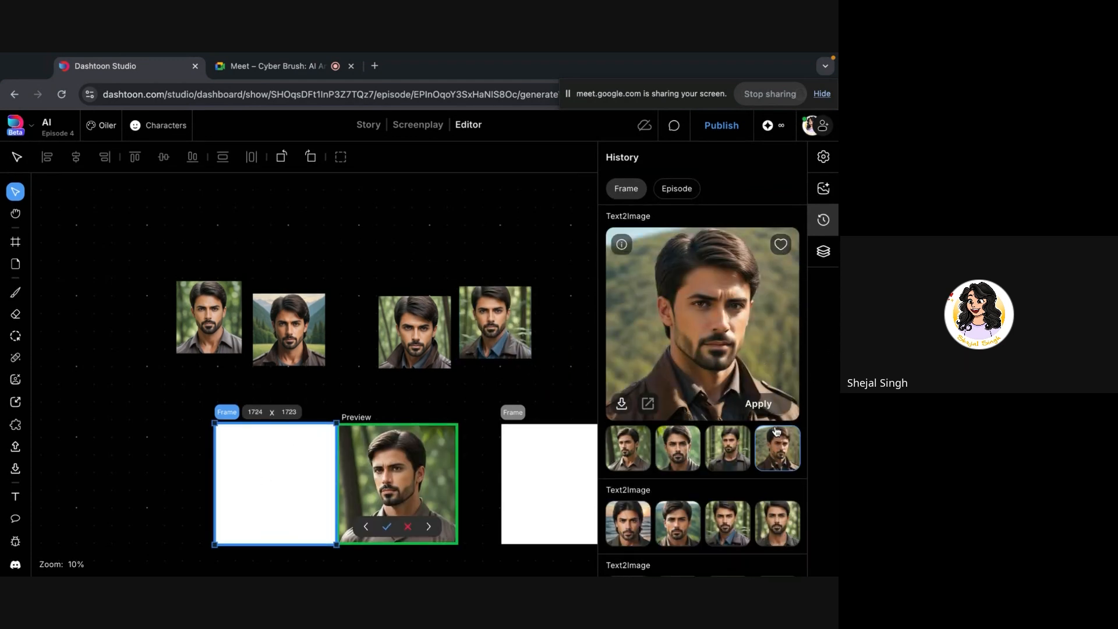
left_click_drag(788, 467, 582, 317)
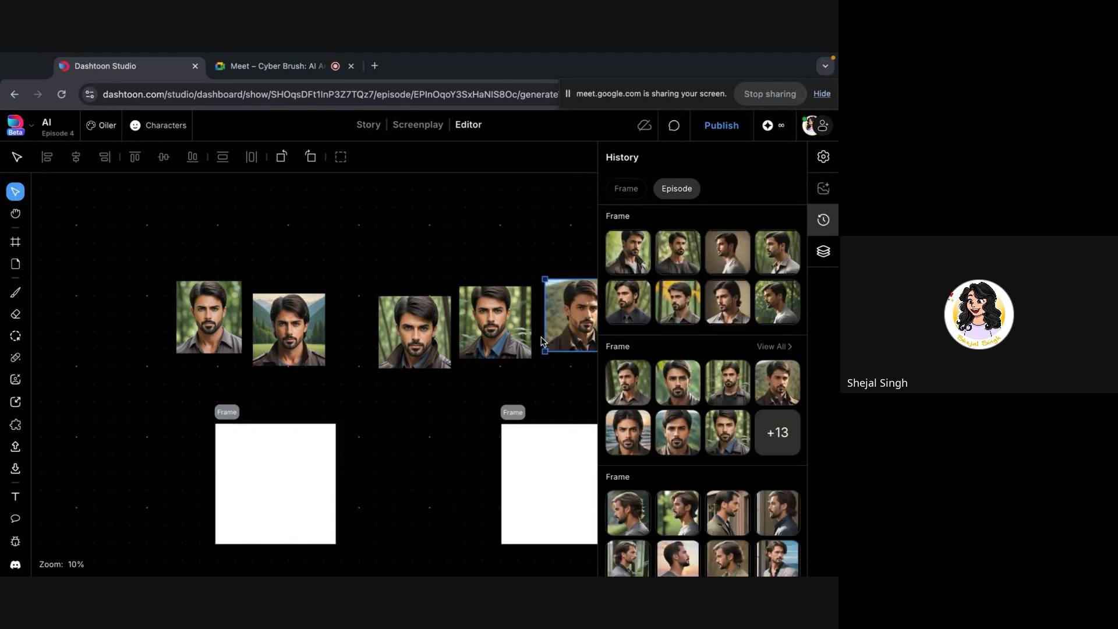
- Place the suit-and-tie portrait from the frame's history on the canvas above the other portraits
left_click(297, 482)
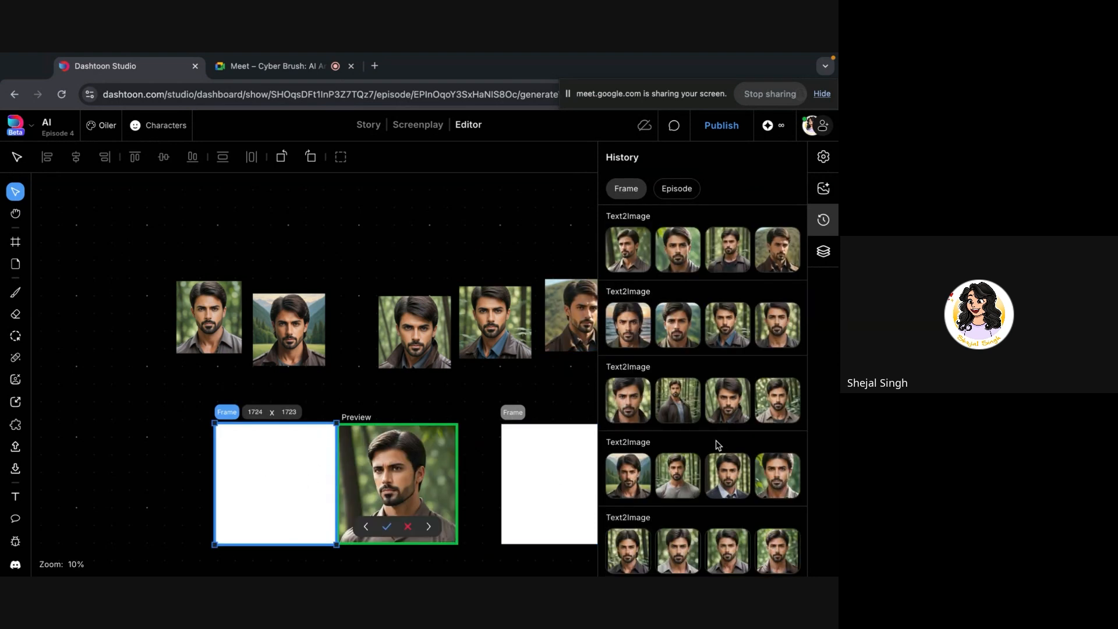
scroll(707, 453, "down", 1)
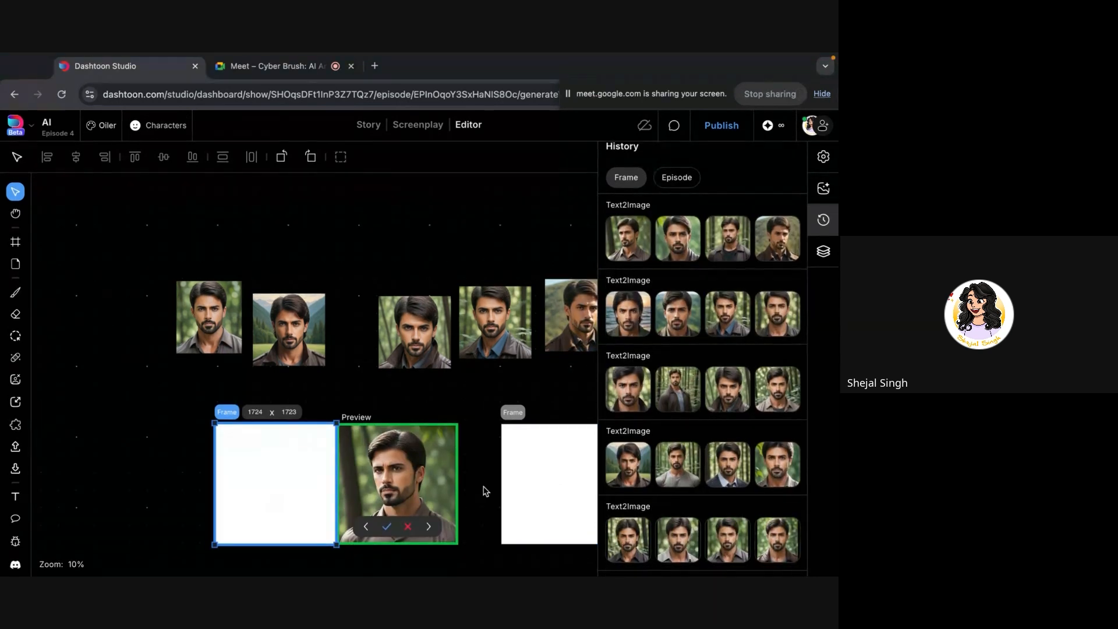
scroll(777, 422, "up", 1)
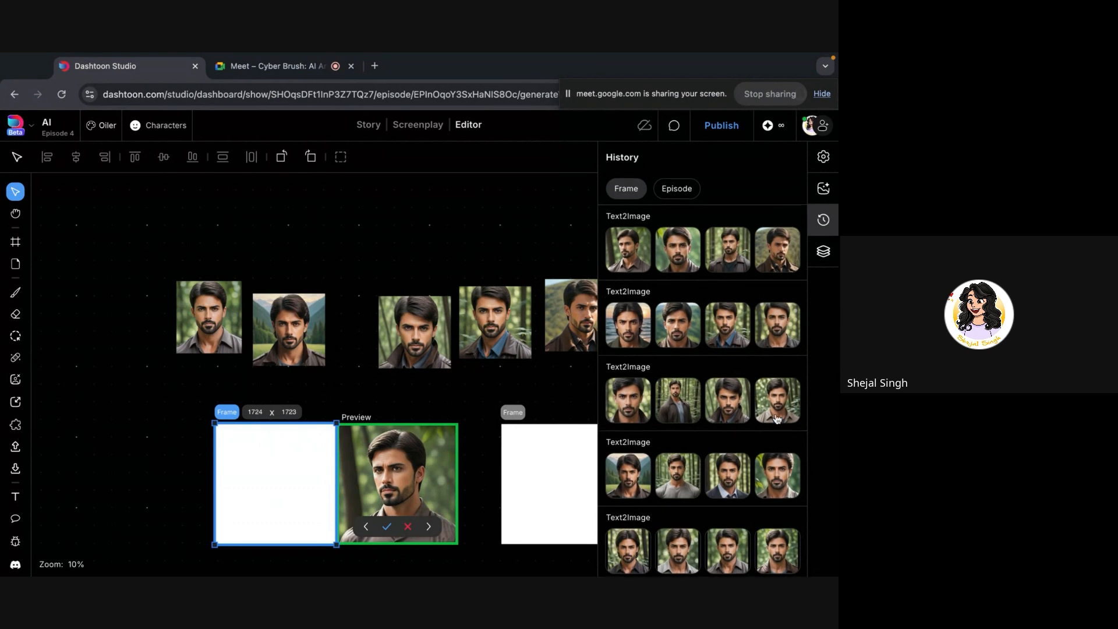
left_click(740, 489)
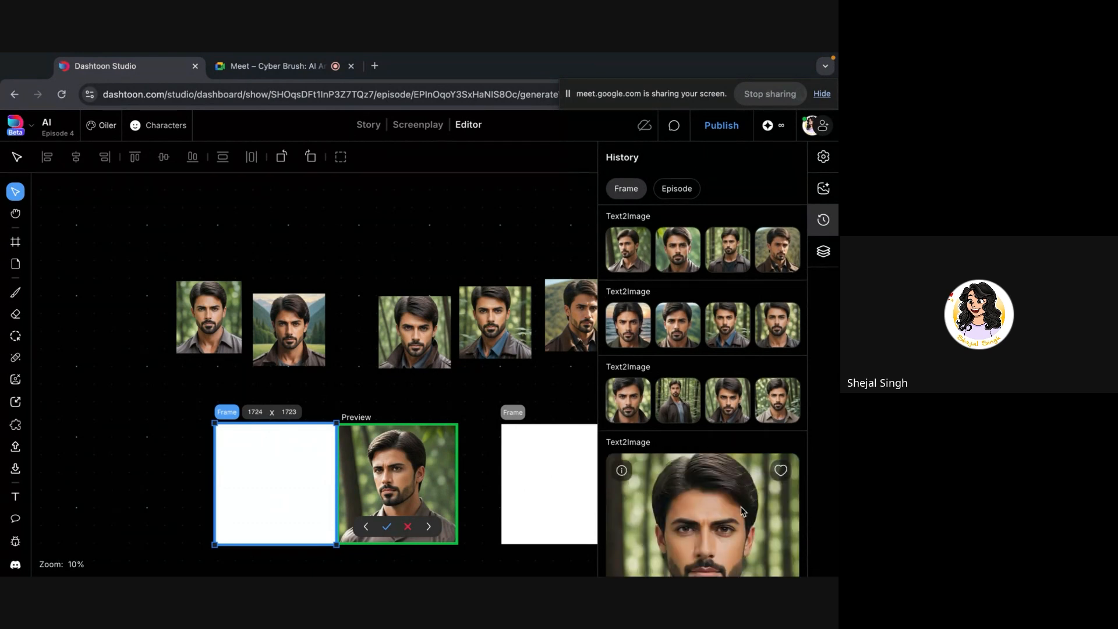
left_click_drag(740, 515, 379, 260)
- Arrange the six portraits in one evenly spaced row: grey shirt, mountain, suit, brown jacket, blue shirt, hillside
left_click_drag(178, 326, 98, 324)
left_click_drag(260, 332, 175, 318)
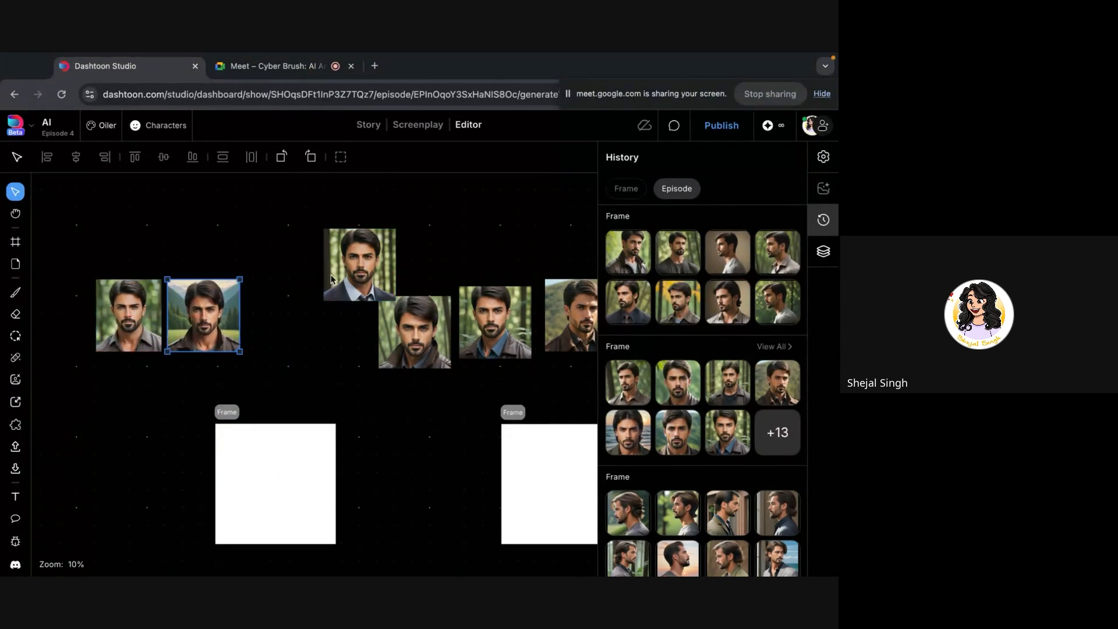
left_click_drag(331, 274, 252, 324)
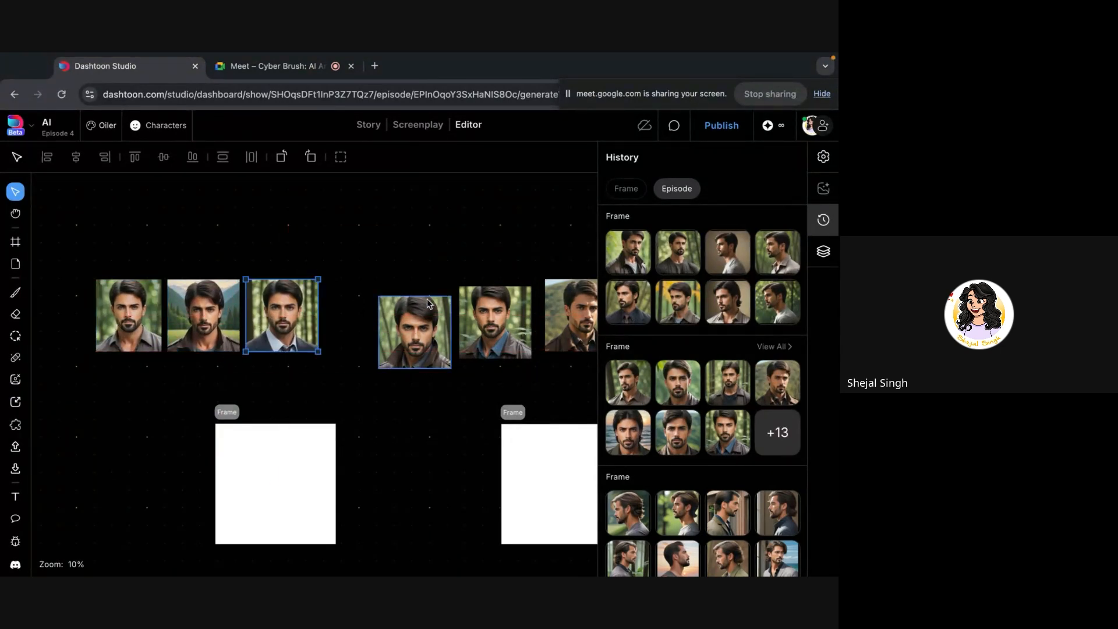
left_click_drag(427, 305, 373, 289)
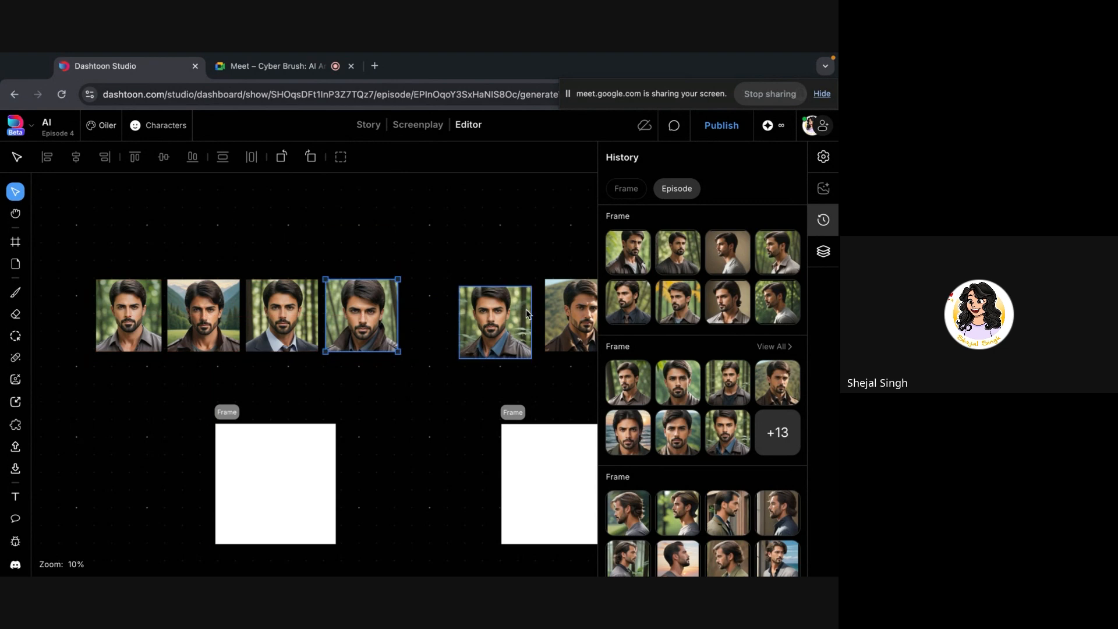
left_click_drag(529, 311, 475, 304)
left_click_drag(548, 311, 500, 311)
left_click(432, 208)
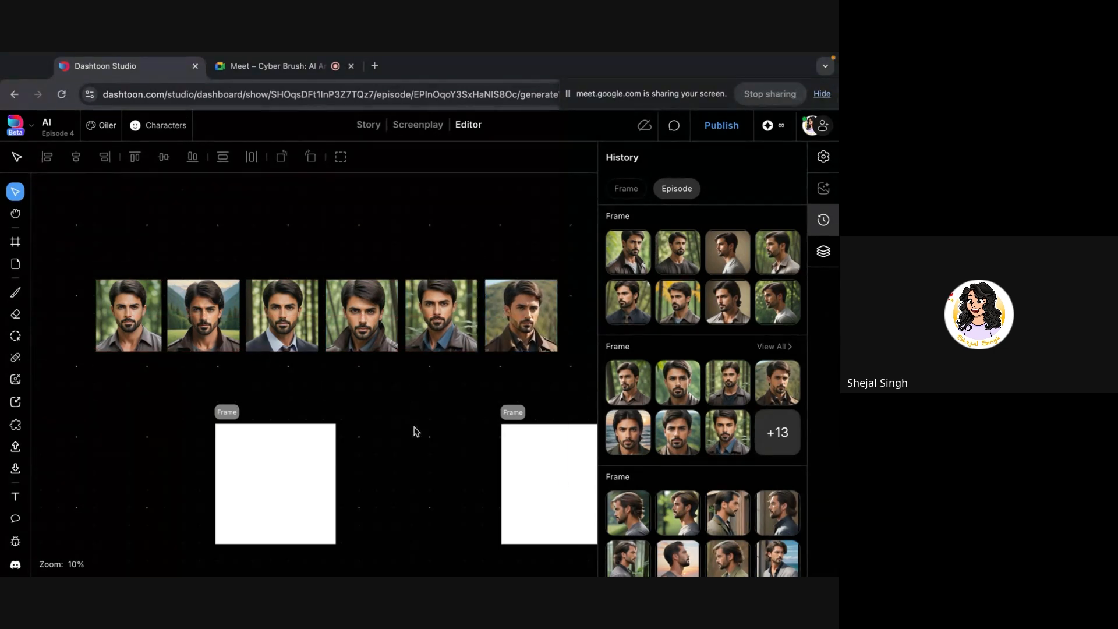
- Move the mountain-backdrop portrait above the row and put the brown-jacket portrait between the grey-shirt and suit portraits
scroll(147, 392, "left", 2)
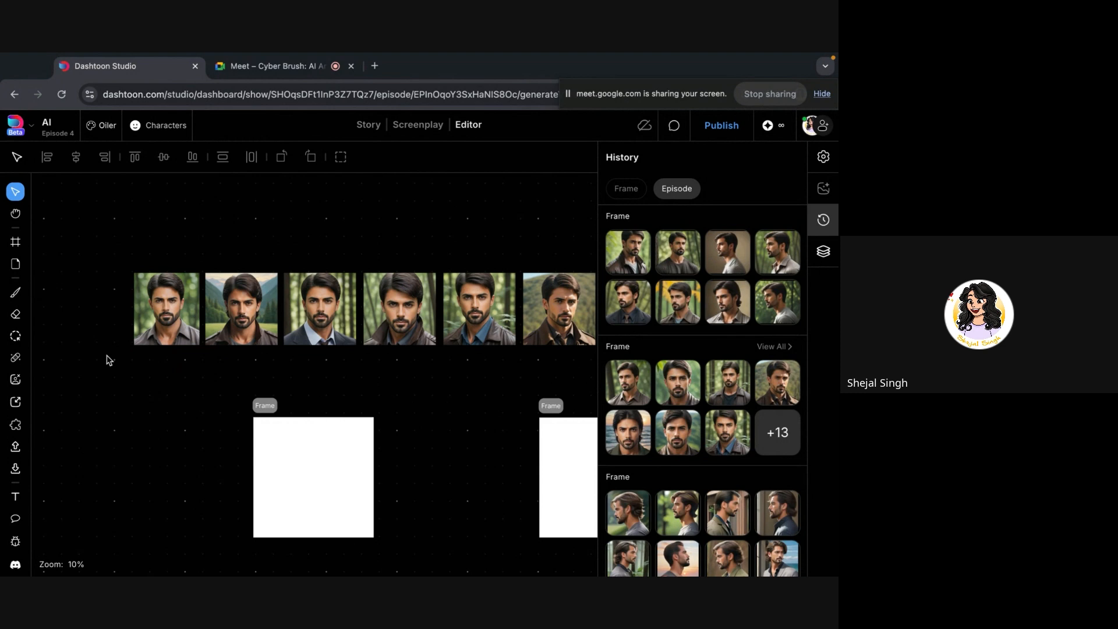
scroll(151, 309, "up", 3)
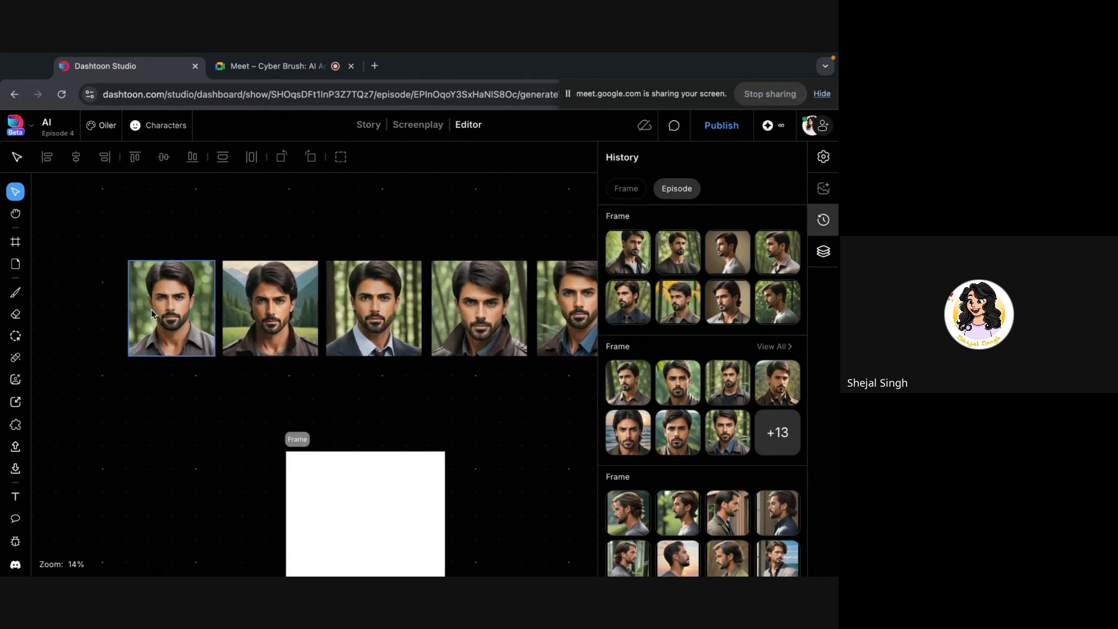
scroll(151, 309, "up", 1)
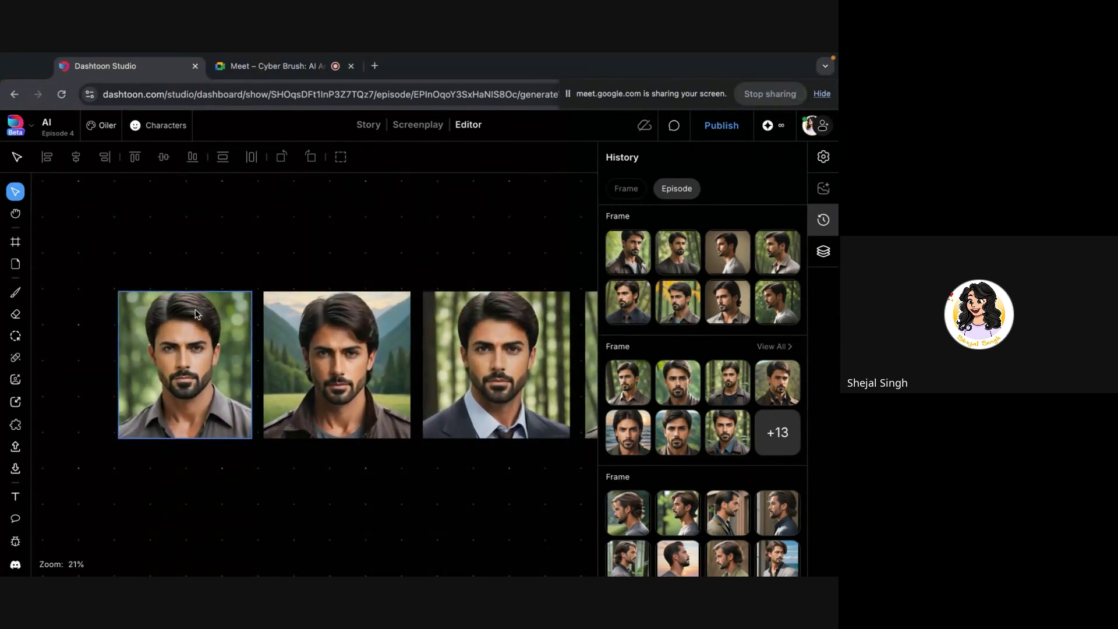
left_click(378, 380)
scroll(376, 380, "right", 5)
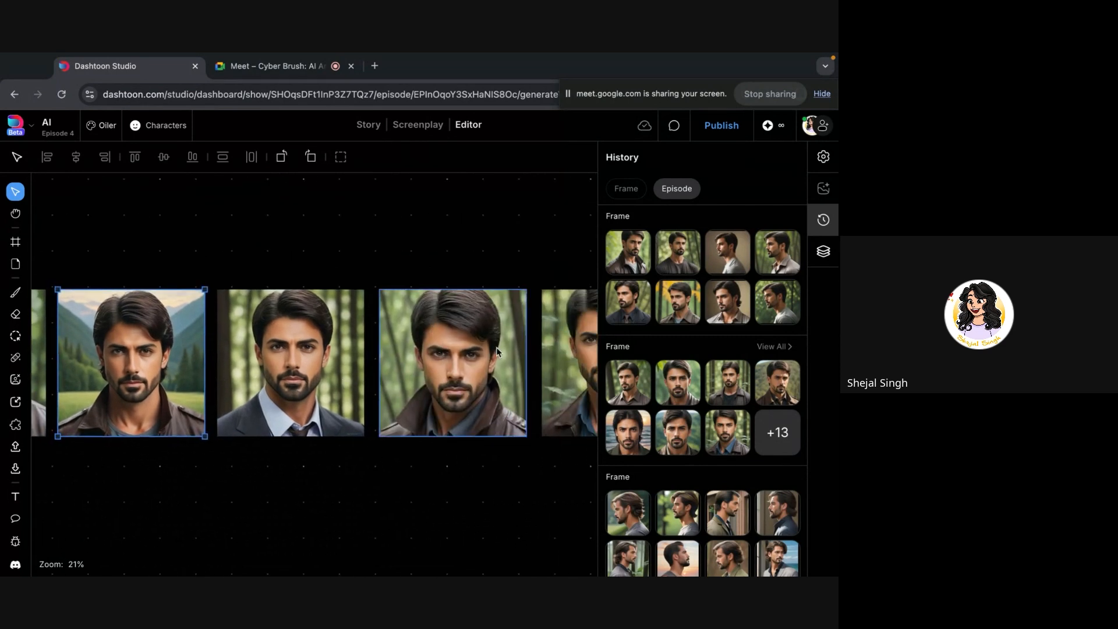
scroll(495, 354, "down", 3)
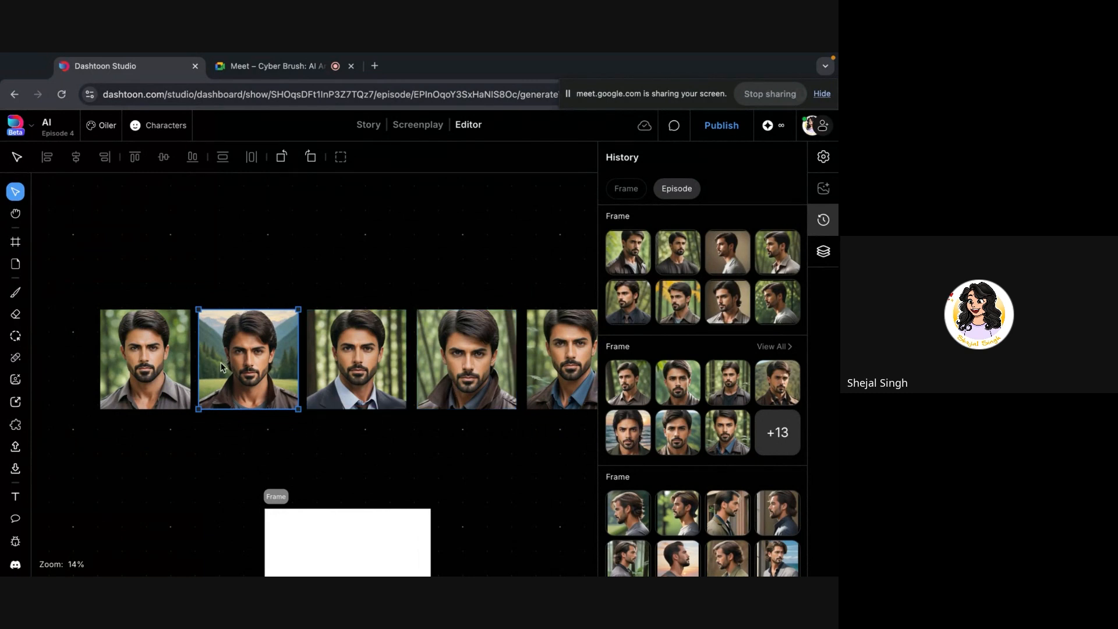
left_click_drag(252, 380, 251, 301)
left_click(390, 372)
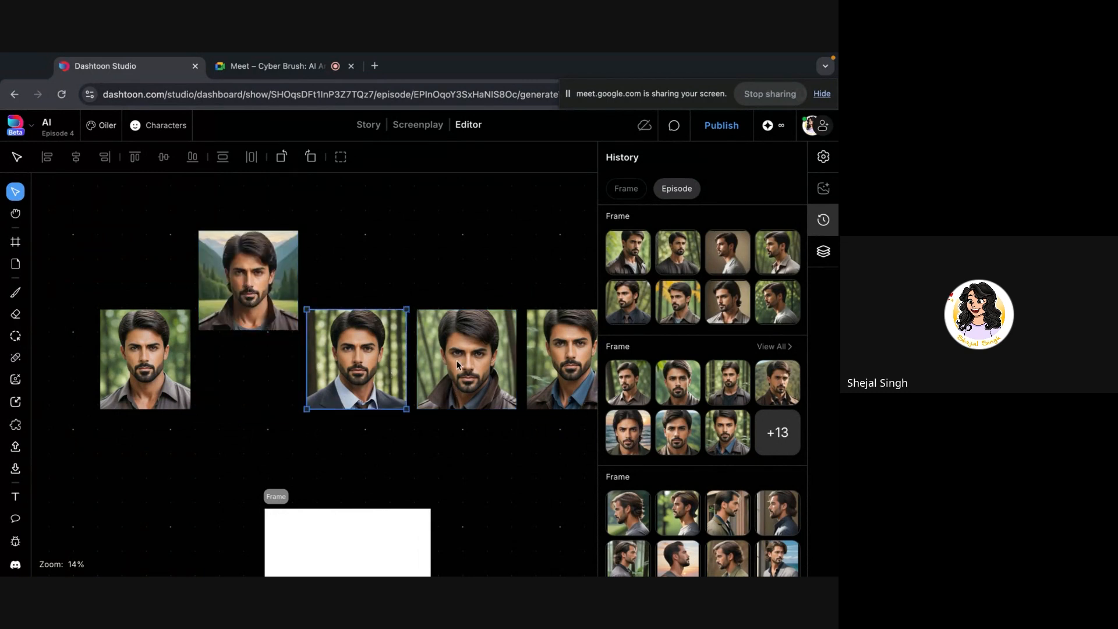
left_click_drag(457, 365, 259, 380)
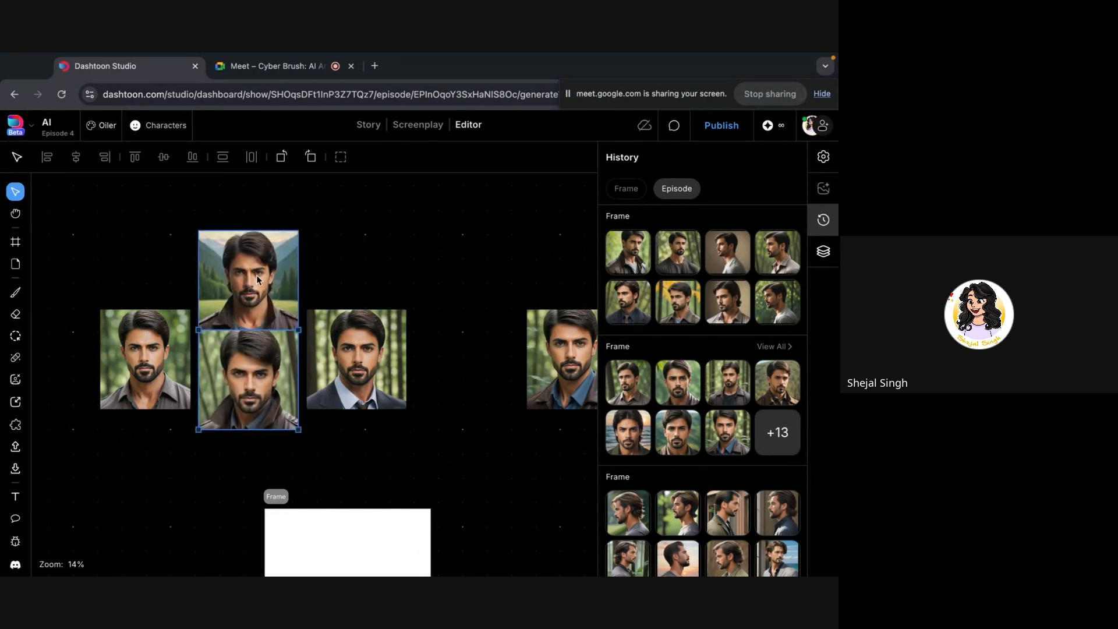
left_click_drag(258, 280, 258, 203)
left_click_drag(256, 383, 256, 363)
- Move the mountain-backdrop portrait to the start of the row, directly before the grey-shirt portrait
scroll(235, 431, "left", 2)
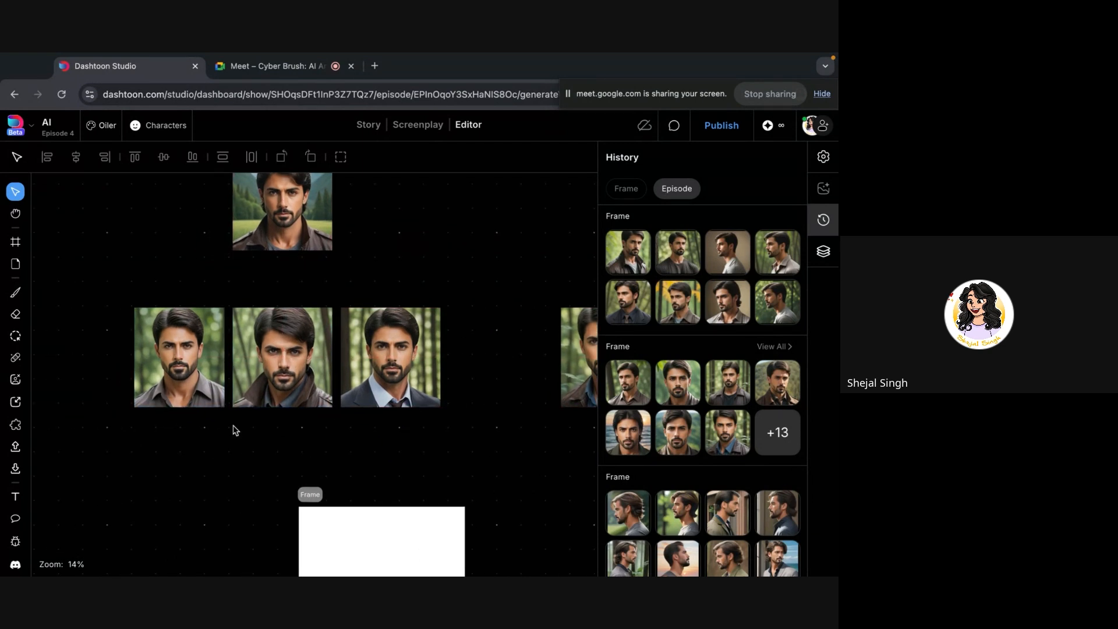
scroll(235, 430, "up", 5)
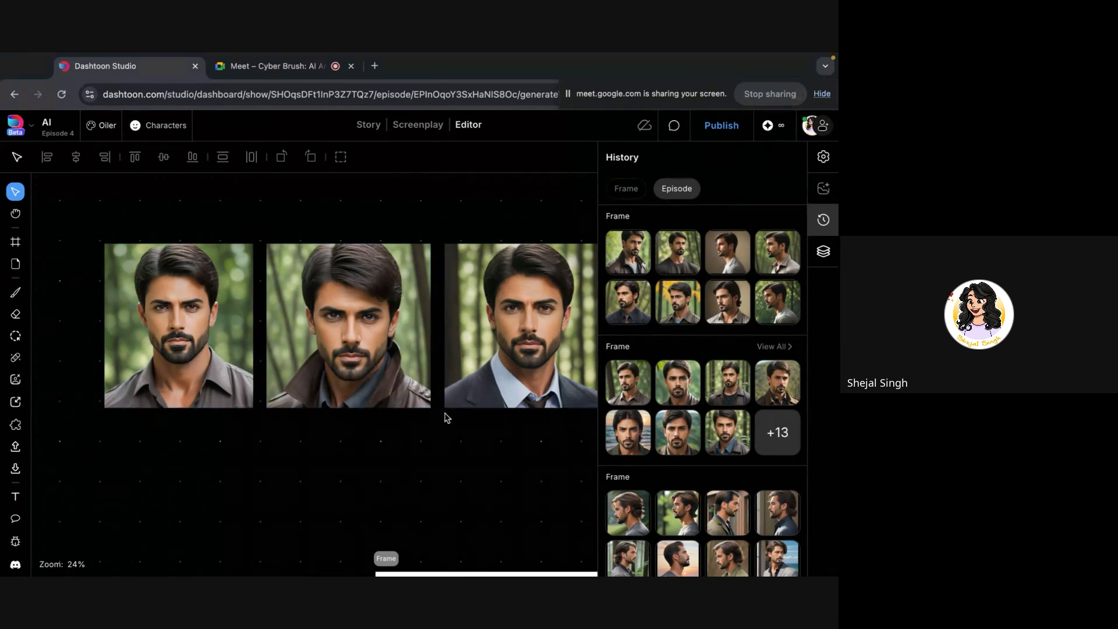
scroll(446, 416, "down", 5)
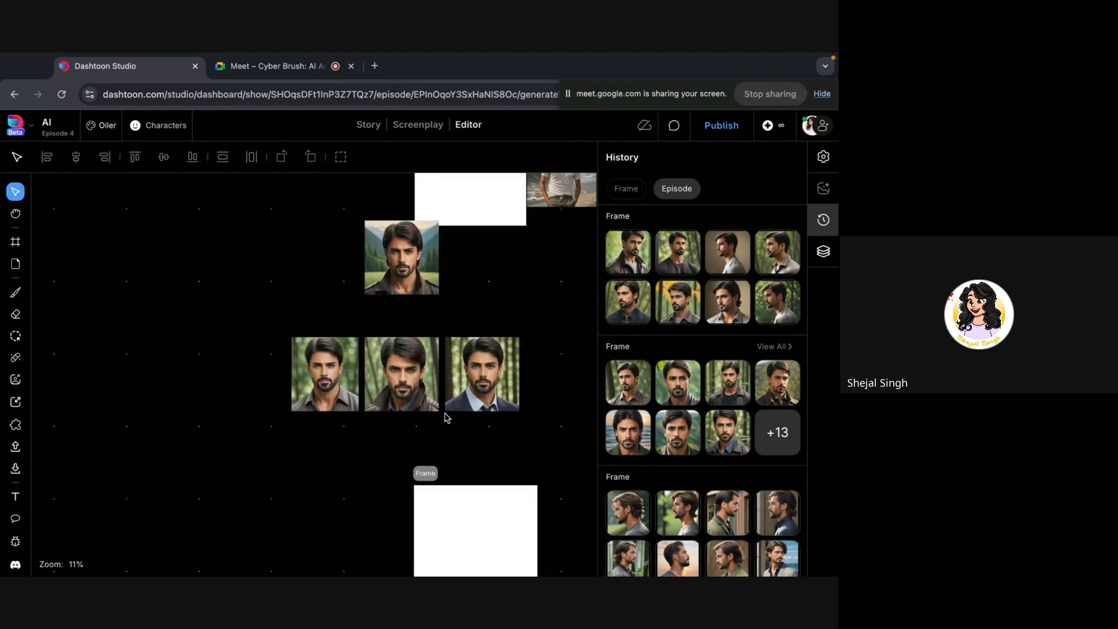
left_click_drag(411, 301, 258, 400)
left_click(294, 430)
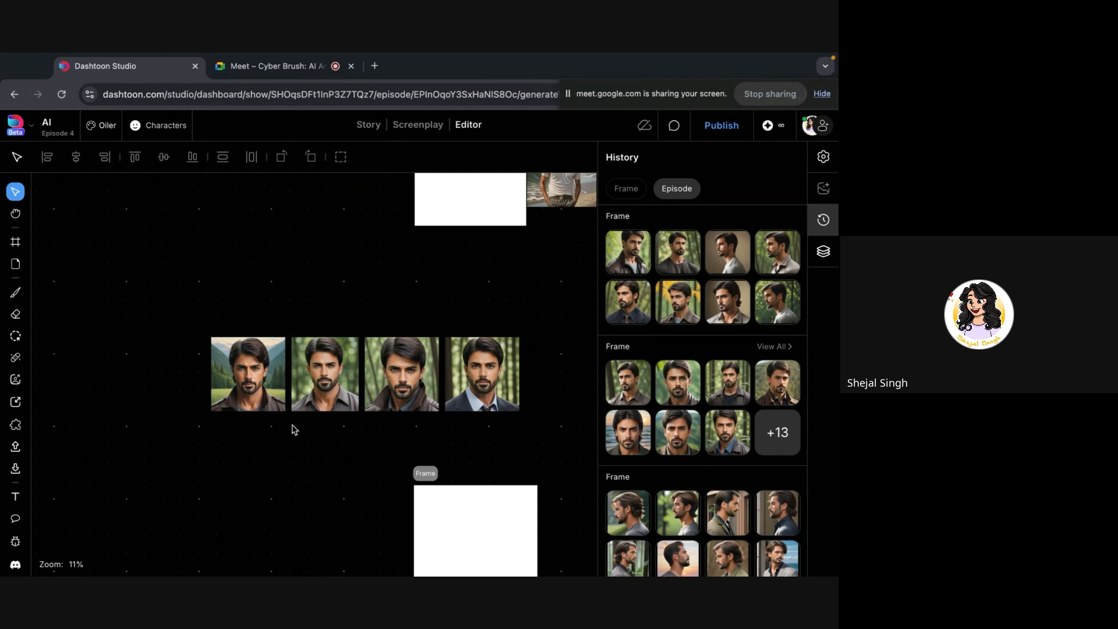
- Preview further portraits in the blank frame's history and place the open-brown-shirt forest portrait below the row of four
left_click(513, 521)
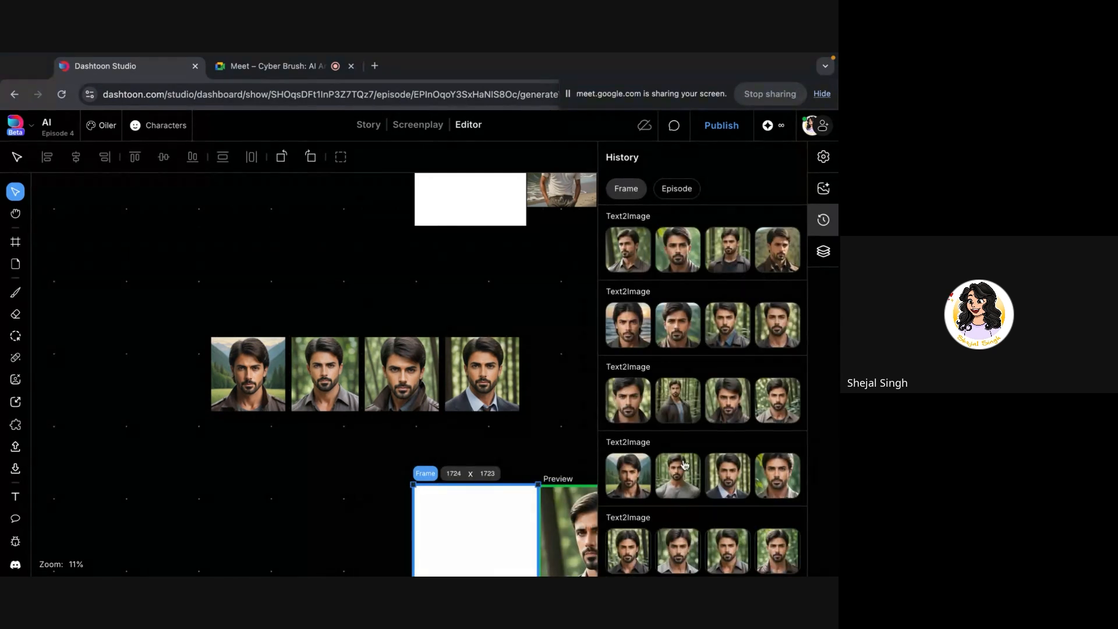
scroll(685, 466, "down", 1)
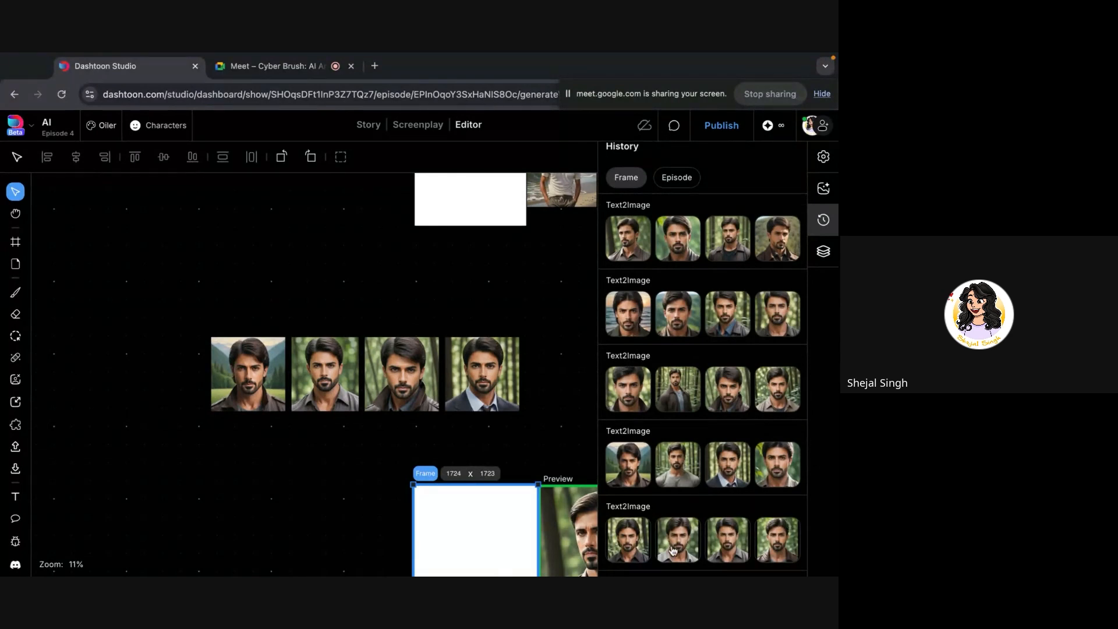
mouse_move(684, 544)
scroll(685, 498, "down", 3)
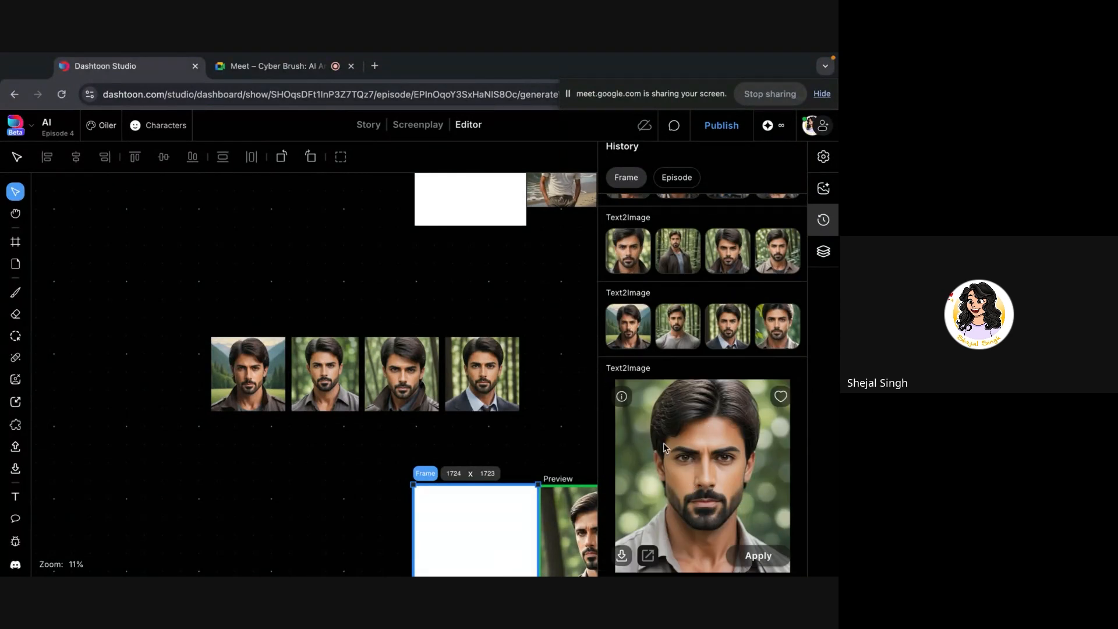
mouse_move(682, 342)
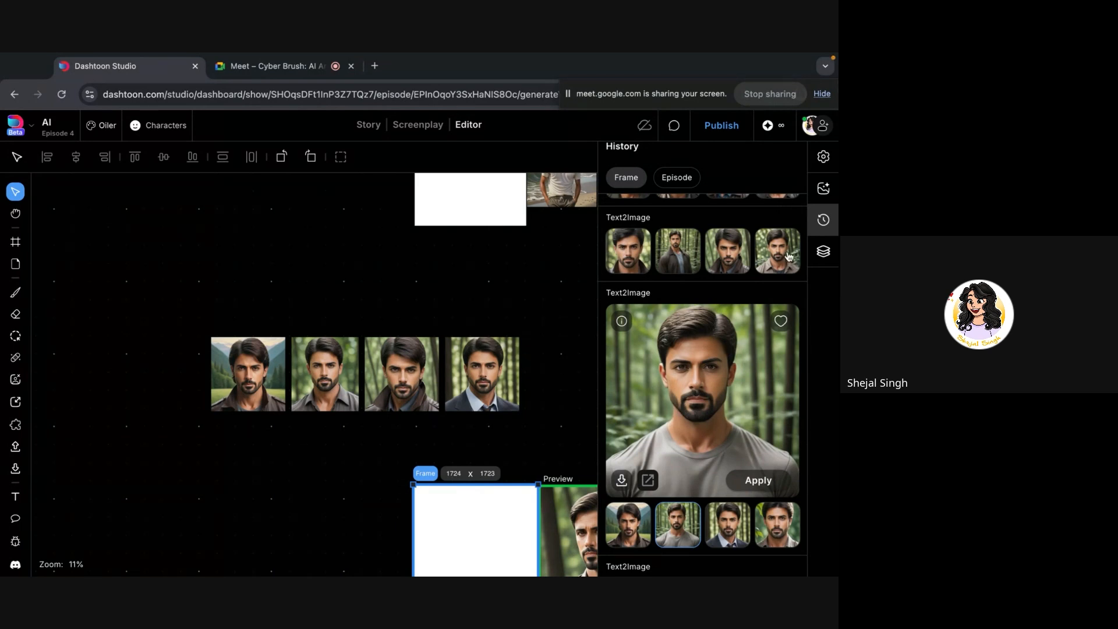
mouse_move(782, 257)
left_click_drag(766, 458, 258, 501)
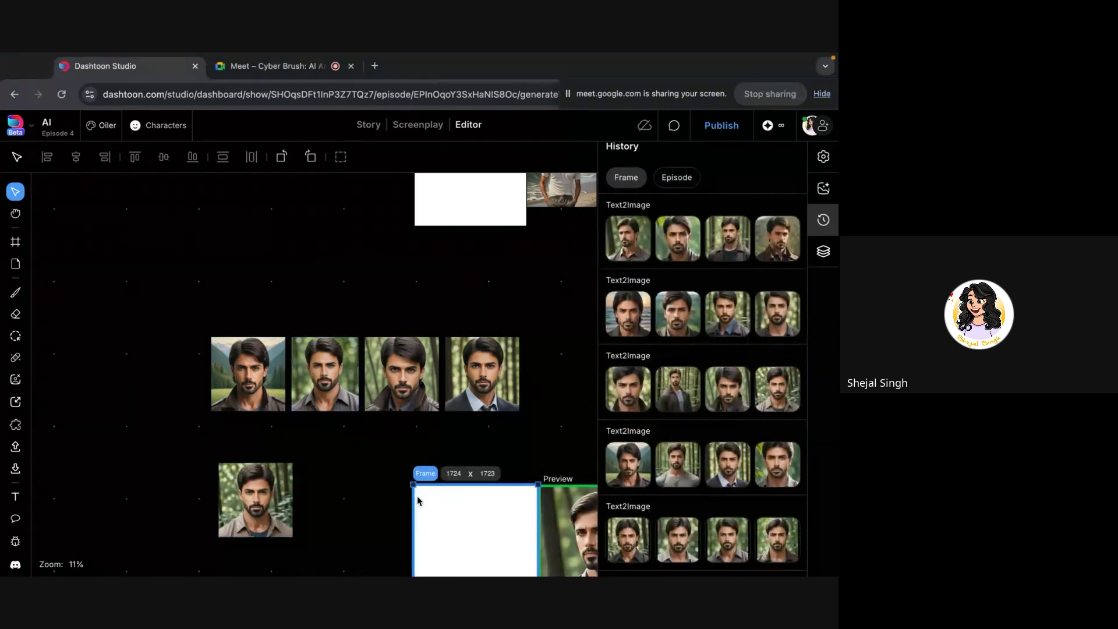
- Place the grey T-shirt forest portrait from the blank frame's history directly beside the open-brown-shirt portrait in the lower row
mouse_move(688, 454)
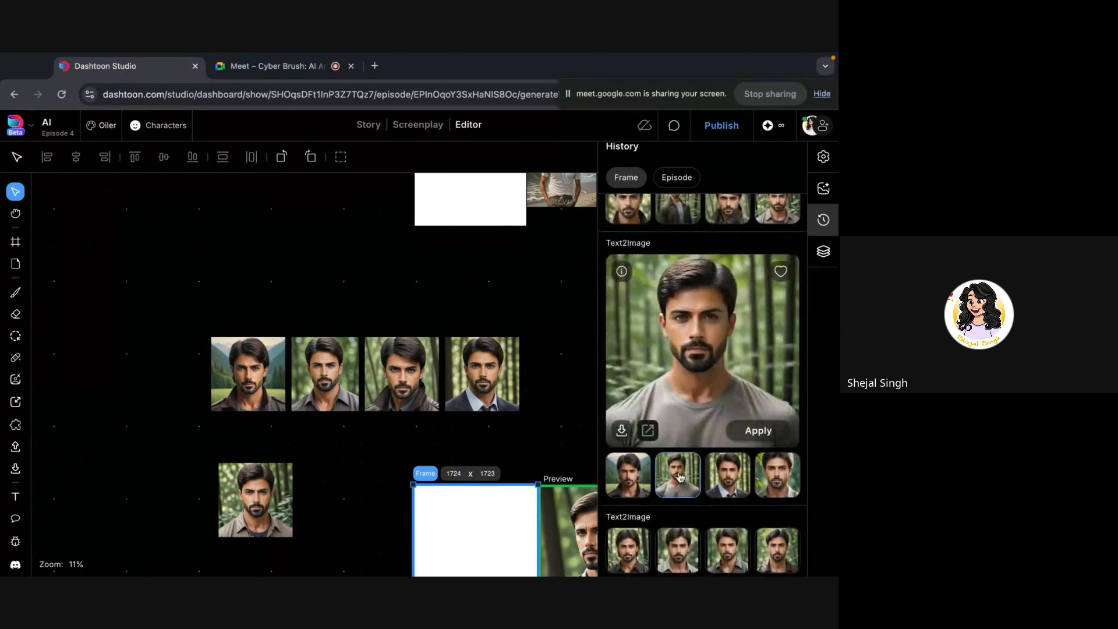
left_click_drag(680, 478, 324, 495)
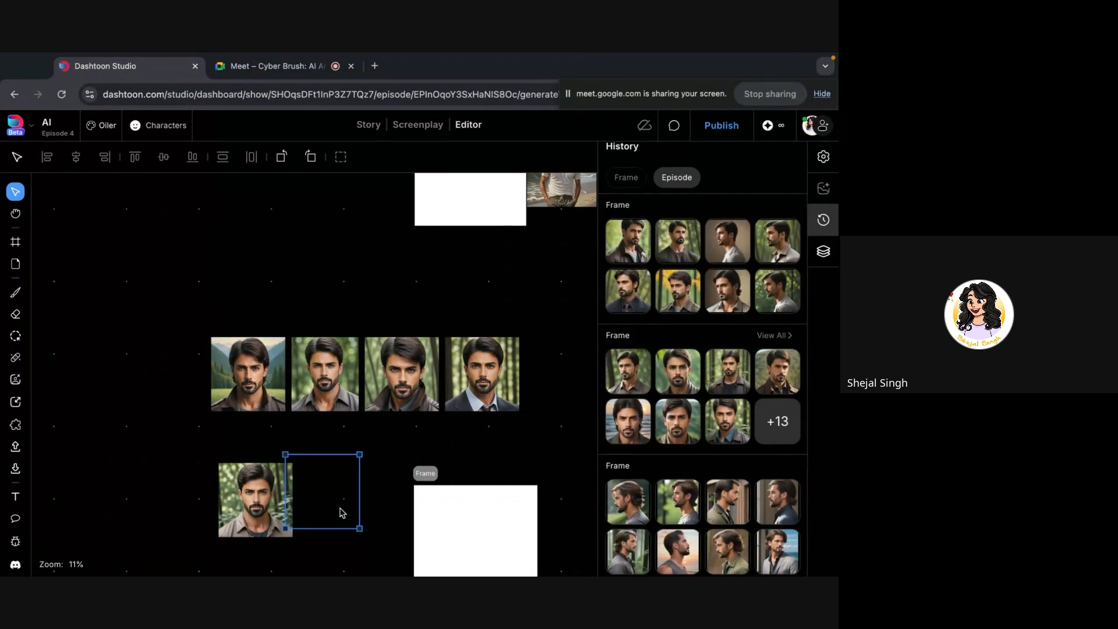
scroll(343, 516, "up", 3)
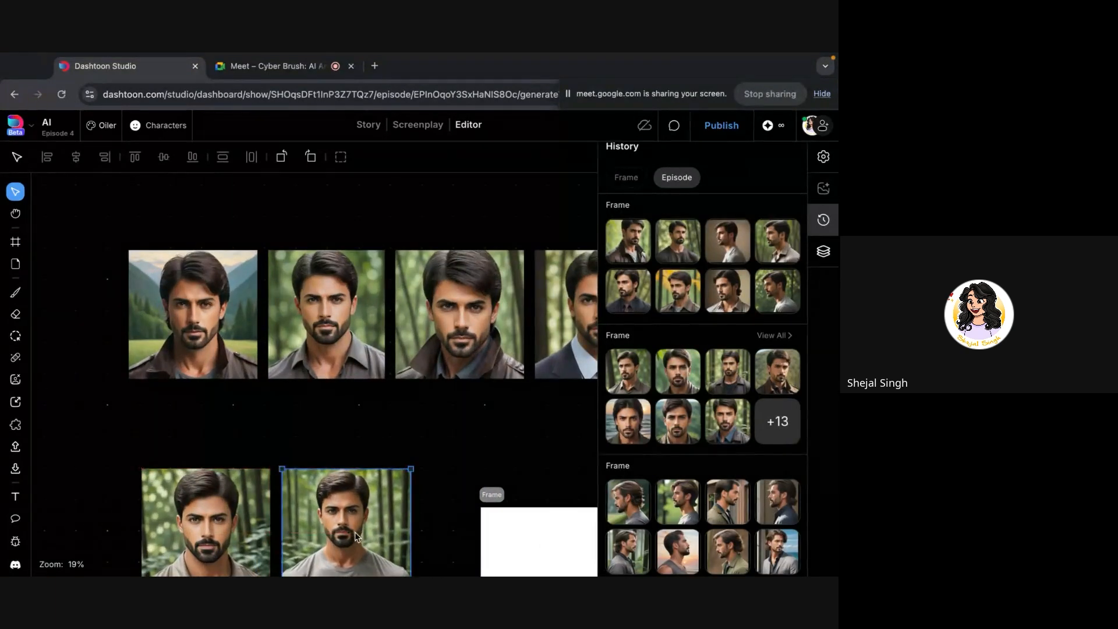
scroll(356, 536, "down", 3)
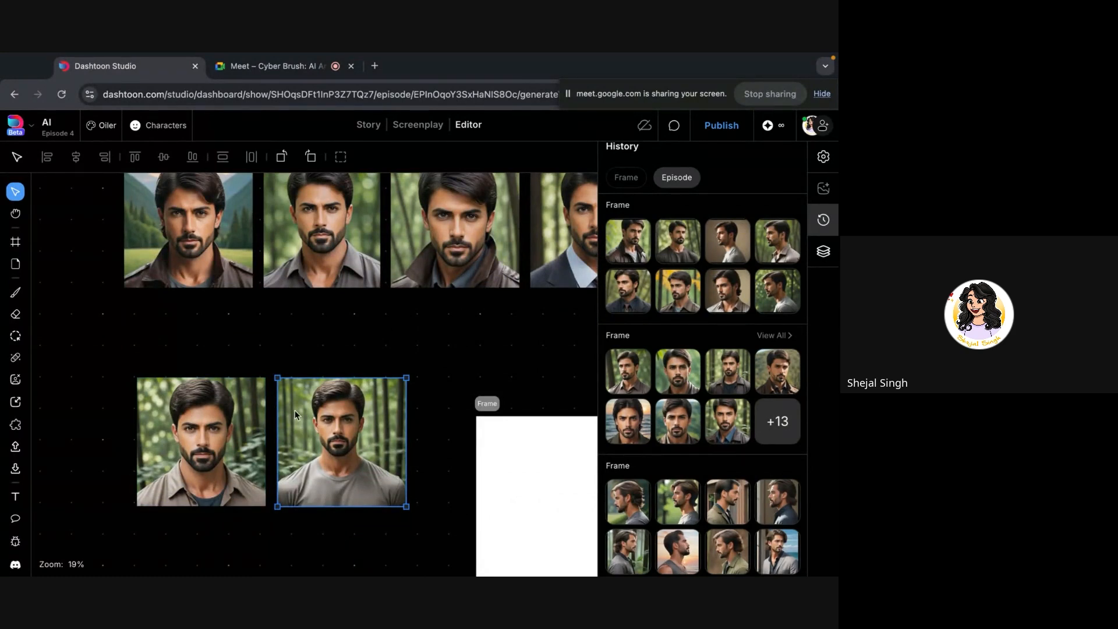
scroll(295, 415, "up", 2)
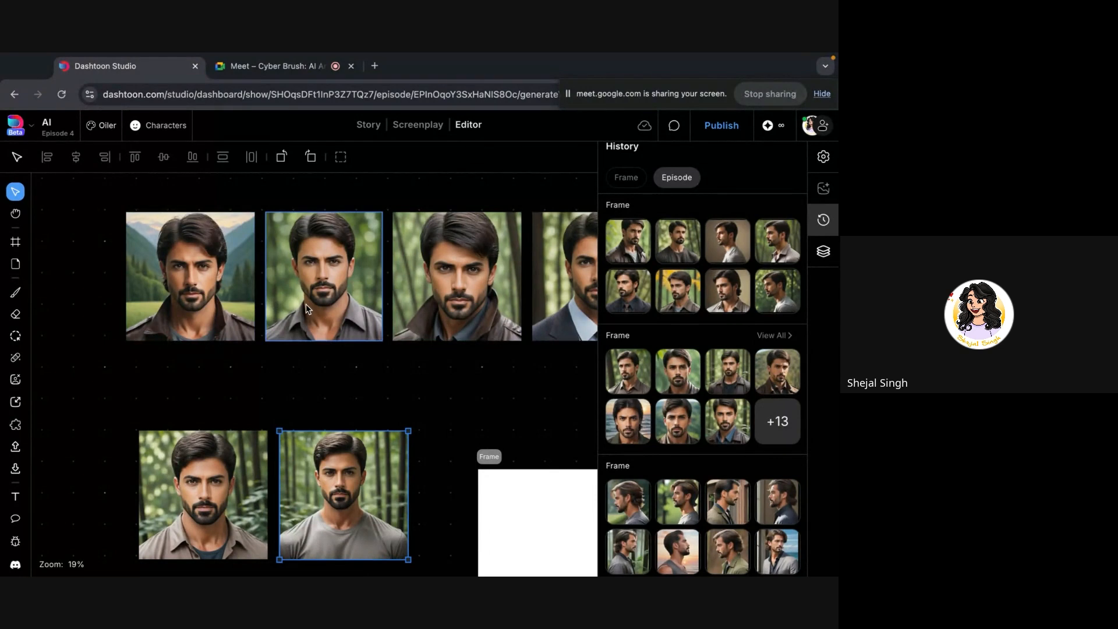
scroll(352, 338, "down", 3)
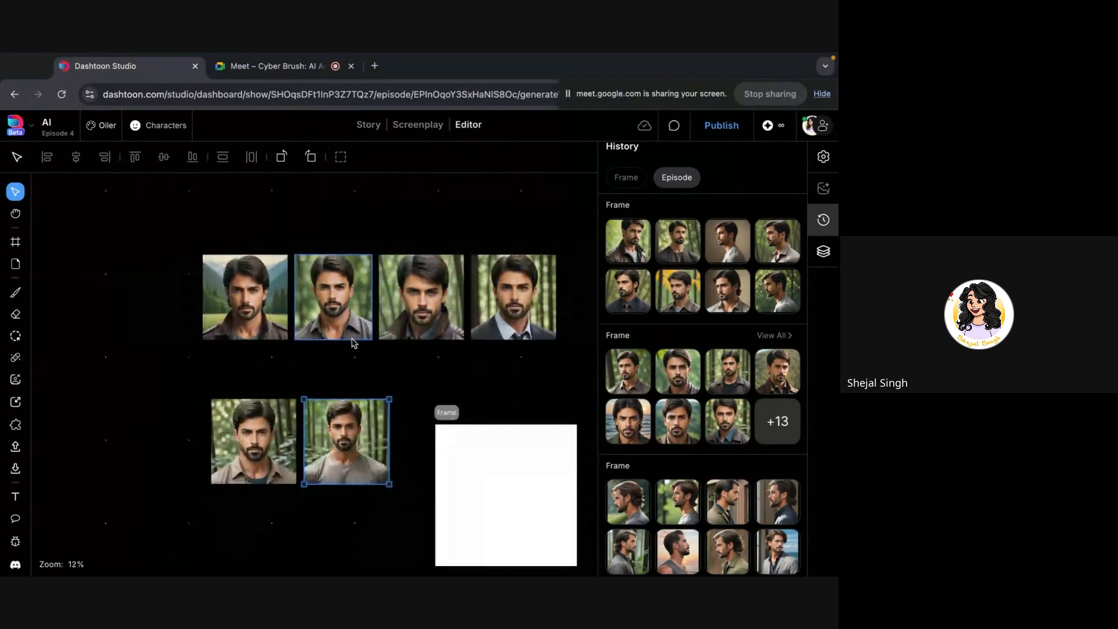
- Compare the two portraits in the lower row with those in the upper row for matching facial features
left_click(463, 466)
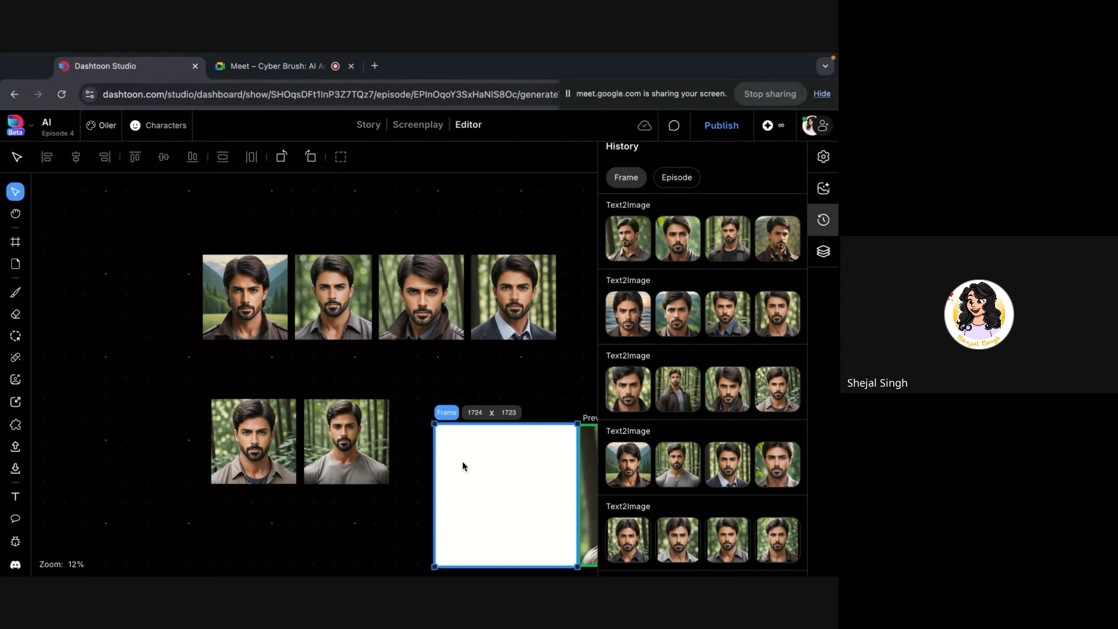
left_click(299, 452)
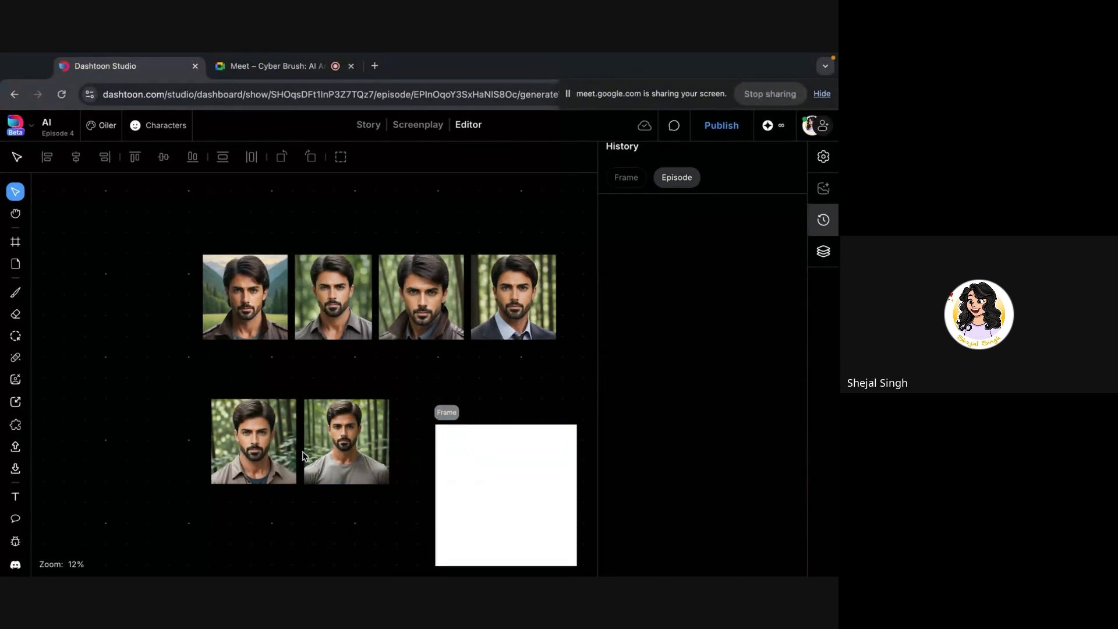
left_click(312, 452)
left_click(425, 308)
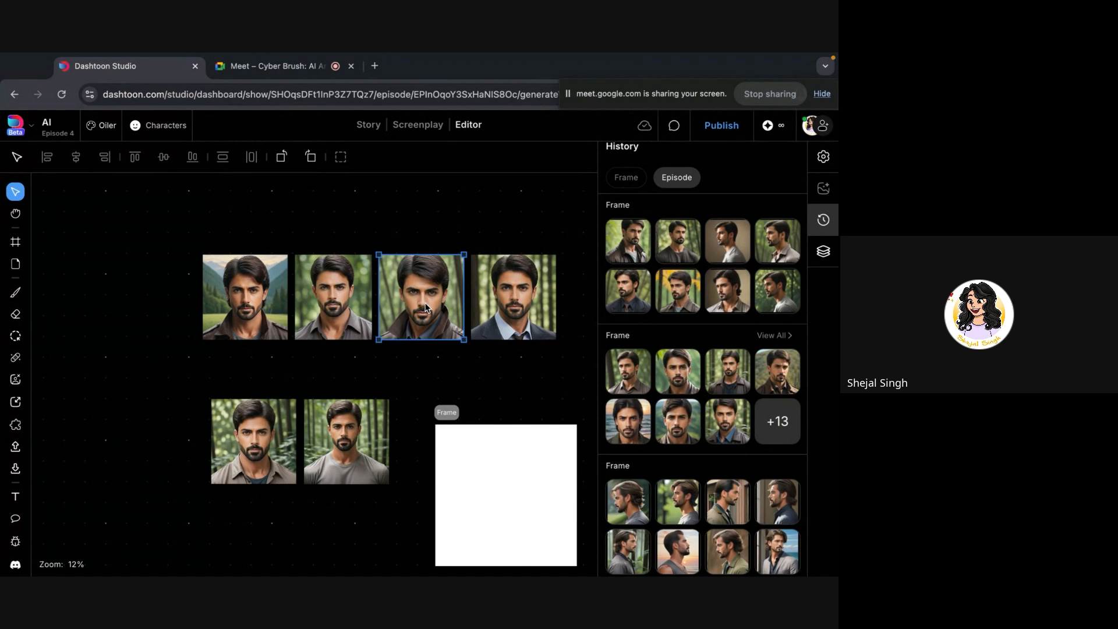
left_click(416, 452)
scroll(416, 452, "right", 2)
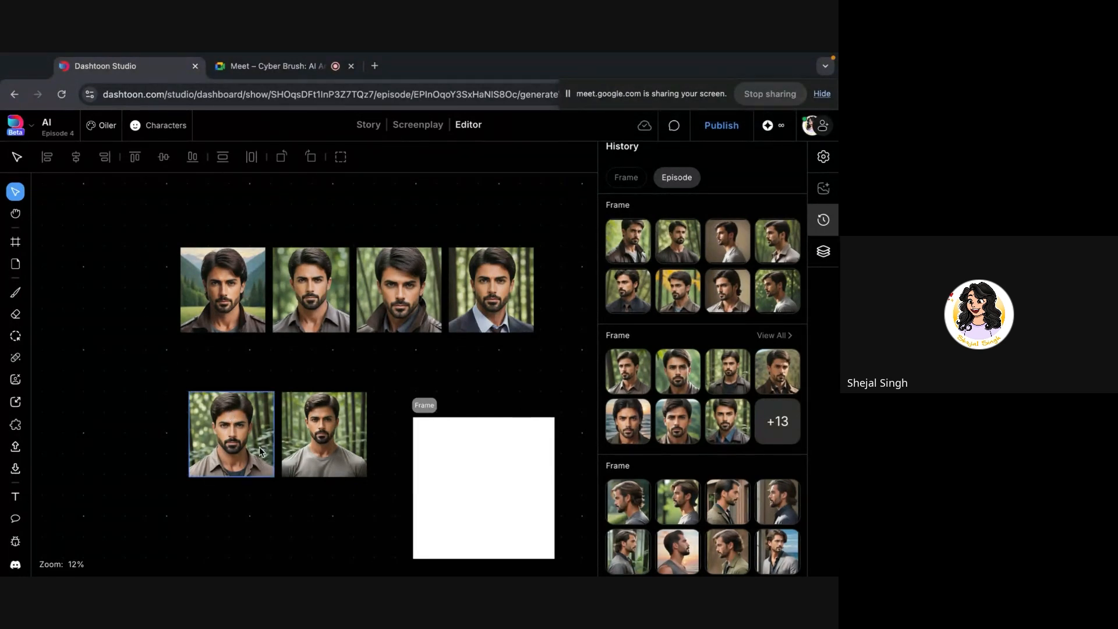
left_click(326, 436)
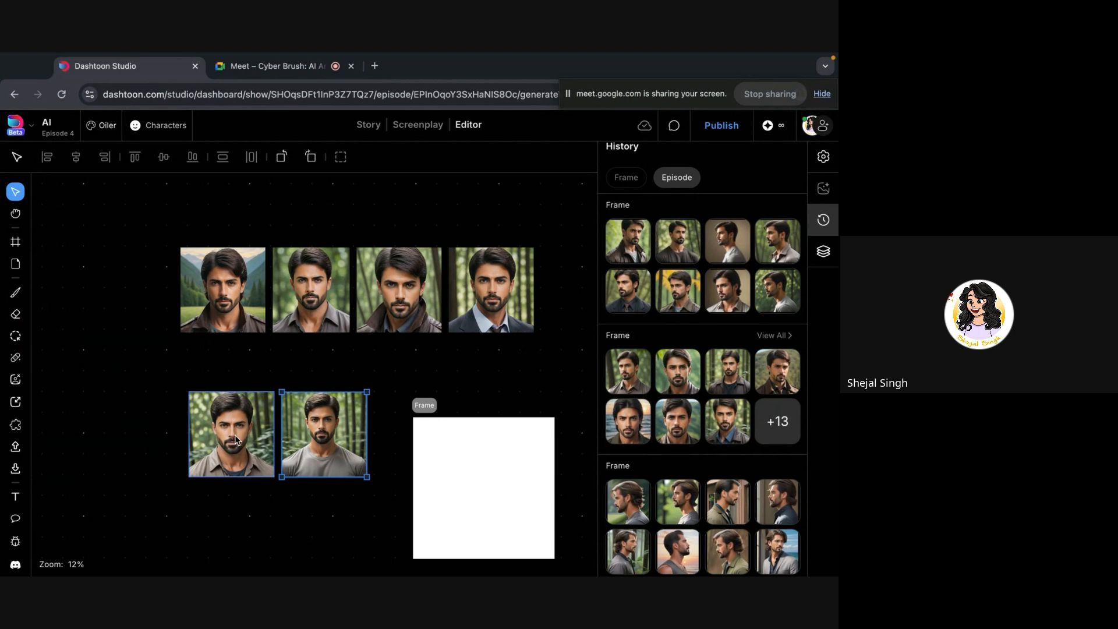
scroll(235, 441, "up", 3)
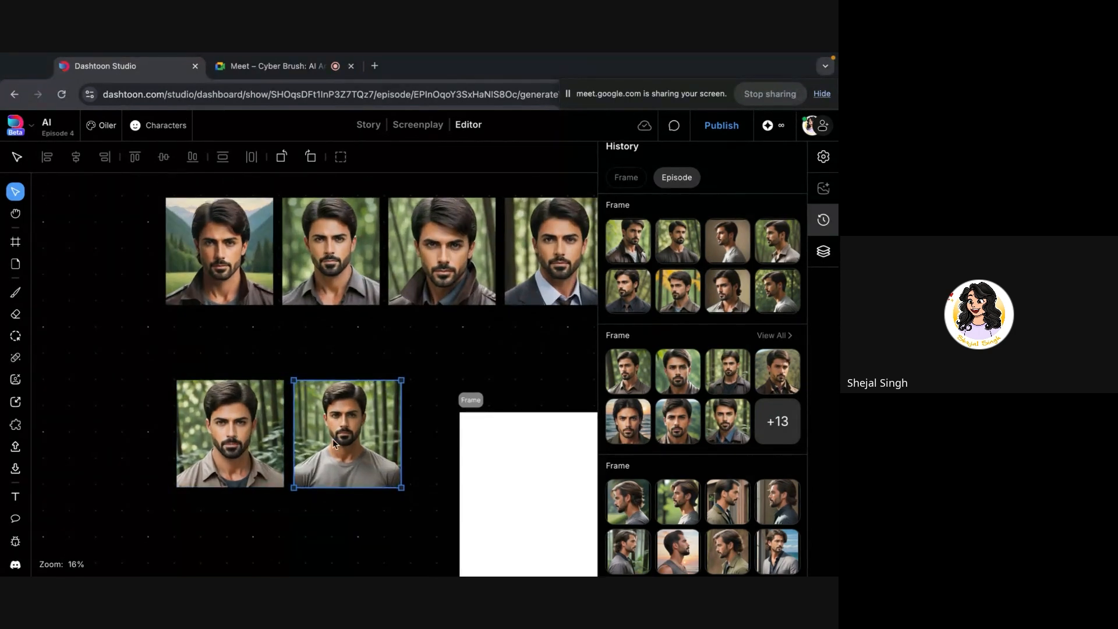
left_click(248, 452)
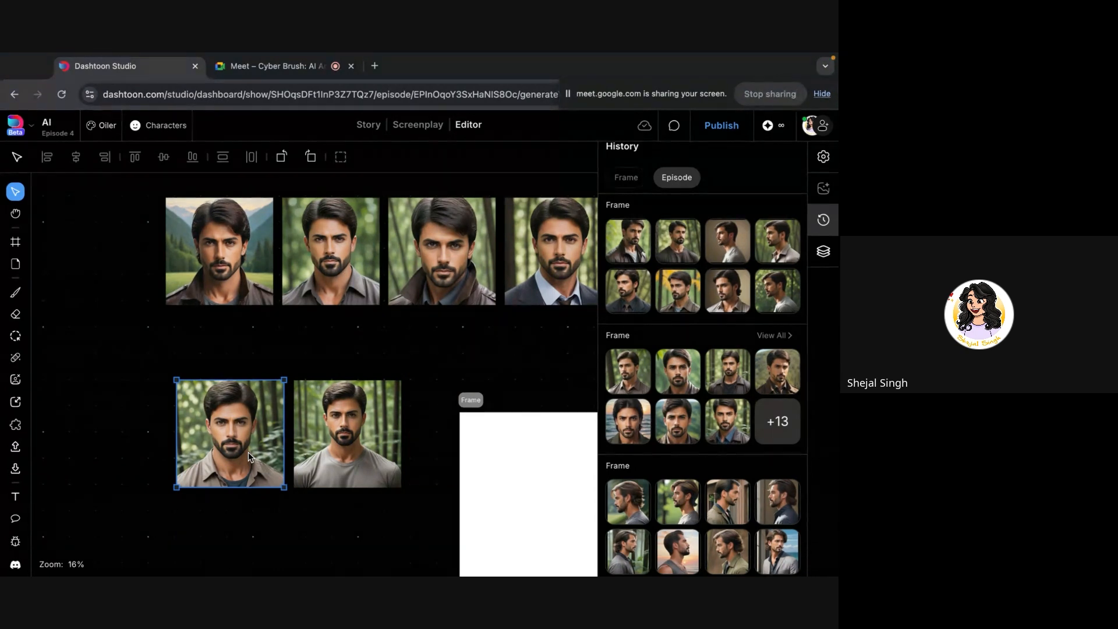
- Move the grey-shirt portrait to the start of the lower row, flip it horizontally and line it up with the others
left_click(333, 273)
scroll(334, 272, "up", 1)
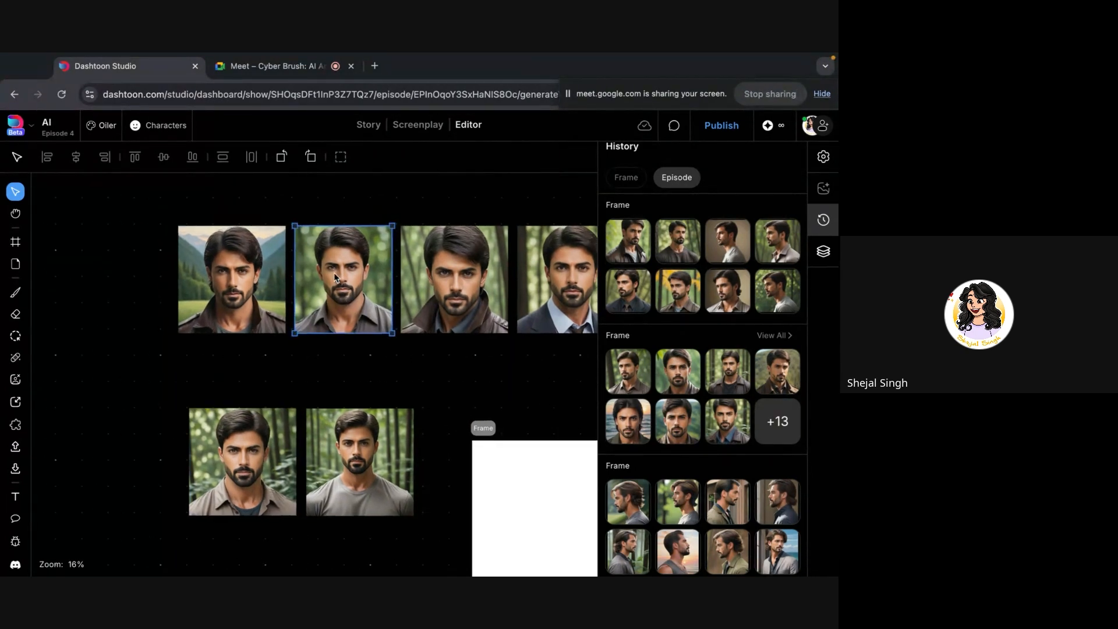
left_click_drag(334, 273, 119, 408)
scroll(246, 339, "down", 3)
scroll(246, 339, "left", 3)
right_click(243, 336)
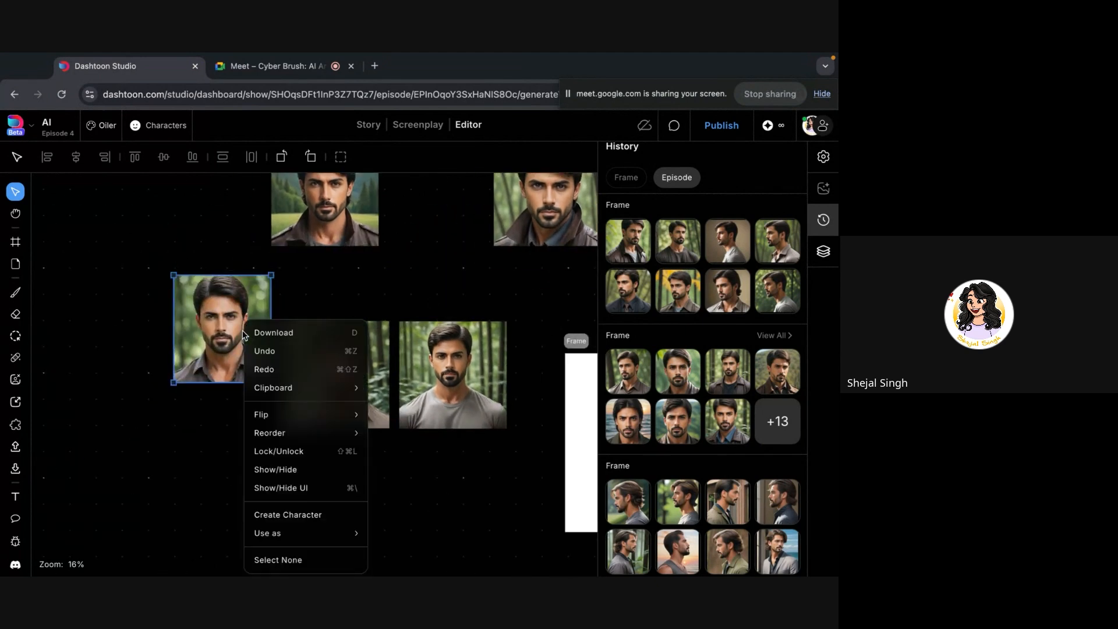
left_click(379, 420)
left_click_drag(195, 373, 184, 418)
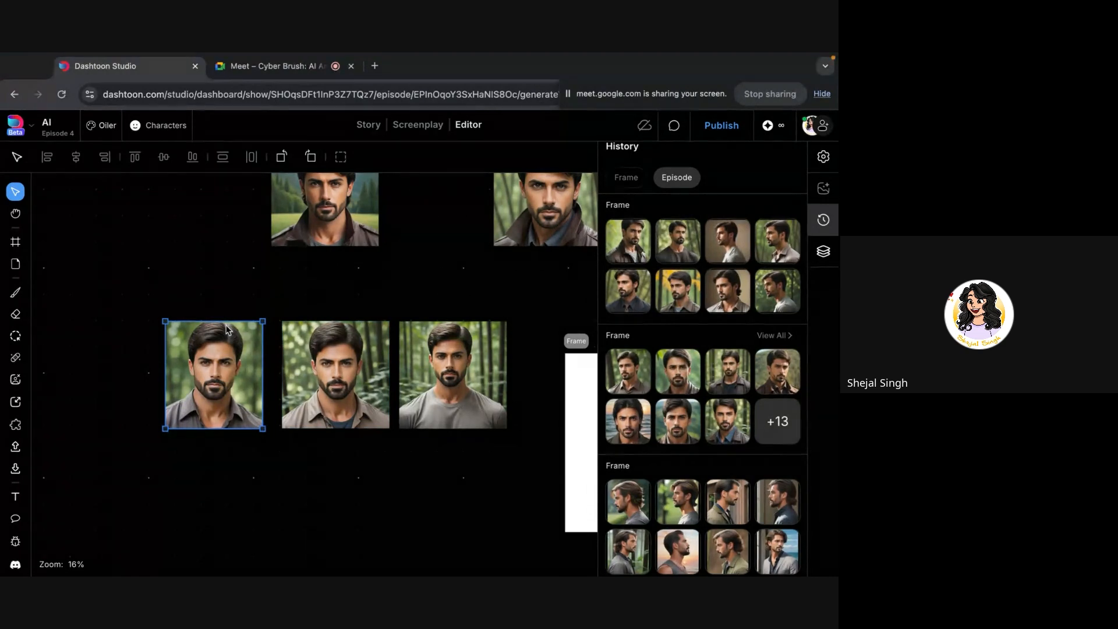
- Close the gap in the upper row by moving the brown-jacket portrait directly beside the mountain-backdrop portrait
scroll(419, 275, "right", 2)
scroll(419, 274, "up", 1)
left_click_drag(500, 237, 399, 193)
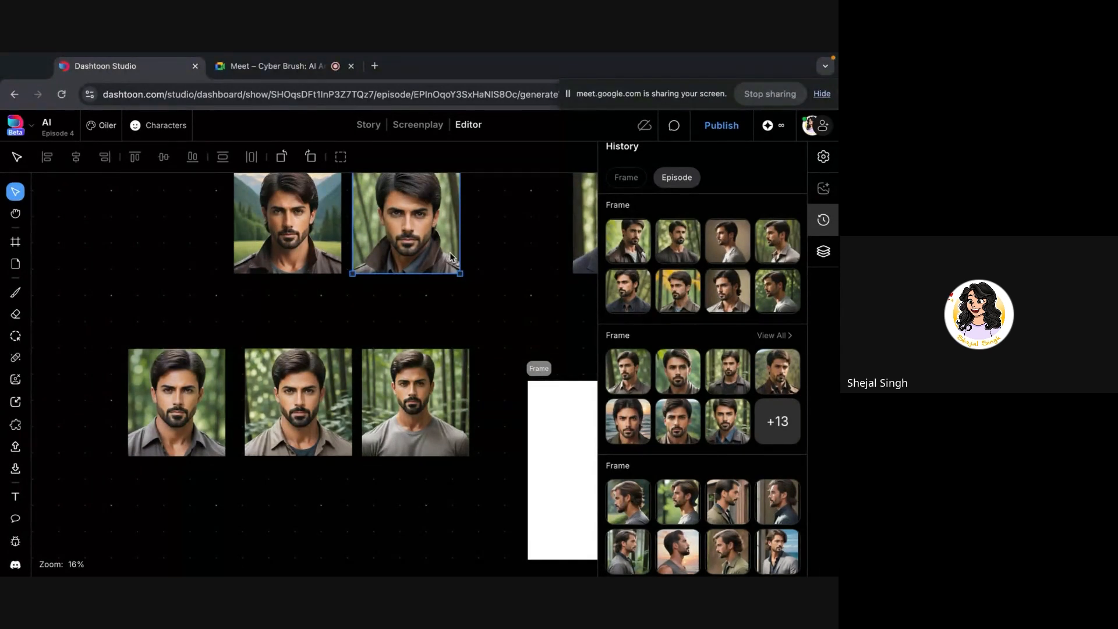
- Flip the suit portrait horizontally and move it out of the upper row to below the row of three portraits
scroll(450, 253, "right", 5)
left_click_drag(440, 247, 354, 298)
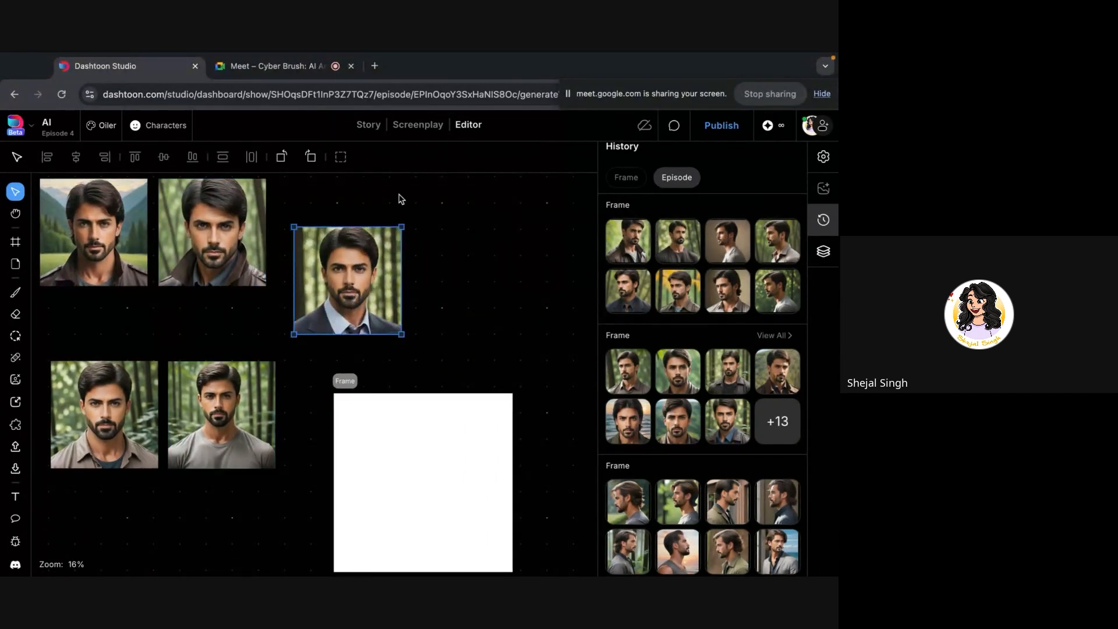
right_click(337, 243)
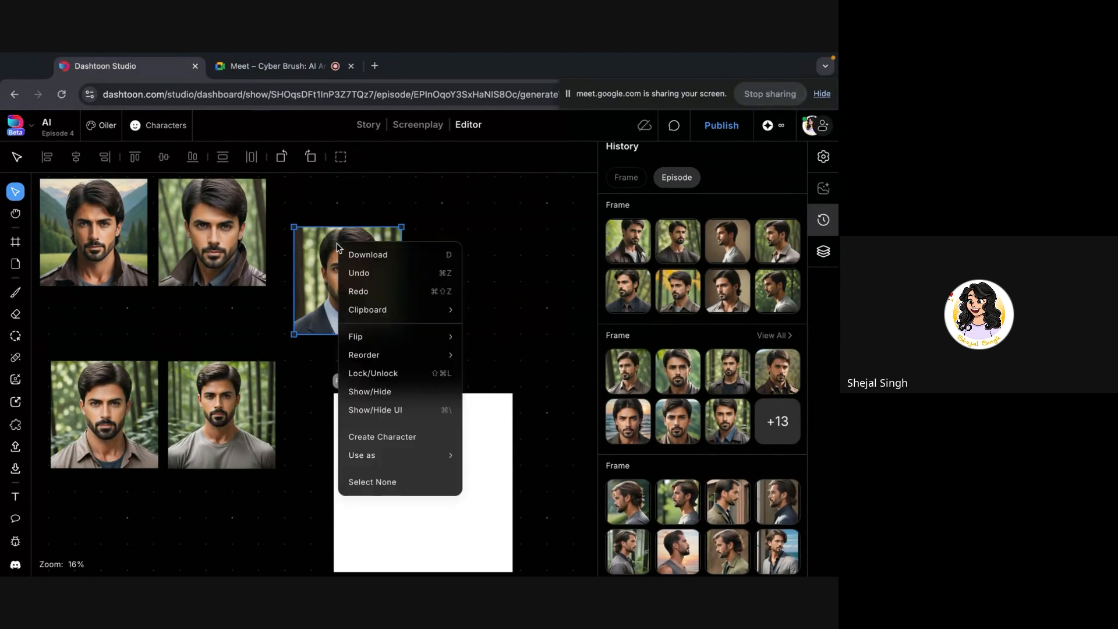
mouse_move(423, 342)
left_click(494, 343)
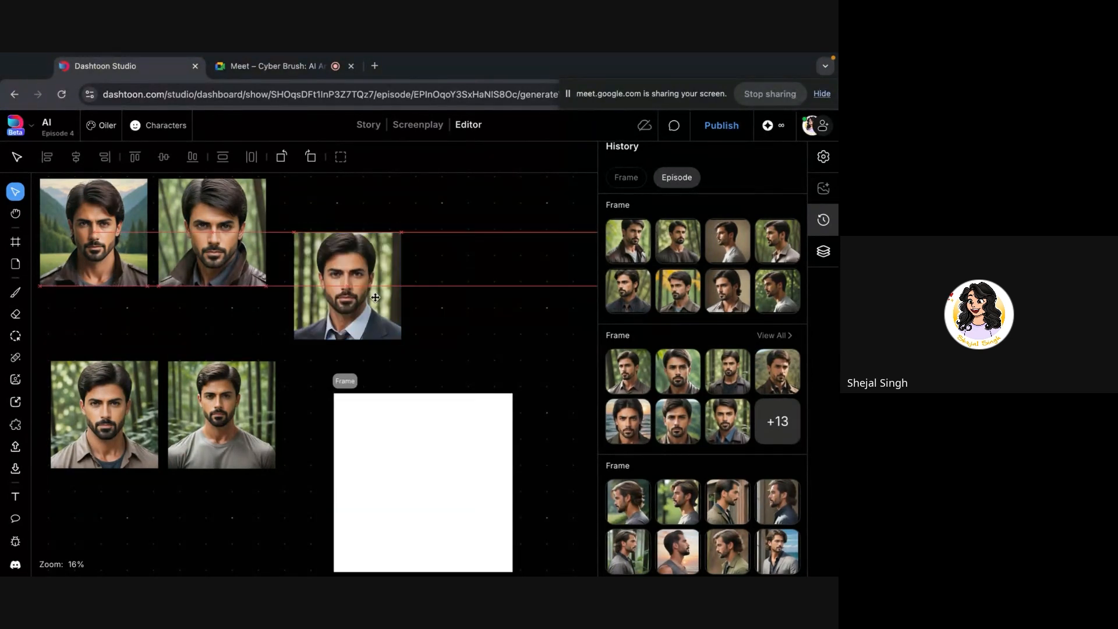
scroll(424, 267, "down", 2)
scroll(424, 266, "left", 2)
left_click_drag(424, 267, 150, 524)
scroll(270, 469, "left", 2)
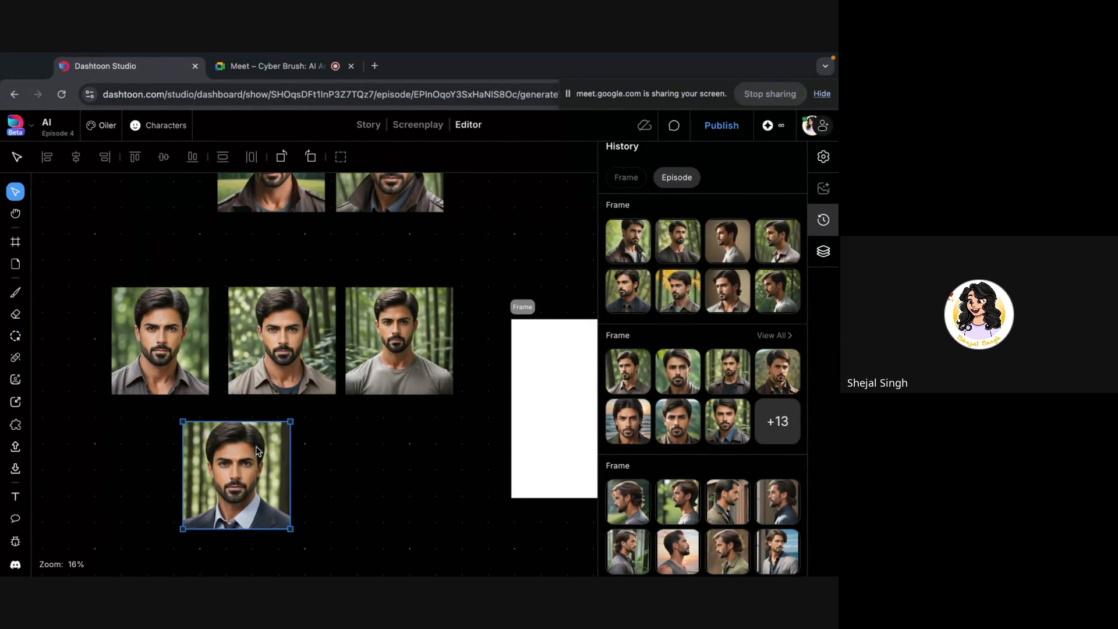
- Flip the suit portrait horizontally and back again to compare both orientations
right_click(261, 466)
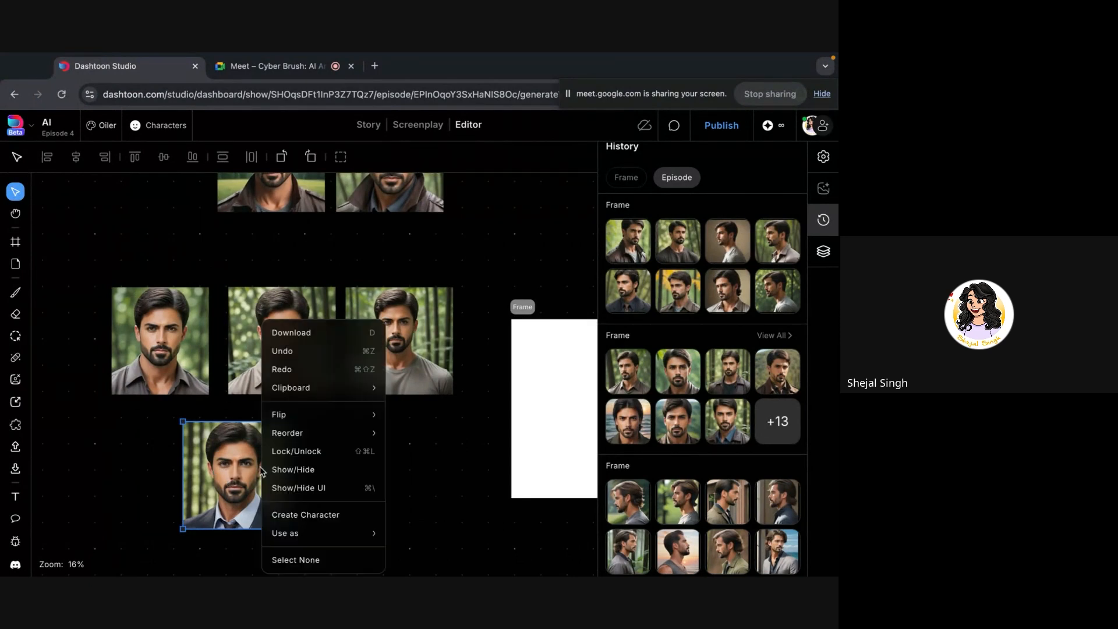
mouse_move(349, 412)
left_click(421, 420)
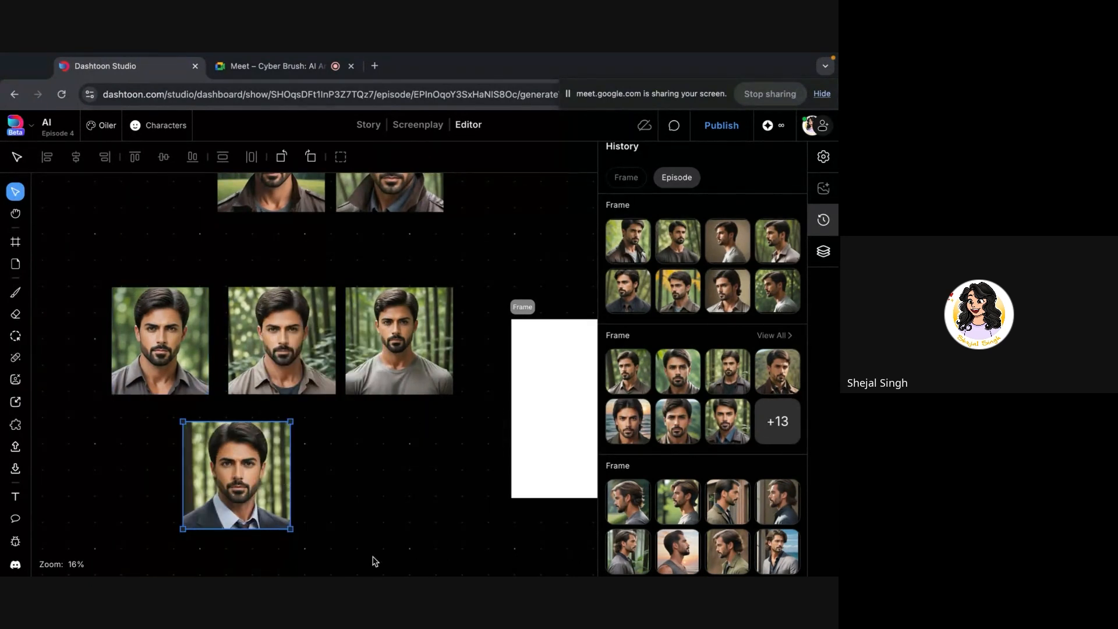
right_click(235, 472)
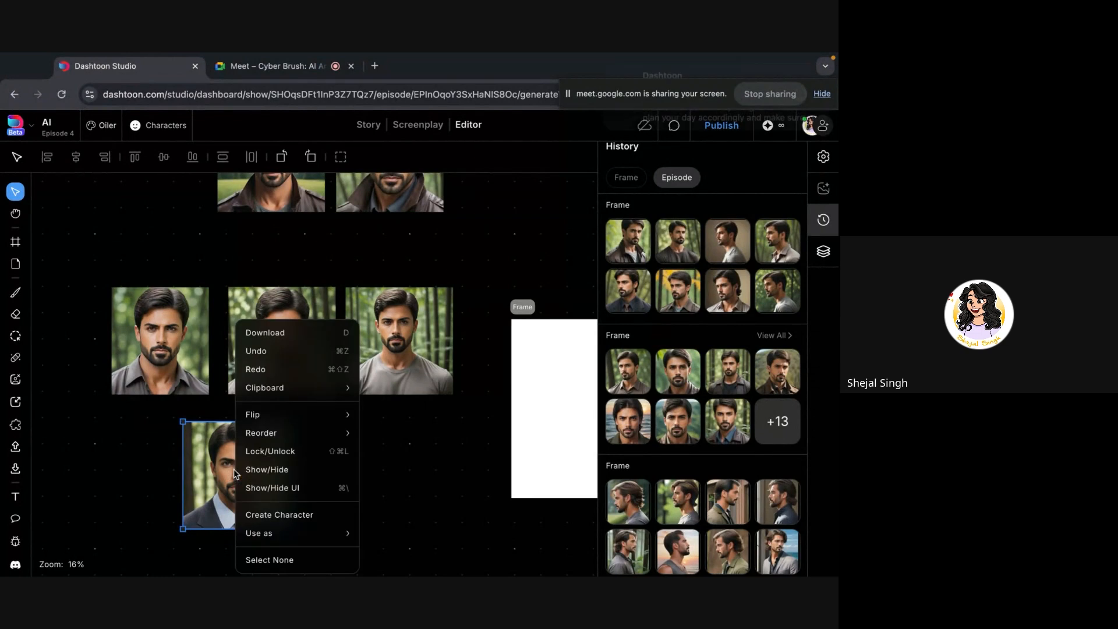
mouse_move(322, 414)
left_click(408, 421)
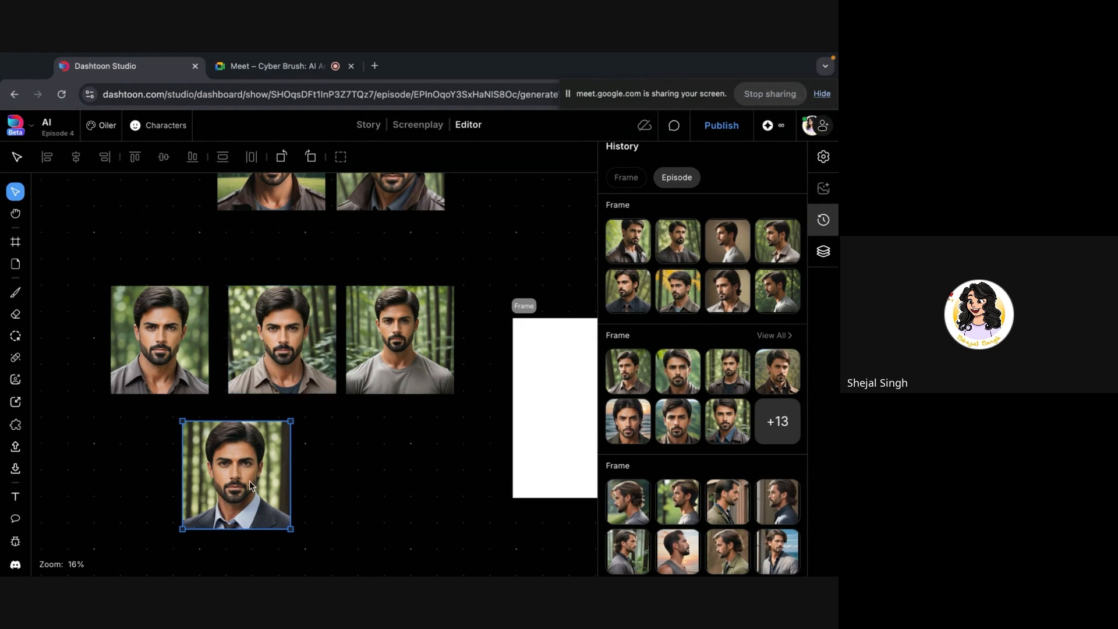
- Compare the four lower portraits one by one and as a group for a consistent face
scroll(274, 472, "up", 2)
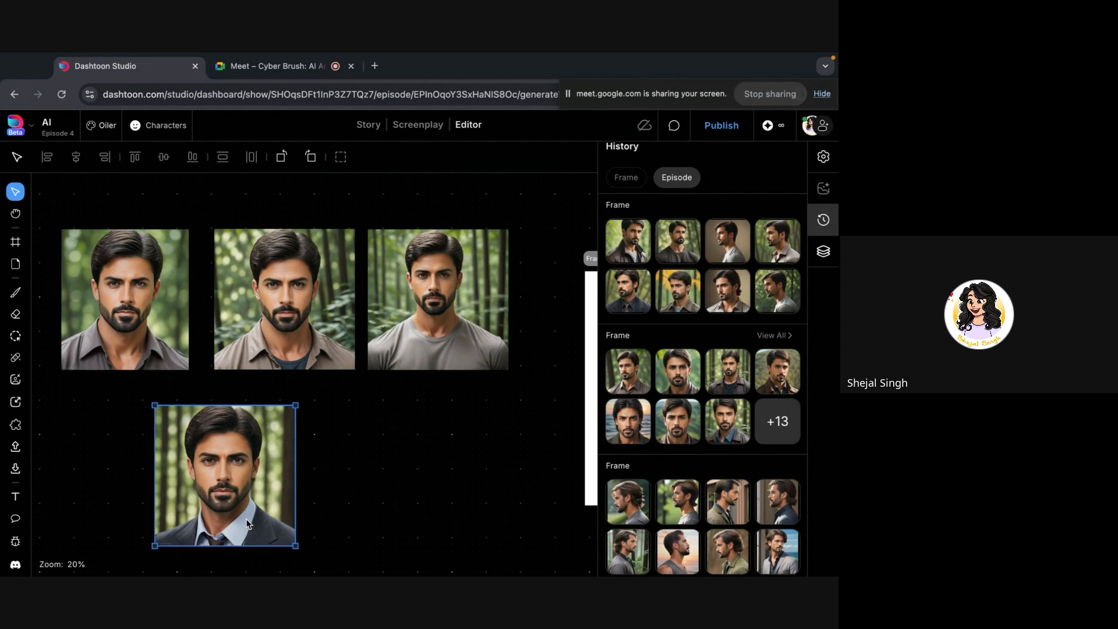
left_click(367, 509)
scroll(366, 509, "down", 3)
left_click(230, 367)
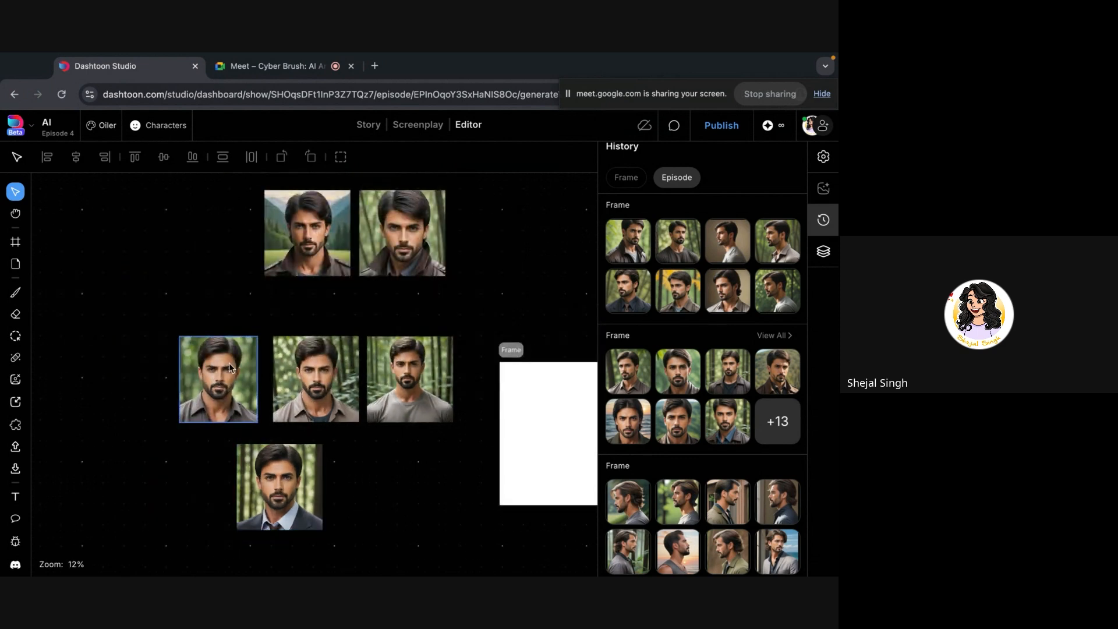
left_click(263, 489)
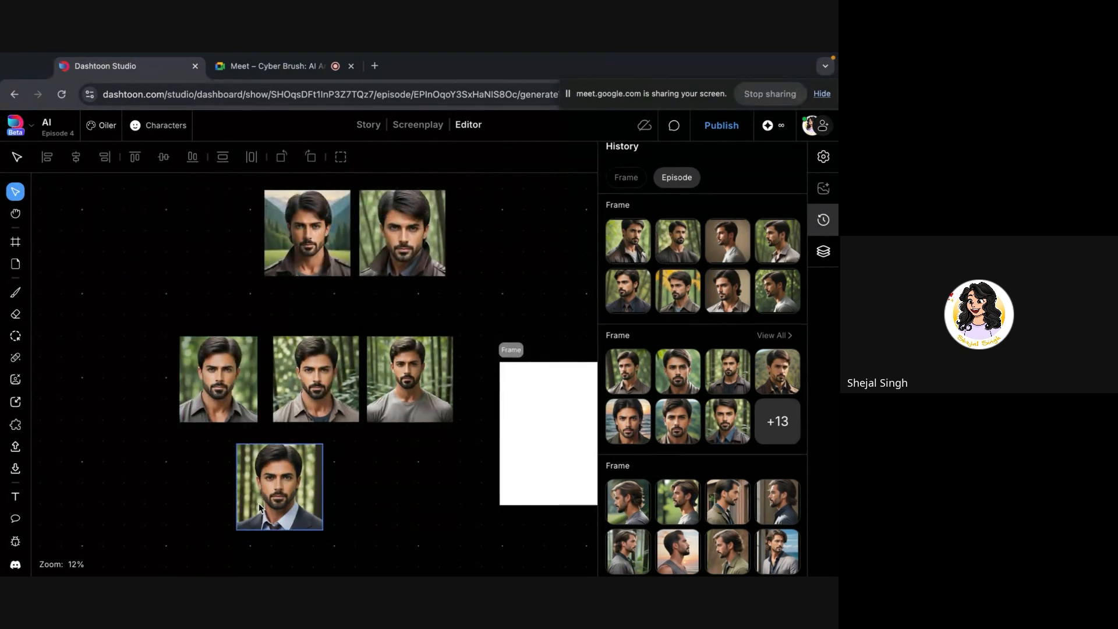
left_click(321, 414)
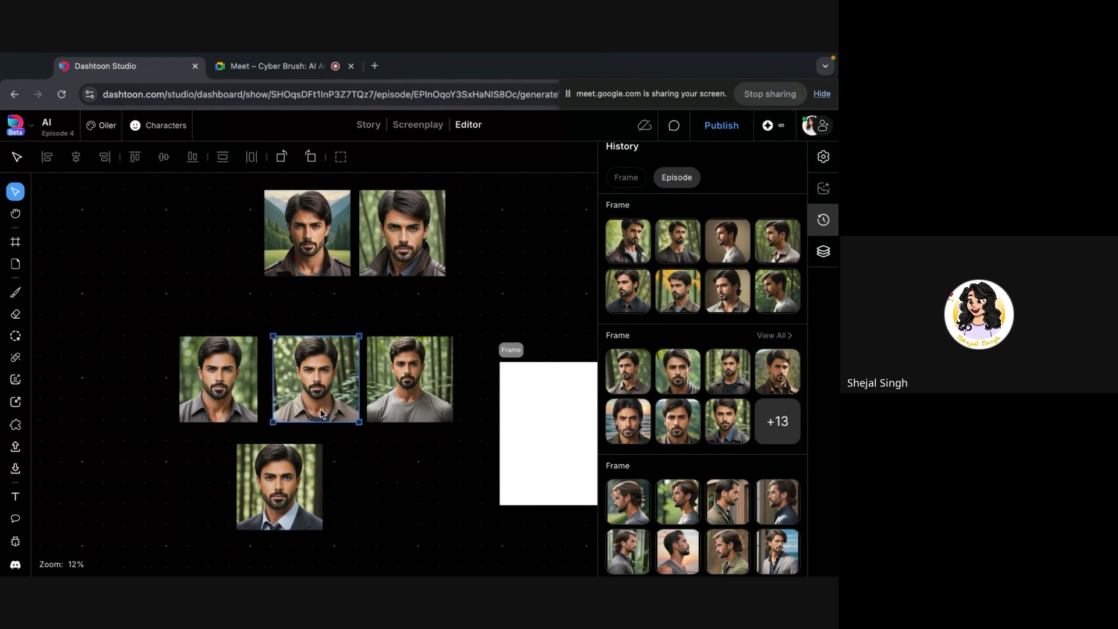
left_click(439, 395)
left_click(329, 396)
left_click(420, 396)
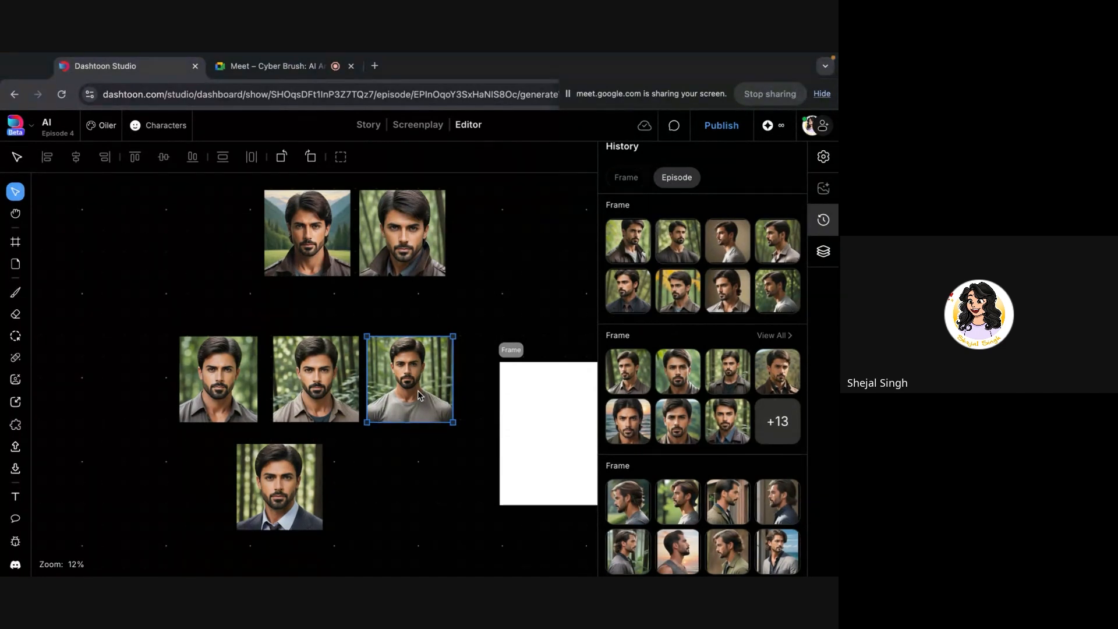
left_click(298, 347)
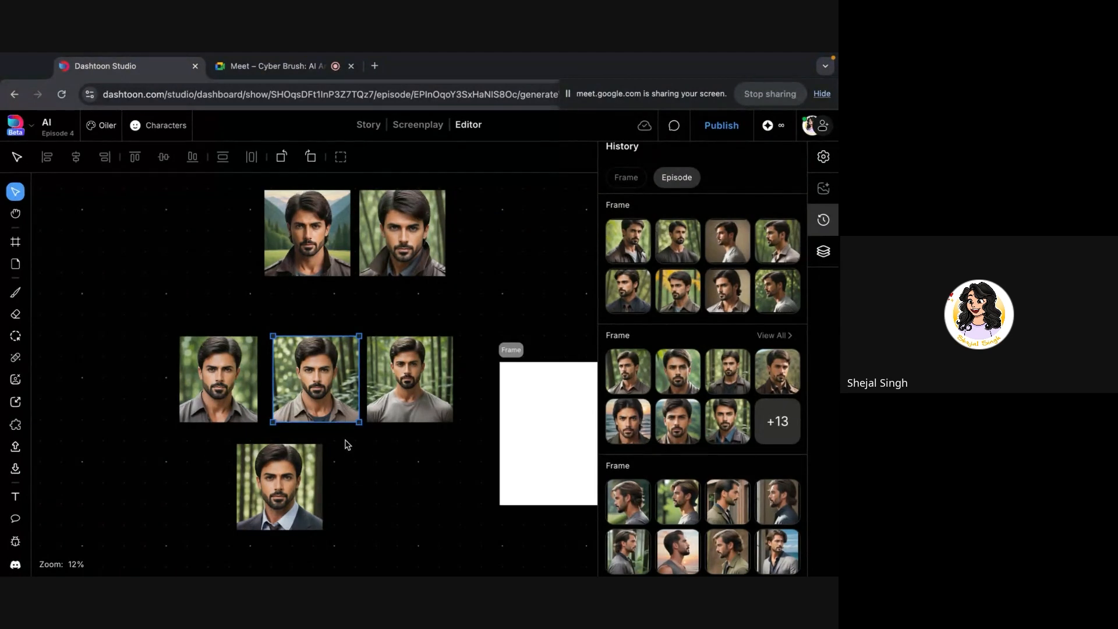
left_click_drag(176, 333, 531, 516)
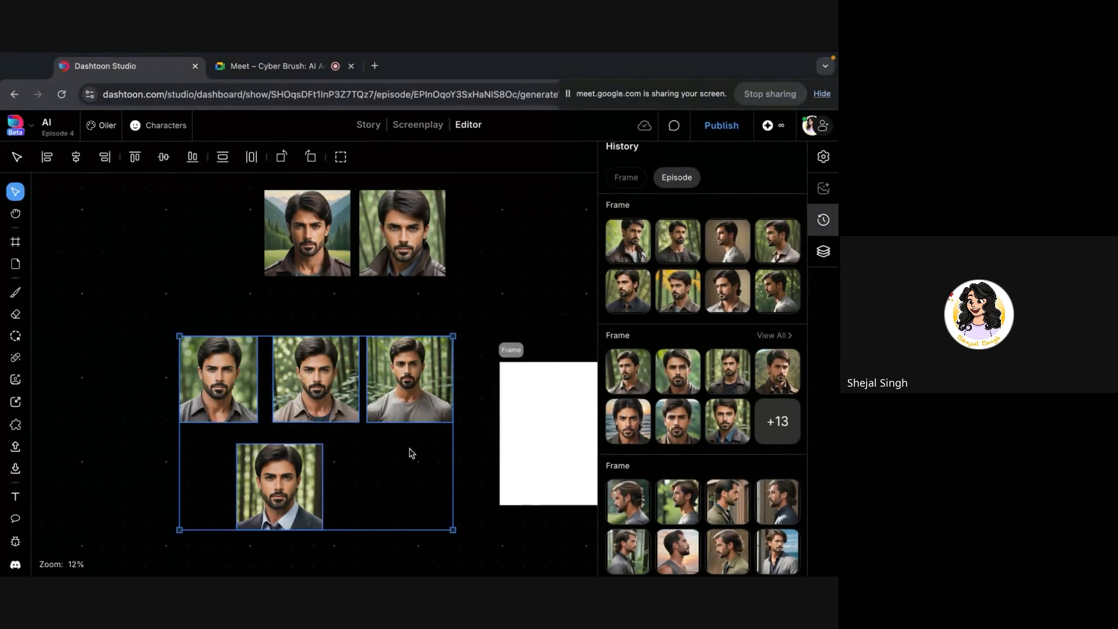
- Check the side-profile preview of the other blank frame and move the open-brown-shirt portrait between the two blank frames
scroll(411, 453, "right", 10)
left_click(504, 392)
scroll(504, 390, "right", 5)
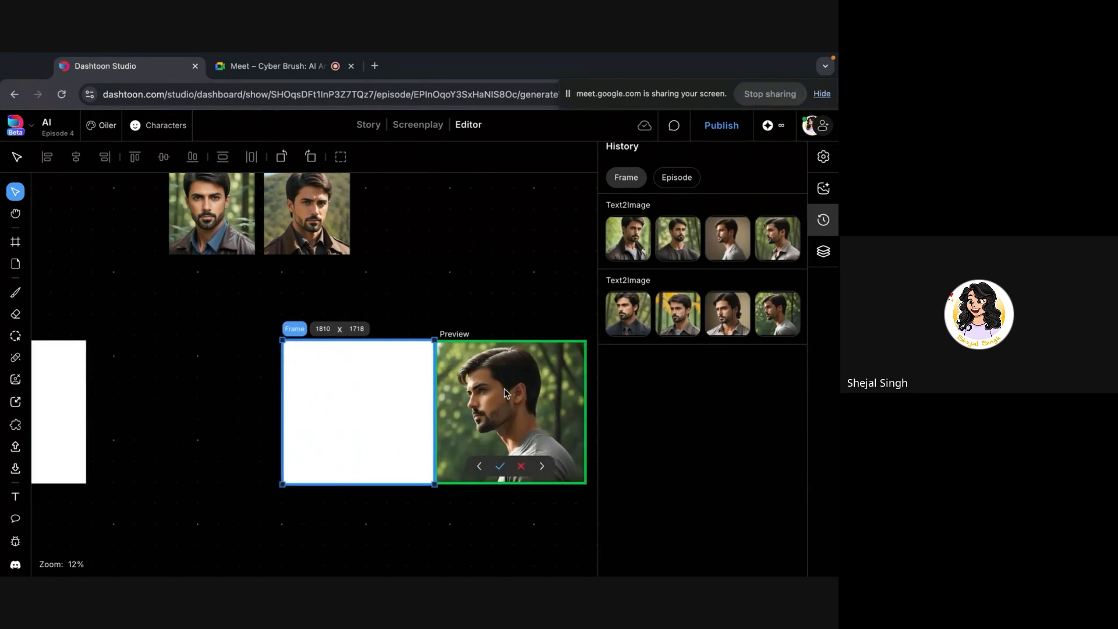
scroll(313, 399, "down", 3)
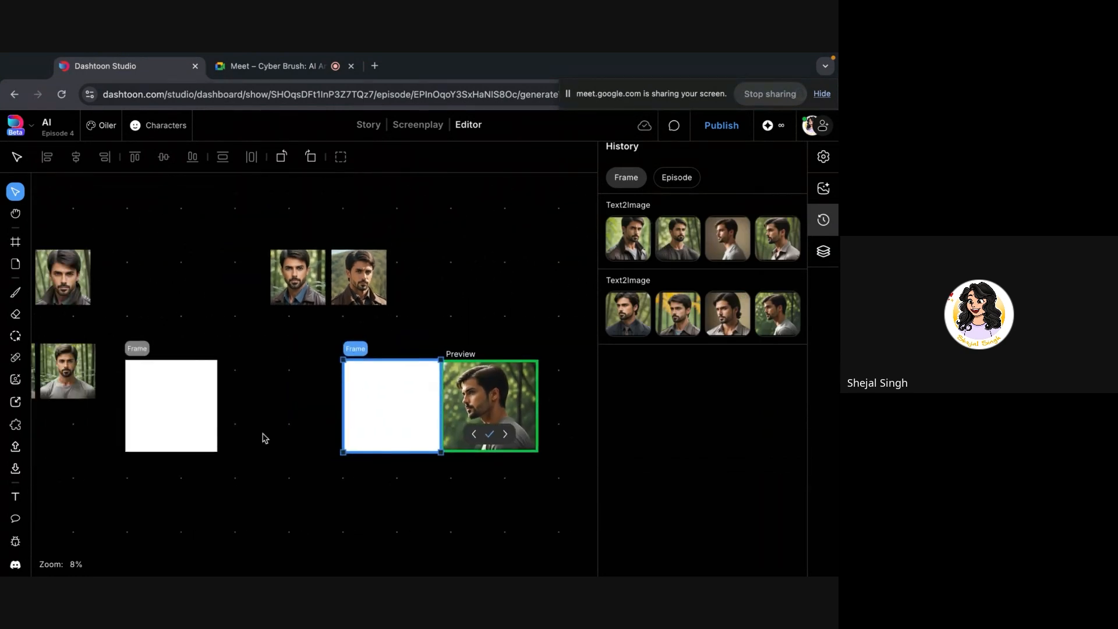
scroll(265, 439, "left", 5)
left_click_drag(264, 379, 526, 414)
scroll(524, 417, "right", 8)
scroll(205, 427, "up", 2)
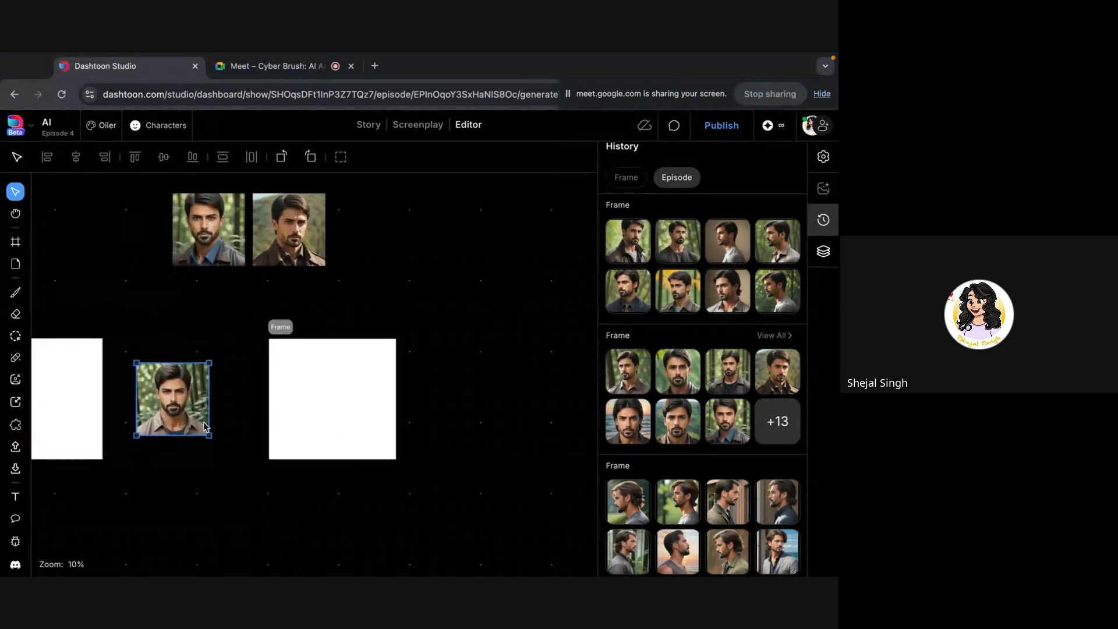
- Review the portraits of the second Text2Image batch in the history of the blank frame with the side-profile preview, enlarging each one
scroll(249, 424, "up", 2)
left_click(349, 418)
scroll(373, 420, "up", 3)
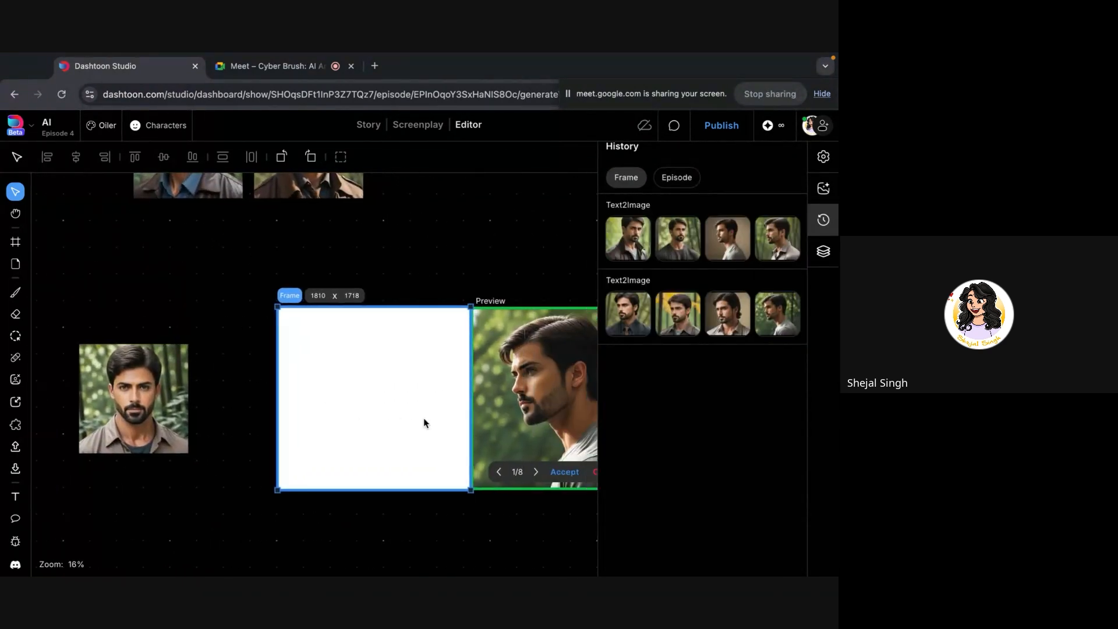
scroll(424, 417, "right", 2)
left_click(635, 319)
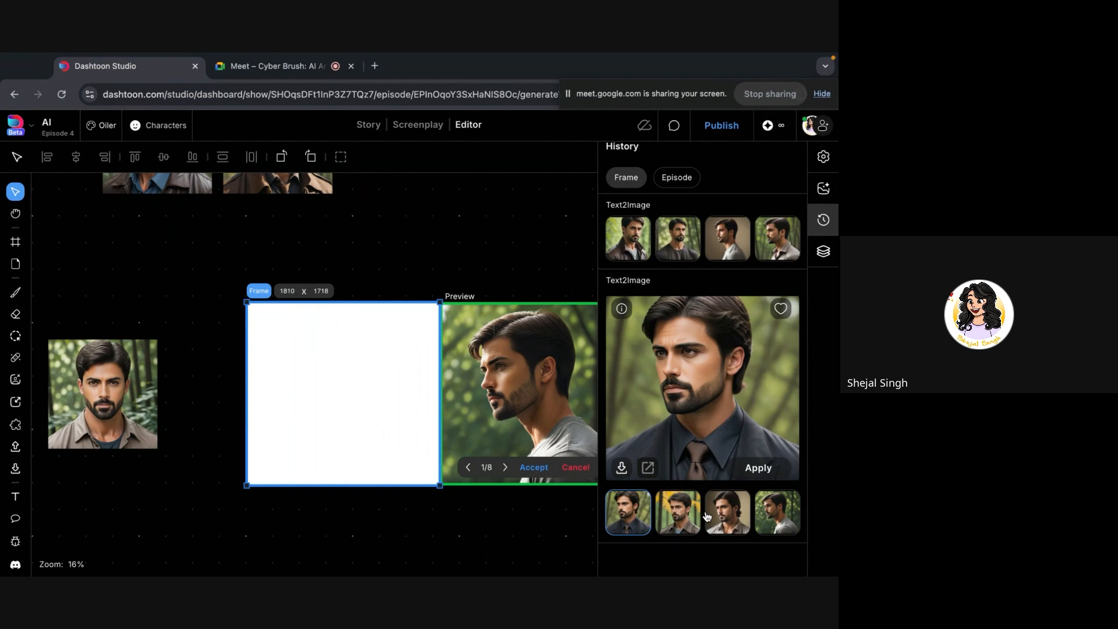
scroll(637, 358, "up", 5)
left_click_drag(637, 359, 583, 408)
left_click_drag(721, 339, 666, 358)
scroll(646, 404, "down", 5)
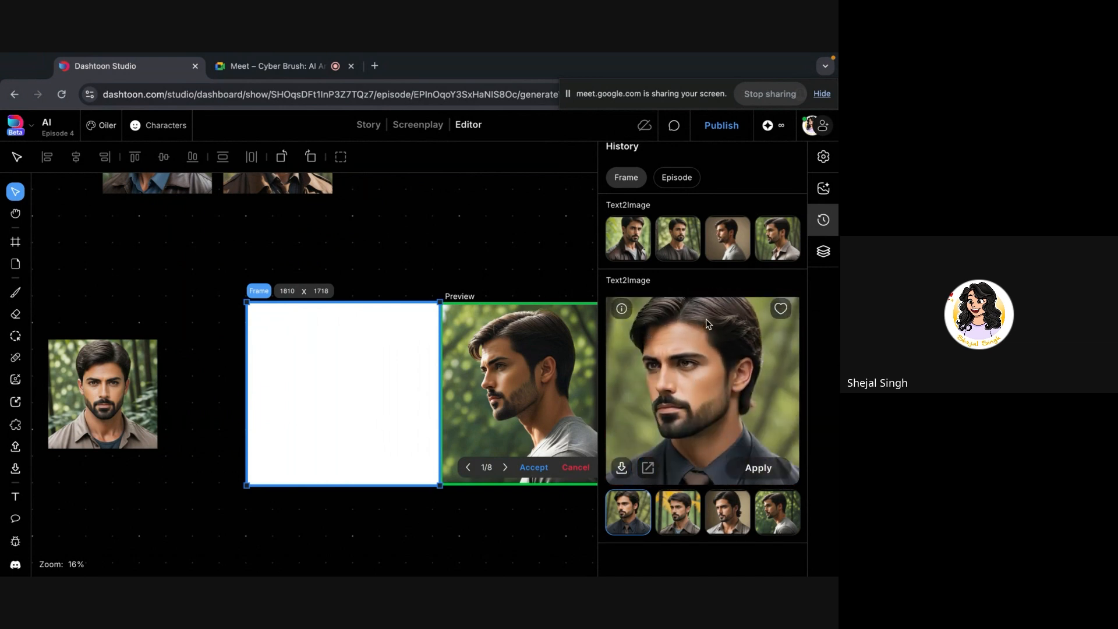
left_click(679, 511)
left_click(740, 504)
left_click(795, 499)
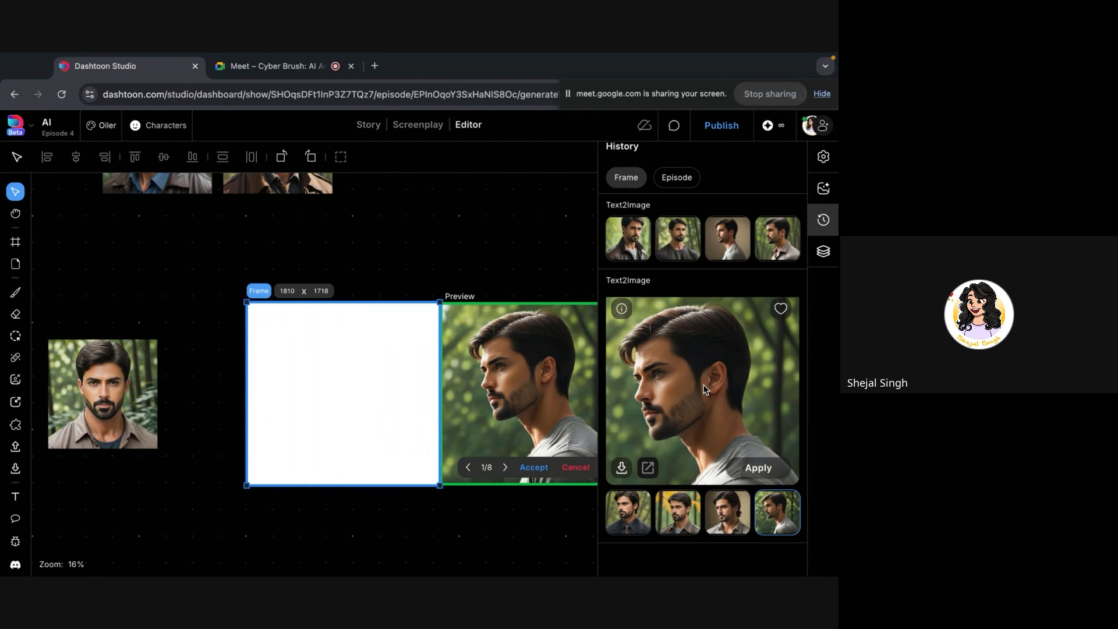
- Review the frame's first Text2Image batch and place its side profile in a collared shirt on the canvas directly below the blank frame
left_click(635, 241)
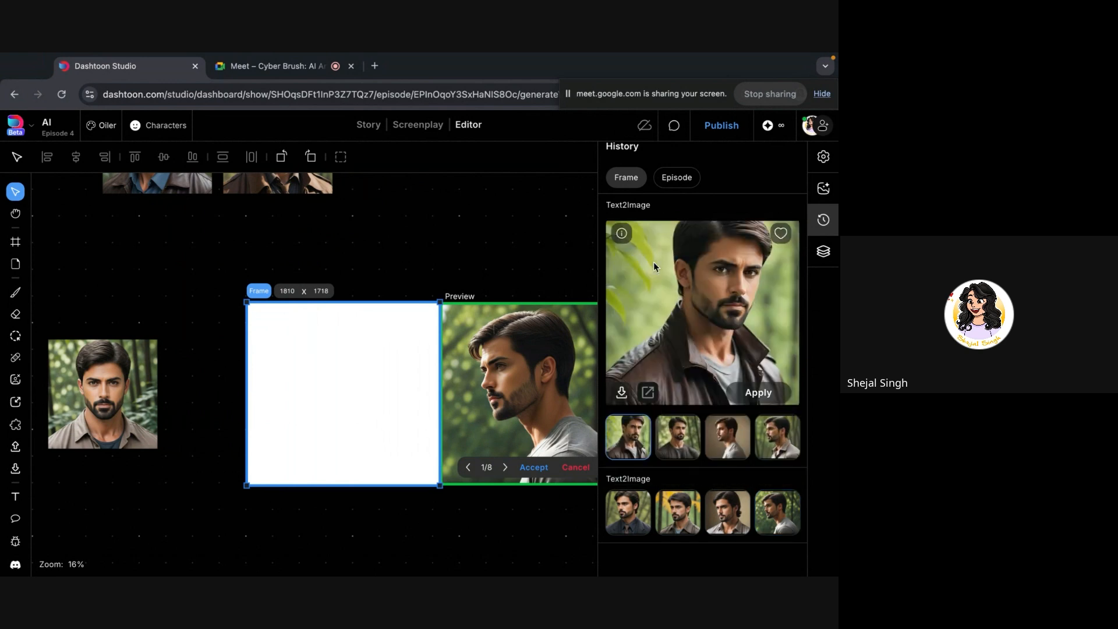
left_click(685, 436)
left_click(728, 437)
left_click(786, 437)
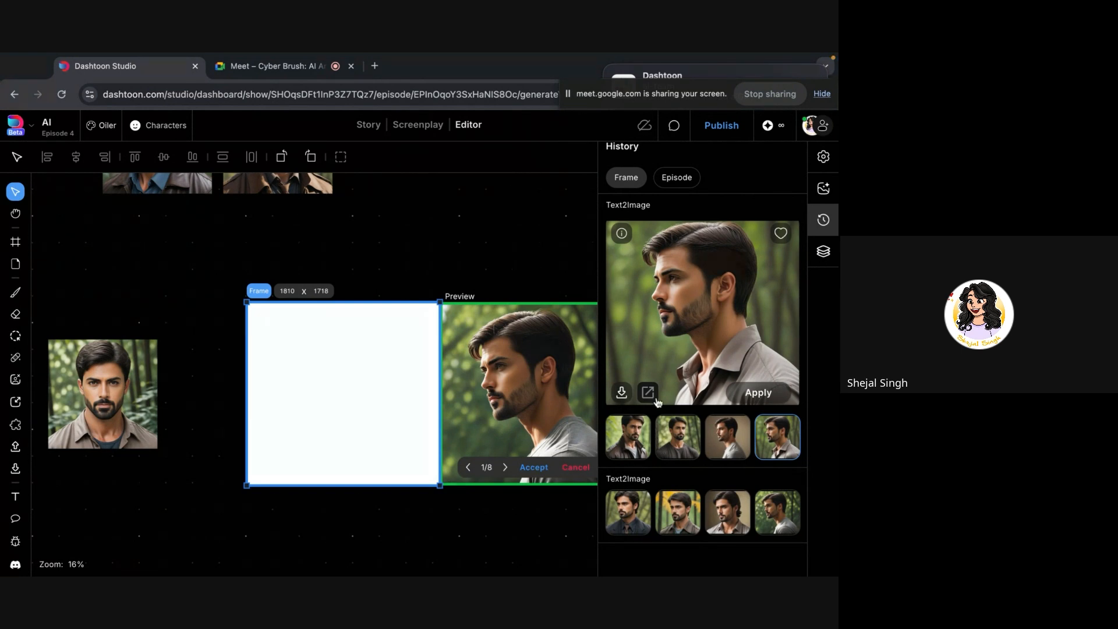
left_click_drag(790, 437, 299, 536)
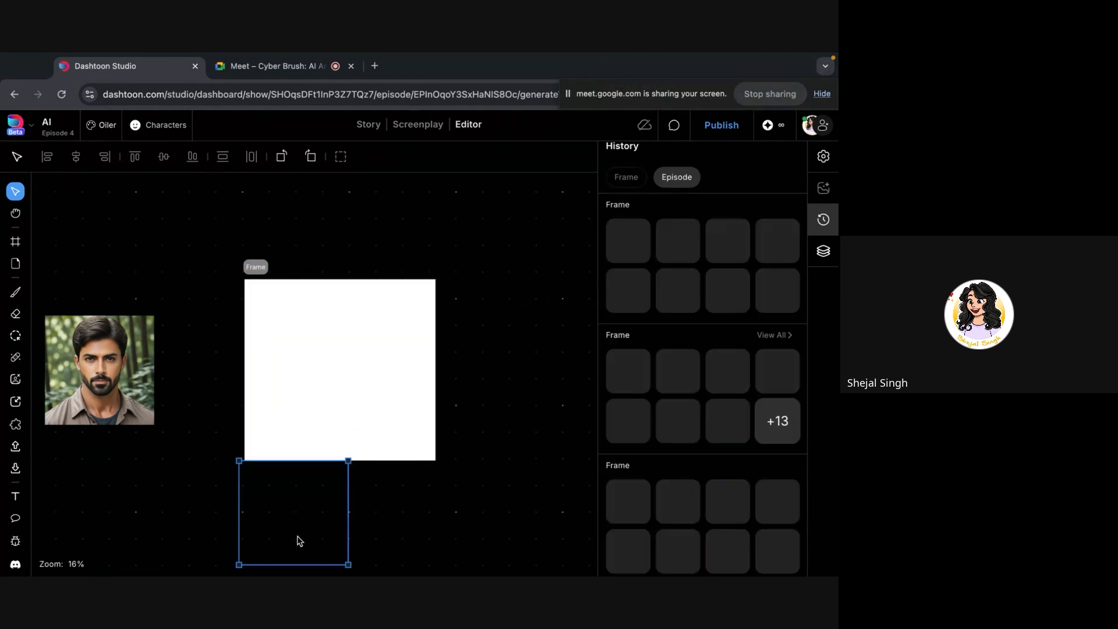
- Place the brown-background side profile from the same frame's history on the canvas and set both profiles side by side below the front portrait
left_click(145, 366)
left_click(413, 341)
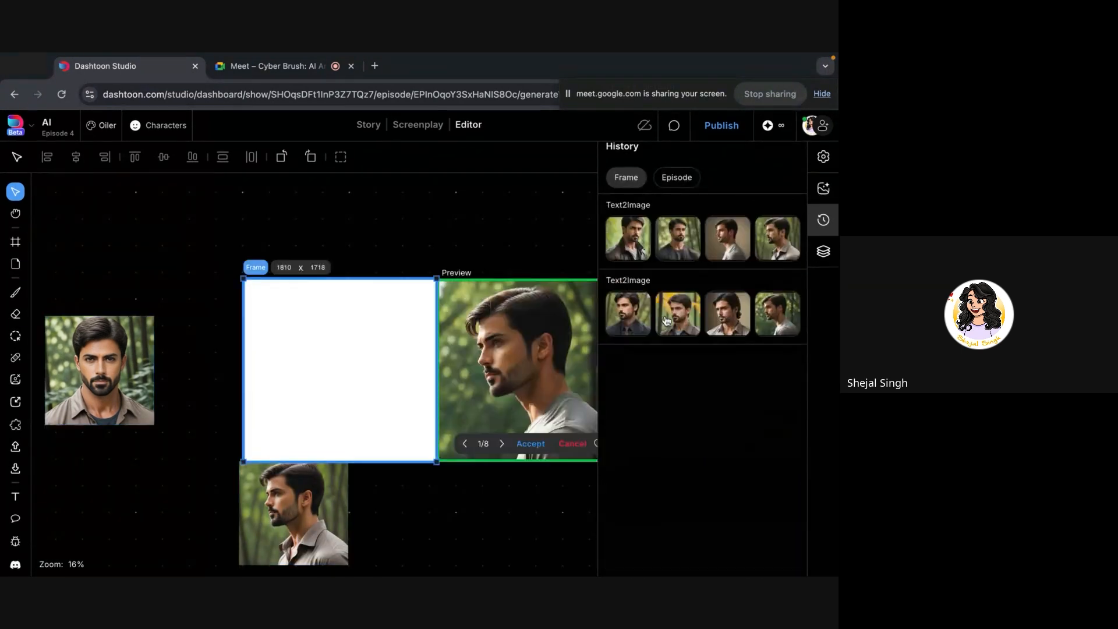
left_click(716, 234)
left_click_drag(729, 439, 140, 489)
left_click(143, 357)
scroll(312, 466, "left", 2)
scroll(313, 466, "down", 1)
left_click_drag(475, 466, 237, 464)
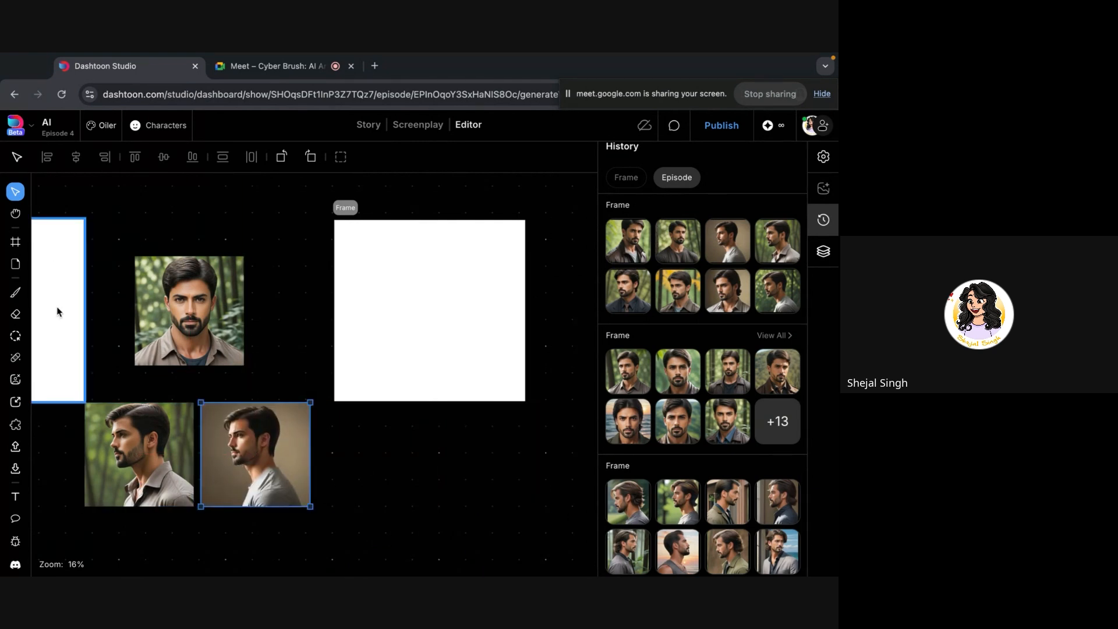
- Place the yellow-foliage portrait in a brown jacket from the frame's history below the blank frame, beside the two profiles
left_click(406, 319)
left_click(679, 241)
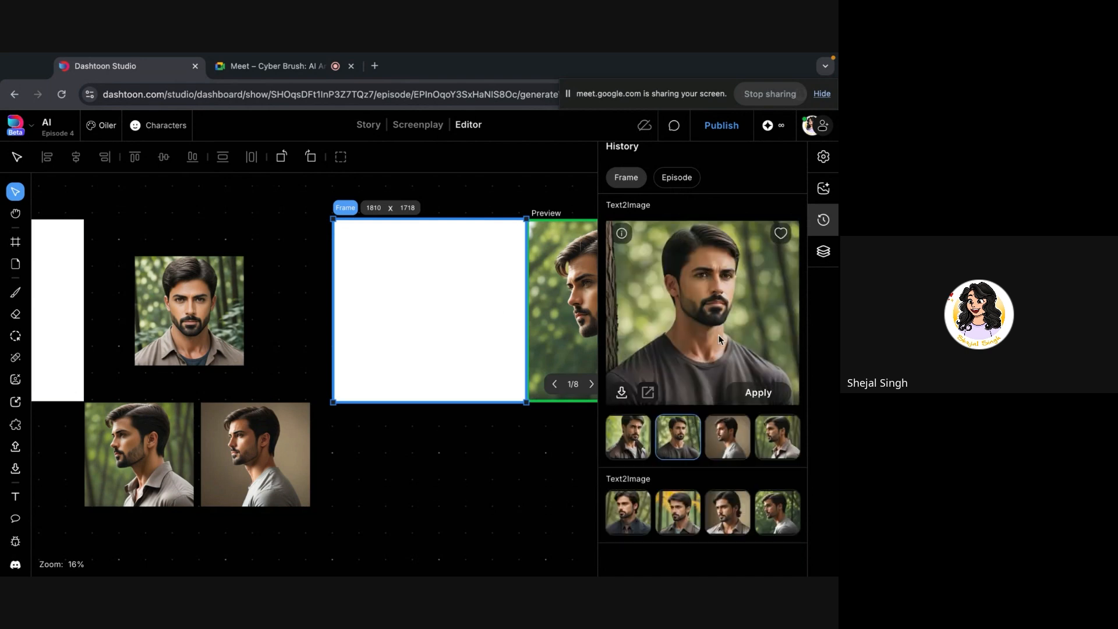
left_click(696, 522)
left_click_drag(695, 523, 399, 491)
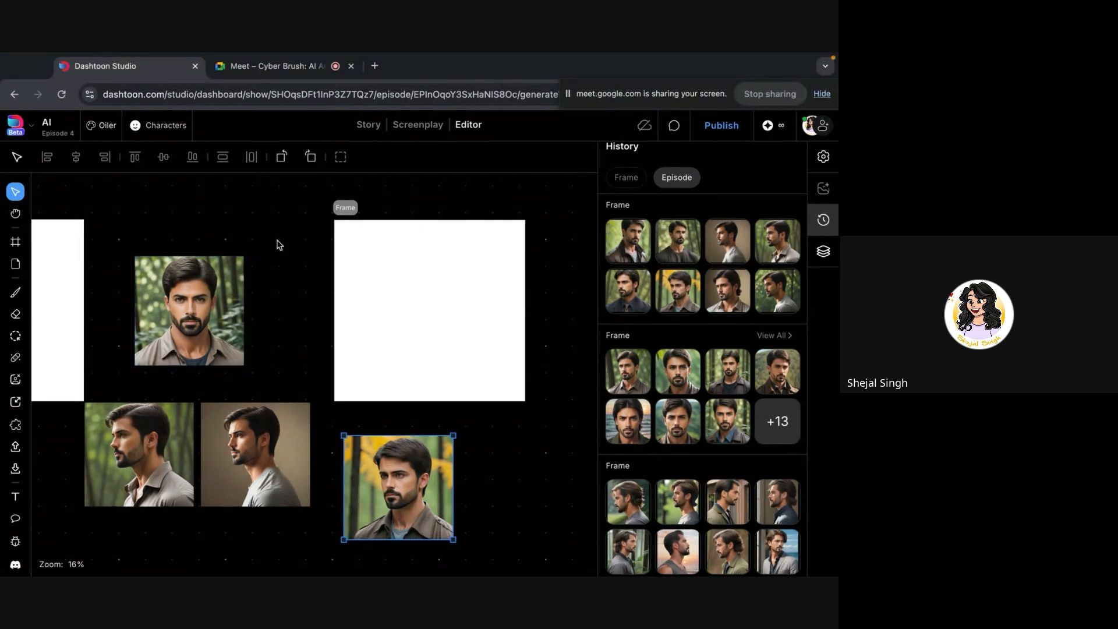
- Flip the yellow-foliage portrait horizontally and move it up against the lower edge of the blank frame
right_click(415, 469)
mouse_move(514, 415)
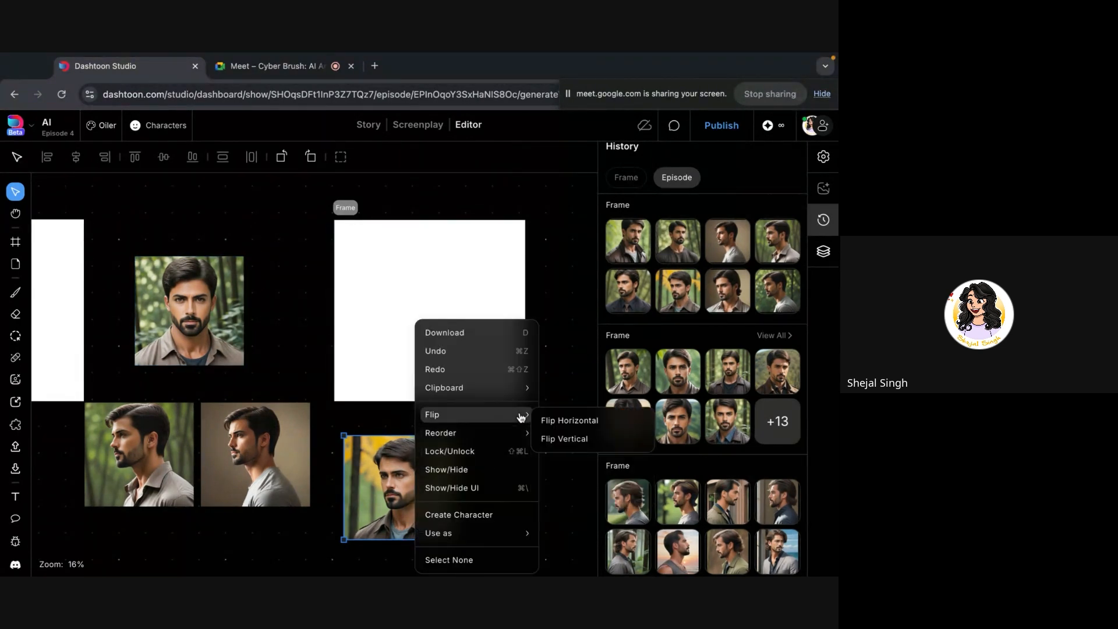
left_click(595, 415)
left_click_drag(429, 504, 415, 476)
left_click(283, 460)
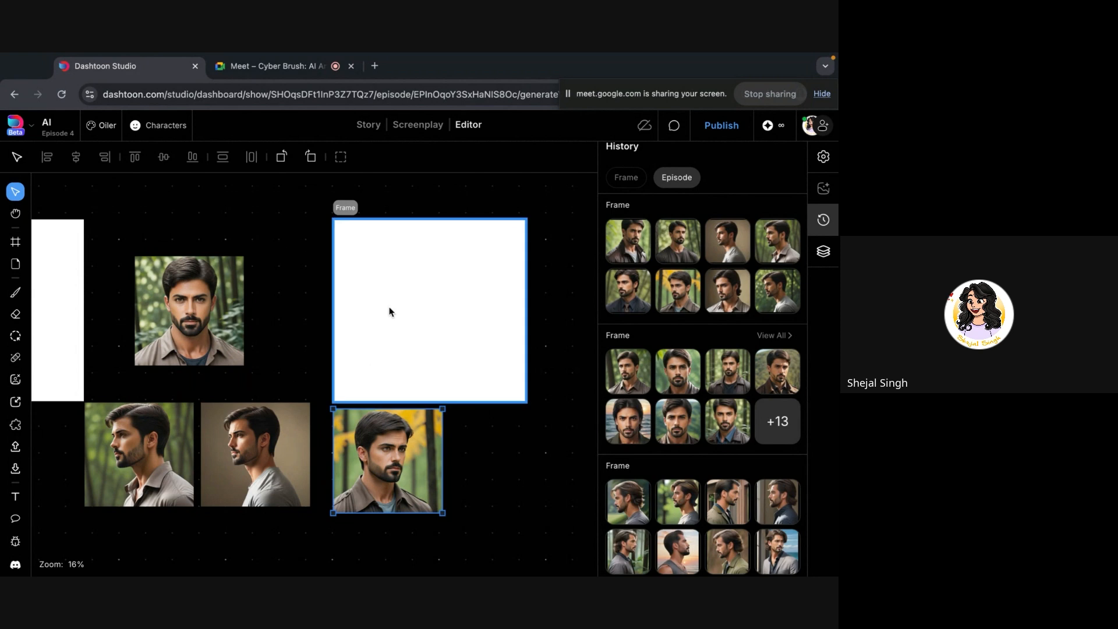
left_click(474, 425)
- Look over the other character groups on the canvas and inspect the inpainted preview of the blonde bob portrait
scroll(474, 424, "down", 5)
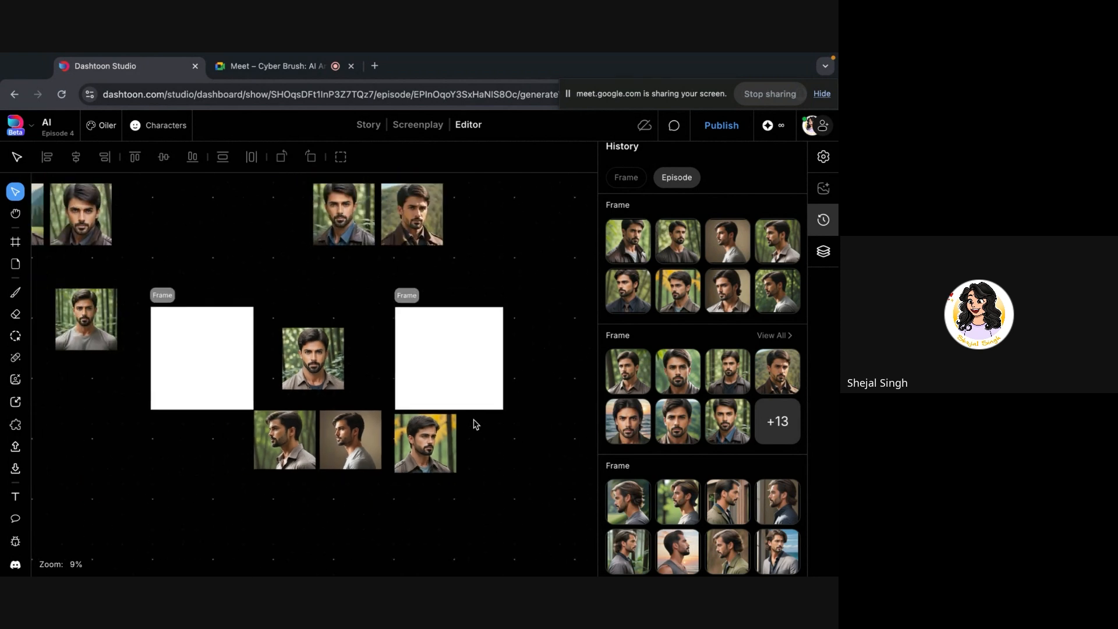
scroll(549, 394, "down", 10)
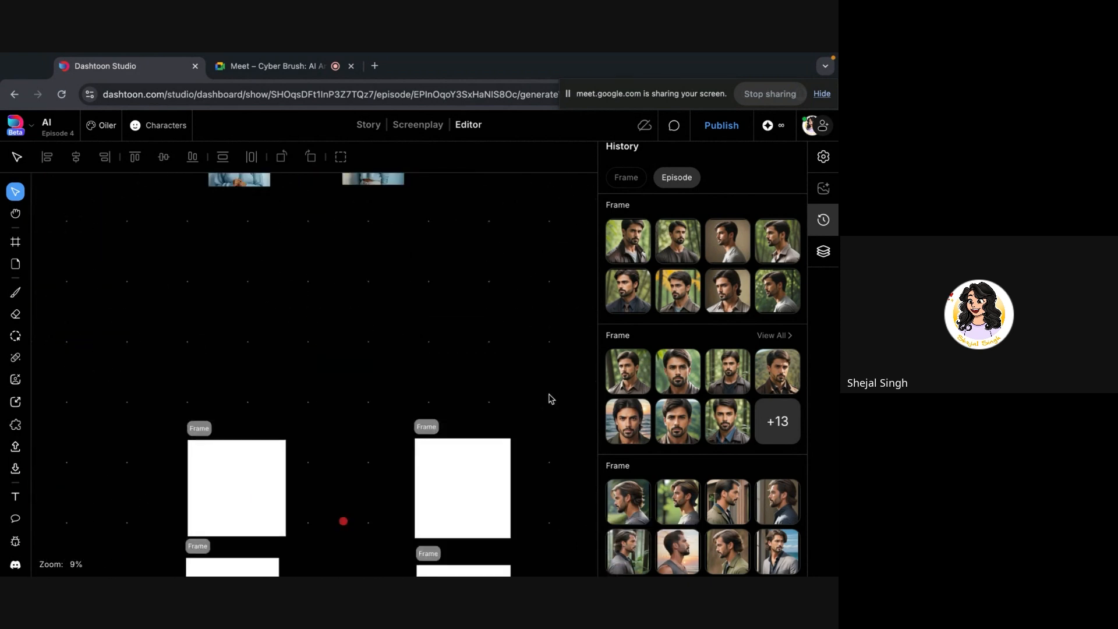
scroll(549, 399, "up", 10)
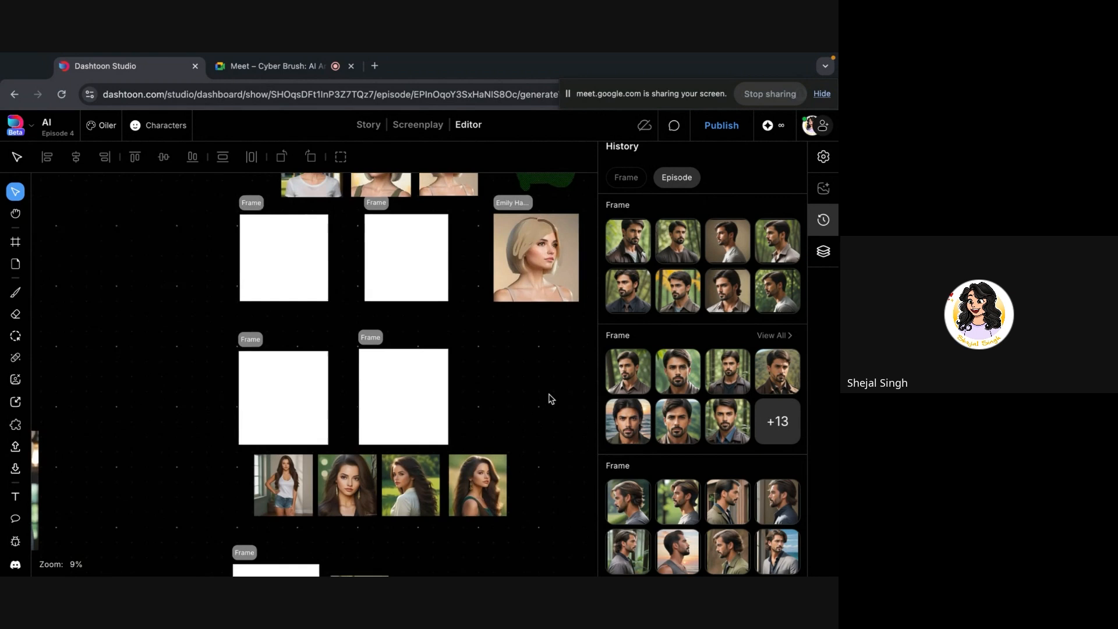
scroll(549, 396, "up", 3)
scroll(549, 394, "up", 8)
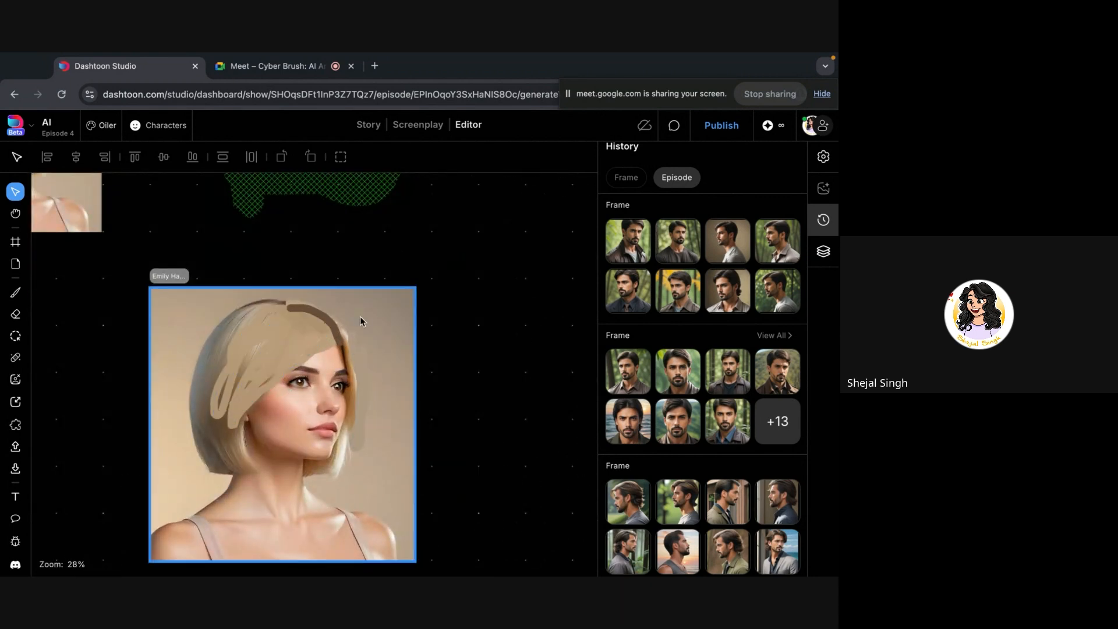
left_click(376, 307)
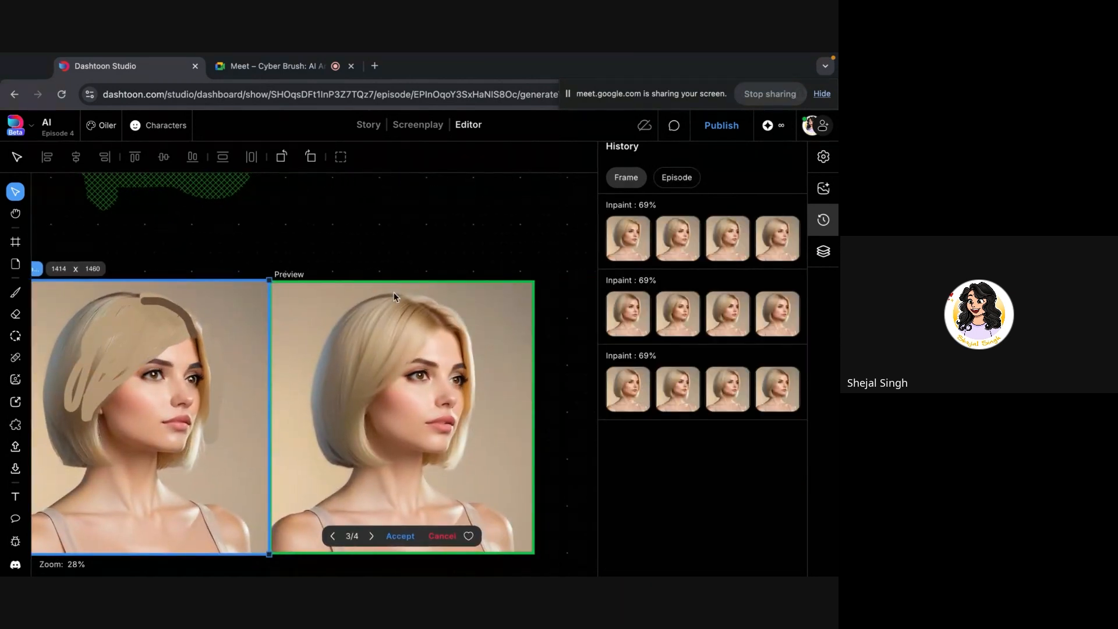
scroll(448, 309, "down", 10)
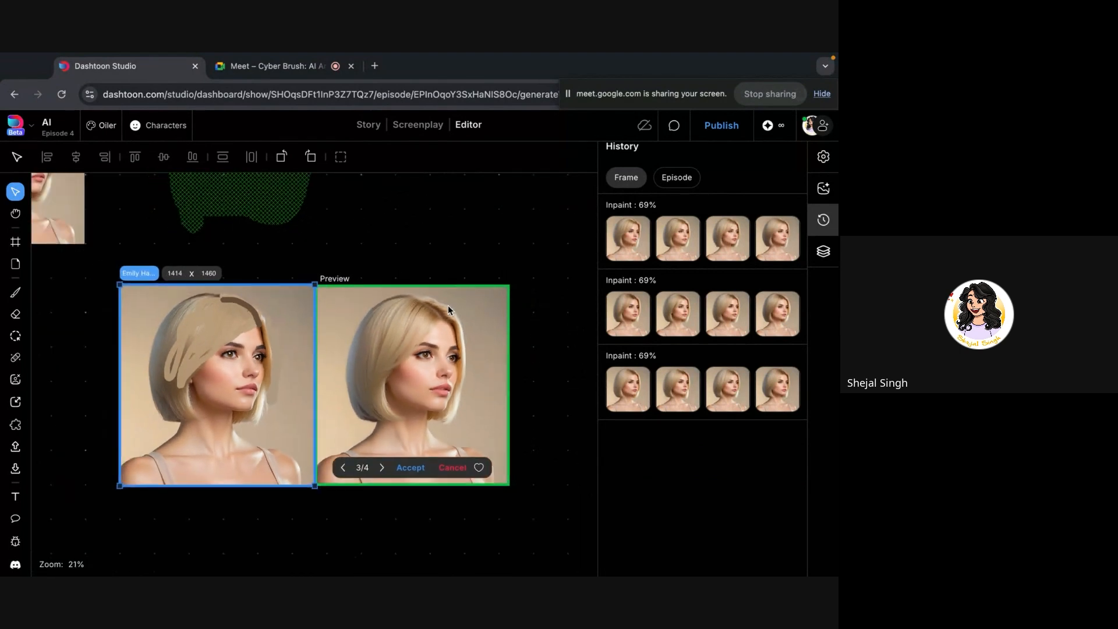
scroll(416, 499, "down", 15)
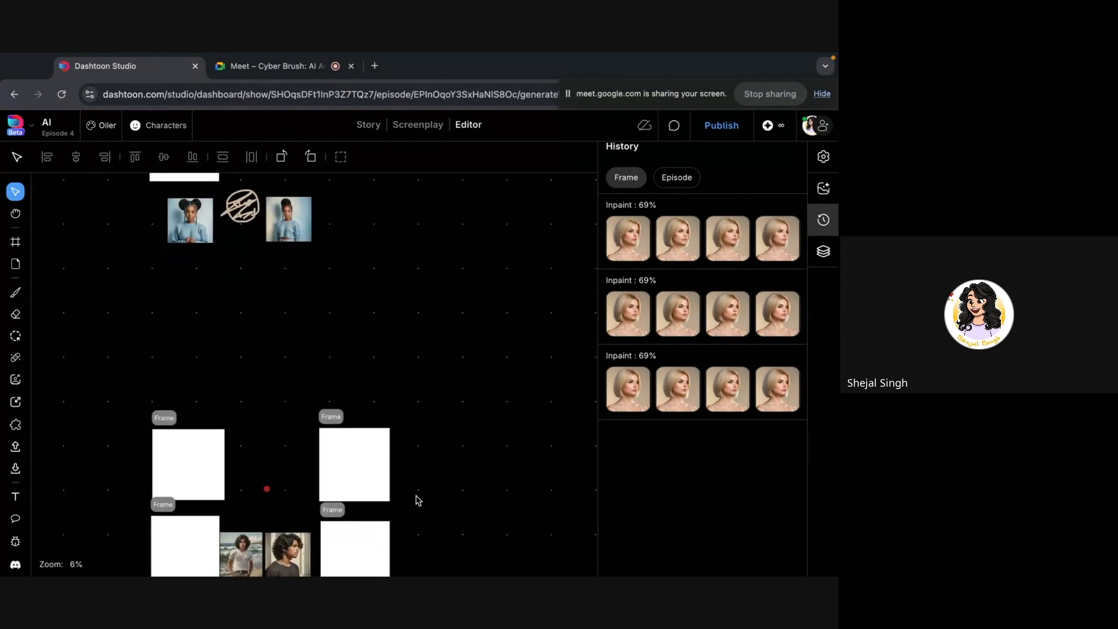
- Return to the dark-haired man's portraits and view the side-profile frame's preview together with the images grouped around it
scroll(417, 499, "up", 3)
right_click(417, 499)
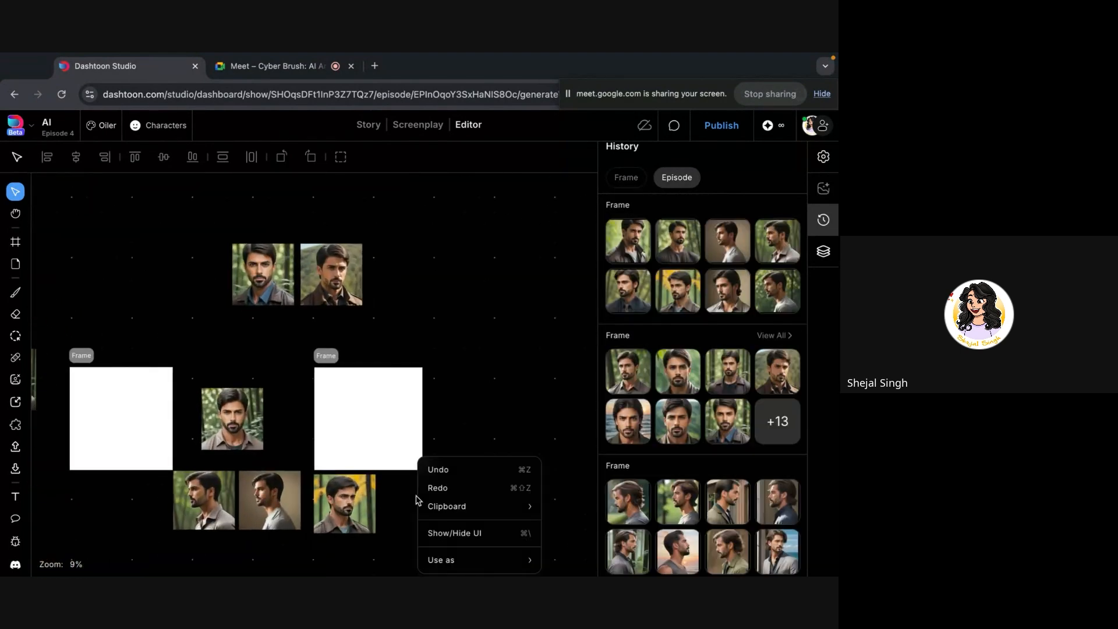
left_click(345, 415)
left_click(345, 414)
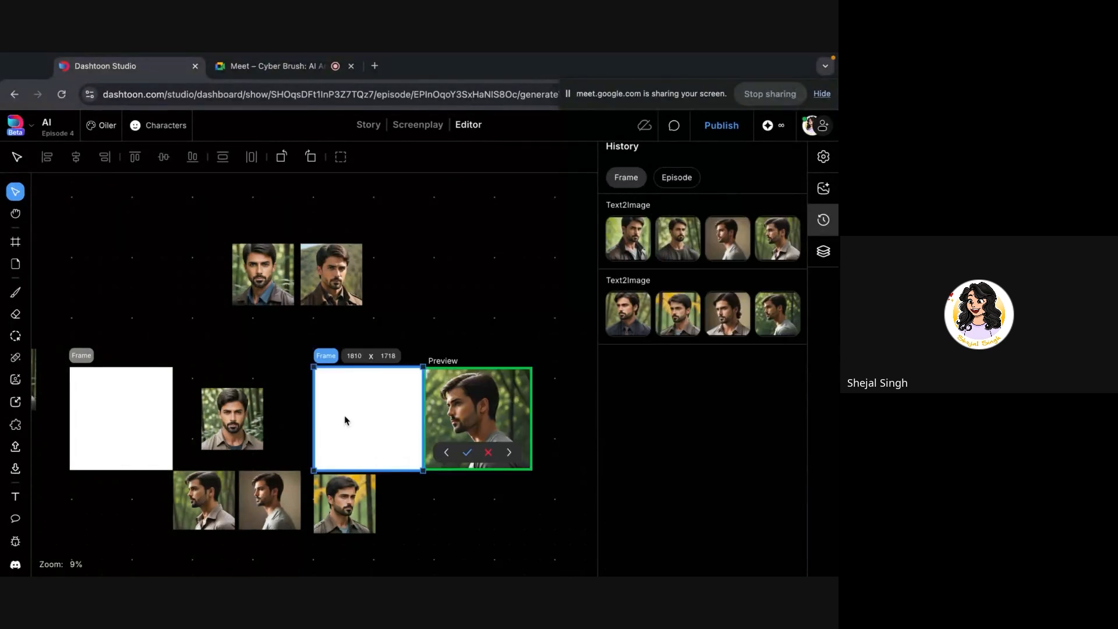
scroll(344, 414, "up", 2)
scroll(344, 415, "up", 1)
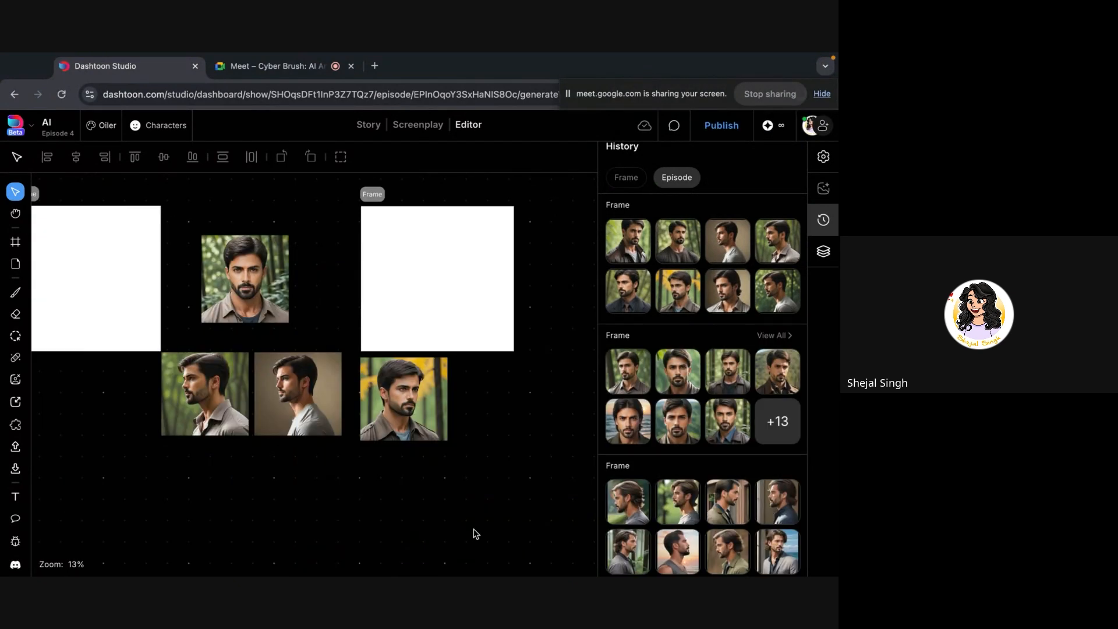
- Compare the front-facing portraits in the other blank frame's history, from the brown-jacket versions to the suit portrait
left_click(132, 334)
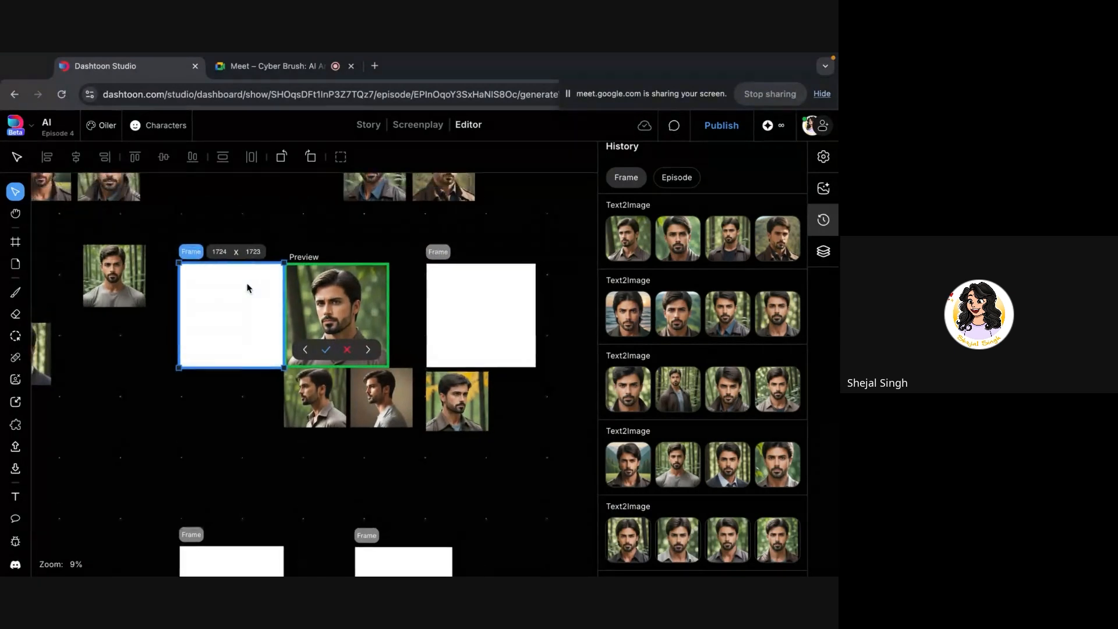
scroll(245, 285, "up", 2)
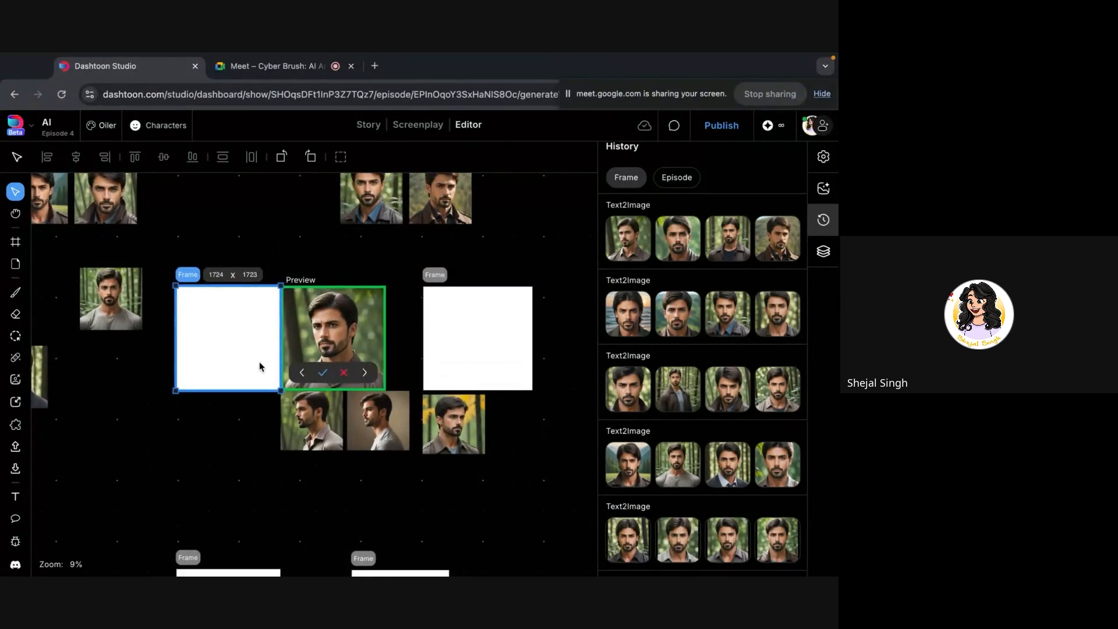
left_click(680, 310)
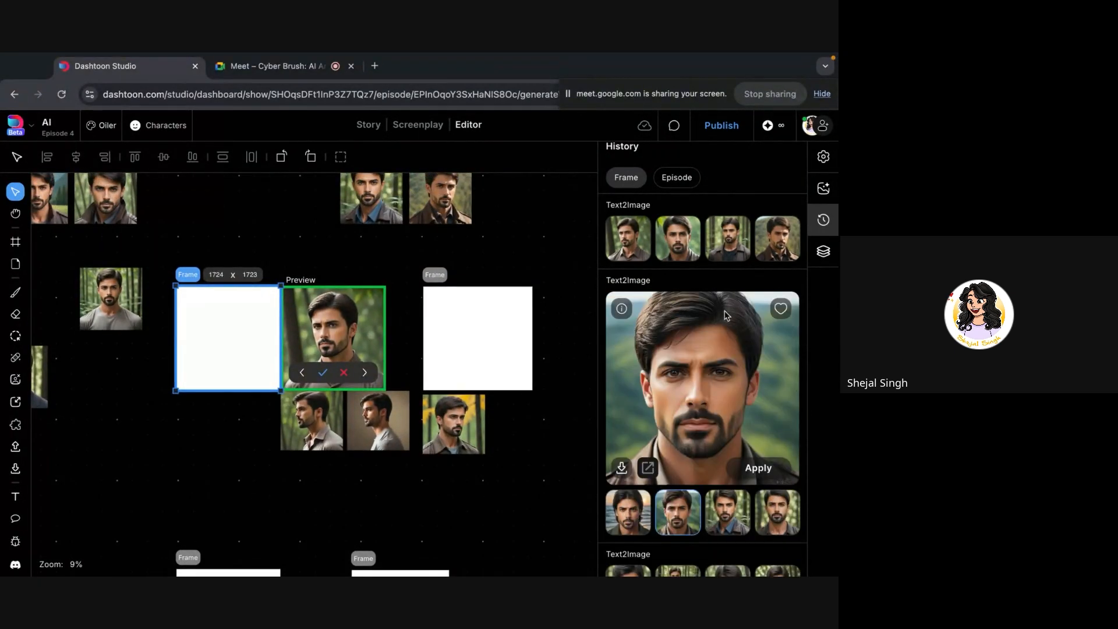
left_click(734, 513)
scroll(734, 513, "down", 1)
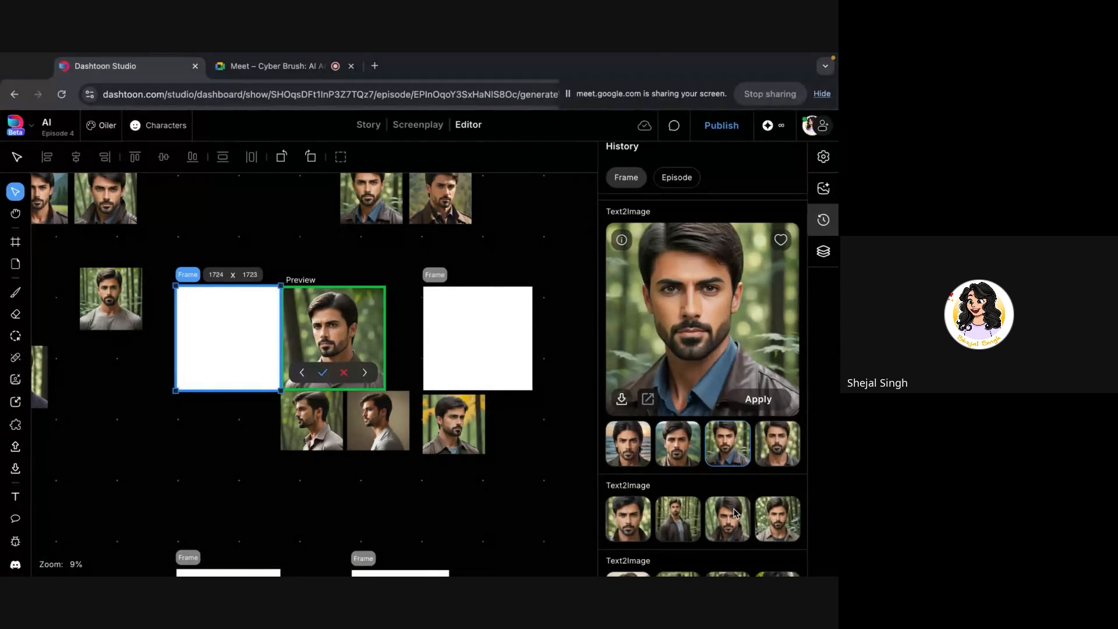
left_click(685, 444)
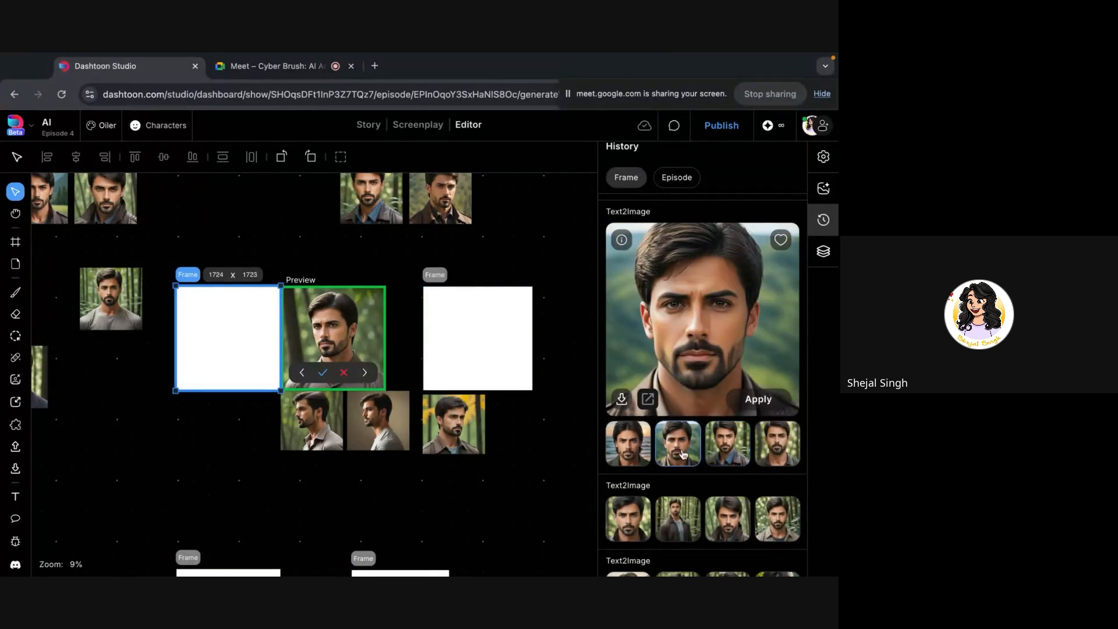
left_click(733, 439)
left_click(784, 448)
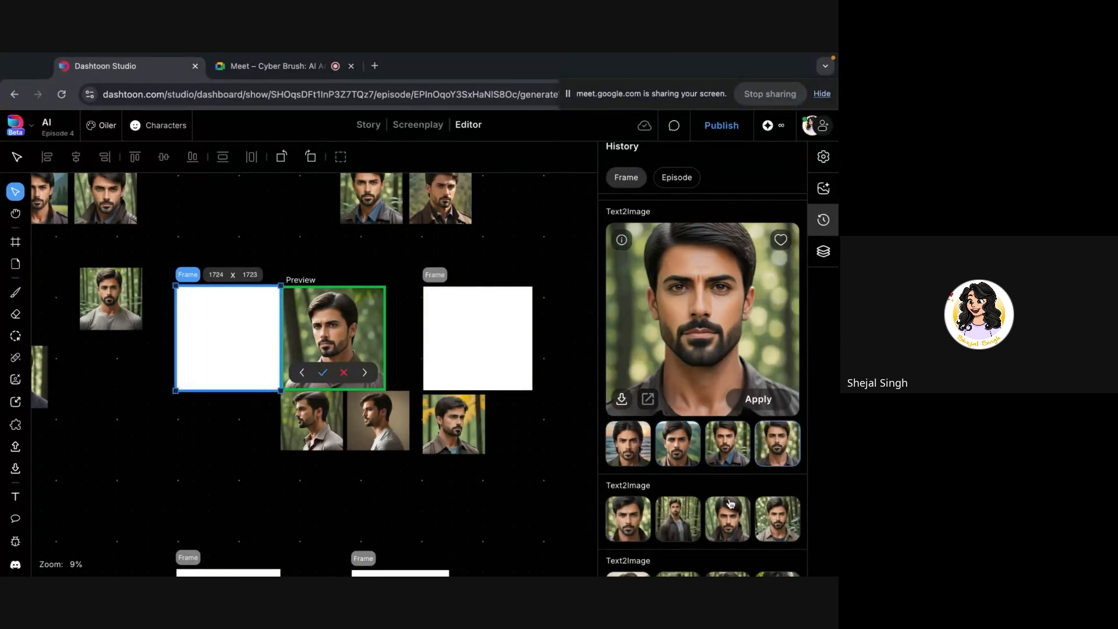
scroll(729, 503, "down", 2)
left_click(728, 463)
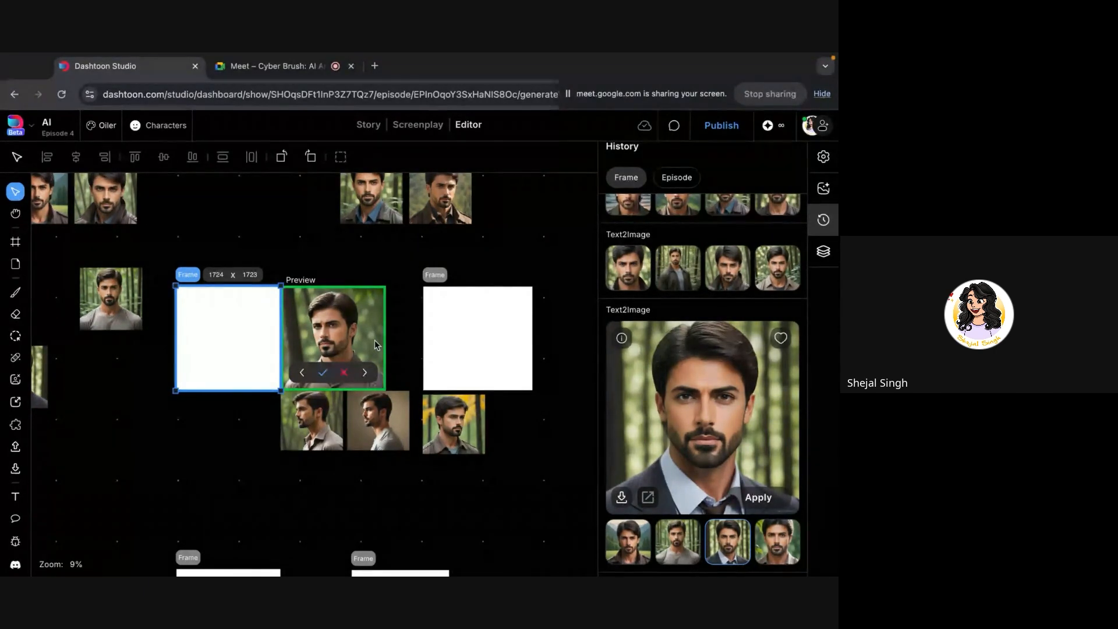
left_click(255, 483)
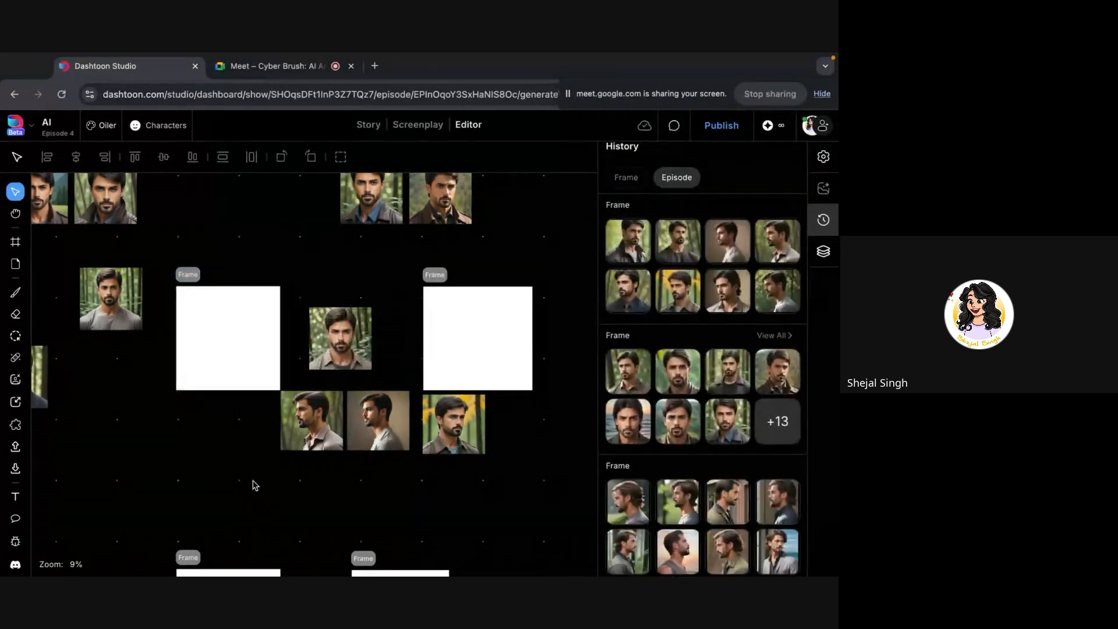
- Inspect the previews and histories of the long-haired man's frame and the blond man's frame lower on the canvas
scroll(255, 485, "down", 3)
scroll(282, 454, "down", 4)
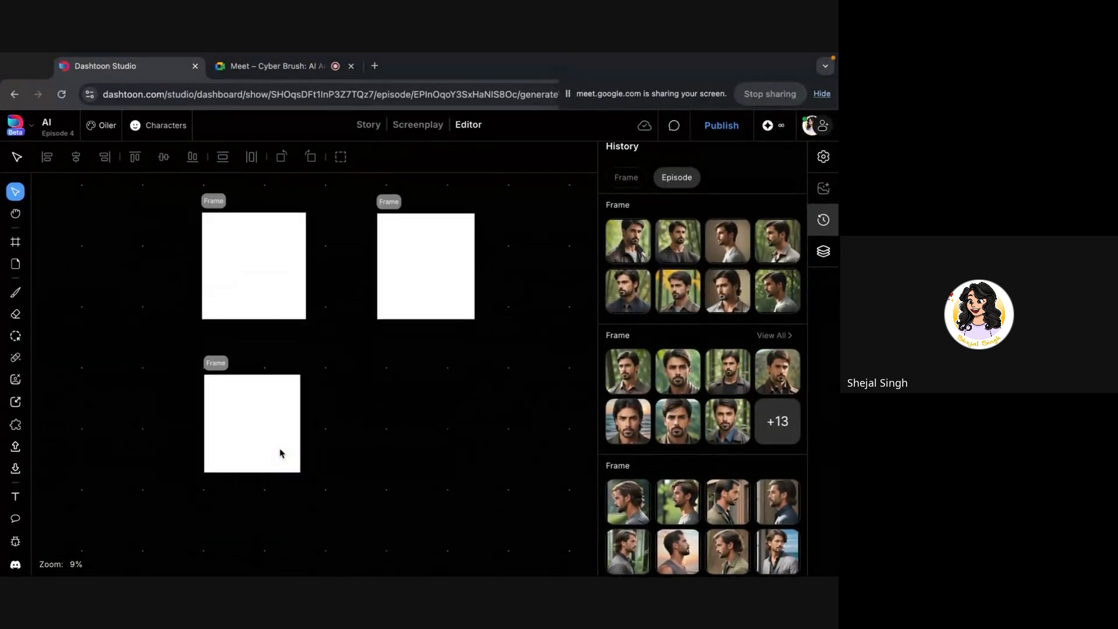
left_click(266, 309)
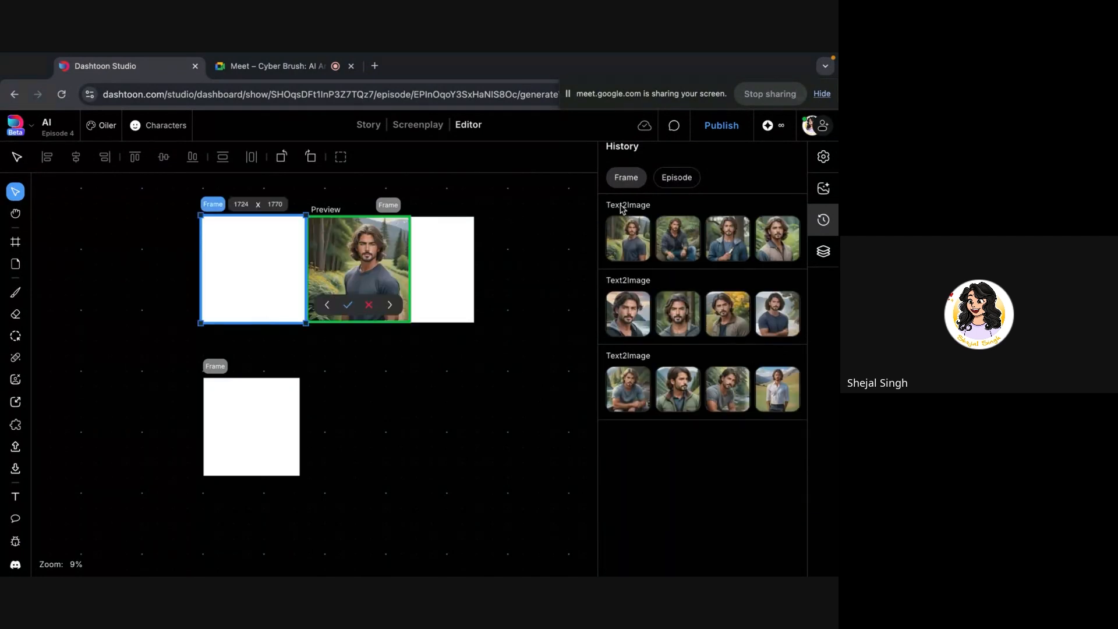
left_click(167, 298)
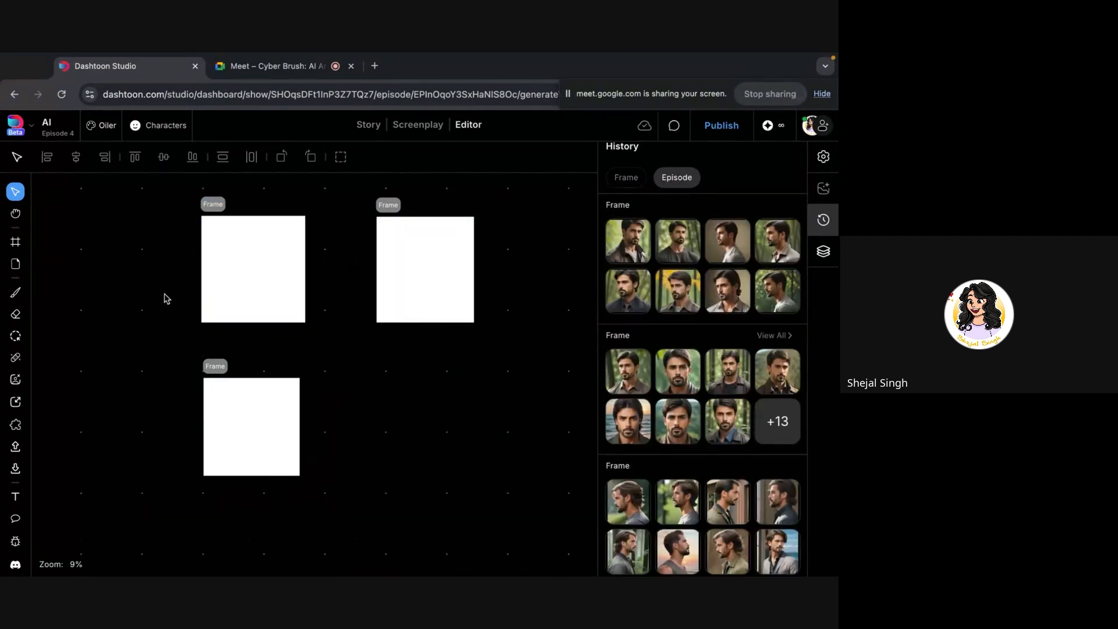
left_click(251, 427)
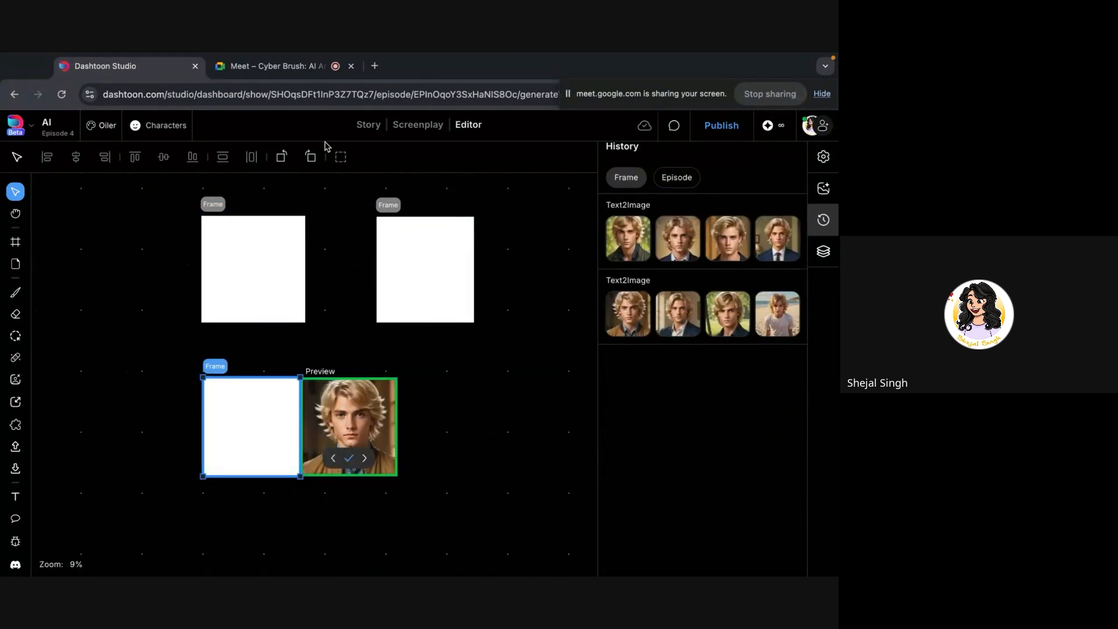
- Inspect the blond man's preview up close and view the brown-jacket and suit portraits from the lower Text2Image batch in his frame history
scroll(354, 394, "up", 8)
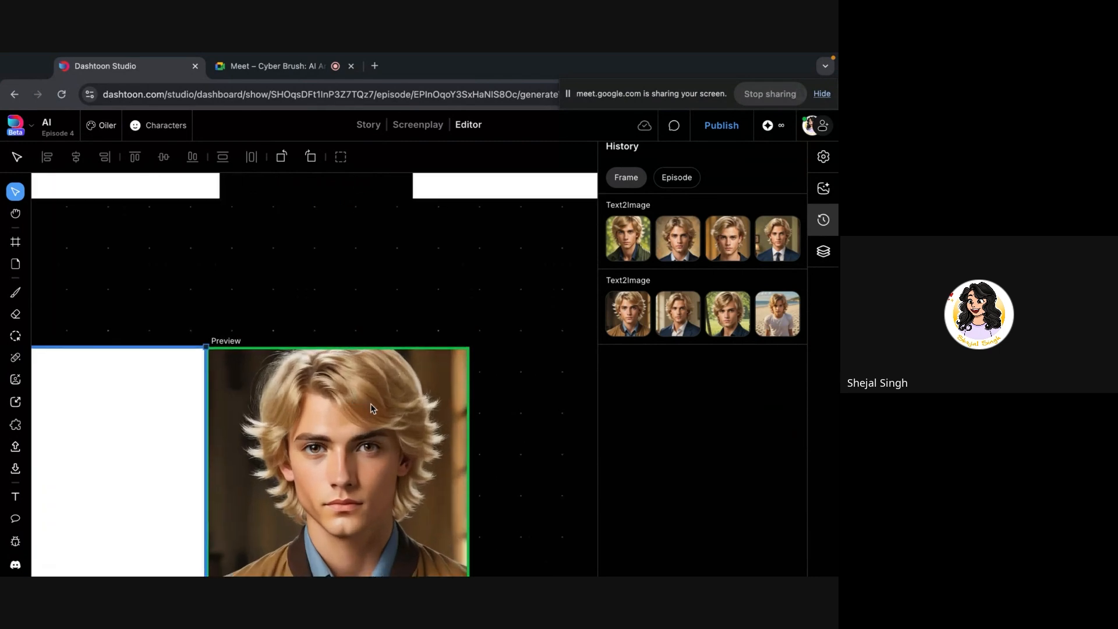
scroll(371, 404, "down", 5)
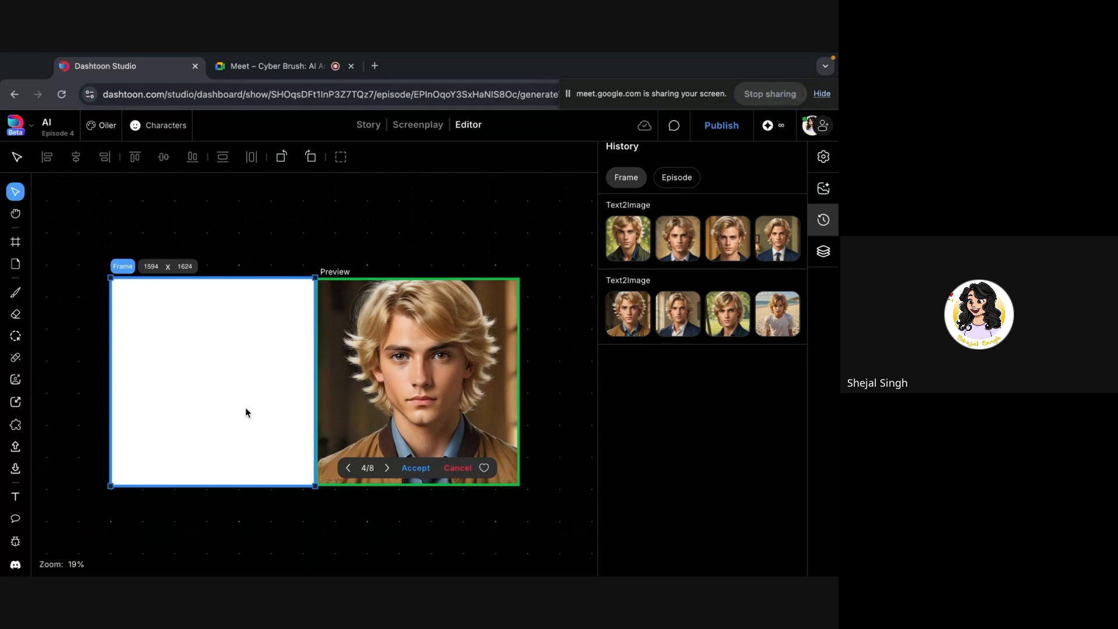
left_click(622, 332)
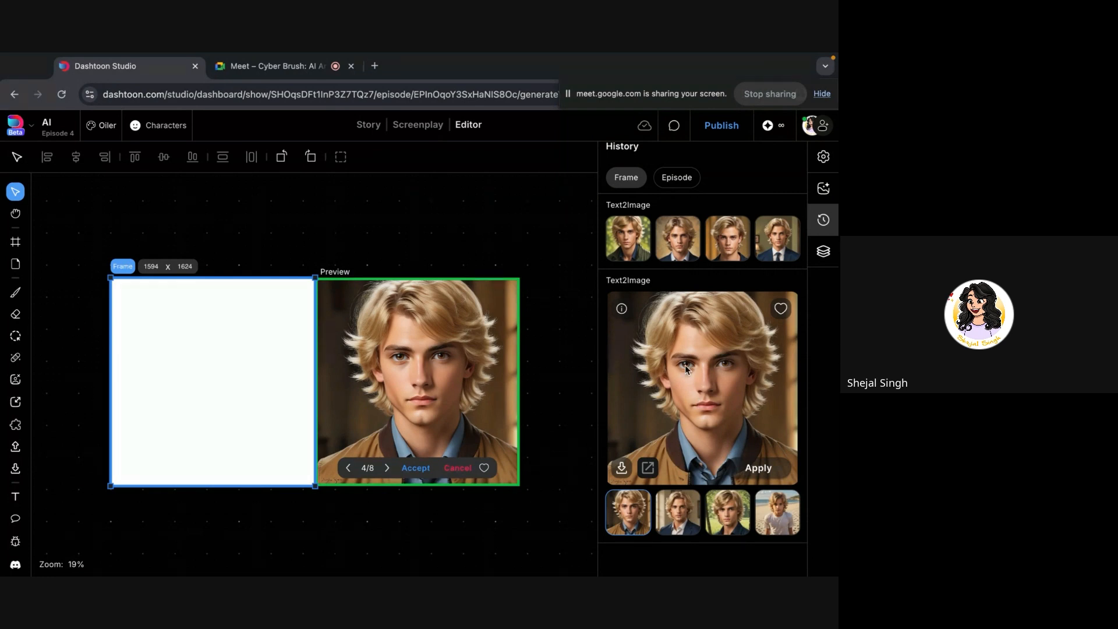
left_click(678, 514)
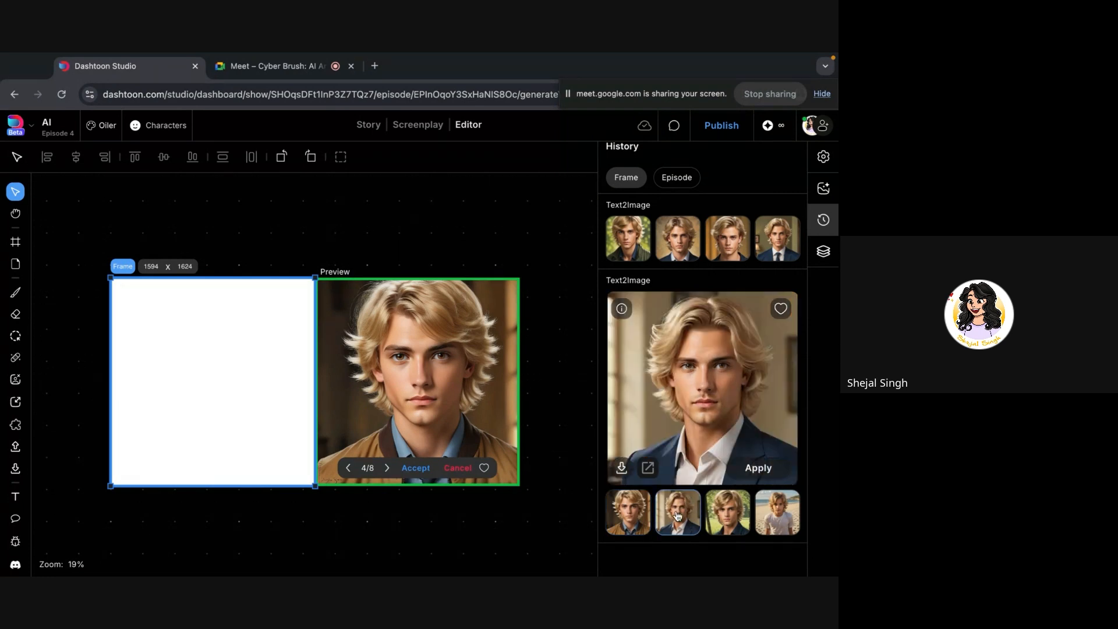
- Place five blond portraits from the frame history onto the canvas: brown jacket, navy suit with white shirt, beach, green jacket and dark-jacket close-up
left_click(421, 537)
scroll(420, 536, "down", 2)
left_click(256, 326)
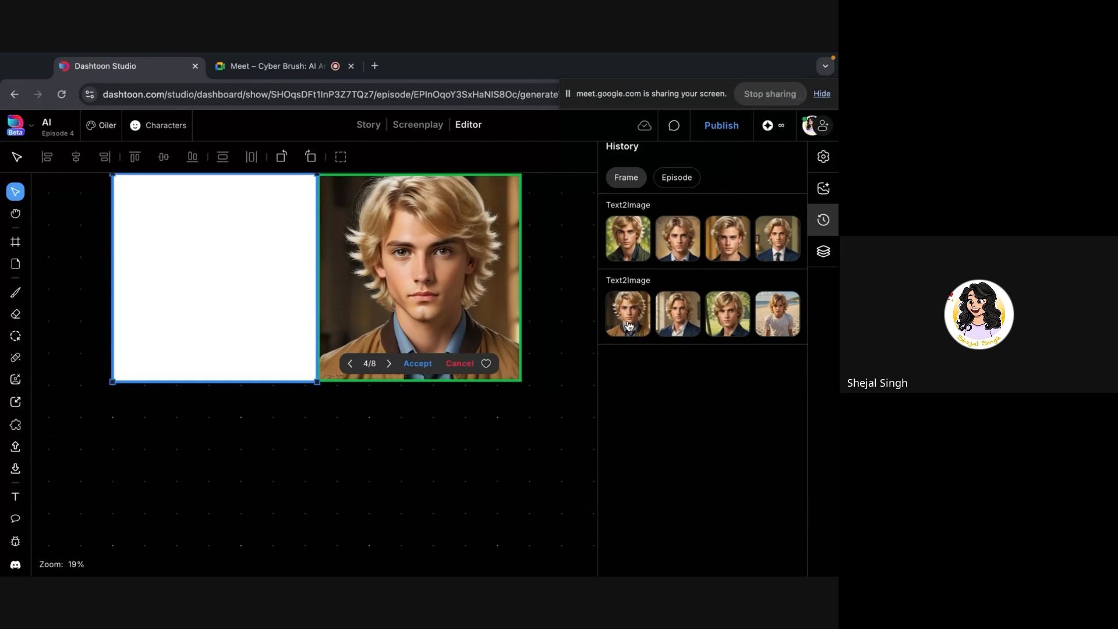
left_click_drag(629, 326, 295, 461)
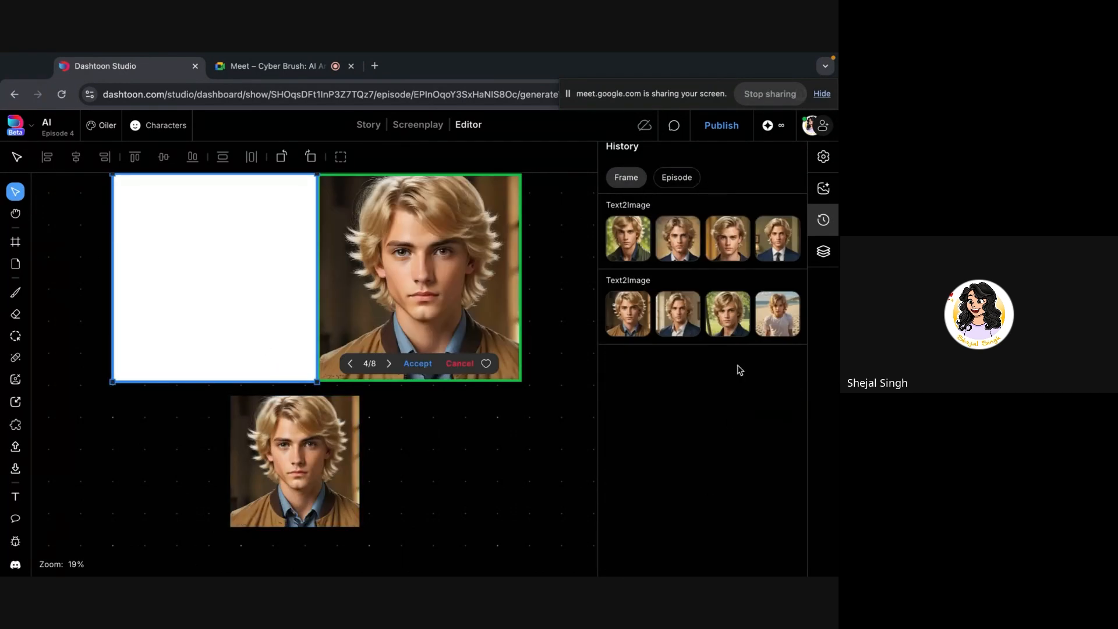
left_click_drag(678, 315, 409, 472)
left_click(256, 272)
left_click_drag(777, 314, 555, 470)
left_click(256, 272)
scroll(408, 373, "right", 4)
left_click_drag(629, 239, 505, 447)
left_click(57, 268)
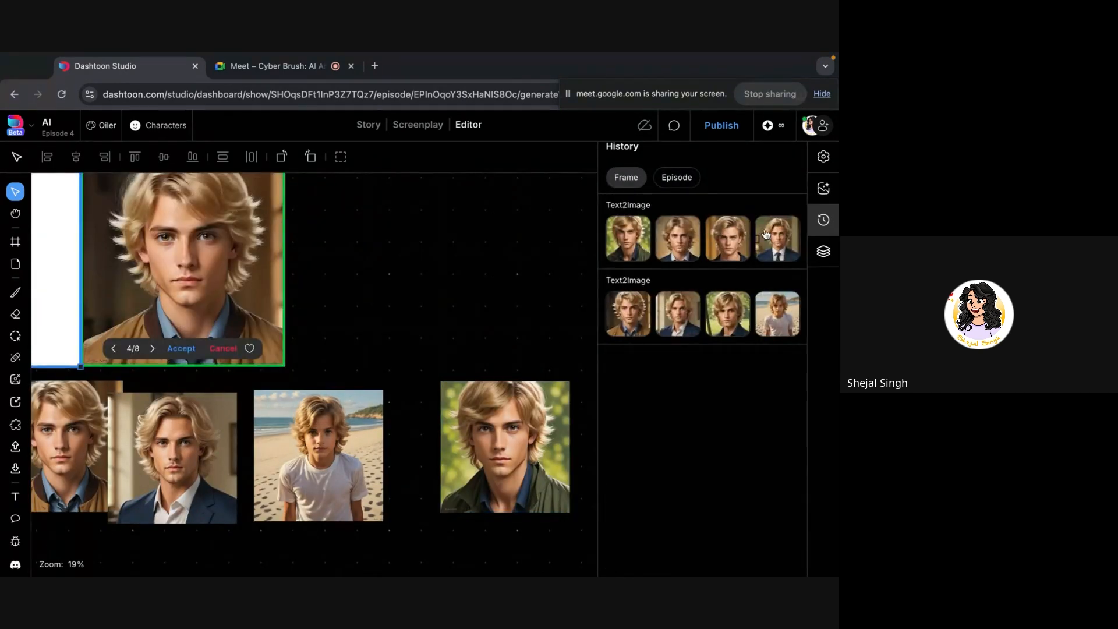
left_click_drag(728, 238, 440, 312)
- Arrange the five blond portraits below their frame, with brown-jacket, suit and beach images in one row and the other two directly underneath
scroll(388, 518, "down", 5)
left_click_drag(243, 486, 132, 492)
left_click_drag(295, 490, 192, 491)
left_click_drag(357, 490, 252, 492)
left_click_drag(419, 430, 310, 490)
left_click_drag(436, 488, 363, 491)
scroll(363, 491, "up", 5)
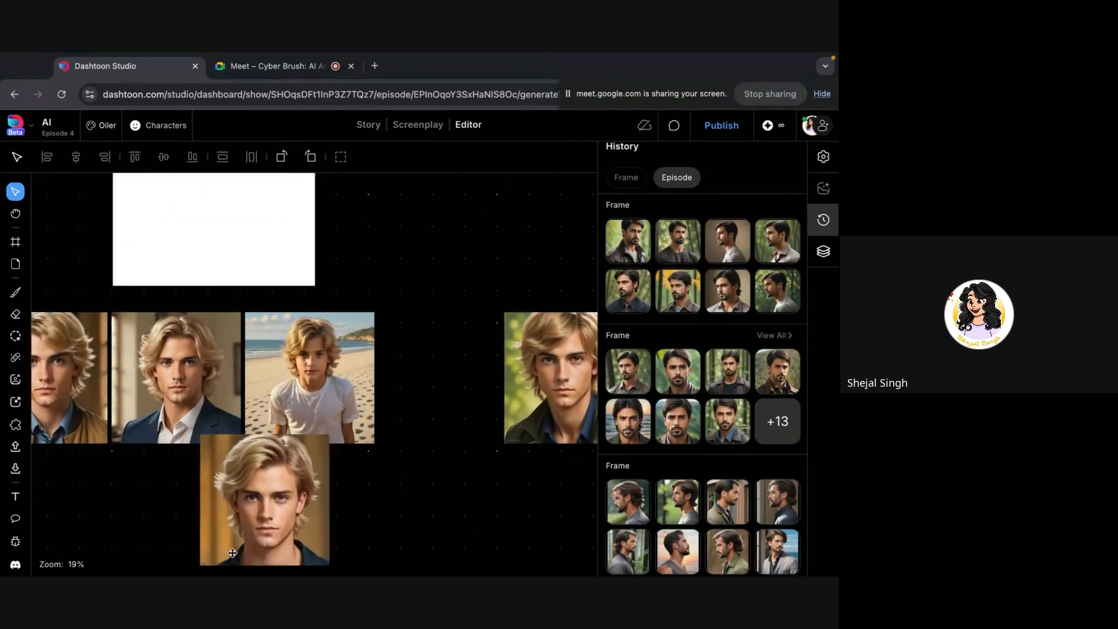
left_click_drag(232, 554, 51, 562)
left_click_drag(551, 379, 217, 483)
scroll(585, 453, "up", 4)
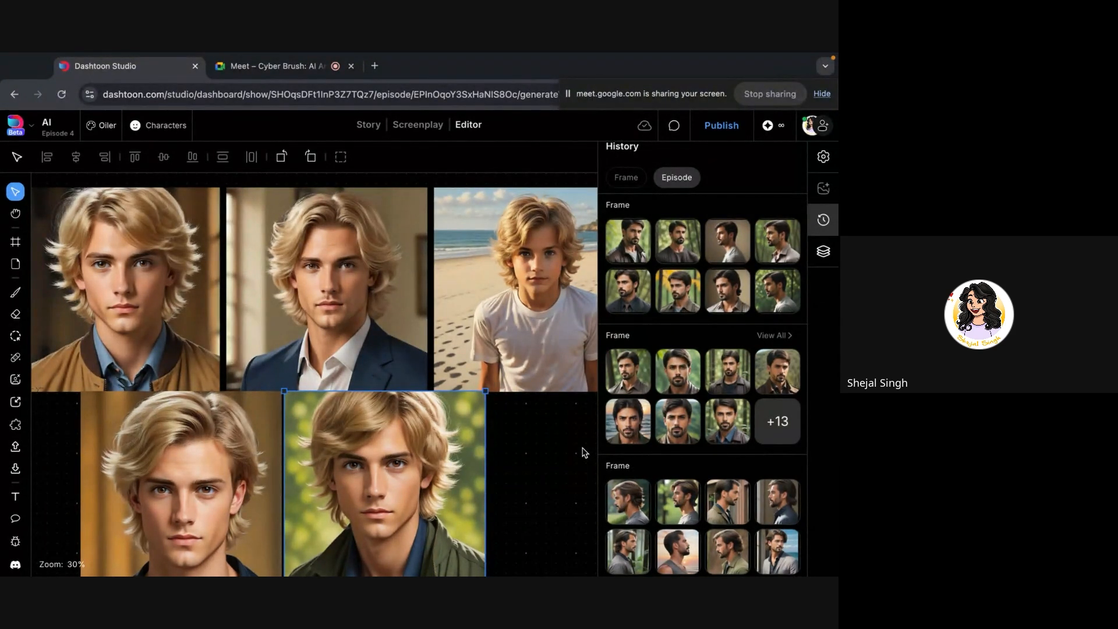
- Compare the face and hair of the five grouped blond portraits, checking the brown-jacket, suit, beach and green-jacket images against each other
left_click(559, 299)
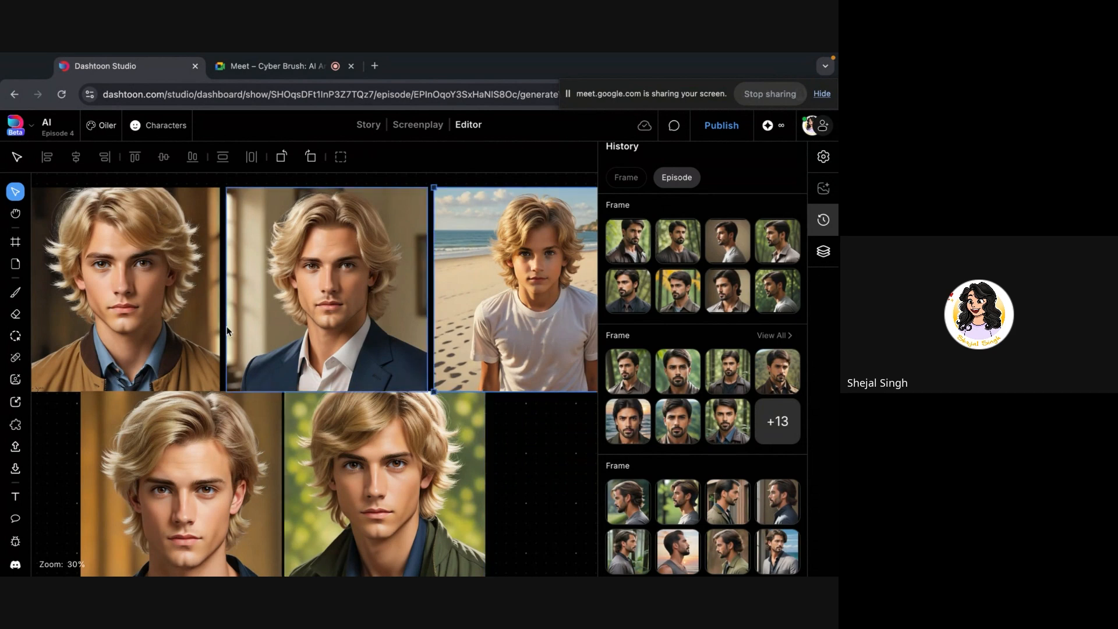
left_click(200, 316)
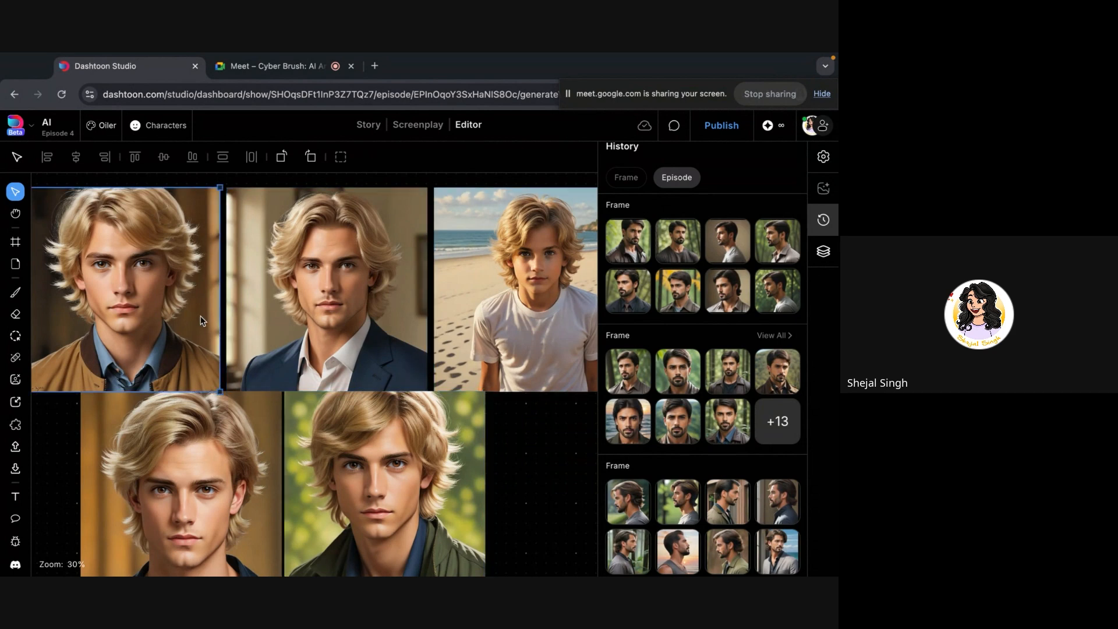
left_click(454, 546)
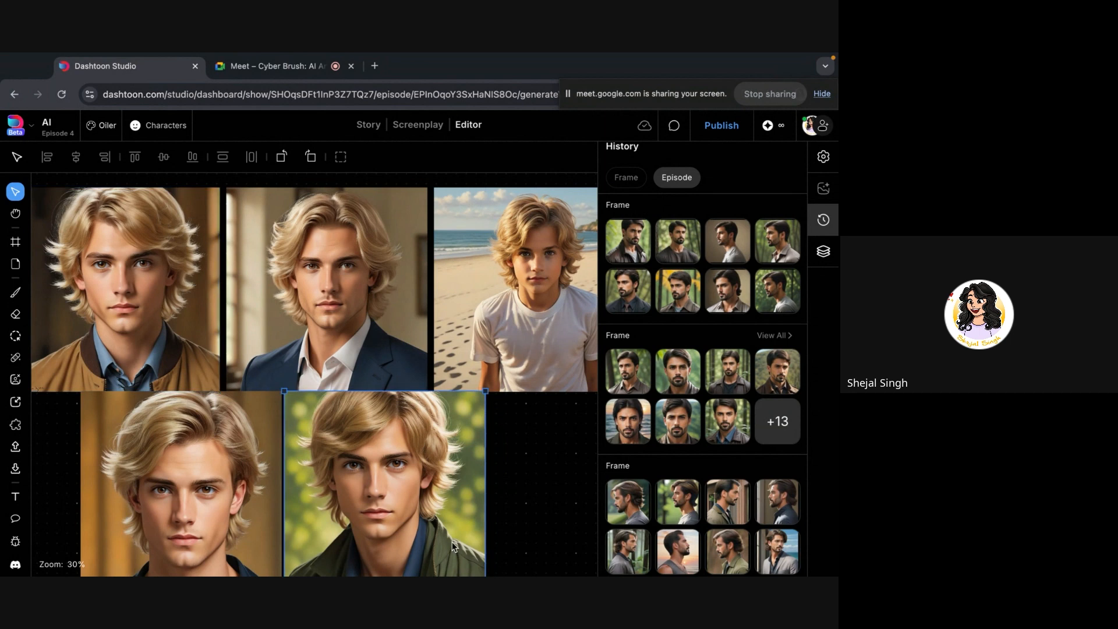
left_click(373, 316)
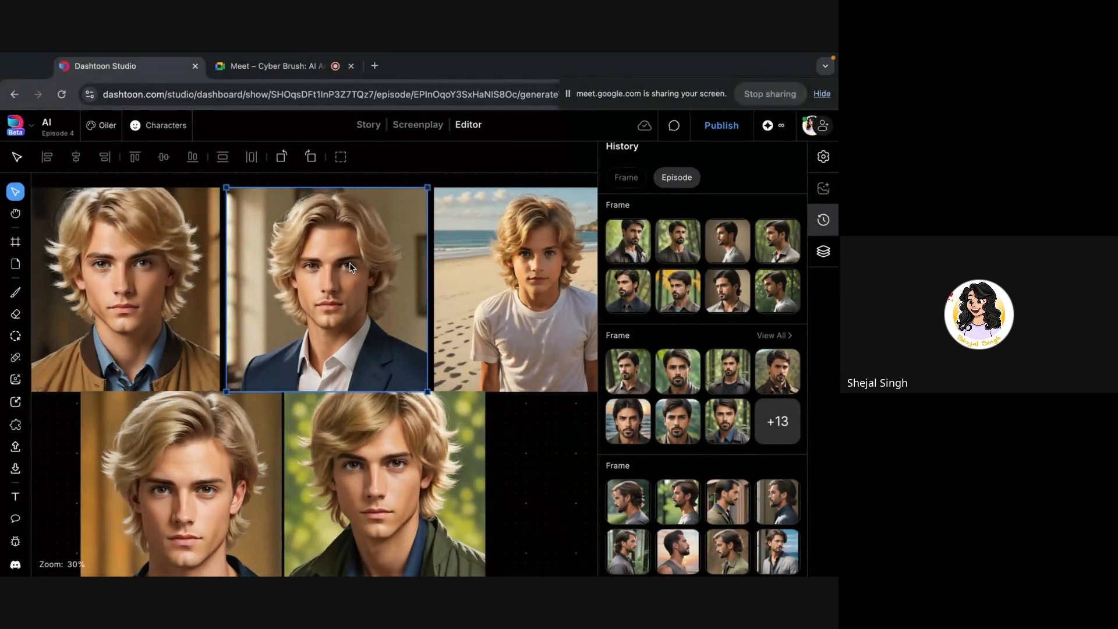
left_click(554, 501)
mouse_move(512, 543)
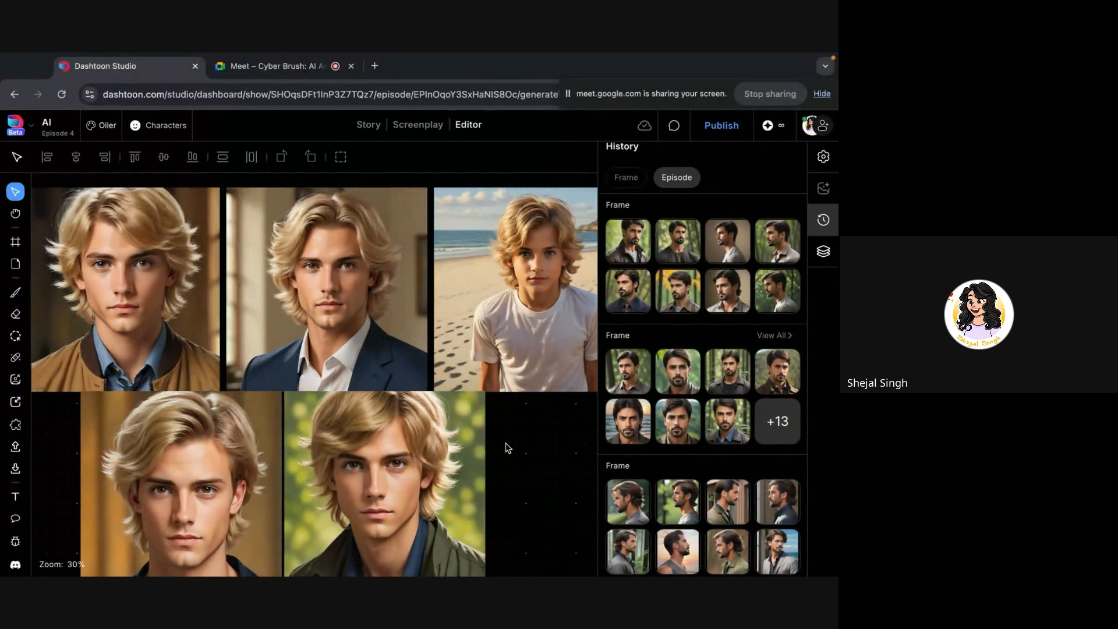
scroll(505, 449, "down", 5)
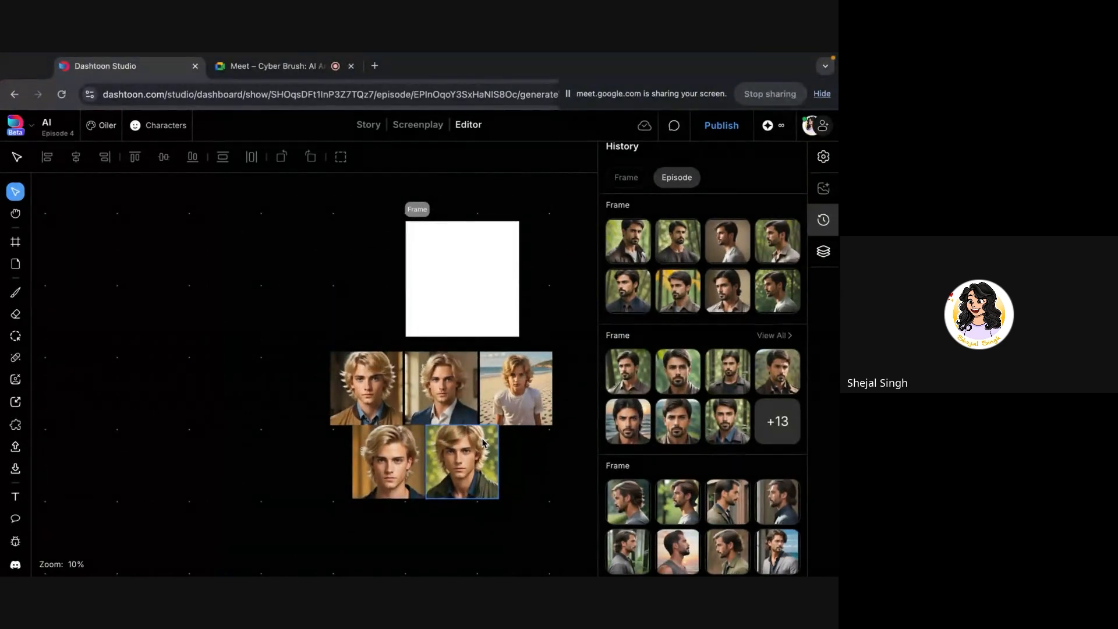
scroll(483, 443, "up", 3)
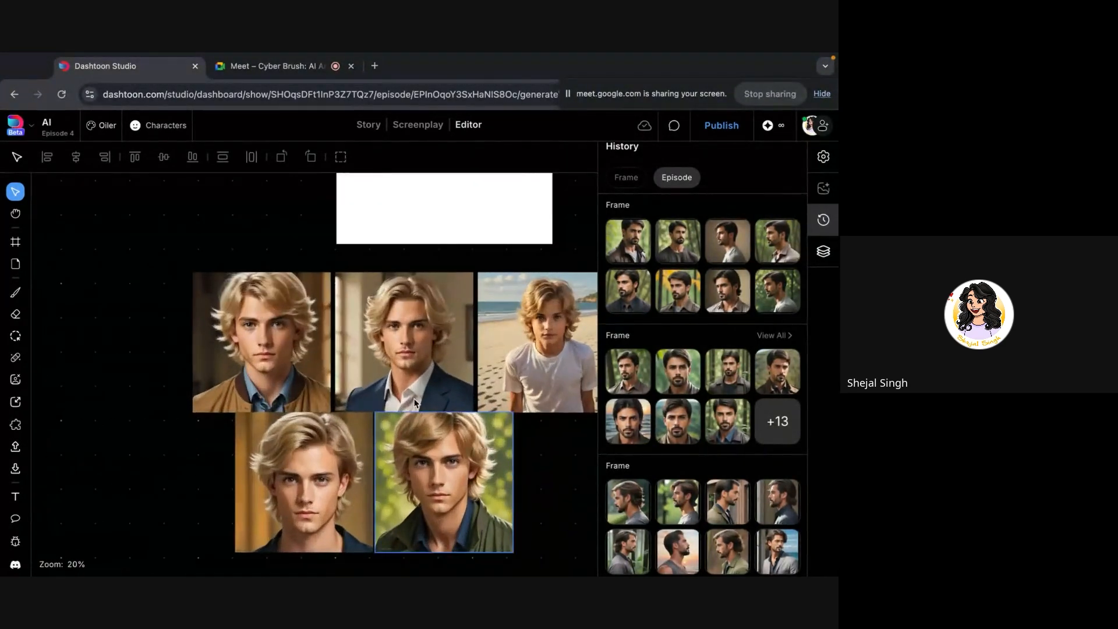
left_click(259, 279)
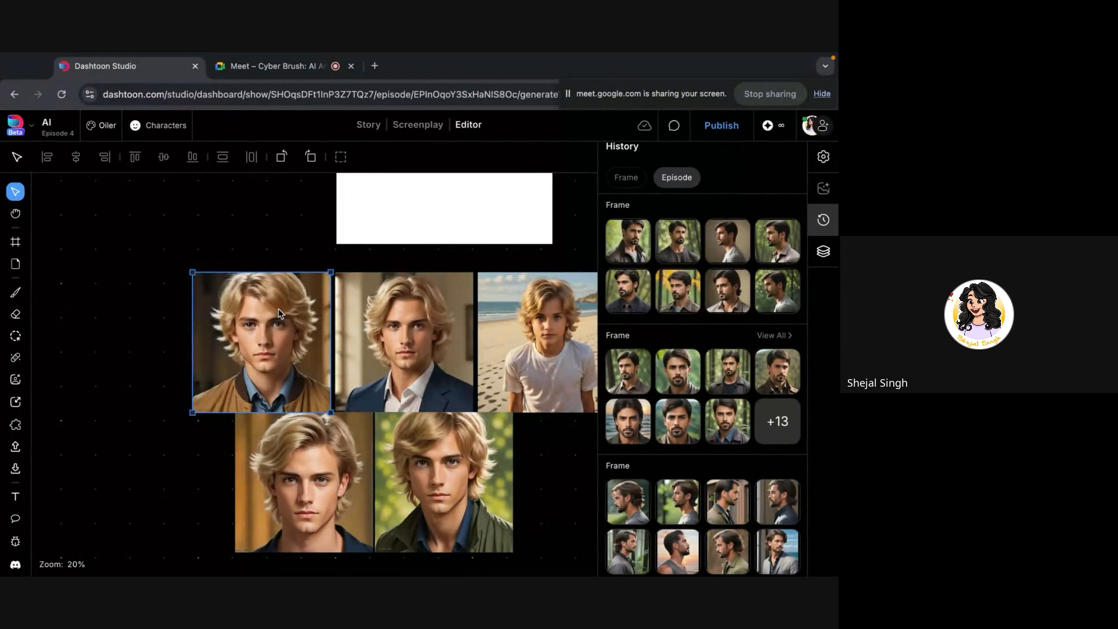
left_click(376, 310)
left_click(504, 511)
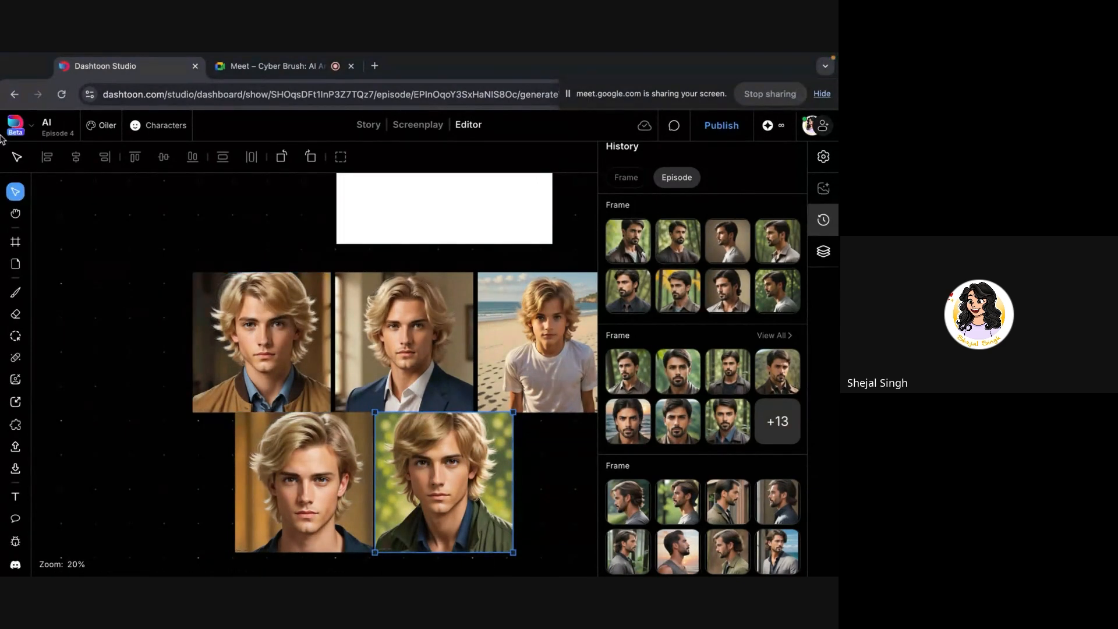
- Return to the long-haired man's frame, view its preview and history, and look over the surrounding frames and portrait groups
left_click(174, 305)
scroll(173, 305, "up", 5)
scroll(291, 350, "up", 4)
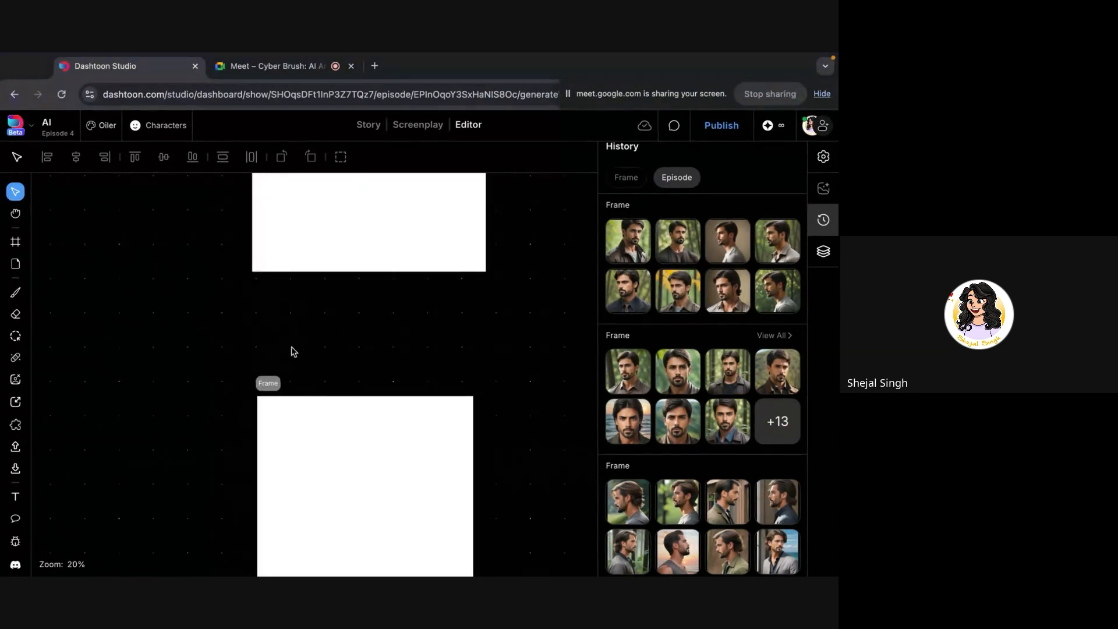
left_click(354, 324)
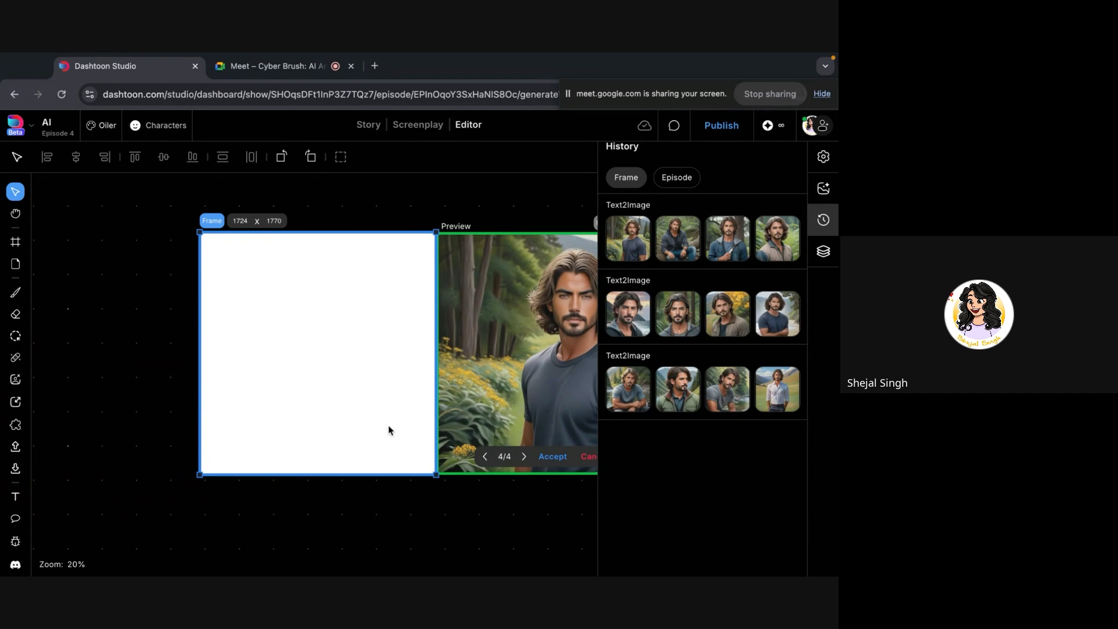
left_click(100, 437)
scroll(99, 436, "down", 3)
scroll(282, 395, "down", 3)
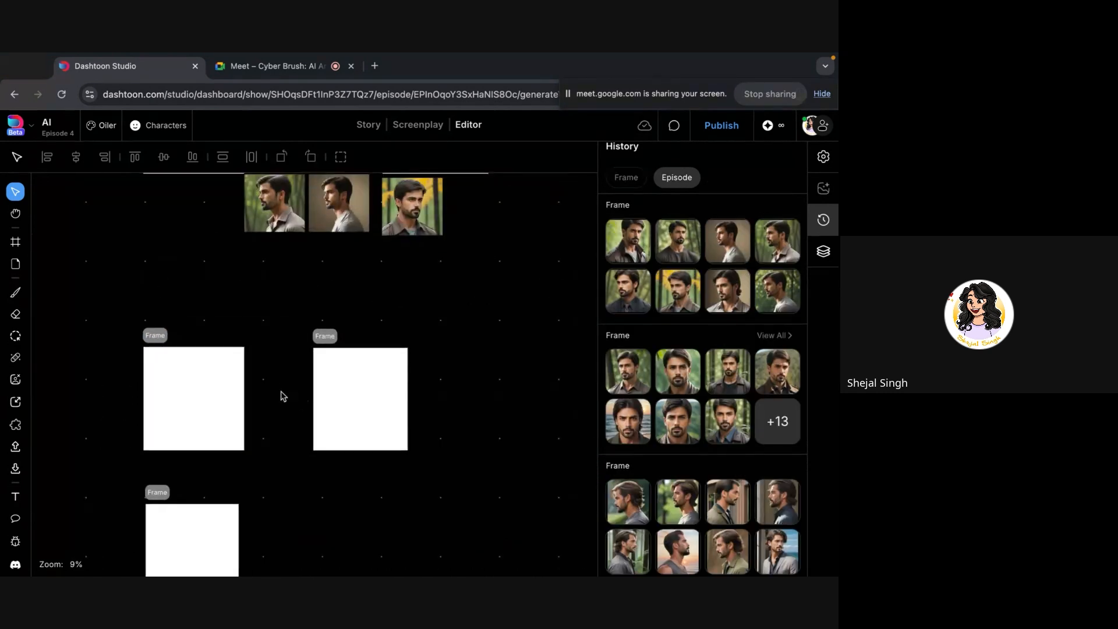
scroll(272, 381, "down", 1)
left_click(253, 403)
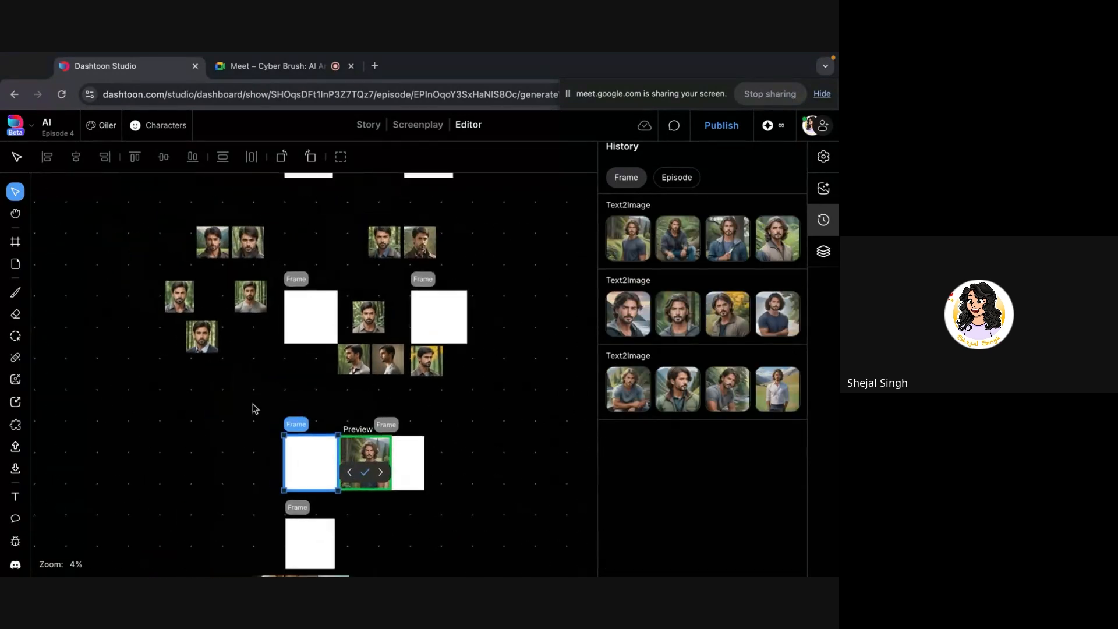
scroll(290, 462, "up", 1)
left_click_drag(322, 511, 224, 193)
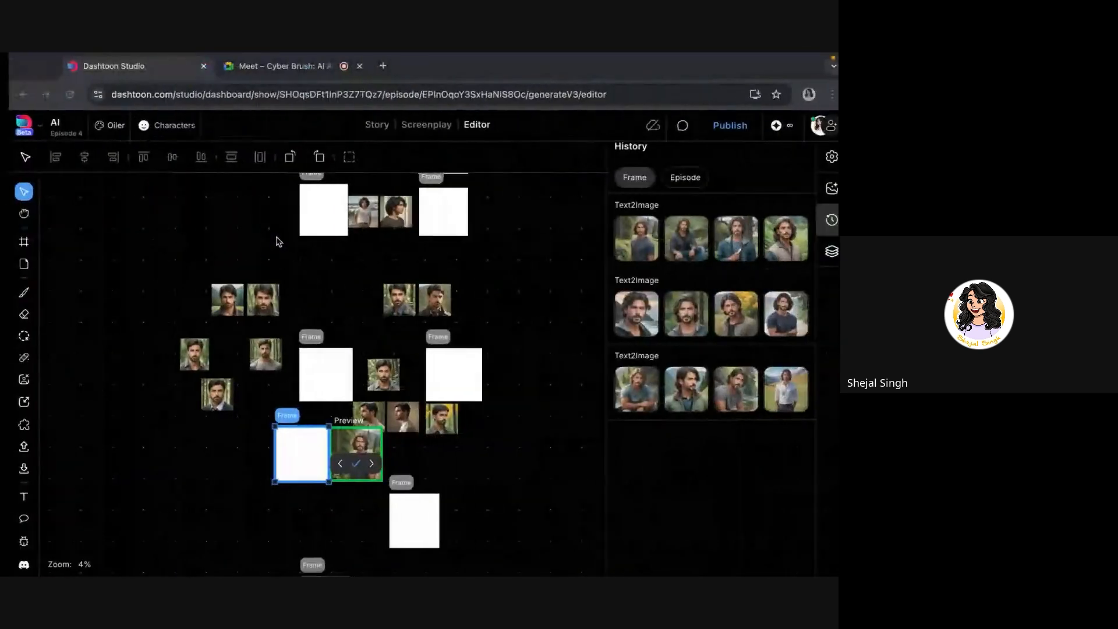
left_click_drag(303, 459, 329, 466)
scroll(329, 466, "down", 1)
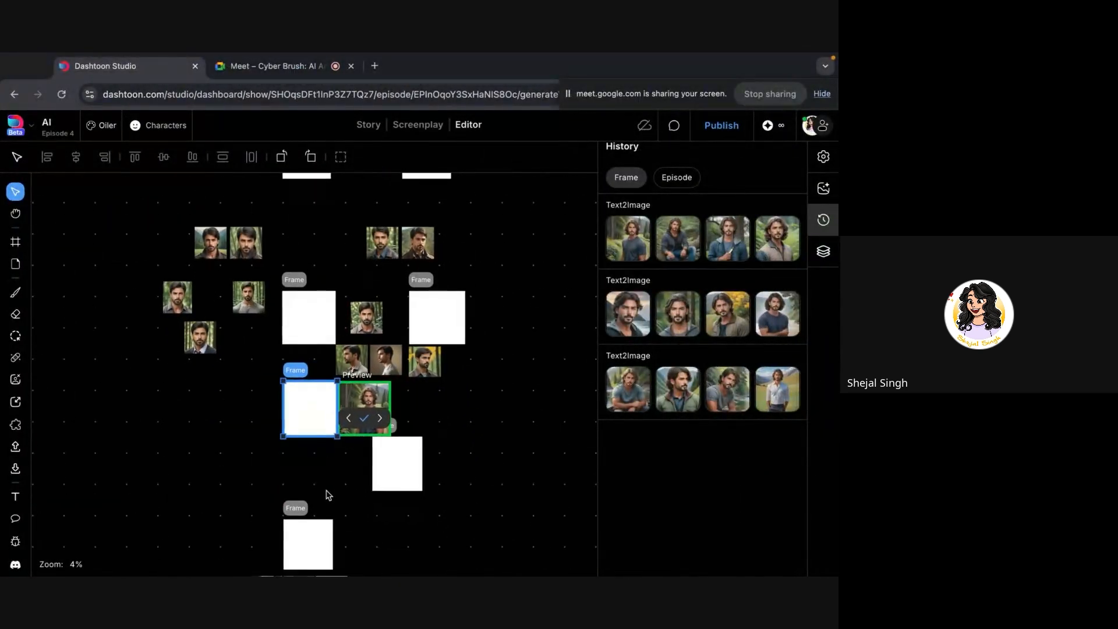
left_click_drag(320, 427, 322, 483)
- Examine each of the four portraits in the lowest Text2Image batch of the long-haired man's frame history
scroll(323, 482, "up", 5)
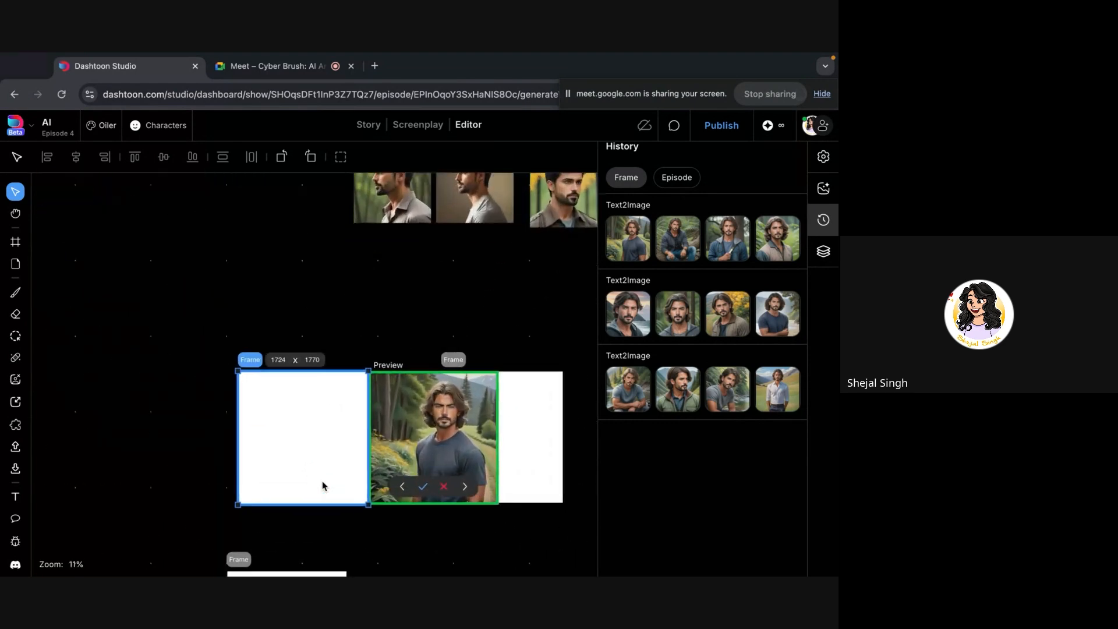
scroll(324, 486, "up", 3)
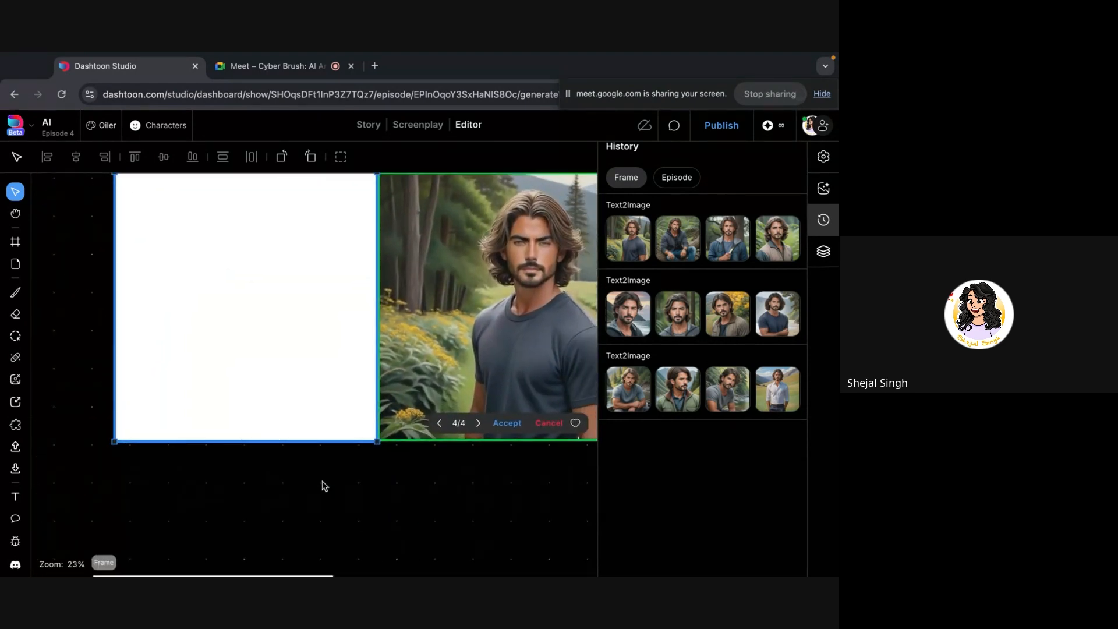
left_click(626, 400)
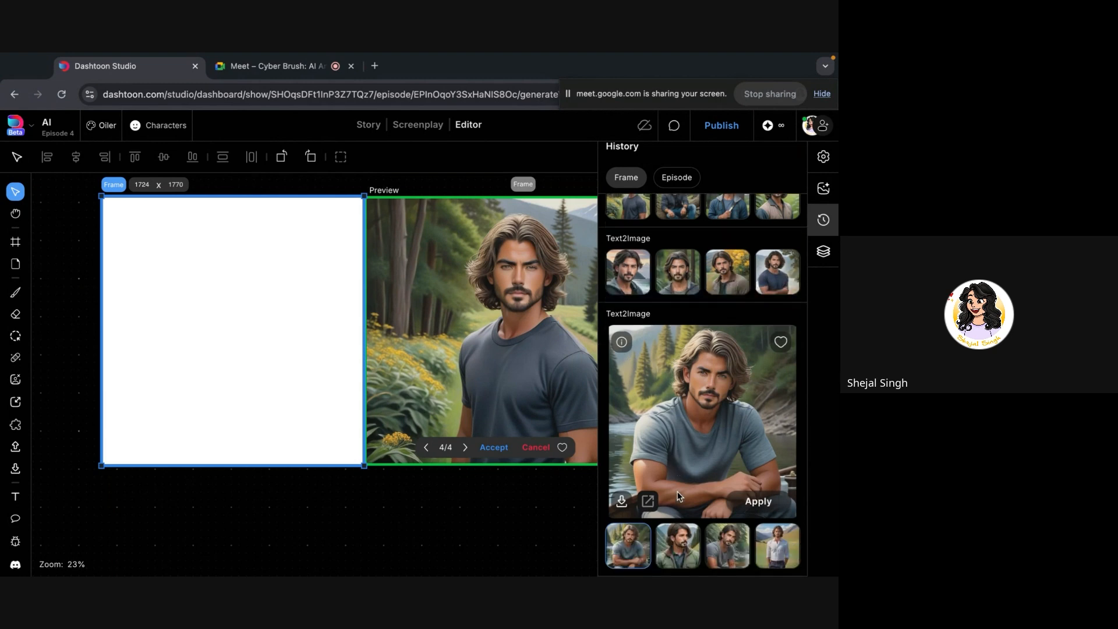
left_click(683, 545)
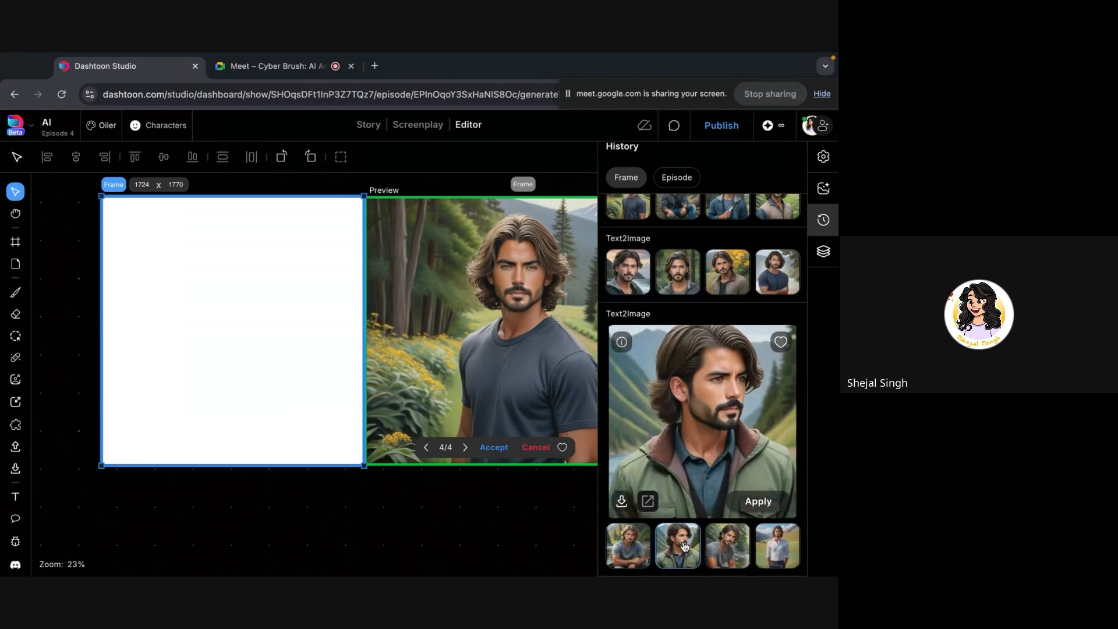
left_click(726, 544)
left_click(786, 531)
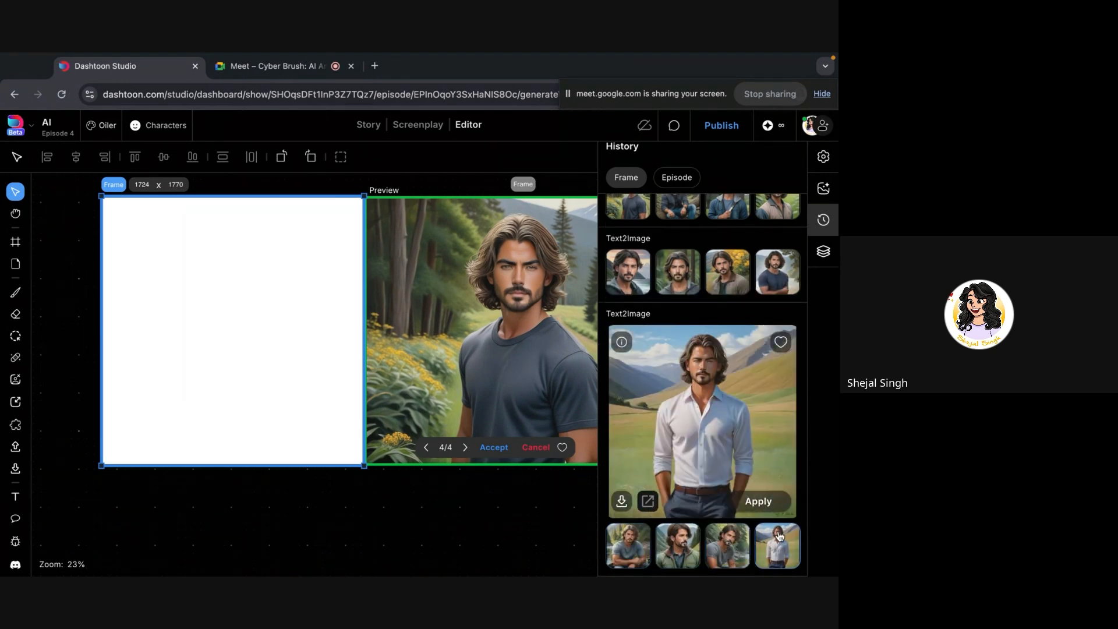
- Compare the long-haired man's seated grey-shirt portraits with the green-jacket and white-shirt images of the same batch for face and hair consistency
left_click(628, 546)
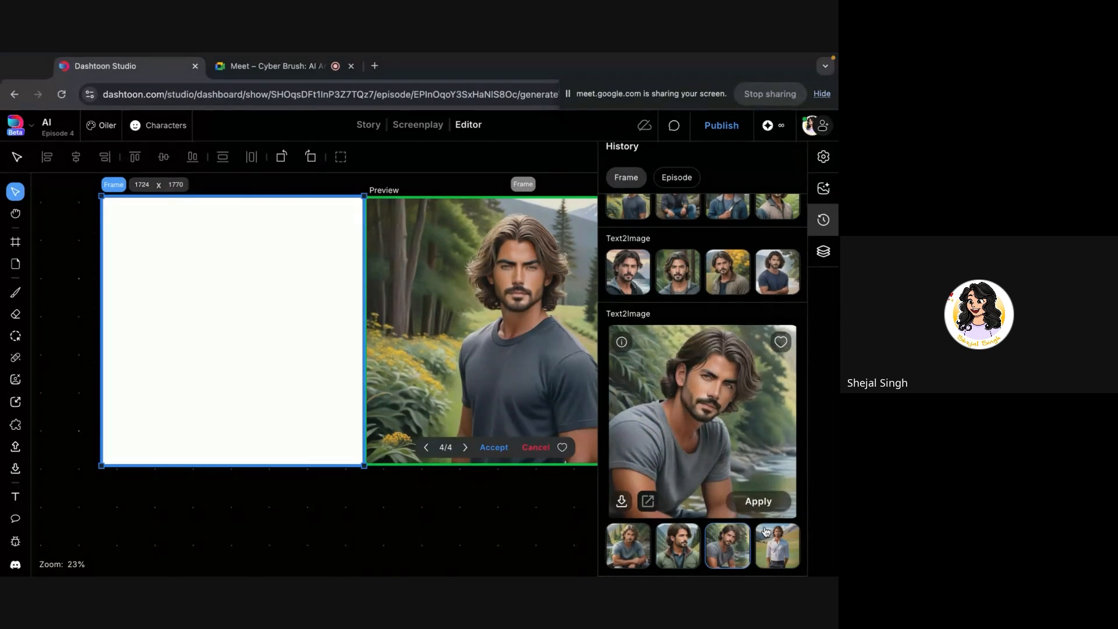
left_click(766, 531)
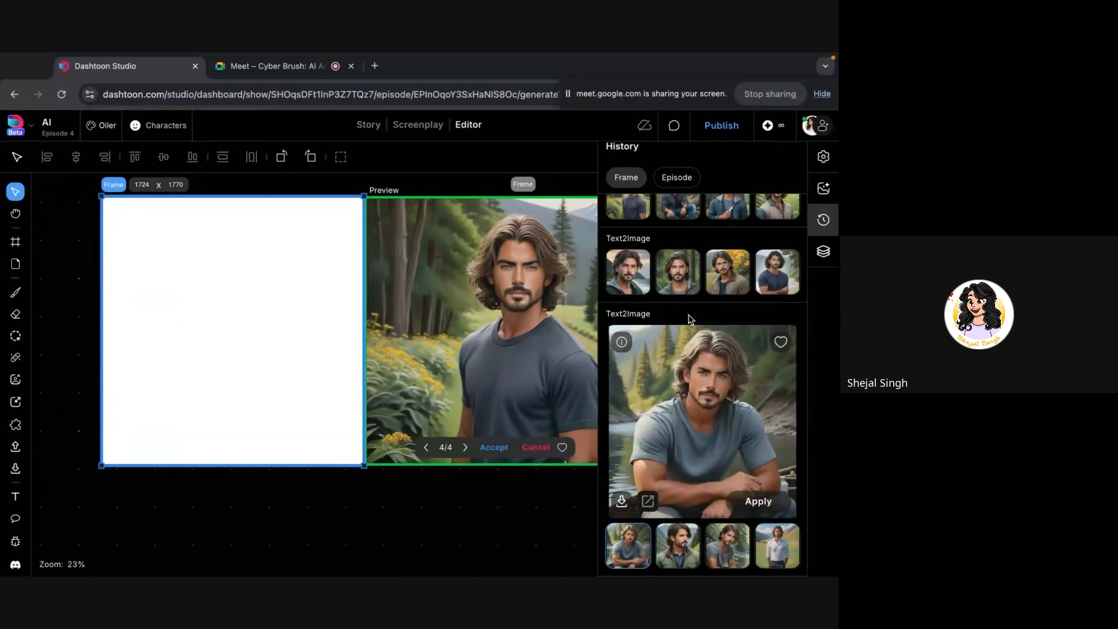
left_click(640, 558)
left_click(706, 556)
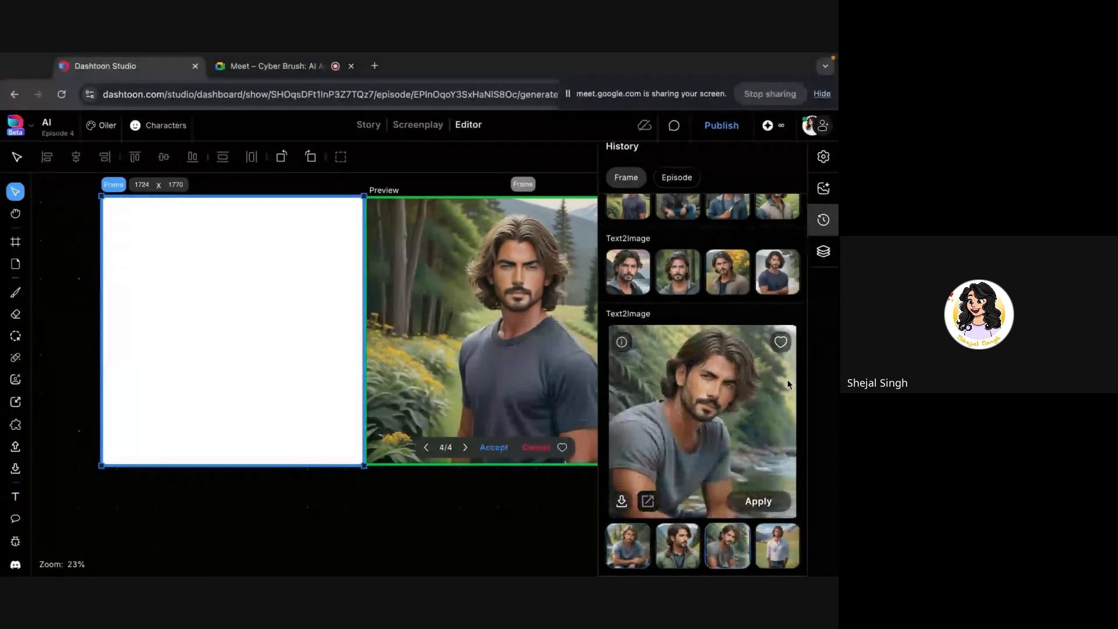
left_click(780, 560)
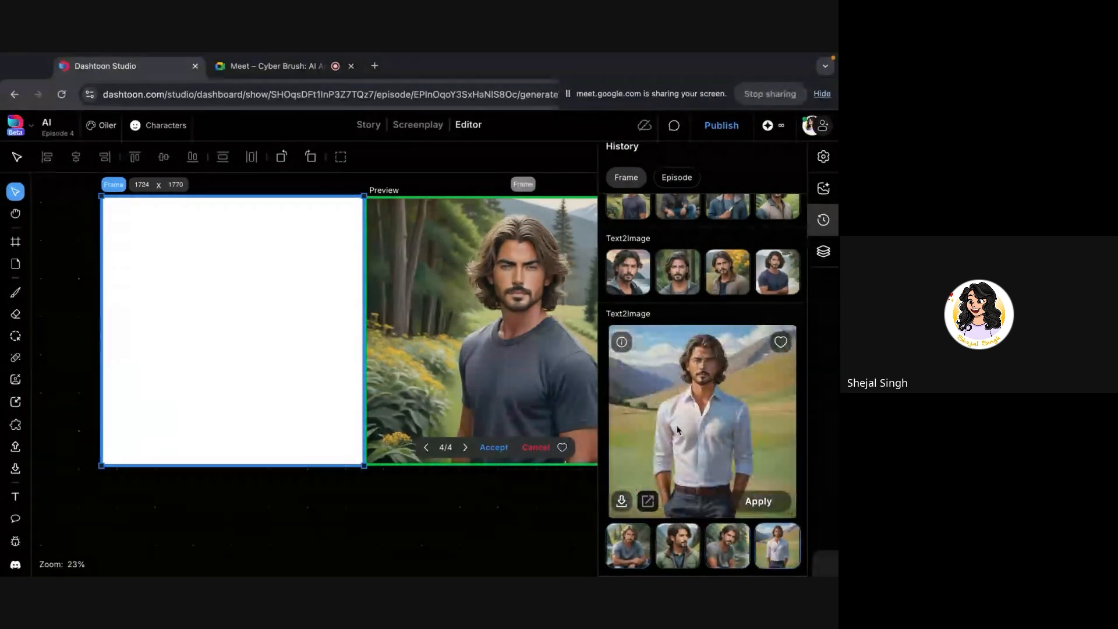
left_click(628, 564)
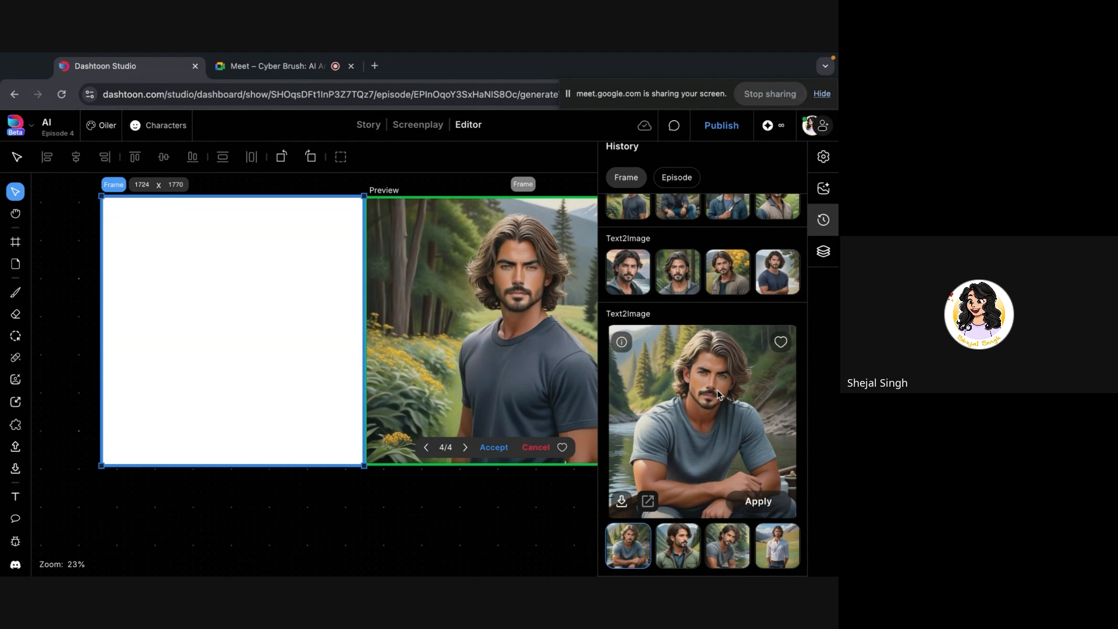
left_click(685, 546)
left_click(747, 544)
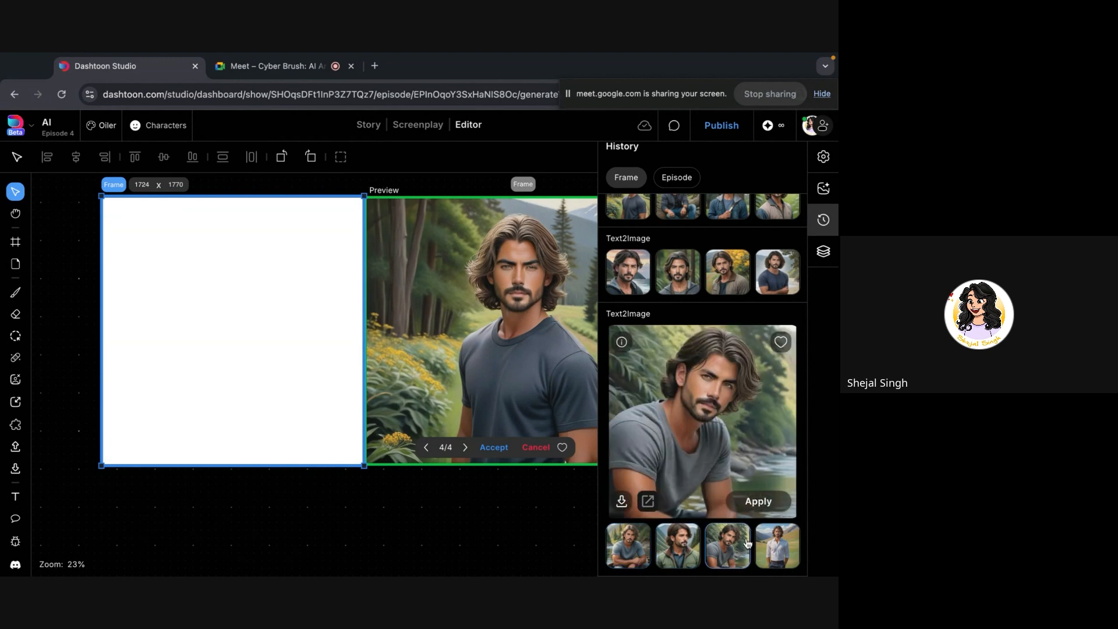
- Compare the white-shirt meadow portrait with the seated grey-shirt and green-jacket portraits in the lowest Text2Image batch
left_click(764, 543)
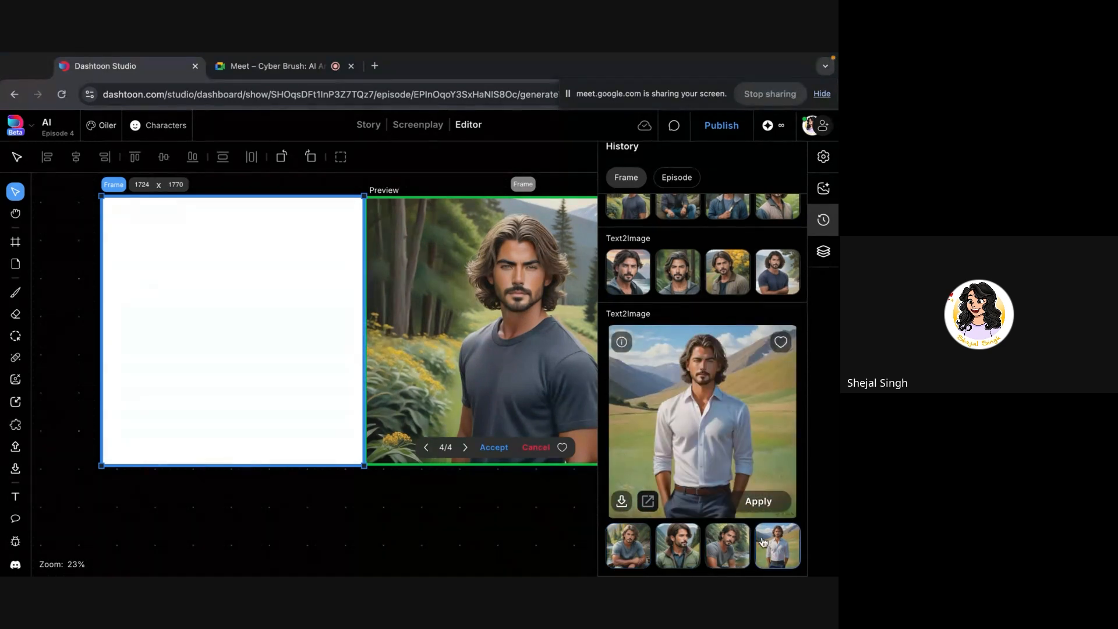
left_click(628, 535)
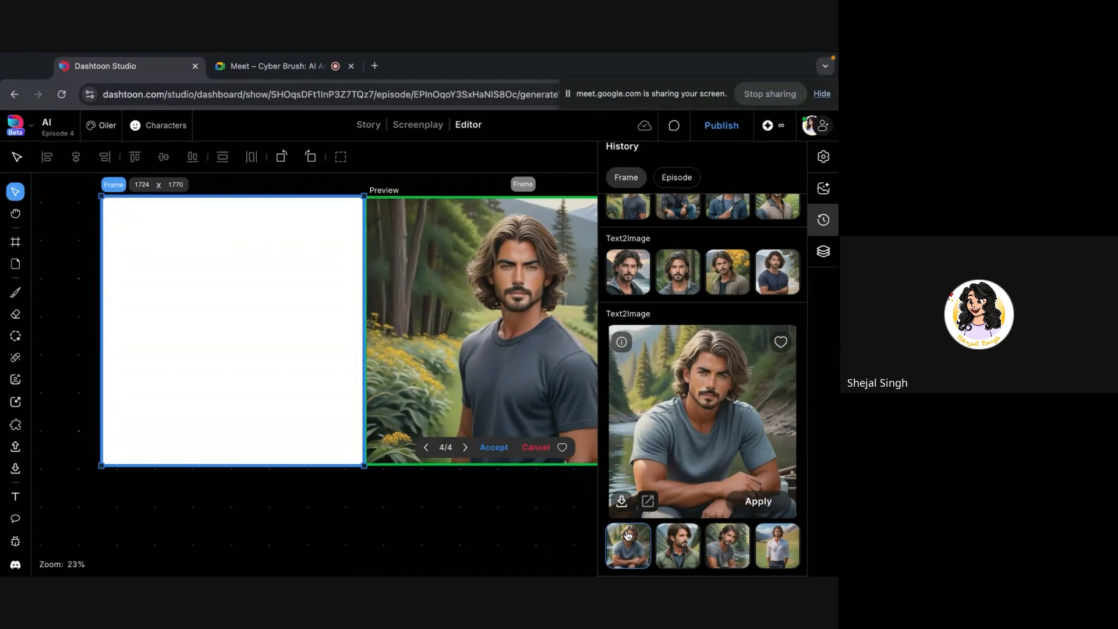
left_click(740, 543)
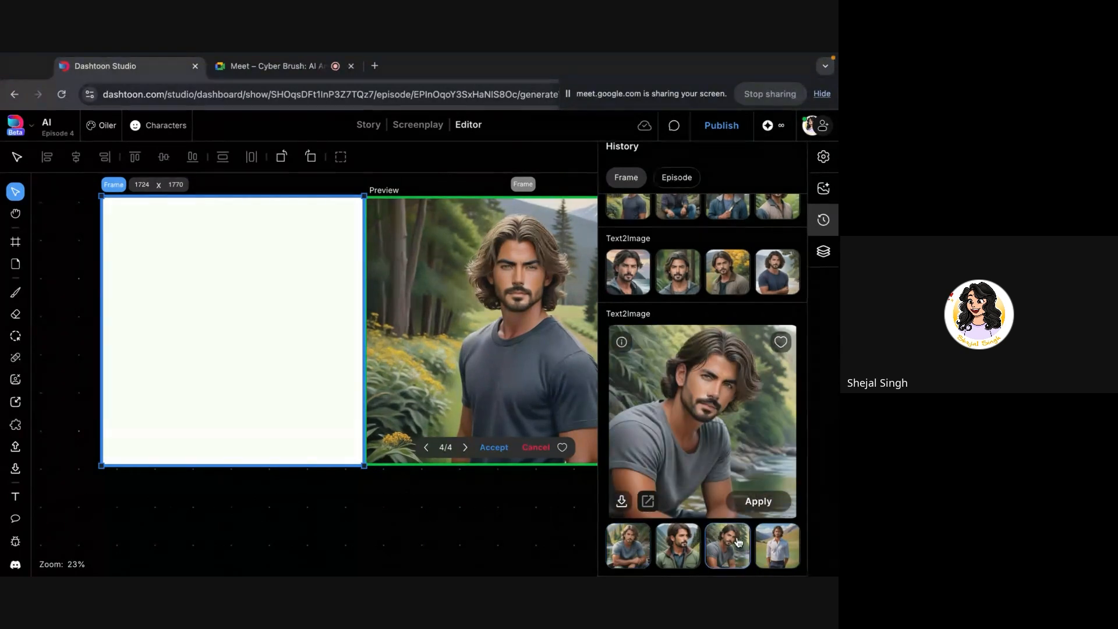
left_click(772, 550)
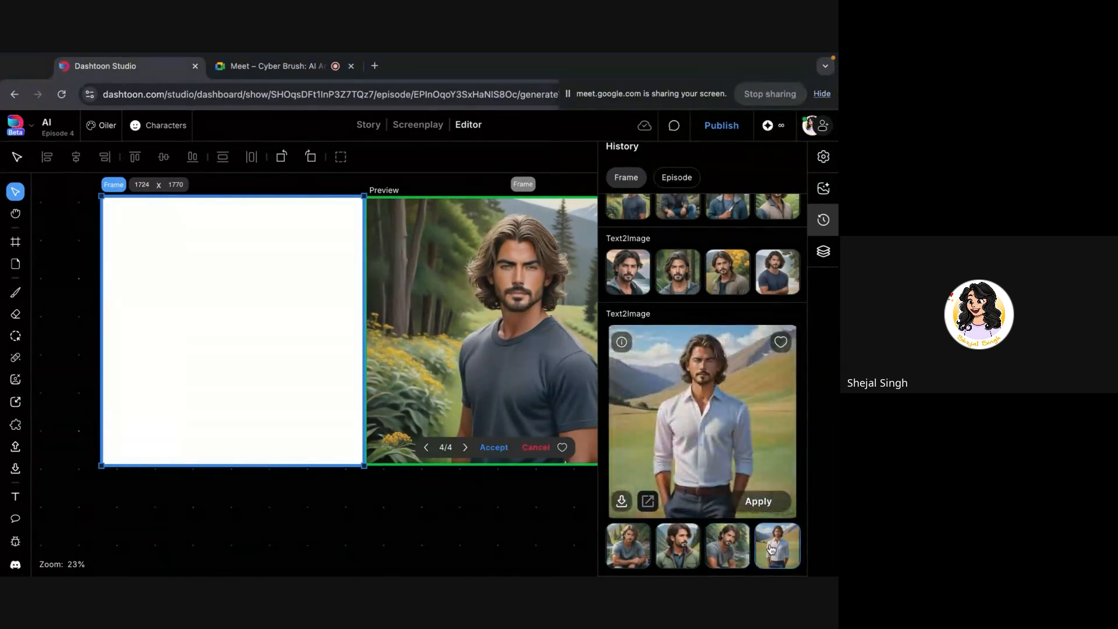
left_click(611, 553)
left_click(699, 541)
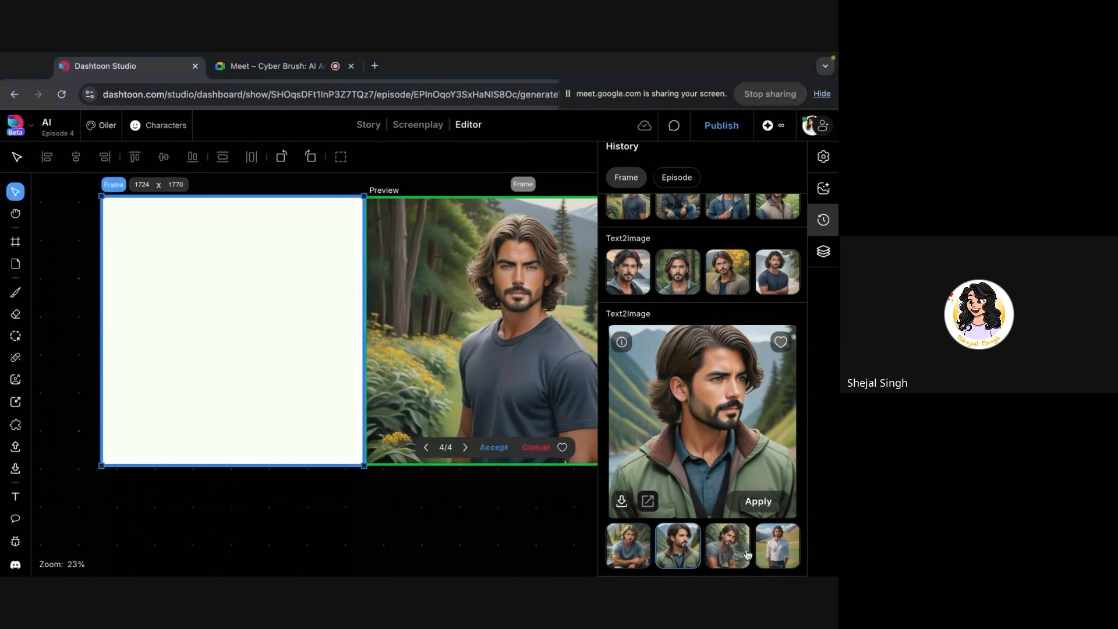
left_click(747, 554)
left_click(790, 541)
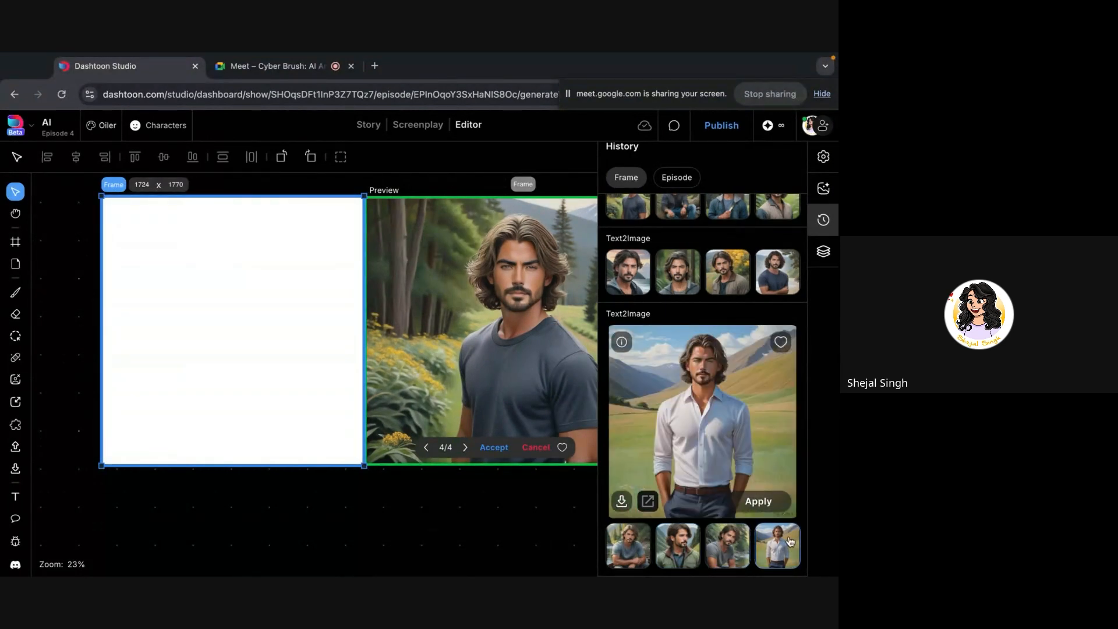
left_click(648, 536)
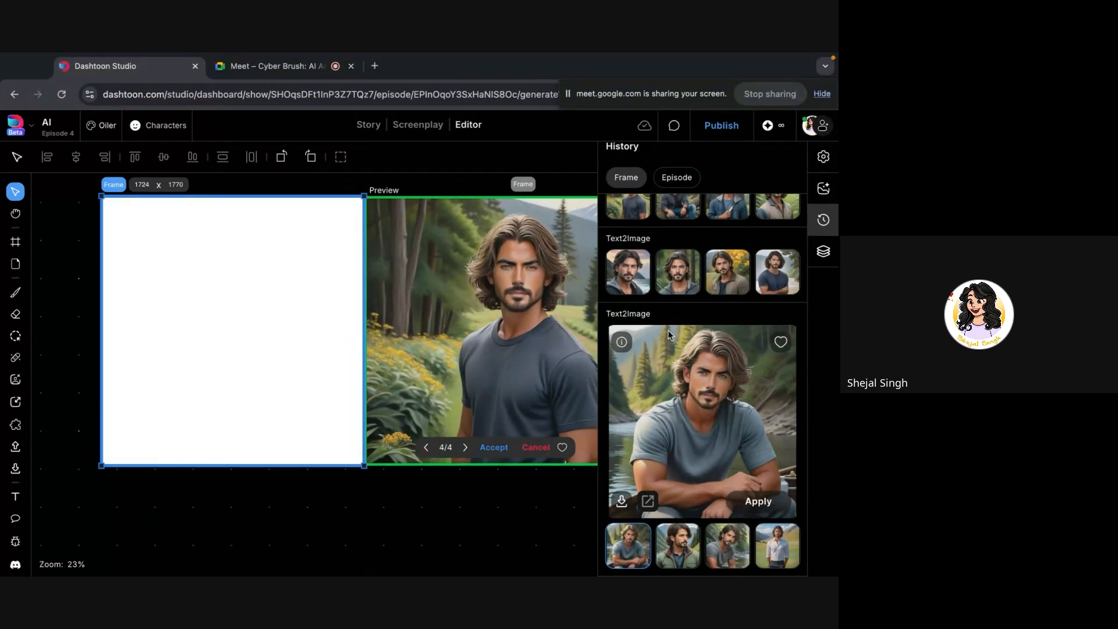
- Inspect the face of the first seated grey-shirt portrait up close and check it against the green-jacket portrait
scroll(713, 386, "up", 5)
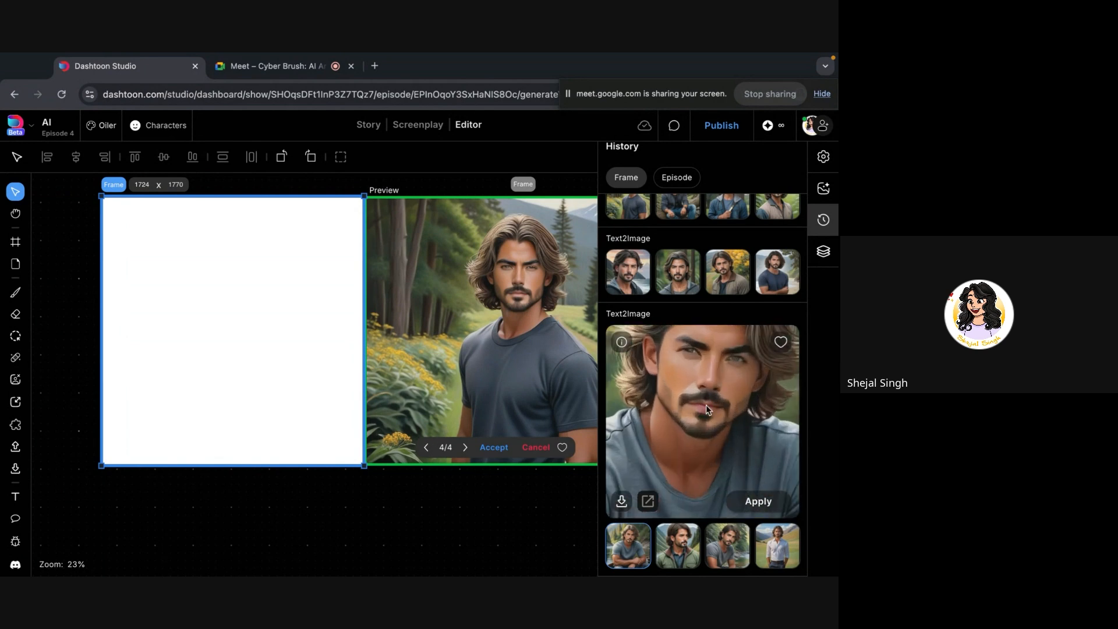
scroll(706, 404, "down", 5)
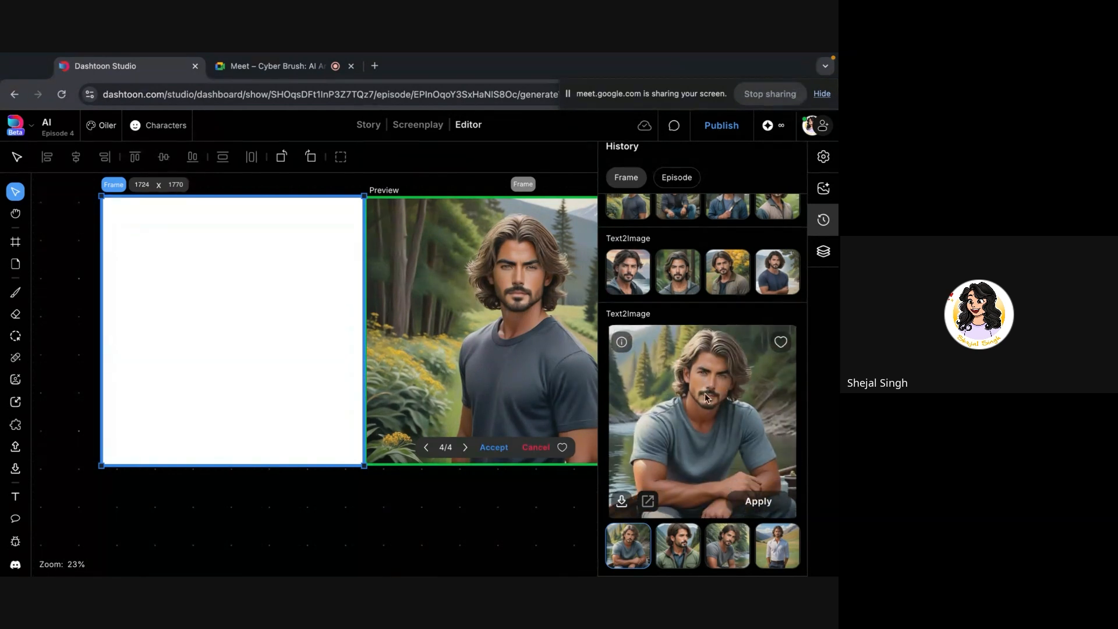
left_click(680, 532)
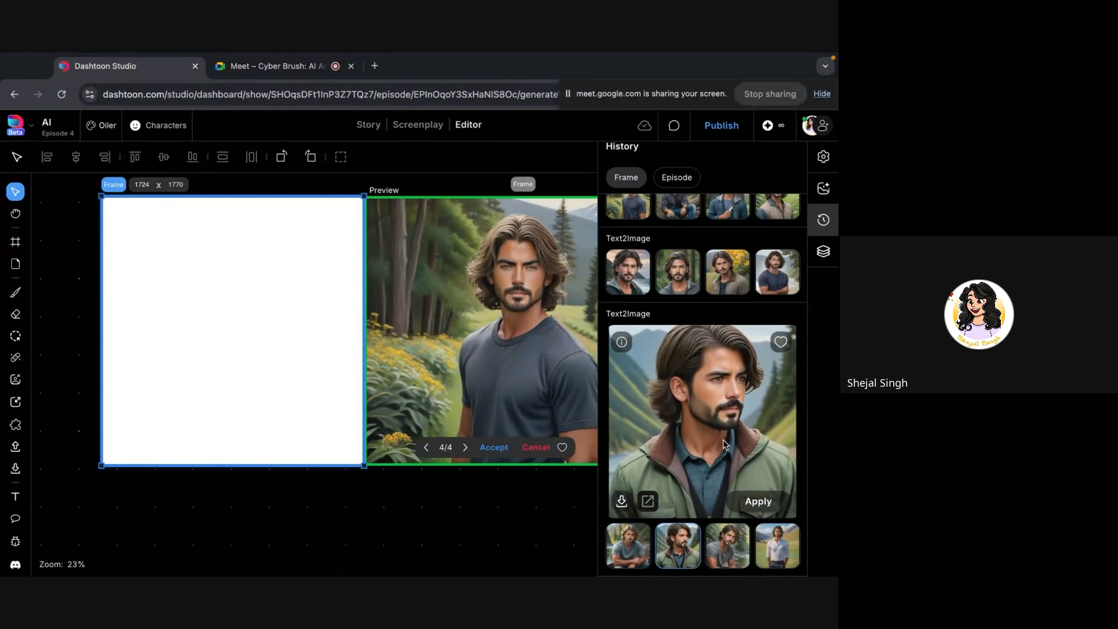
left_click(636, 537)
- Examine the four portraits of the middle Text2Image batch, checking the forest hoodie image against the autumn jacket image
left_click(629, 273)
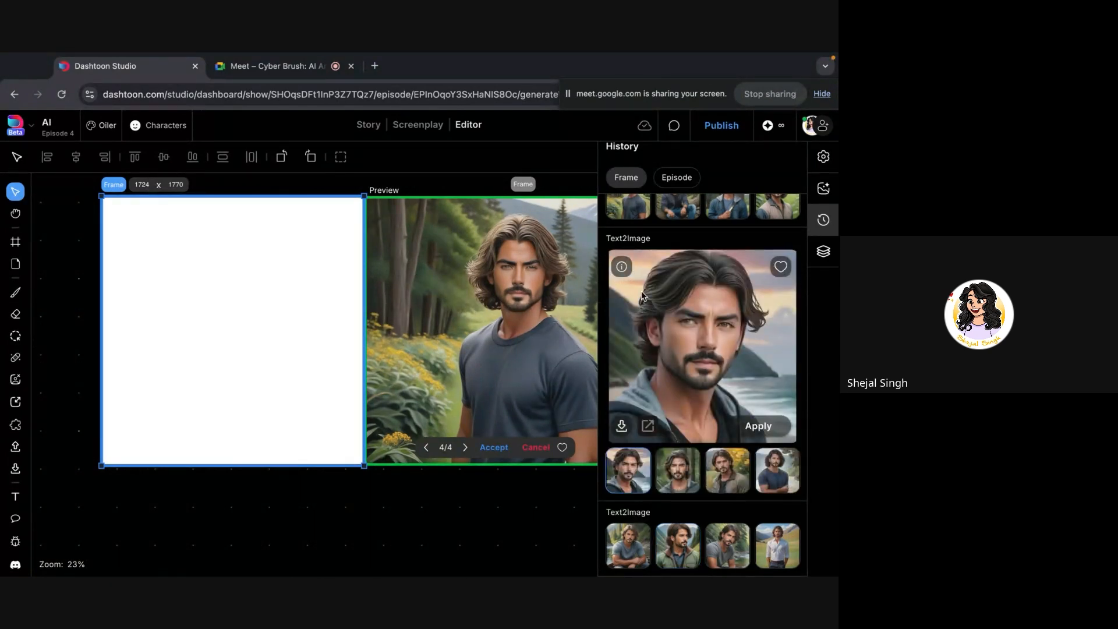
left_click(668, 465)
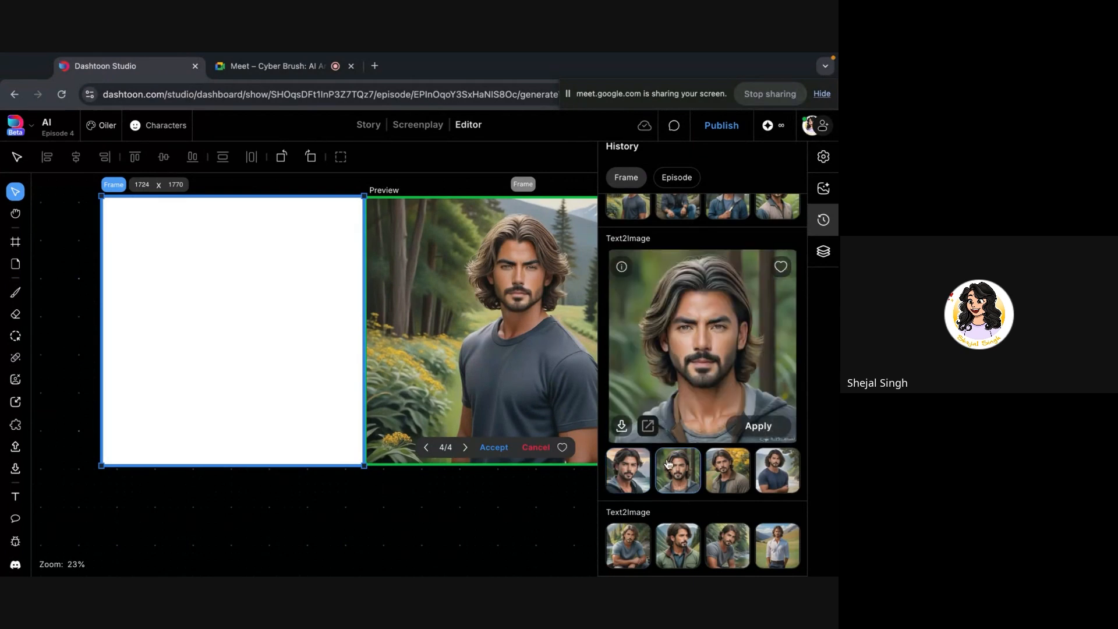
left_click(728, 488)
left_click(789, 474)
left_click(617, 475)
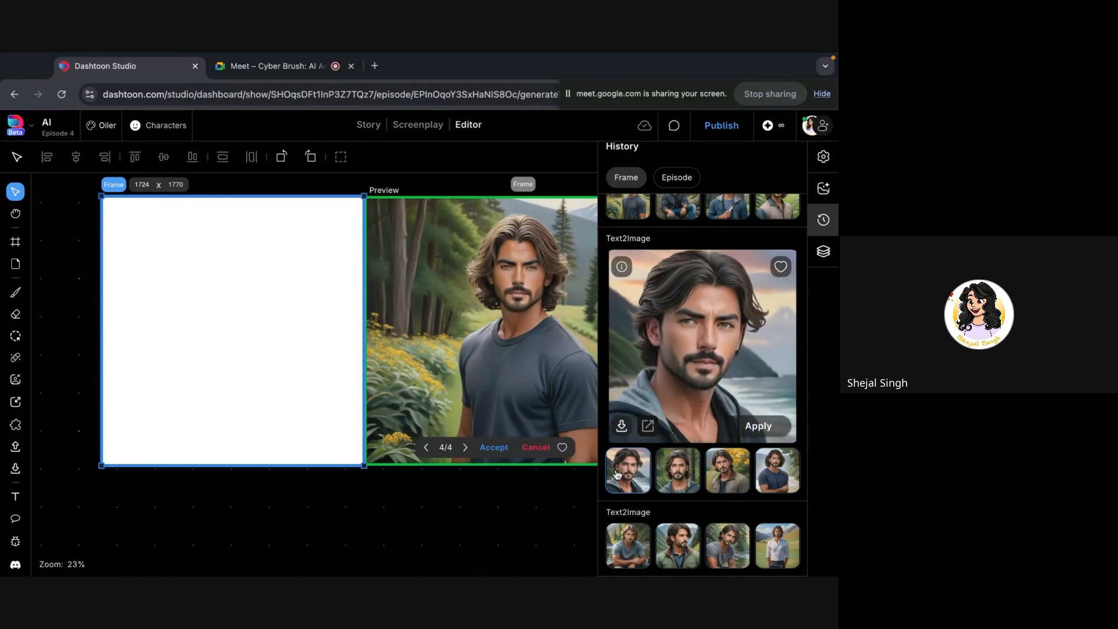
left_click(680, 481)
left_click(725, 482)
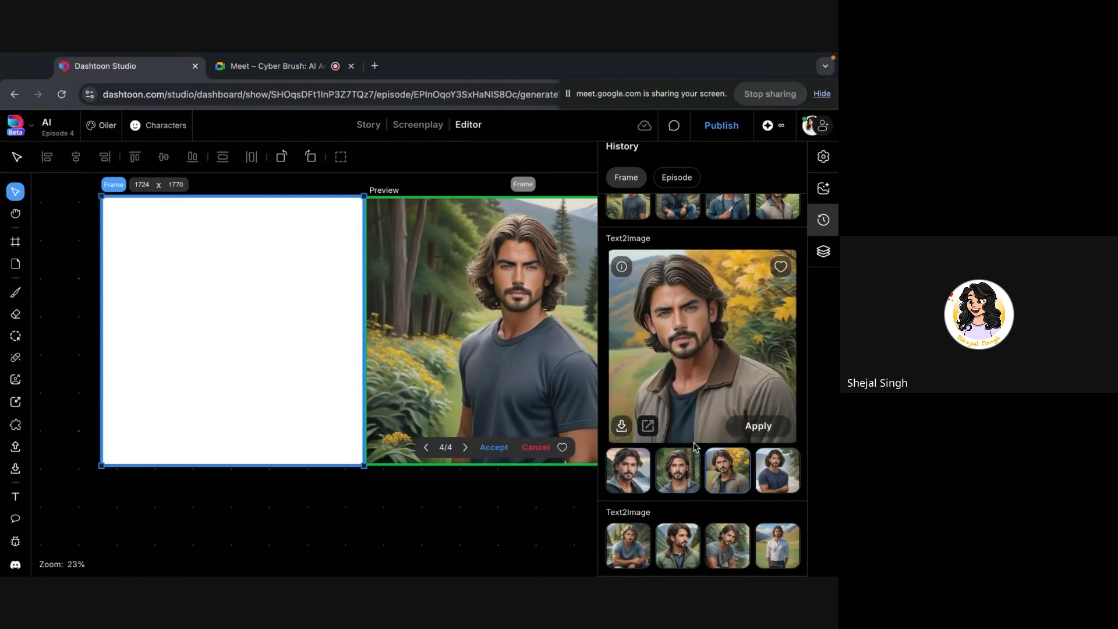
left_click(675, 463)
left_click(725, 491)
left_click(667, 470)
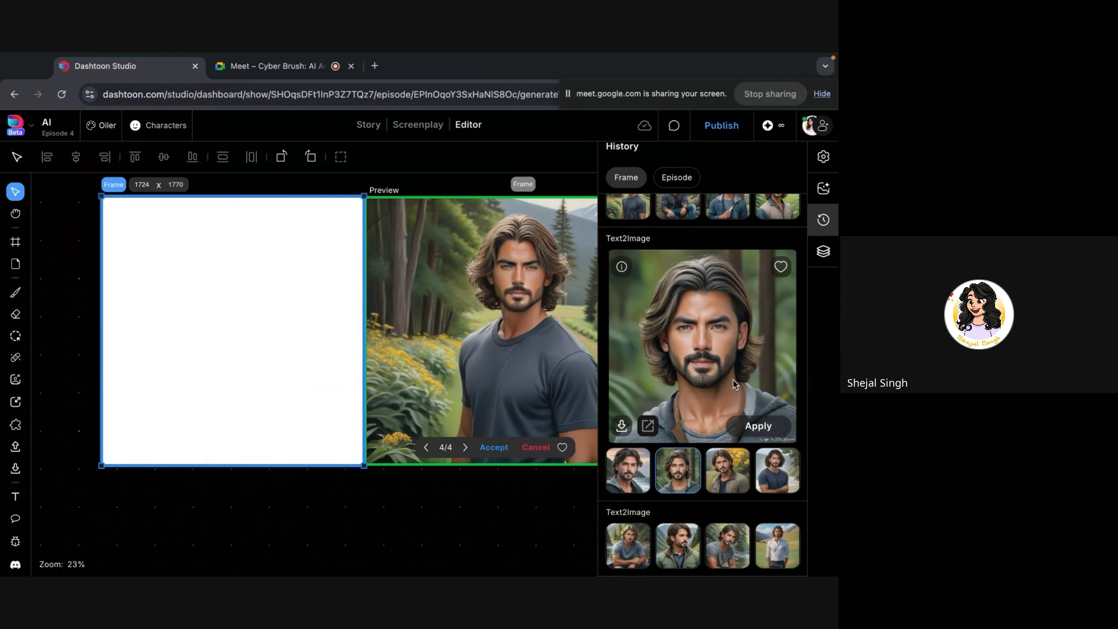
- Compare the lowest batch's seated, green-jacket and white-shirt portraits with the middle batch's hooded beach portrait
left_click(635, 547)
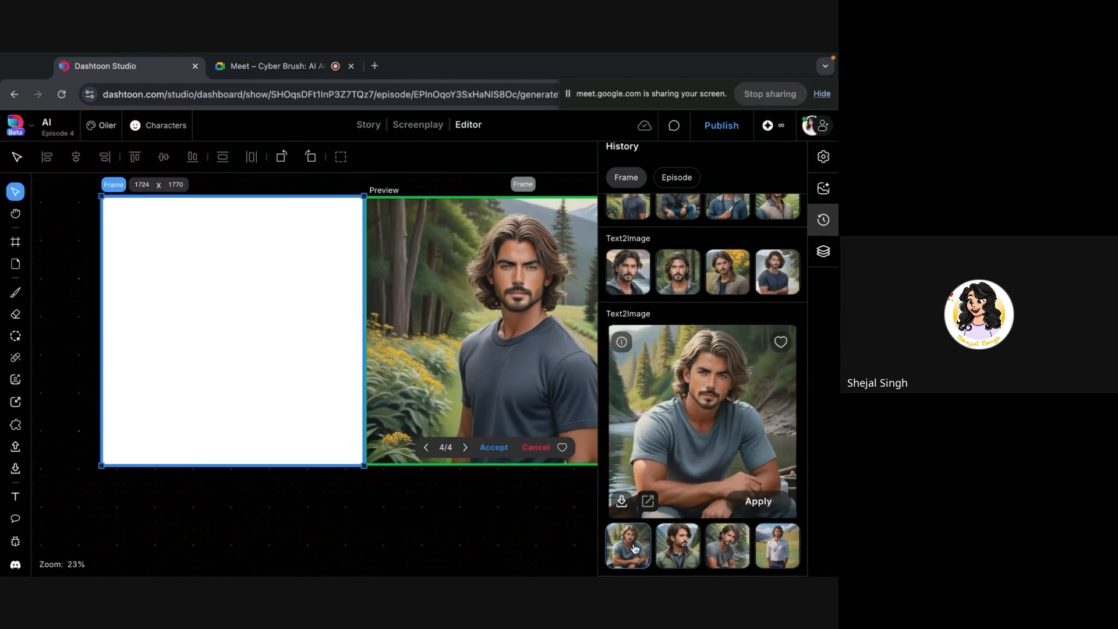
left_click(696, 547)
left_click(725, 549)
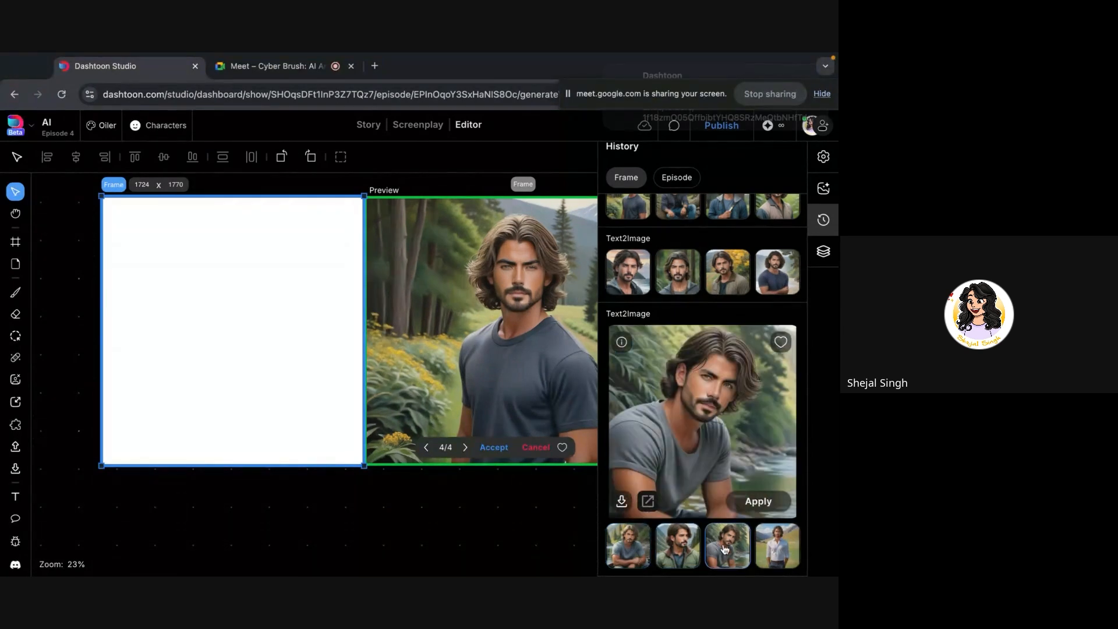
left_click(762, 551)
left_click(640, 549)
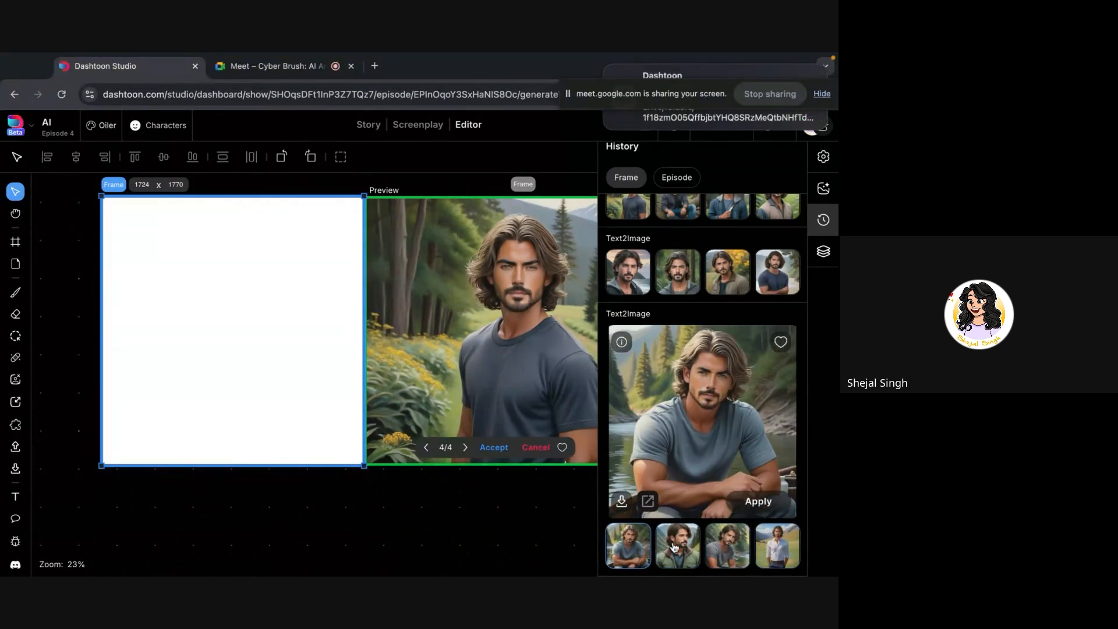
left_click(675, 546)
left_click(628, 272)
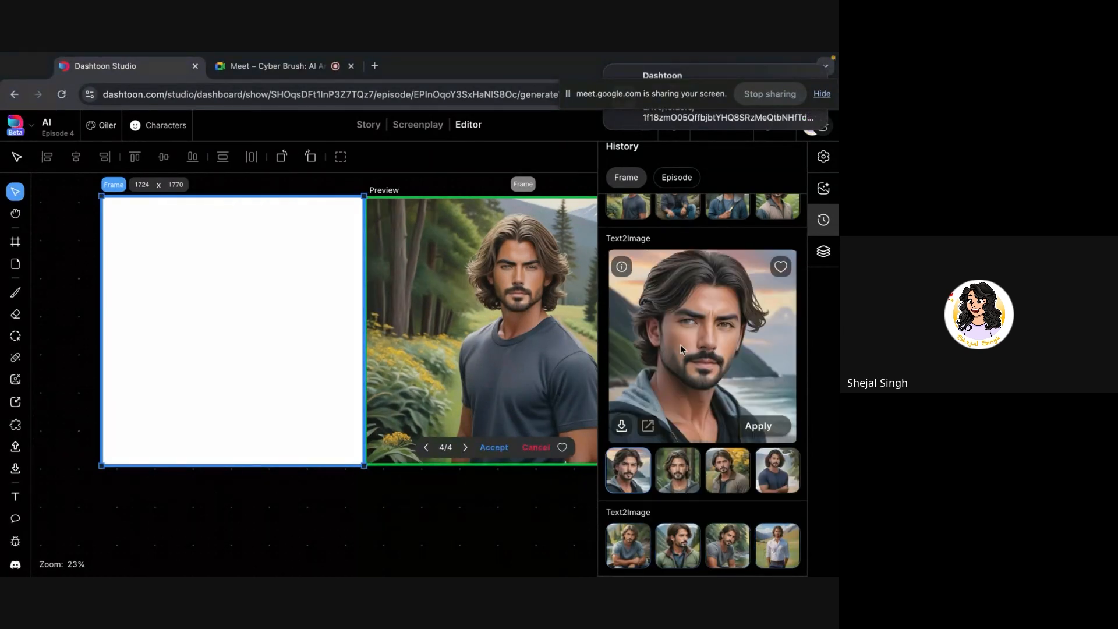
left_click(615, 539)
left_click(627, 283)
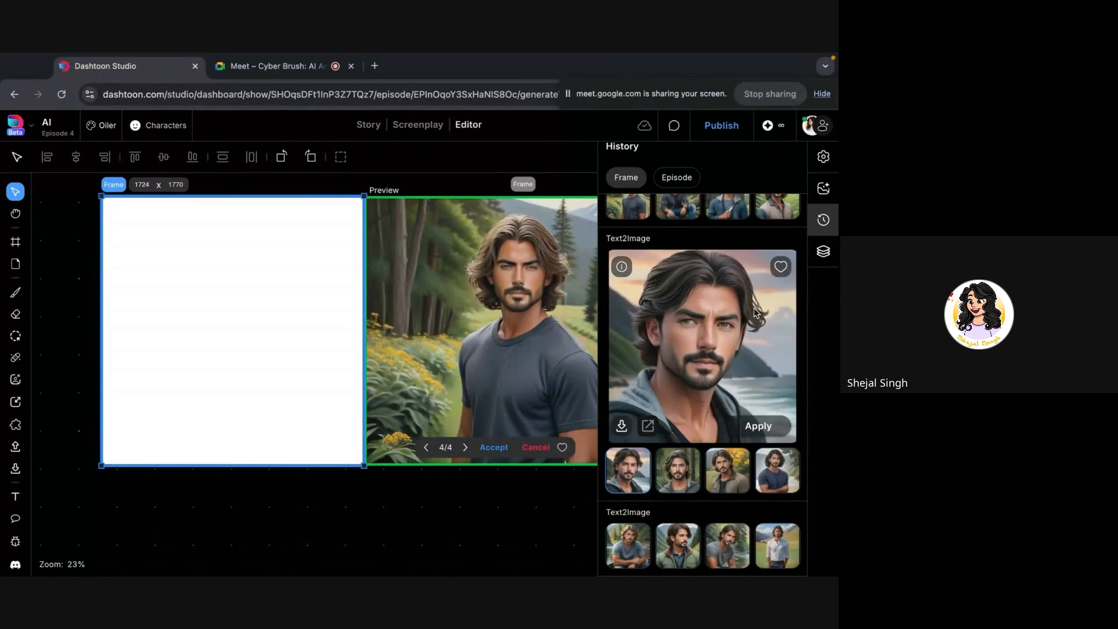
left_click(762, 547)
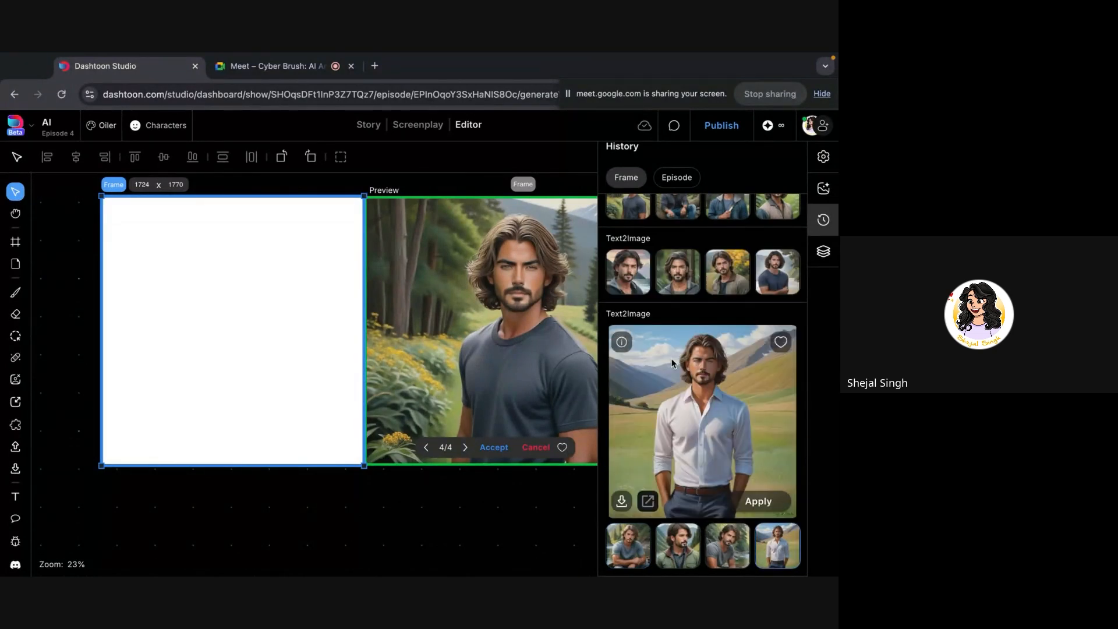
- Review the middle batch again, from the hooded beach portrait through the forest, autumn and navy T-shirt portraits
left_click(643, 291)
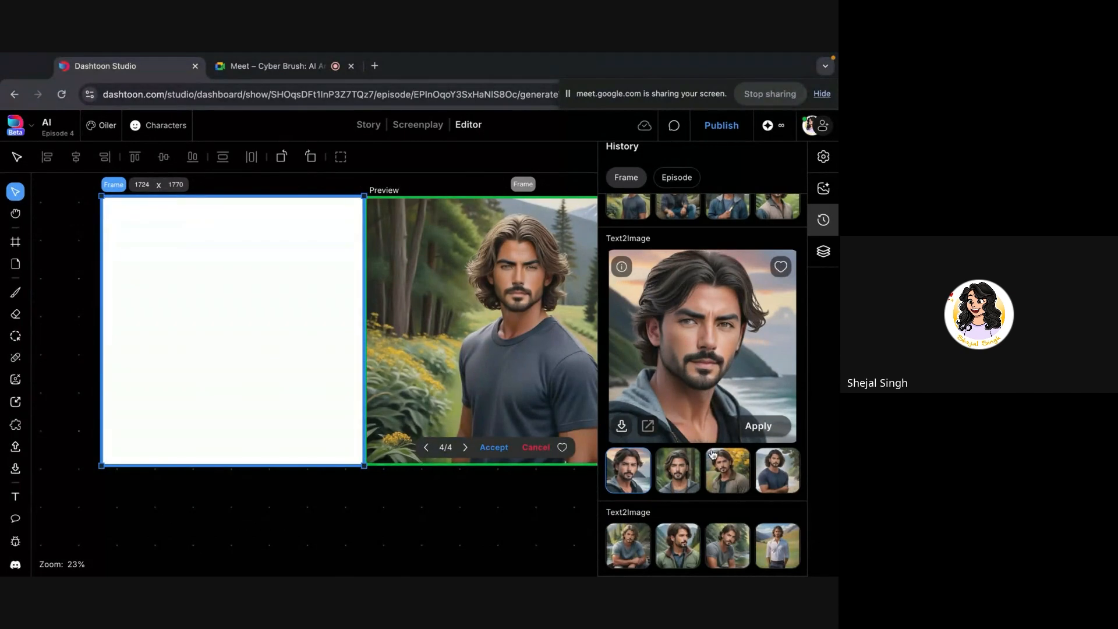
left_click(673, 471)
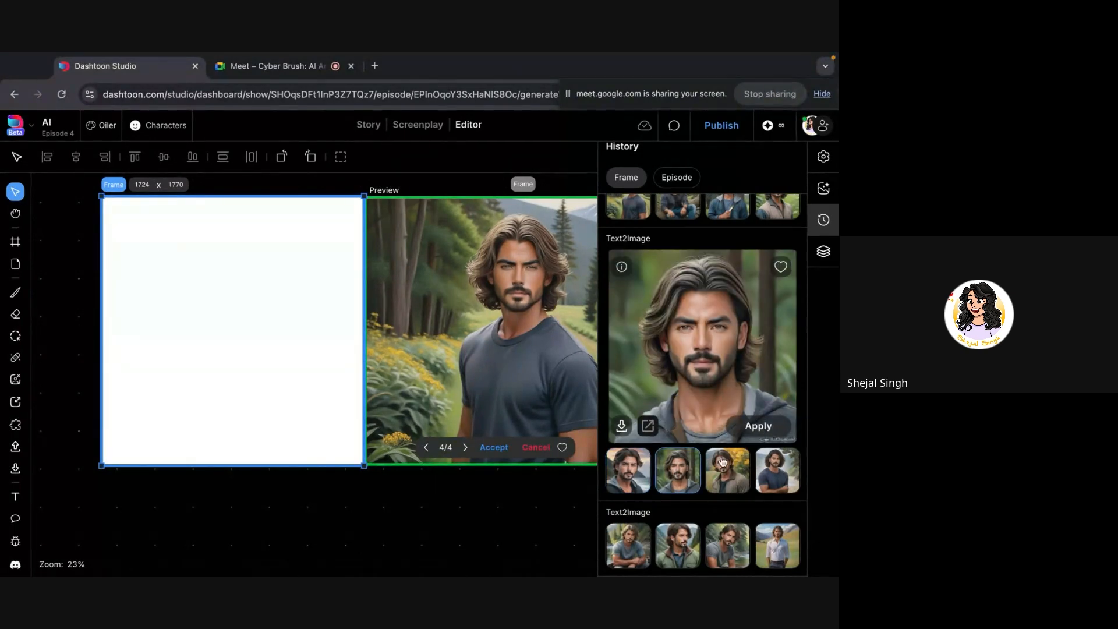
left_click(722, 465)
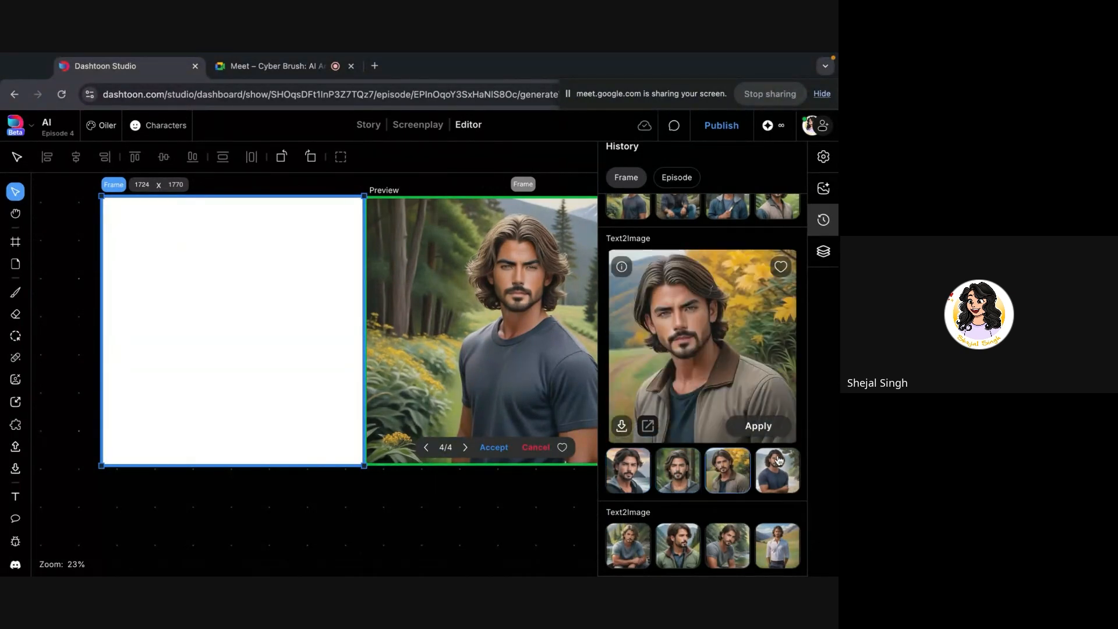
left_click(780, 468)
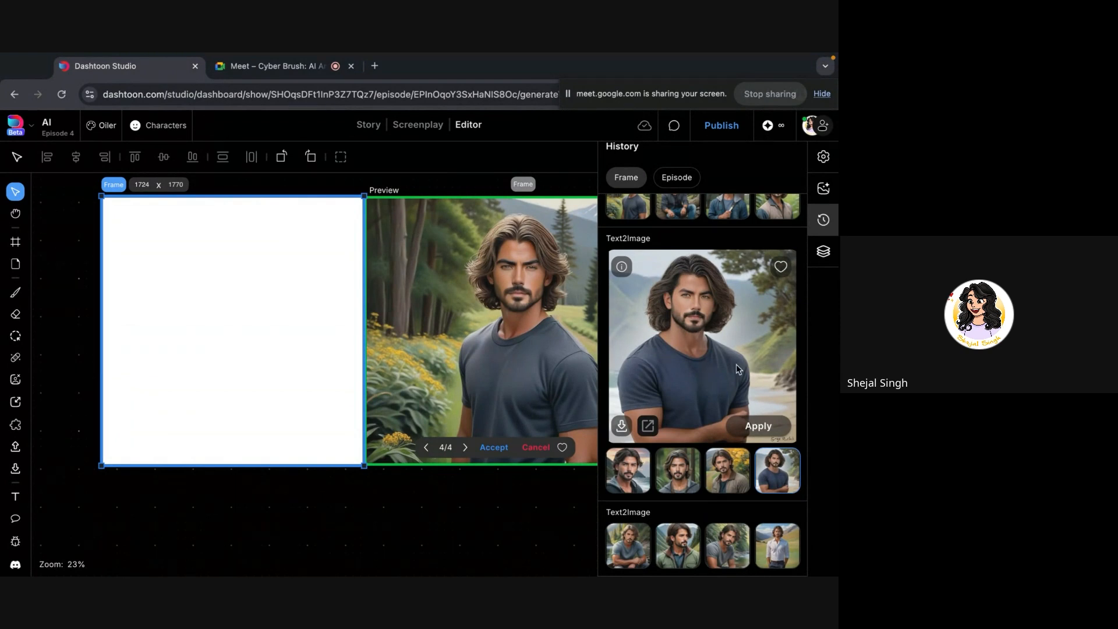
left_click(639, 476)
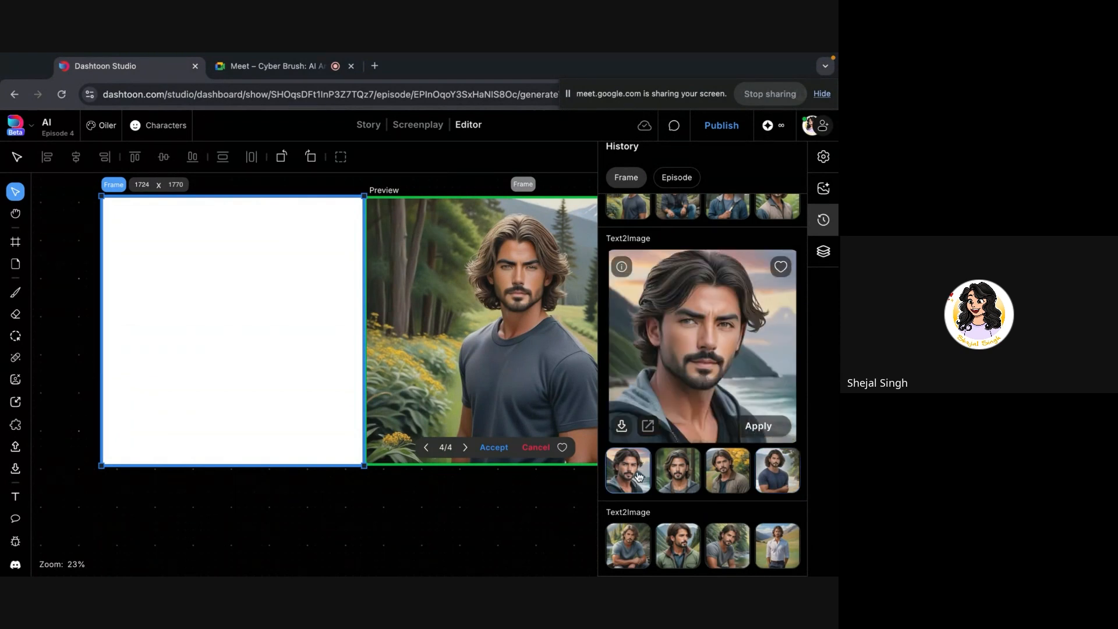
- Place the hooded beach portrait and the navy T-shirt portrait side by side on the empty canvas below the frame
left_click_drag(638, 476, 361, 427)
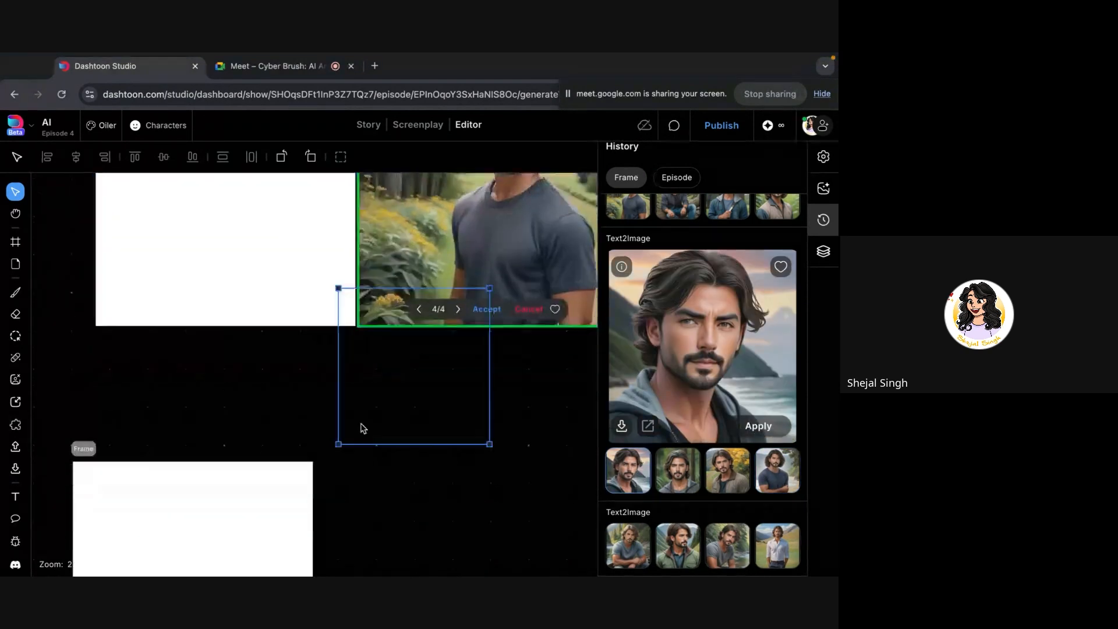
left_click_drag(771, 320, 541, 442)
left_click_drag(420, 376, 399, 456)
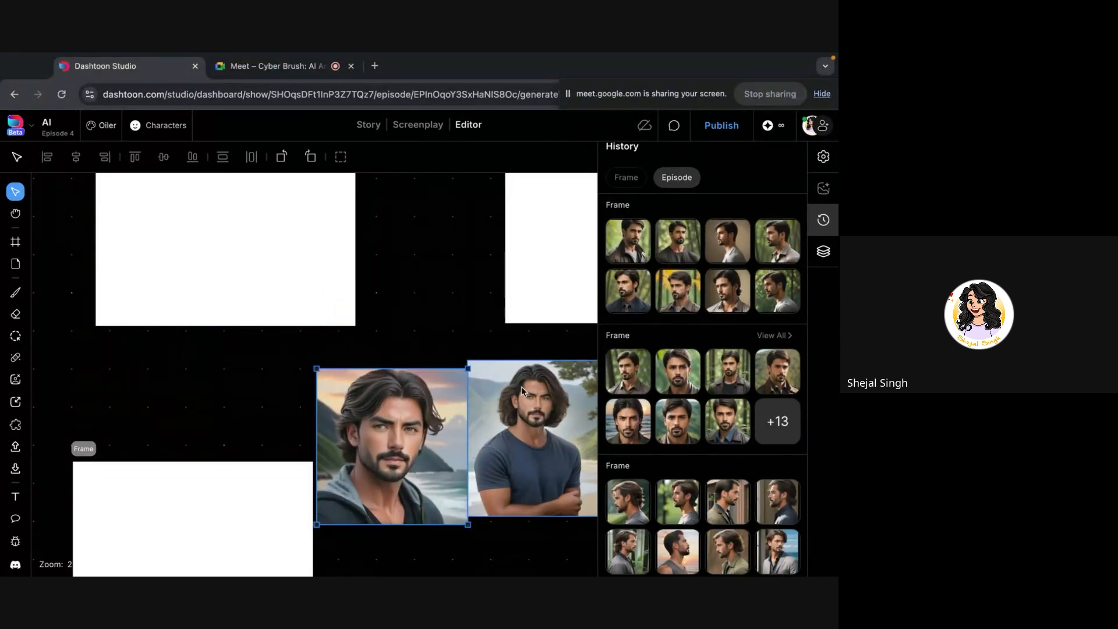
- Delete the two portraits placed side by side on the canvas
left_click(522, 386)
left_click(385, 410, "shift")
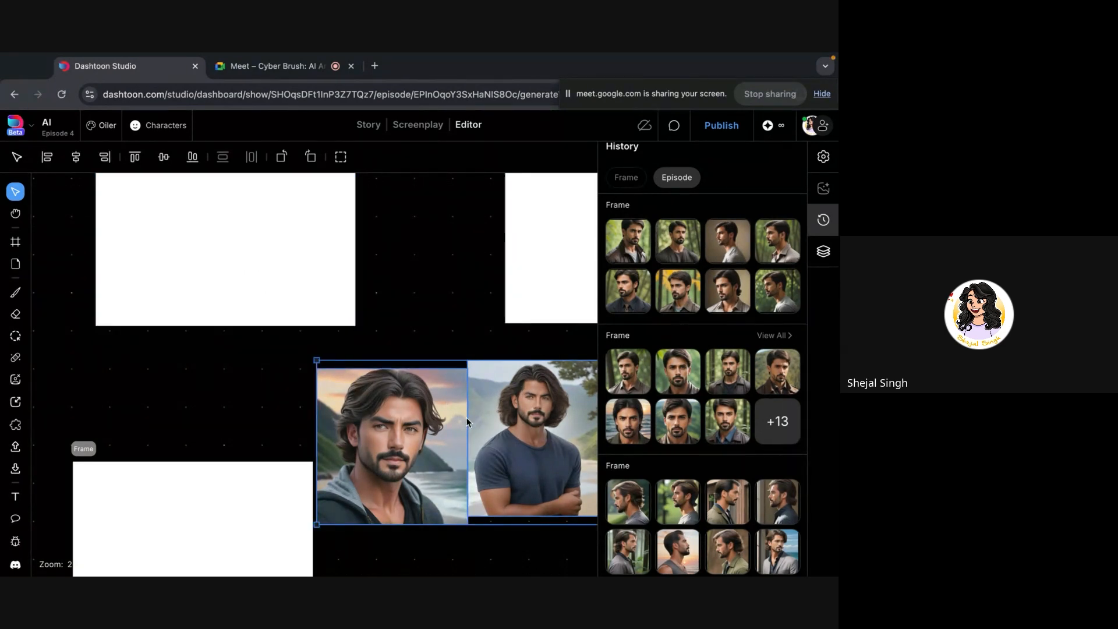
key("Delete")
- Return to the long-haired man's frame history and view the navy T-shirt portrait and the portraits of the uppermost Text2Image batch
left_click(269, 300)
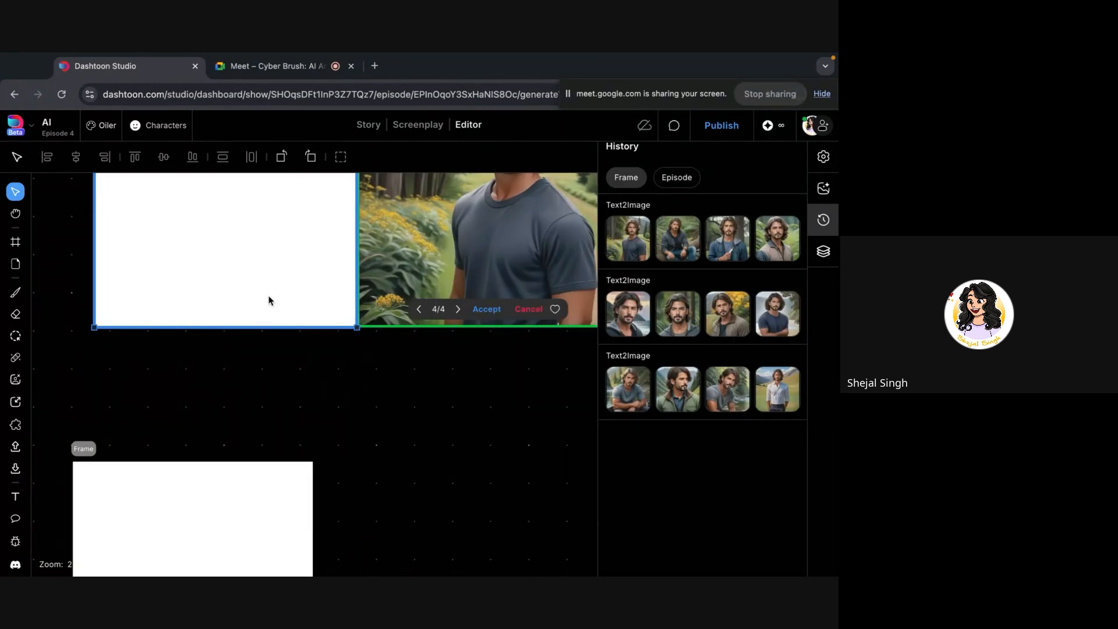
mouse_move(634, 316)
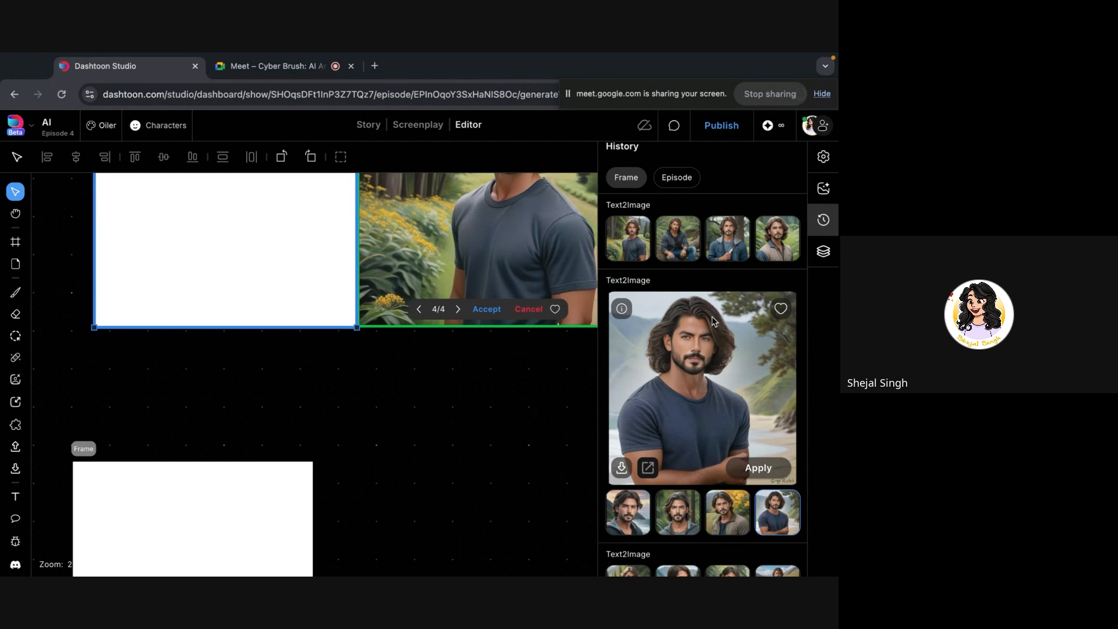
left_click(640, 250)
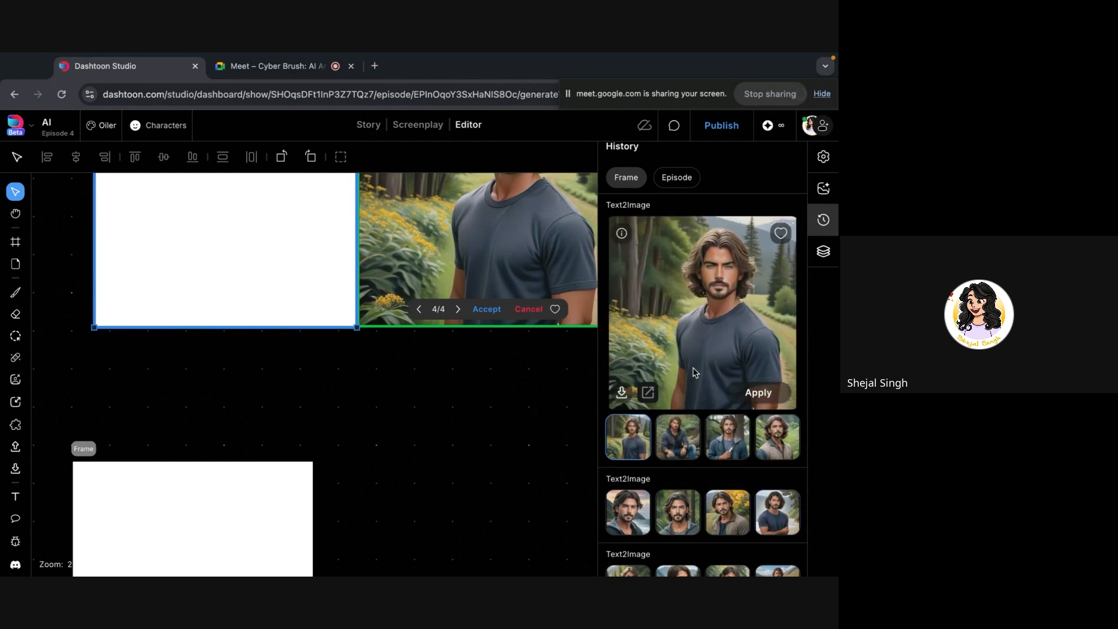
scroll(693, 368, "up", 1)
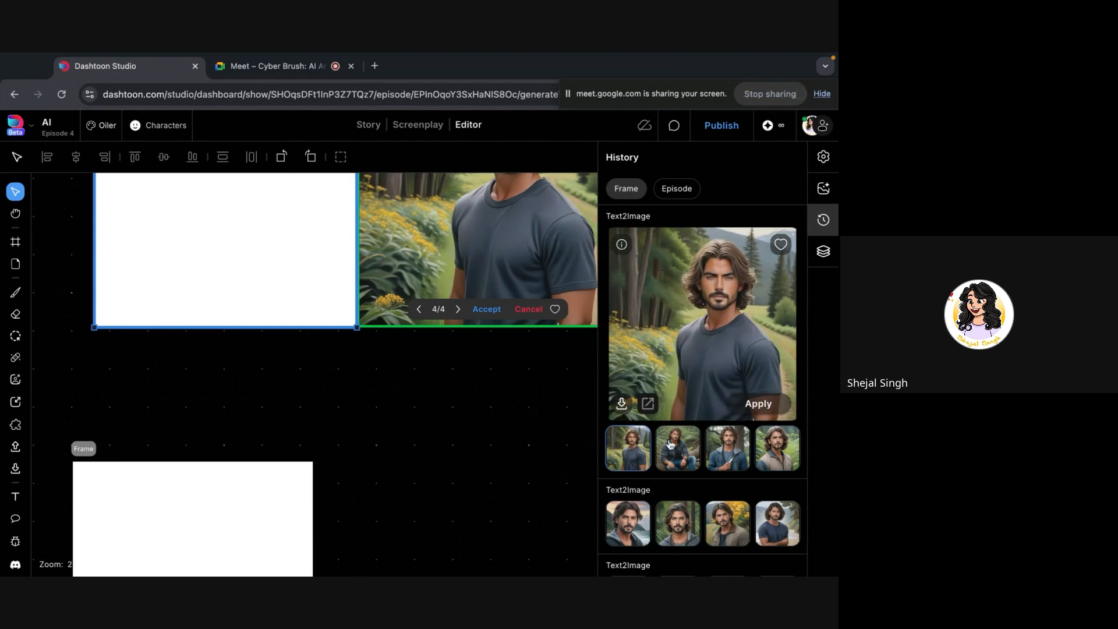
scroll(694, 321, "down", 1)
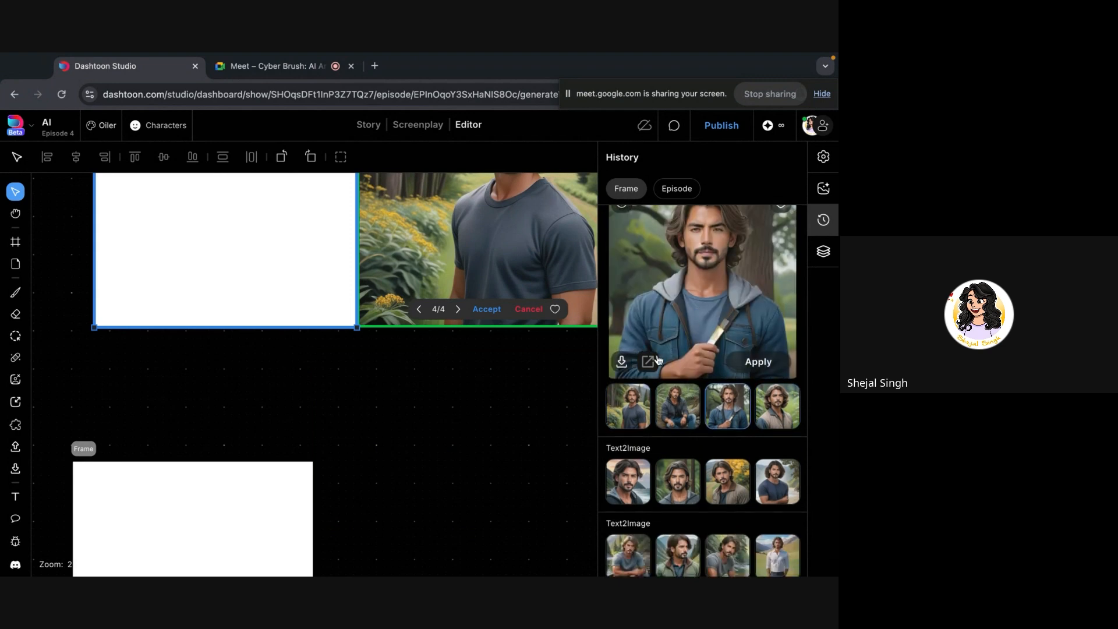
left_click(262, 295)
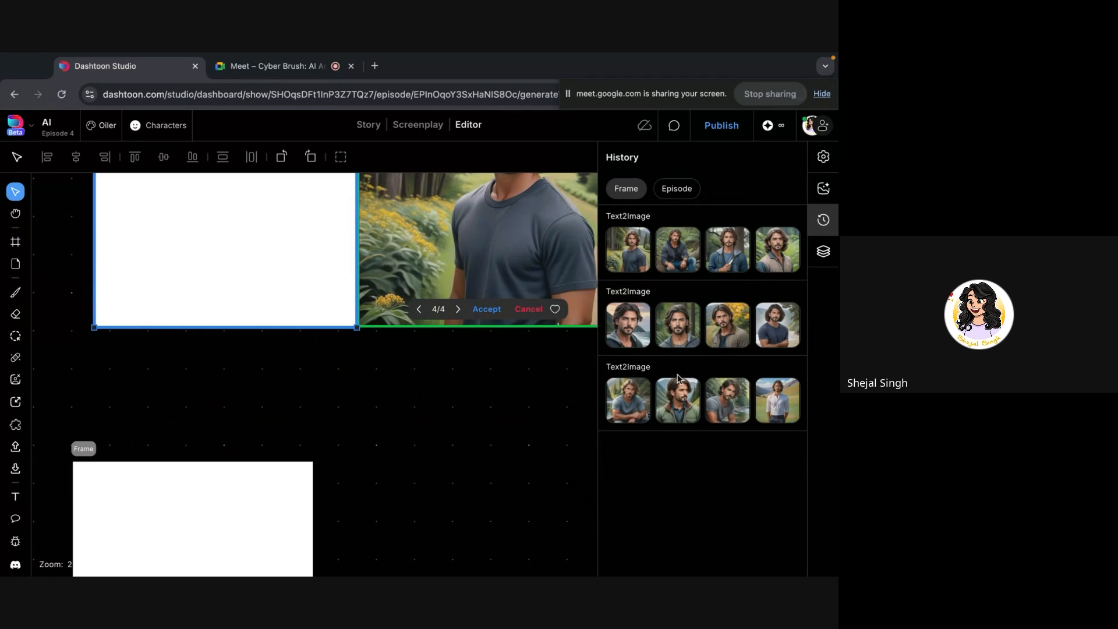
- Compare the riverside T-shirt portrait of the lowest batch with the garden T-shirt portrait of the uppermost batch
mouse_move(640, 413)
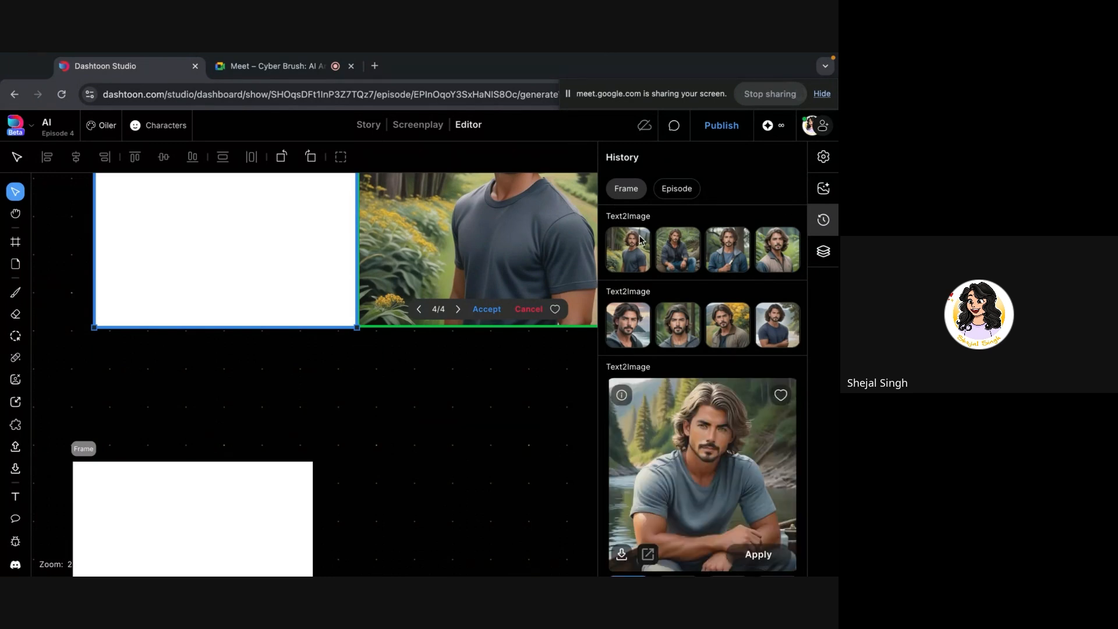
left_click(642, 241)
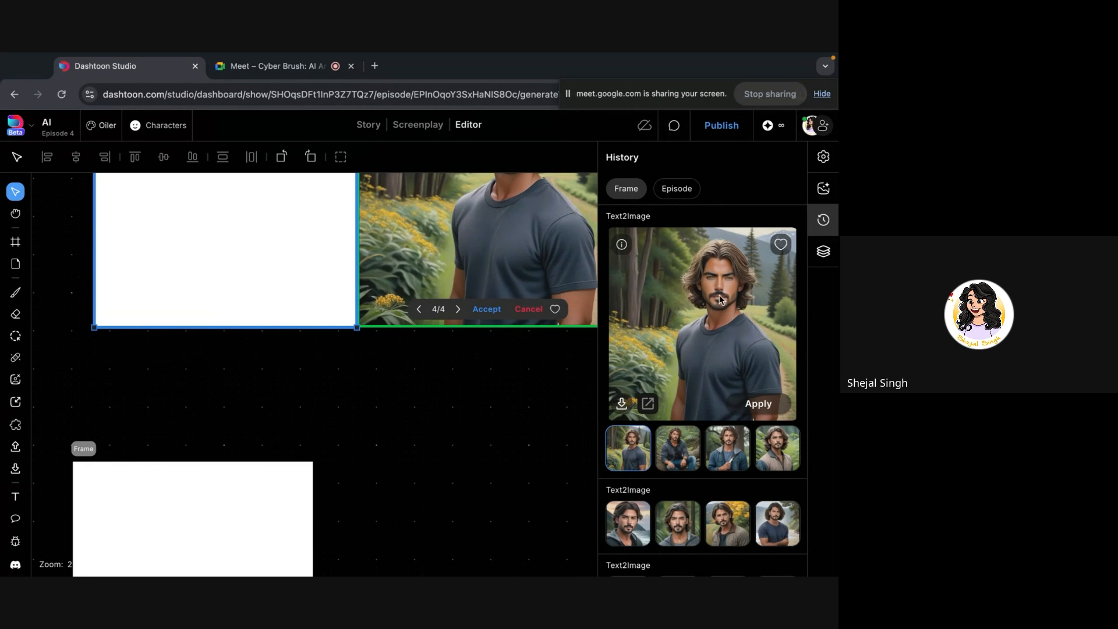
scroll(650, 517, "down", 1)
left_click(638, 544)
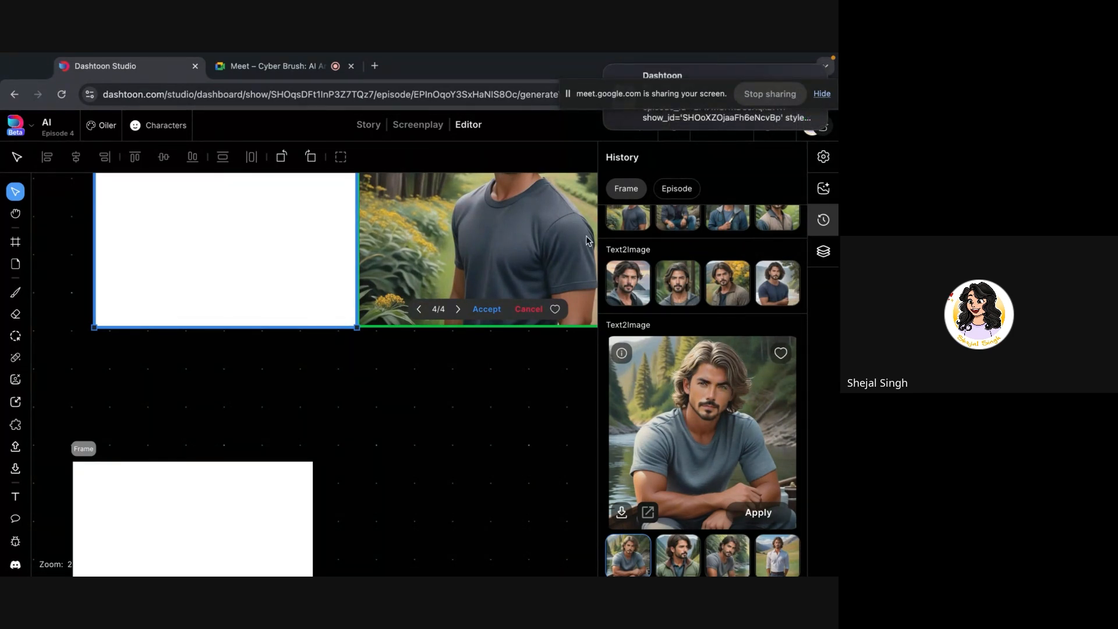
scroll(719, 226, "up", 1)
left_click(668, 258)
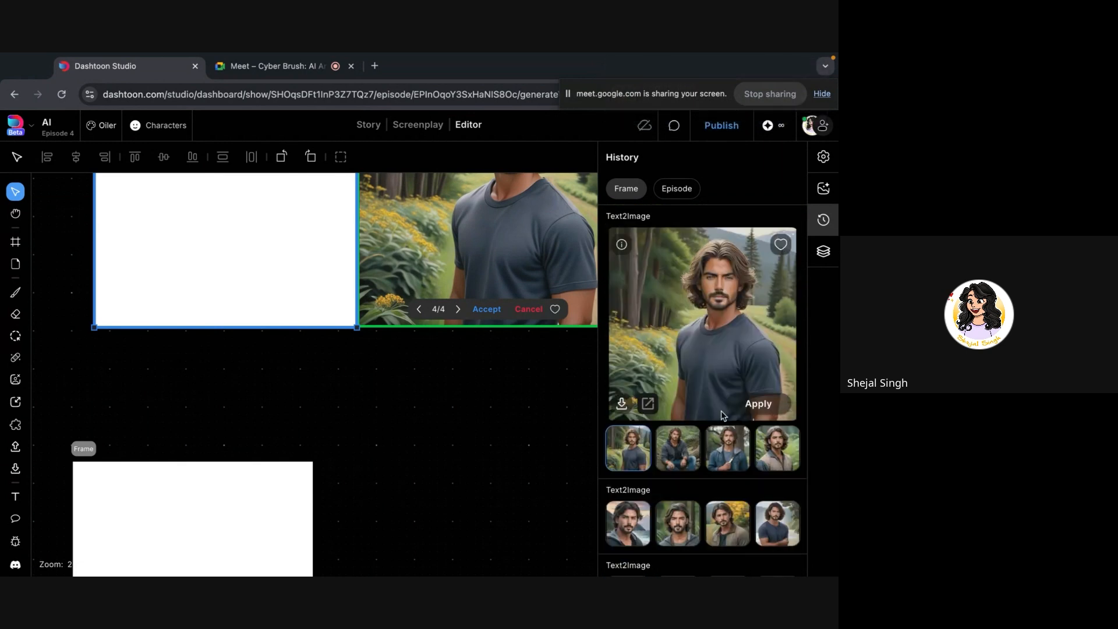
- Compare the denim jacket, beige vest, garden T-shirt and seated hoodie portraits within the uppermost batch
left_click(729, 461)
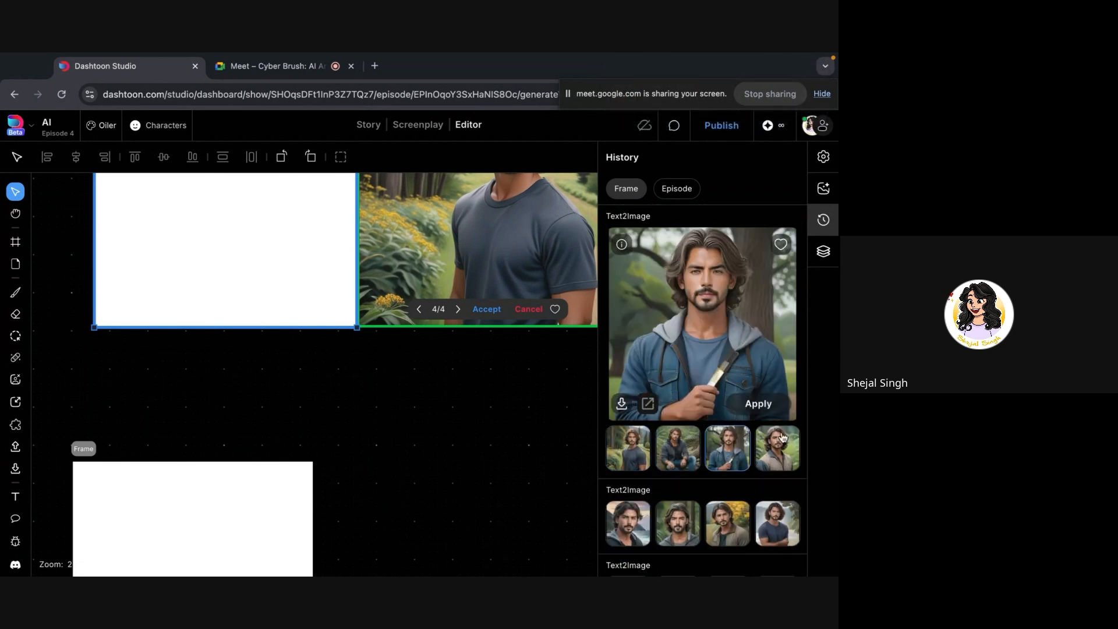
left_click(783, 438)
left_click(619, 444)
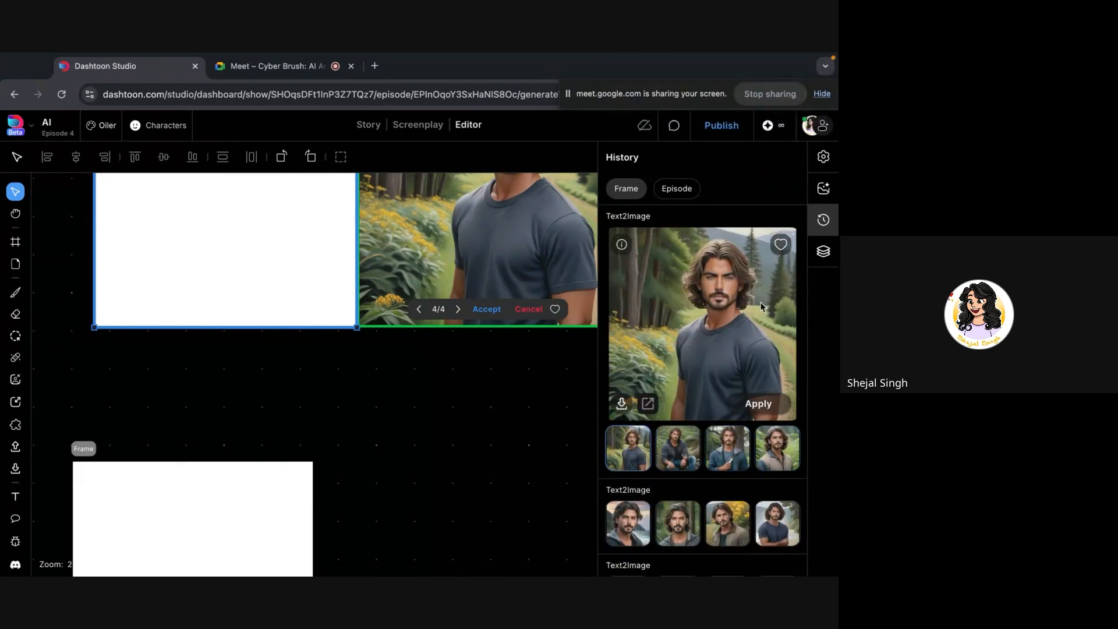
left_click(777, 457)
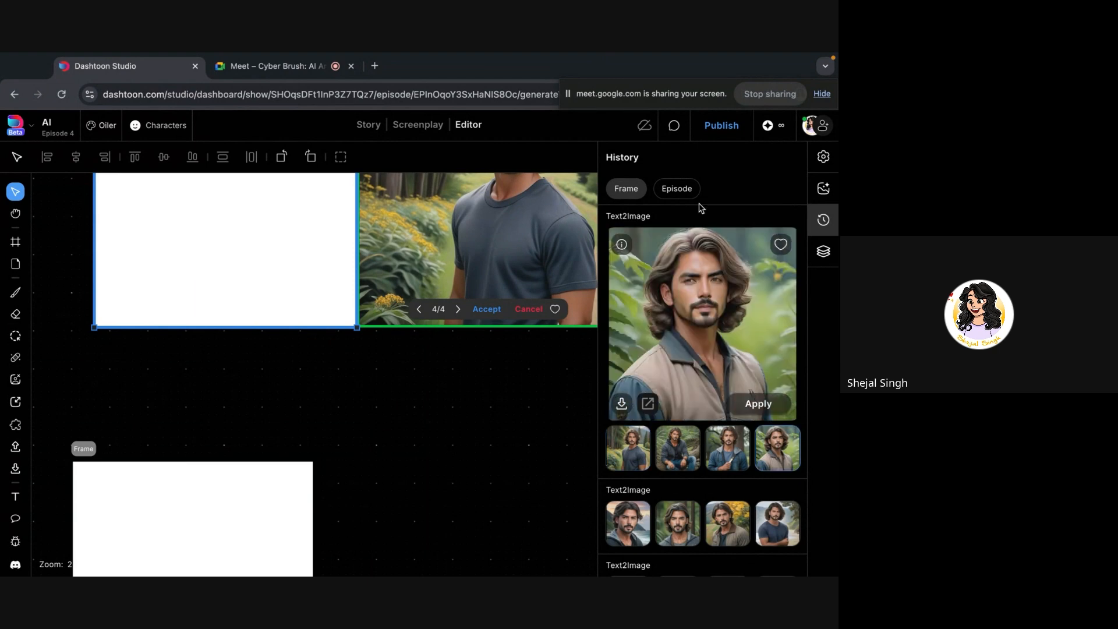
left_click(738, 460)
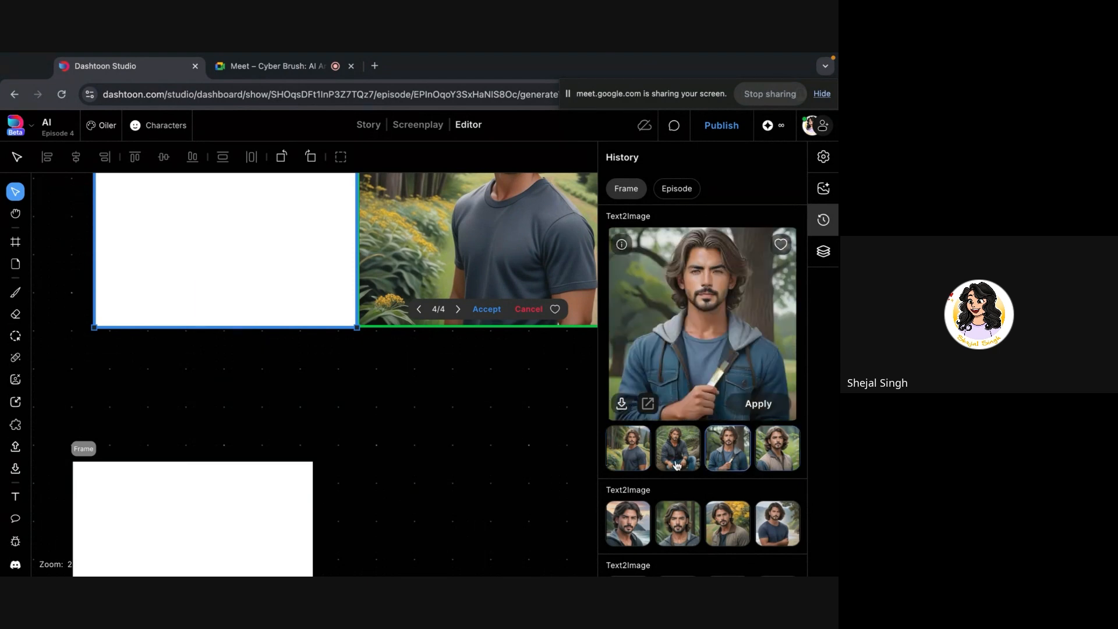
left_click(675, 464)
- View the riverside T-shirt portrait and the white-shirt meadow portrait of the lowest batch
scroll(631, 556, "down", 1)
left_click(629, 556)
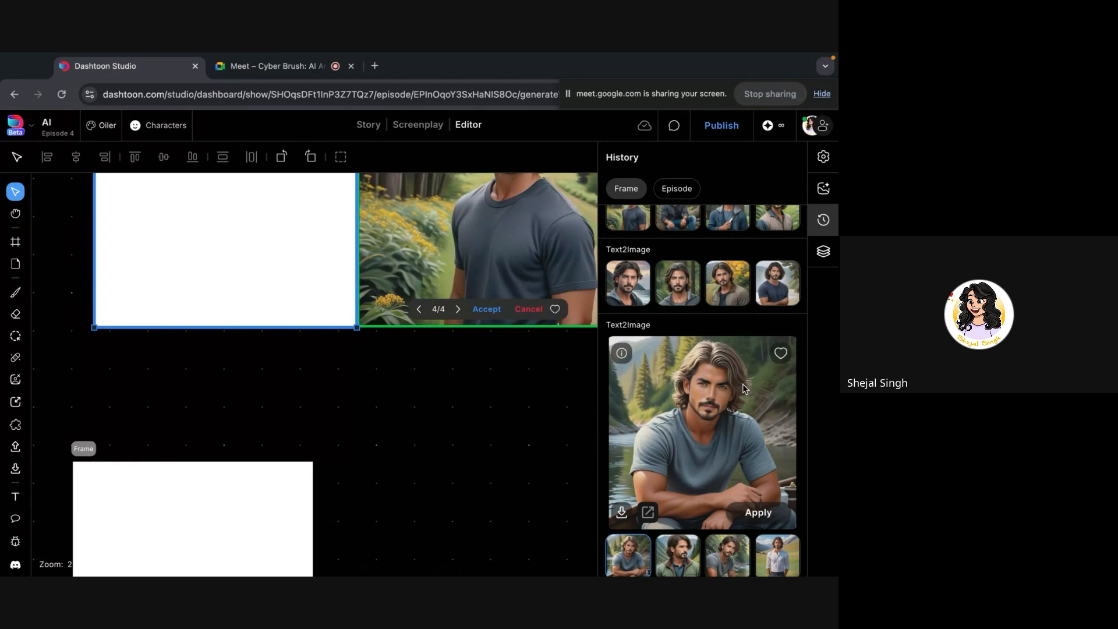
left_click(767, 545)
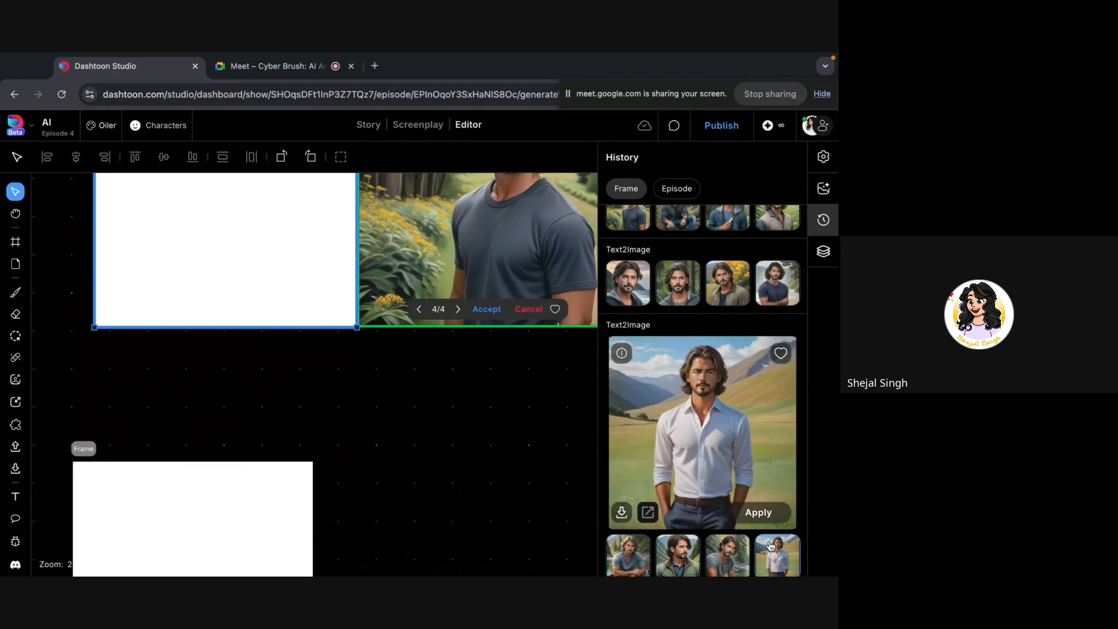
scroll(714, 397, "up", 1)
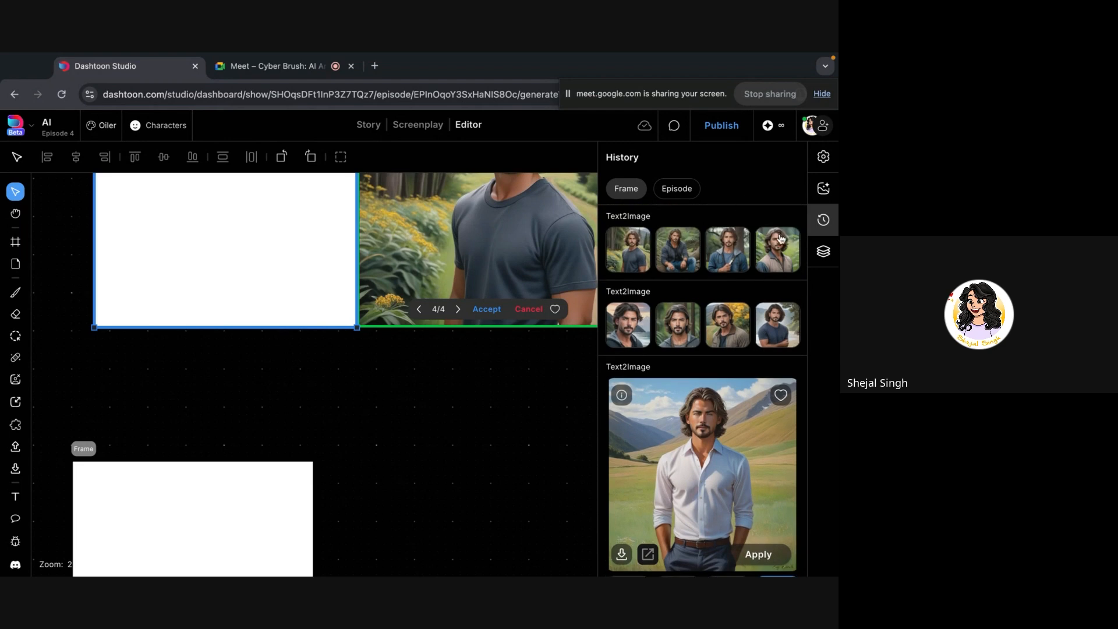
- Review the uppermost batch again, from the seated hoodie and garden T-shirt portraits to the denim jacket portrait
left_click(756, 253)
left_click(675, 438)
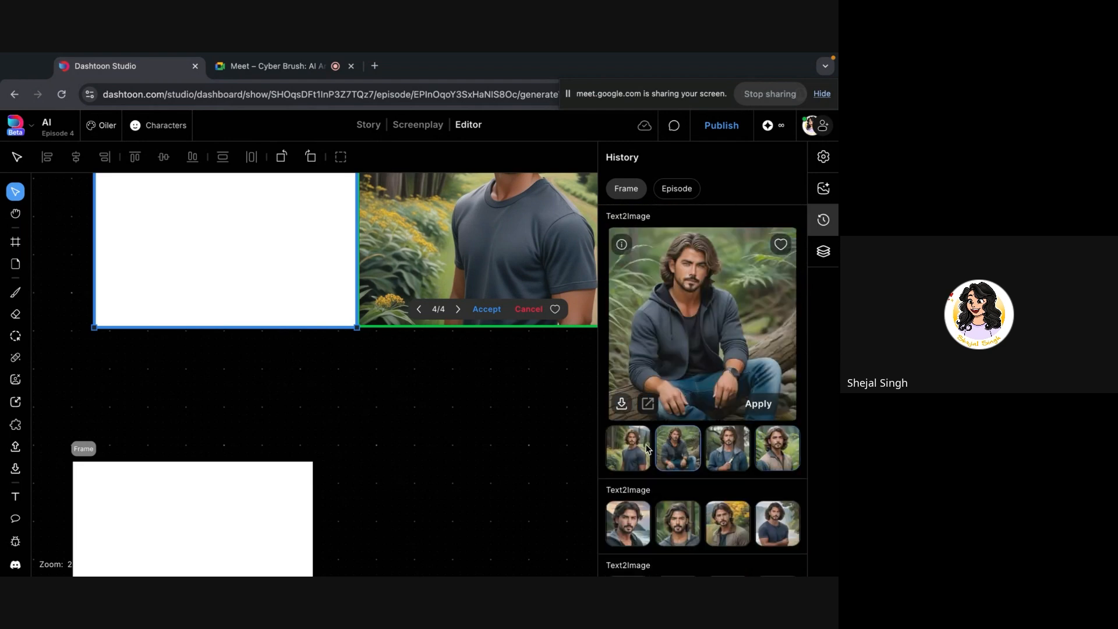
left_click(631, 453)
left_click(686, 446)
left_click(744, 445)
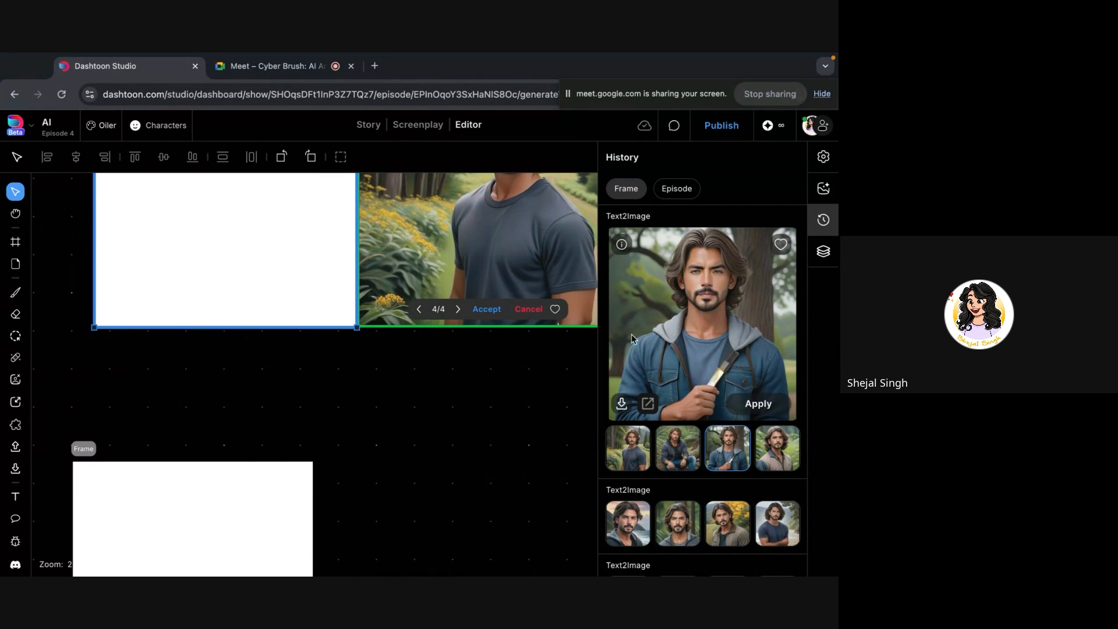
- Check the hooded beach portrait, then examine the denim jacket and beige vest faces of the uppermost batch enlarged
left_click(777, 527)
left_click(629, 531)
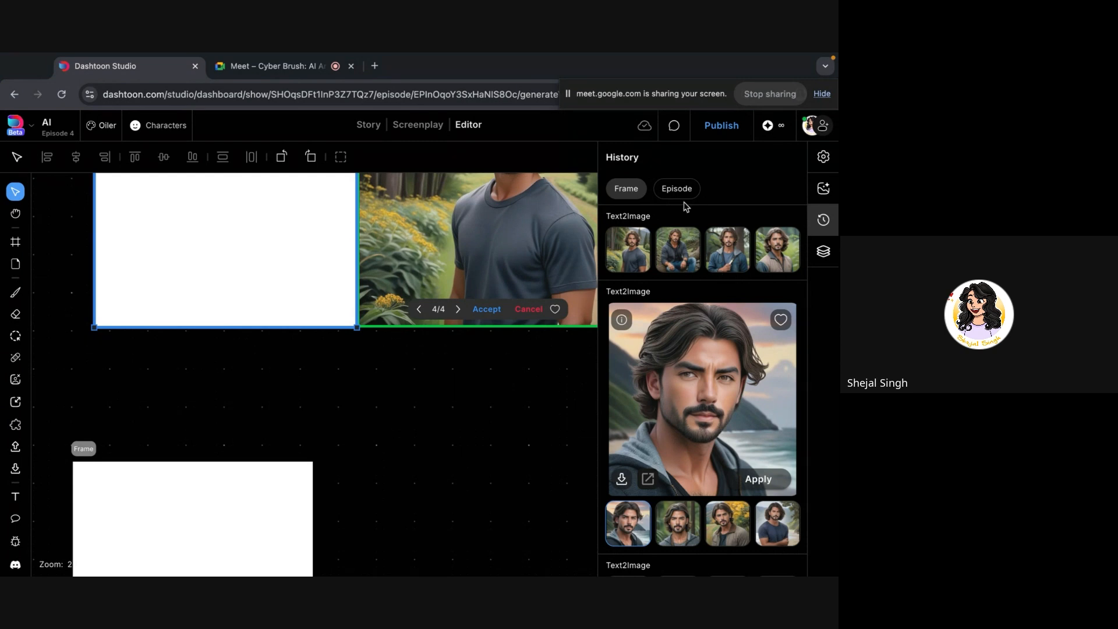
left_click(641, 241)
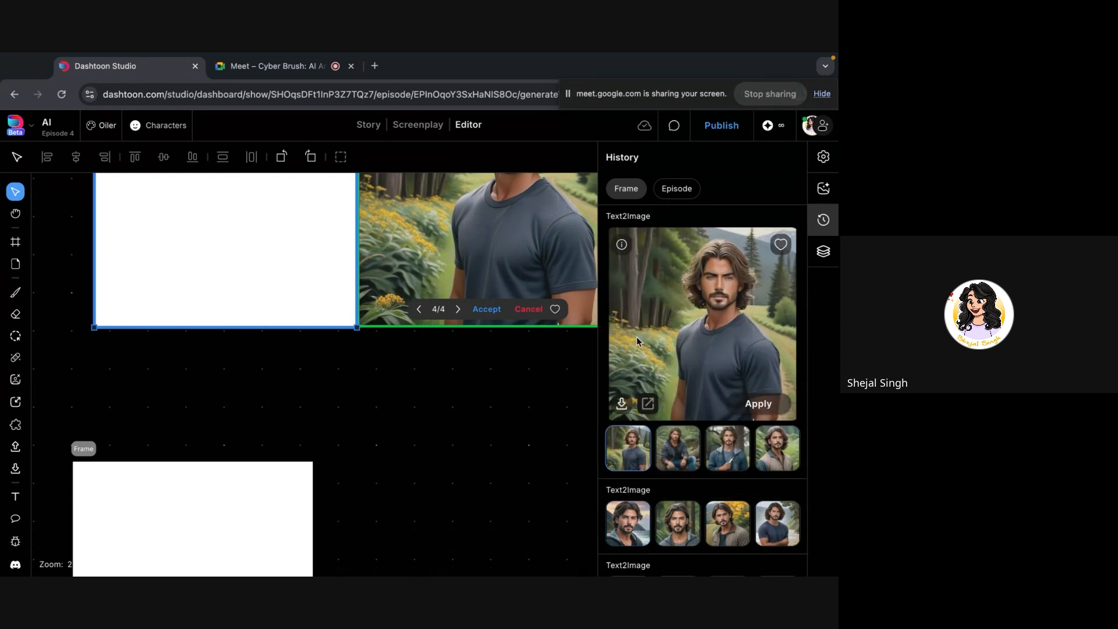
left_click(695, 456)
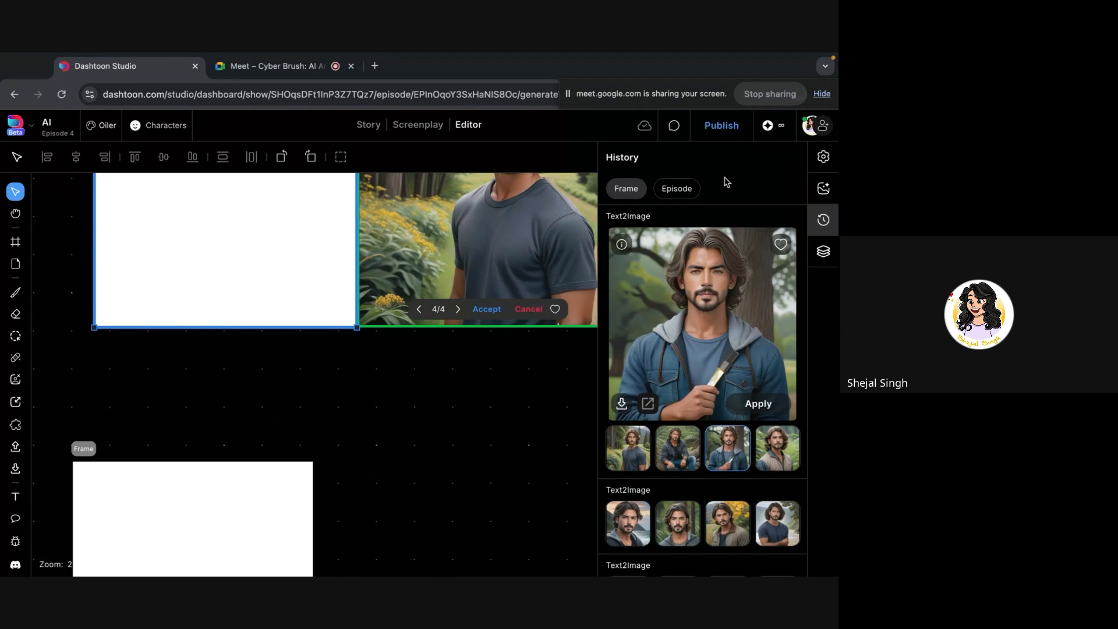
scroll(715, 290, "up", 5)
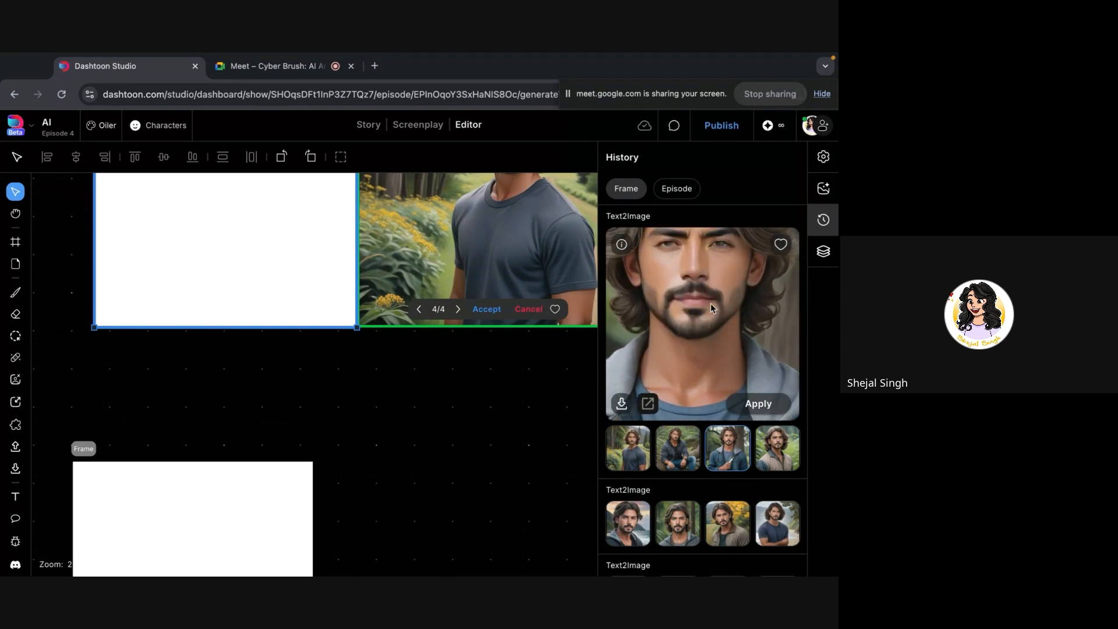
left_click(793, 459)
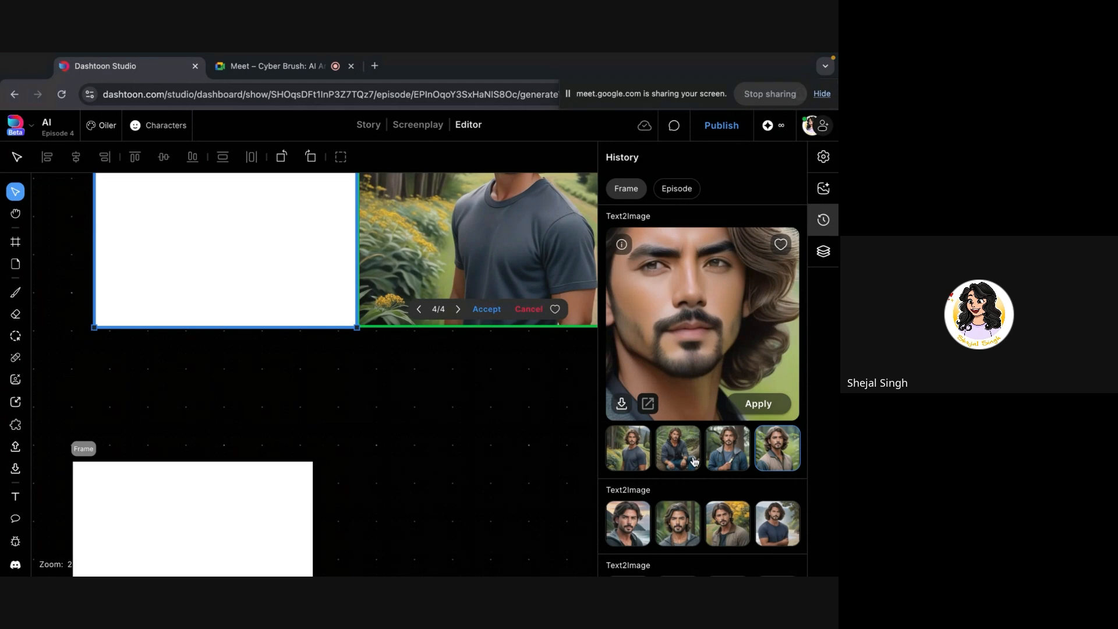
- View the green jacket portrait and the leaning grey T-shirt portrait of the lowest batch
scroll(694, 463, "down", 1)
left_click(679, 552)
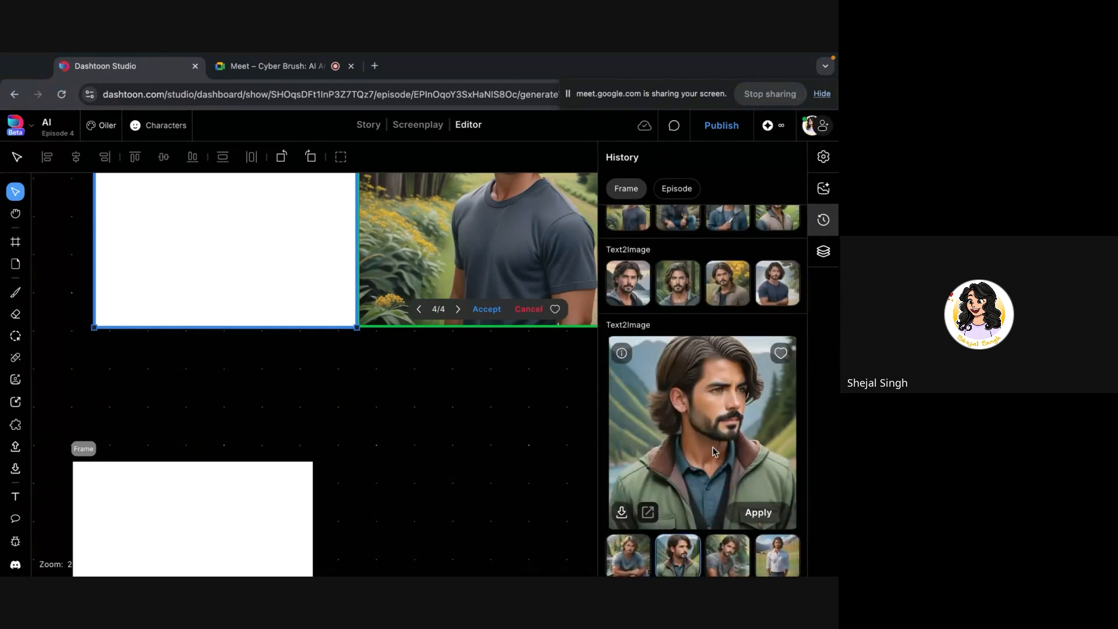
left_click(734, 550)
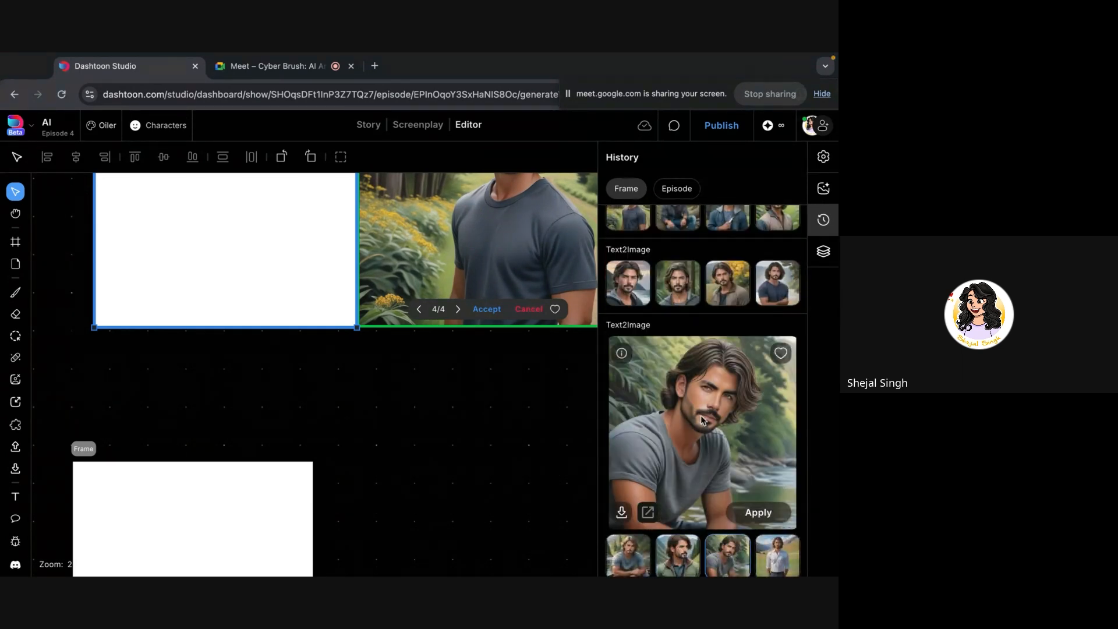
scroll(726, 368, "up", 1)
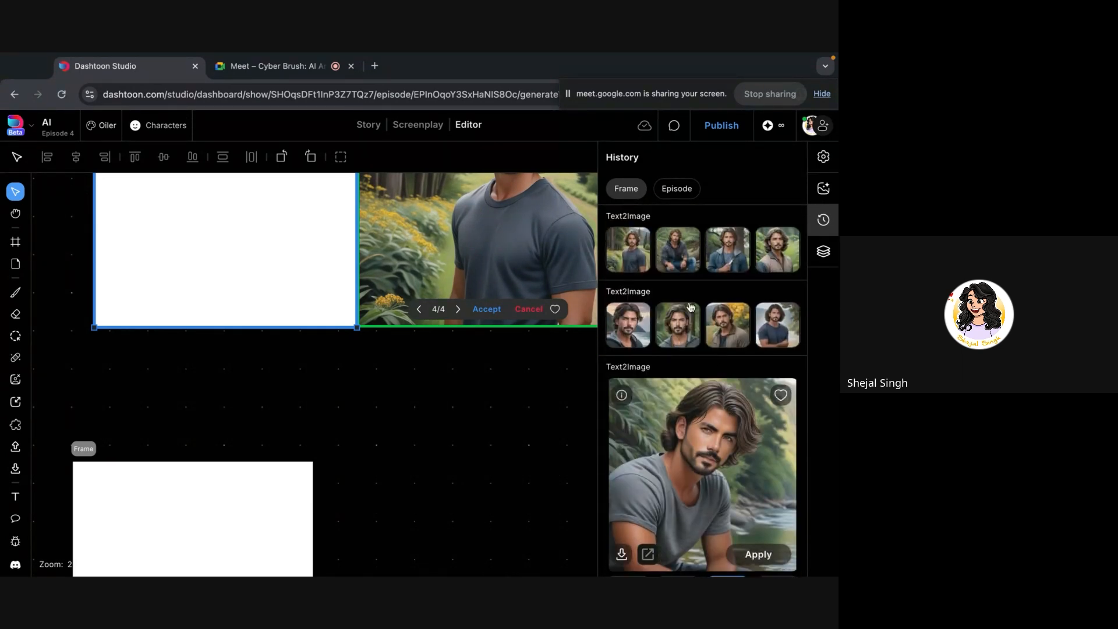
- Compare the uppermost batch's seated hoodie portrait with the enlarged face of the lowest batch's first riverside portrait
left_click(748, 254)
left_click(775, 447)
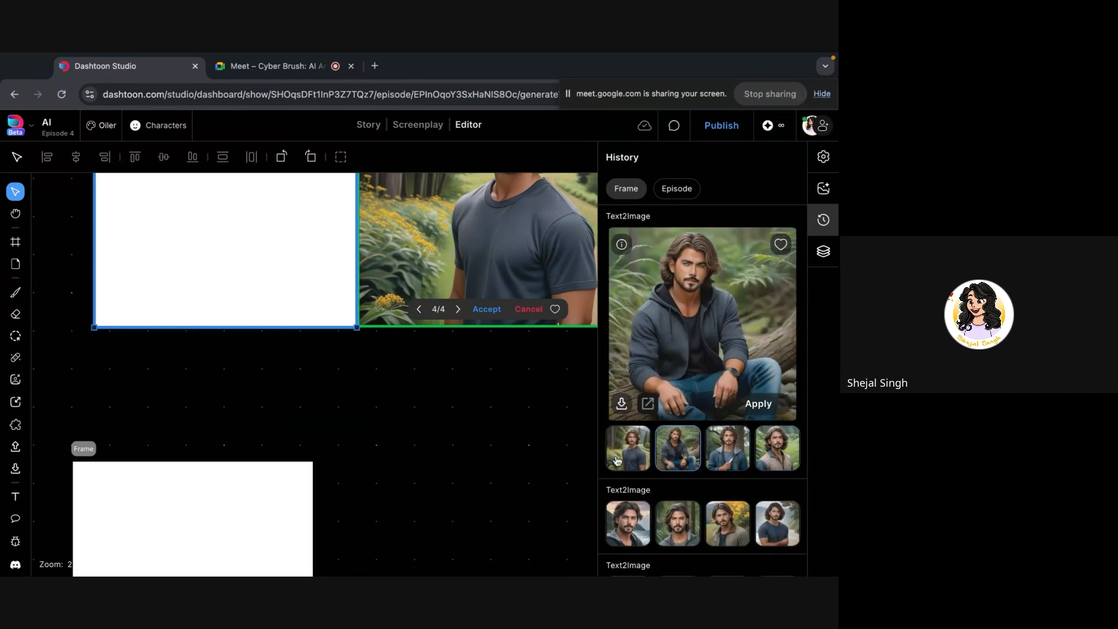
scroll(698, 408, "down", 1)
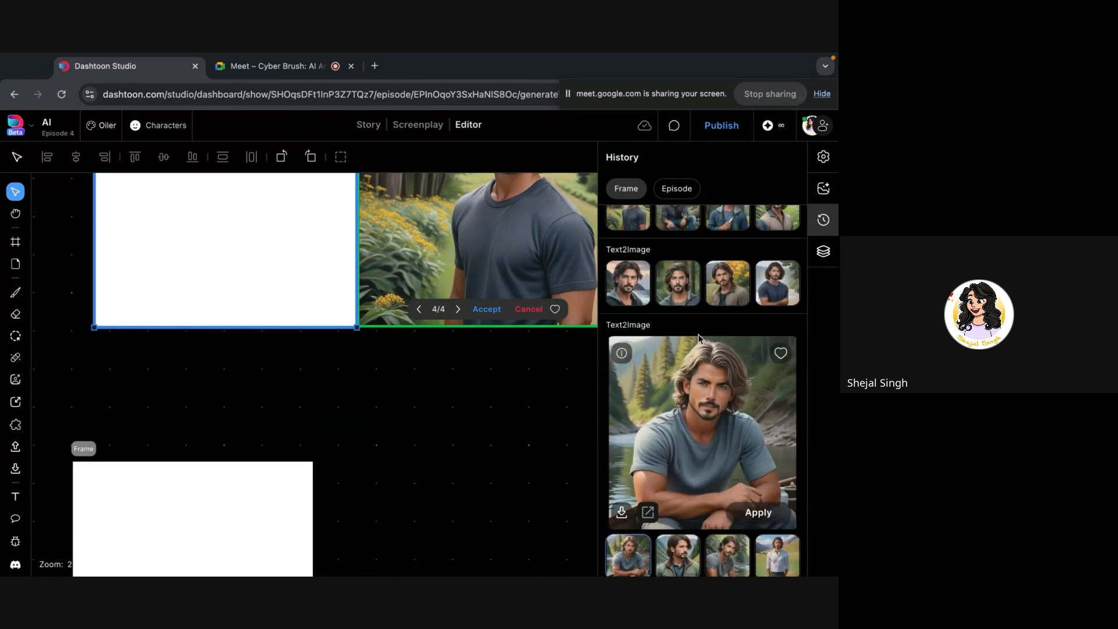
scroll(710, 394, "up", 5)
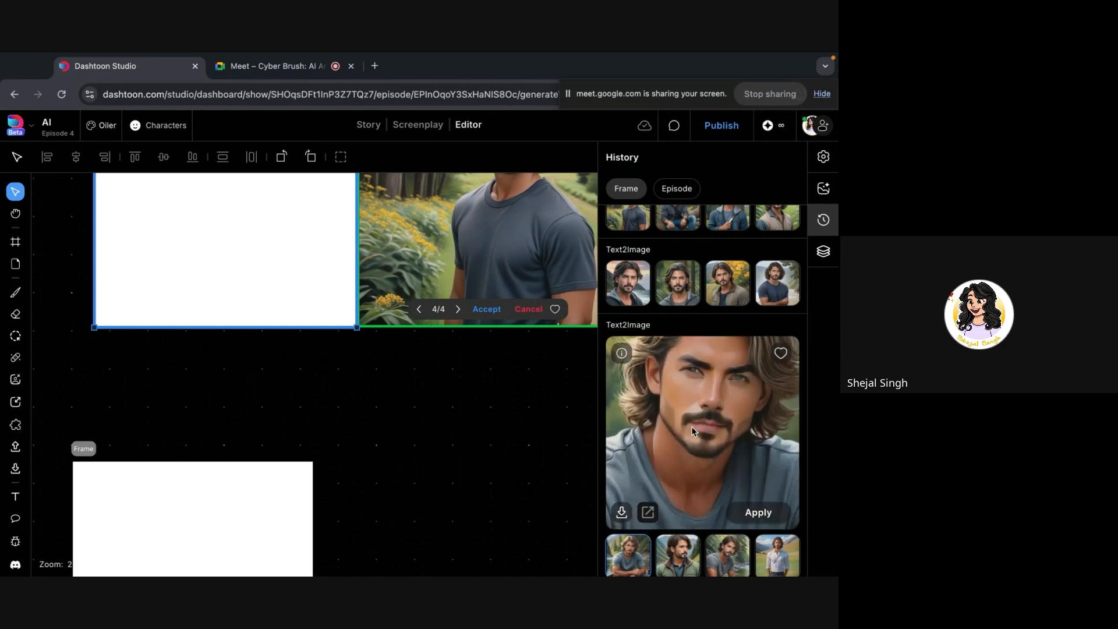
scroll(691, 427, "up", 1)
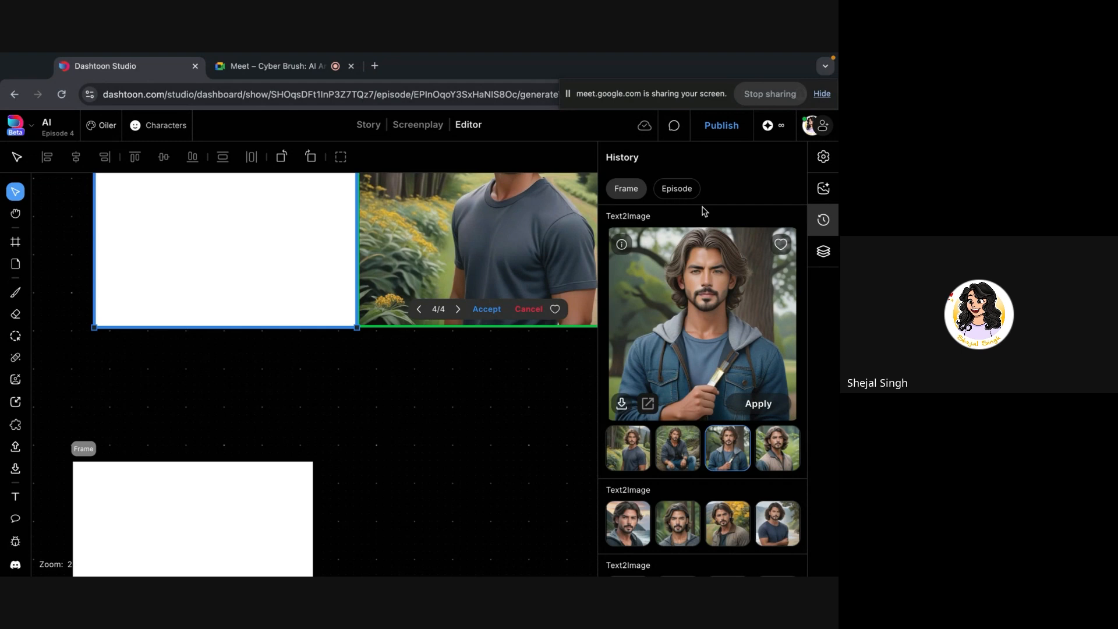
- Examine the beige vest portrait and the enlarged seated hoodie and denim jacket faces of the uppermost batch
left_click(775, 446)
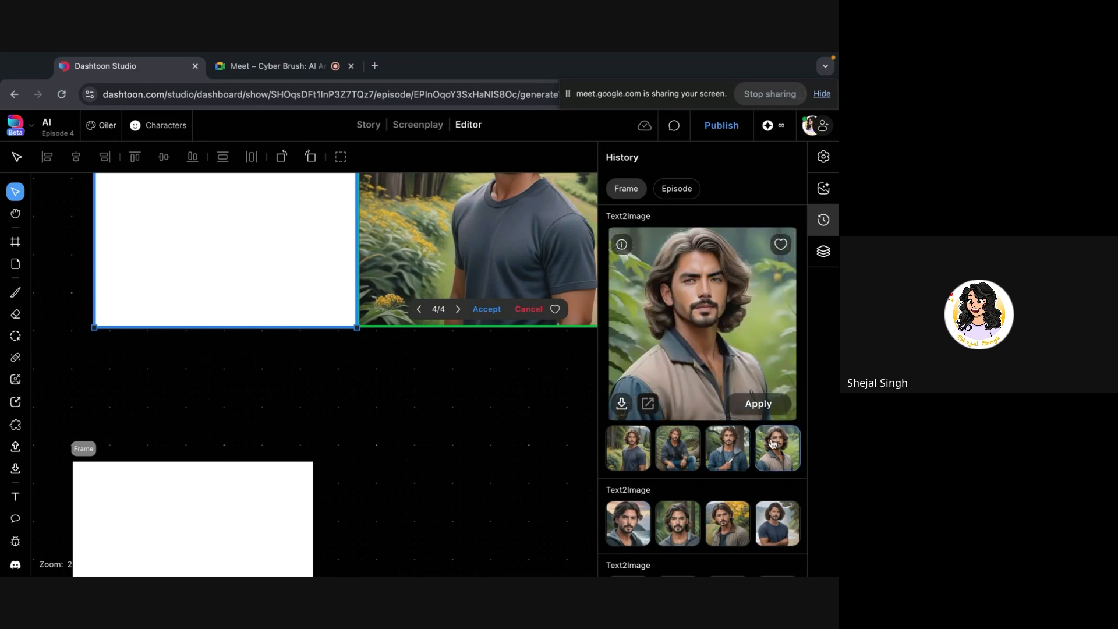
left_click(680, 466)
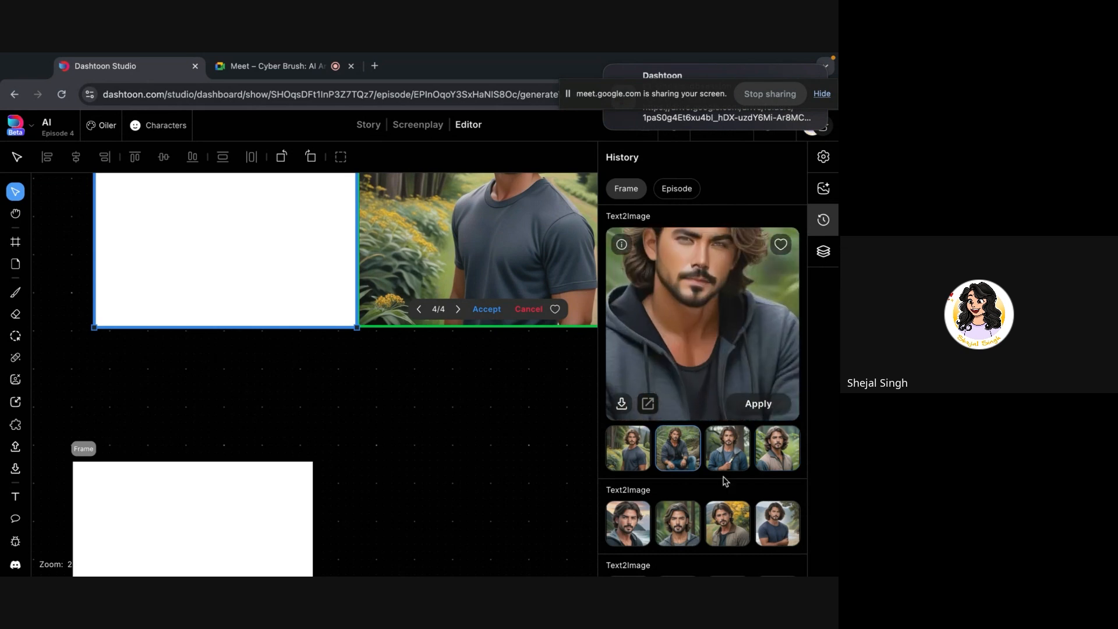
left_click(726, 449)
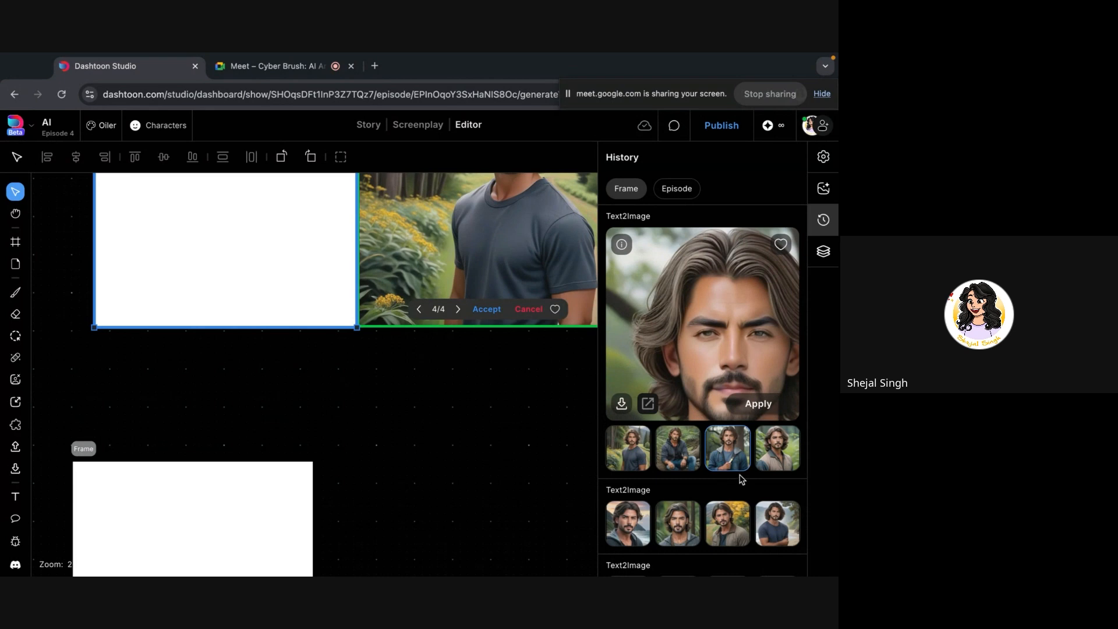
- Place the denim jacket portrait on the empty canvas to the left of the long-haired man's frame
scroll(433, 451, "down", 2)
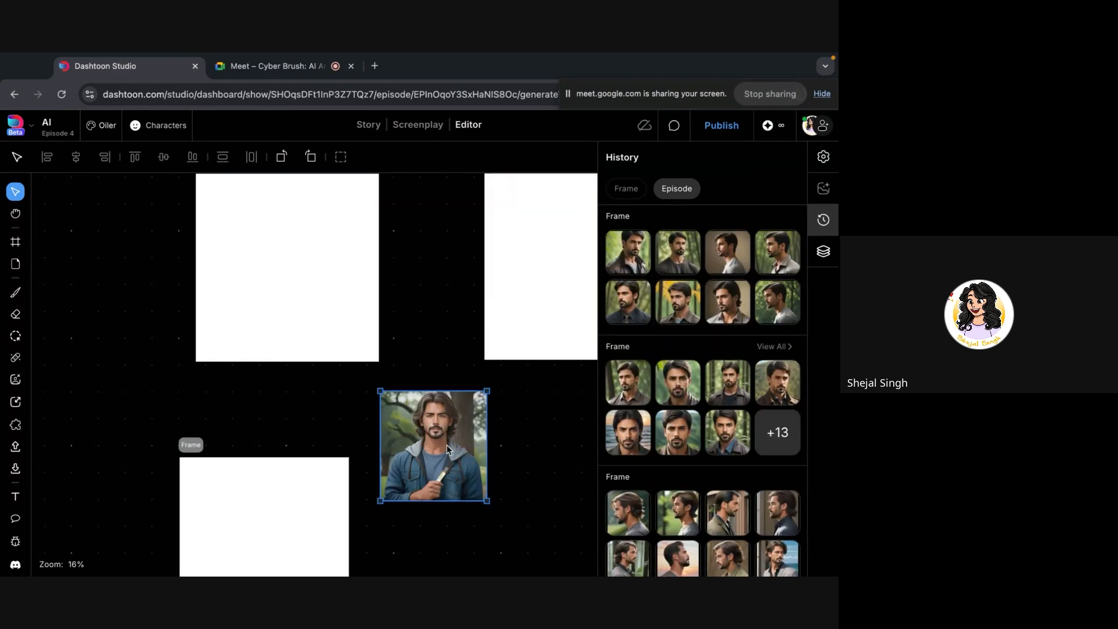
left_click_drag(386, 439, 43, 278)
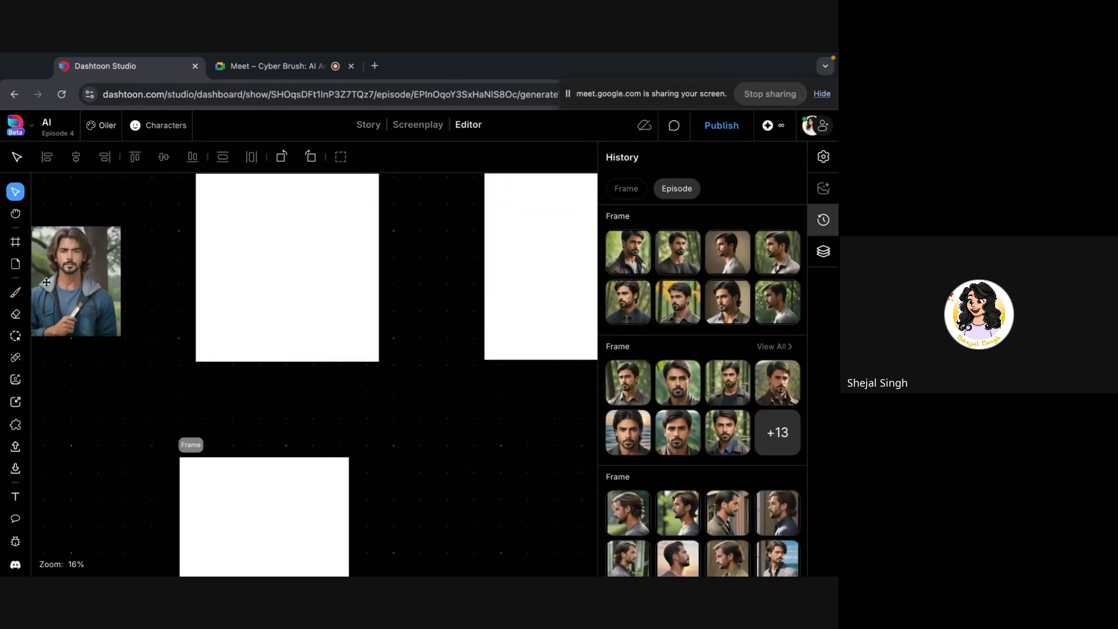
scroll(46, 282, "left", 2)
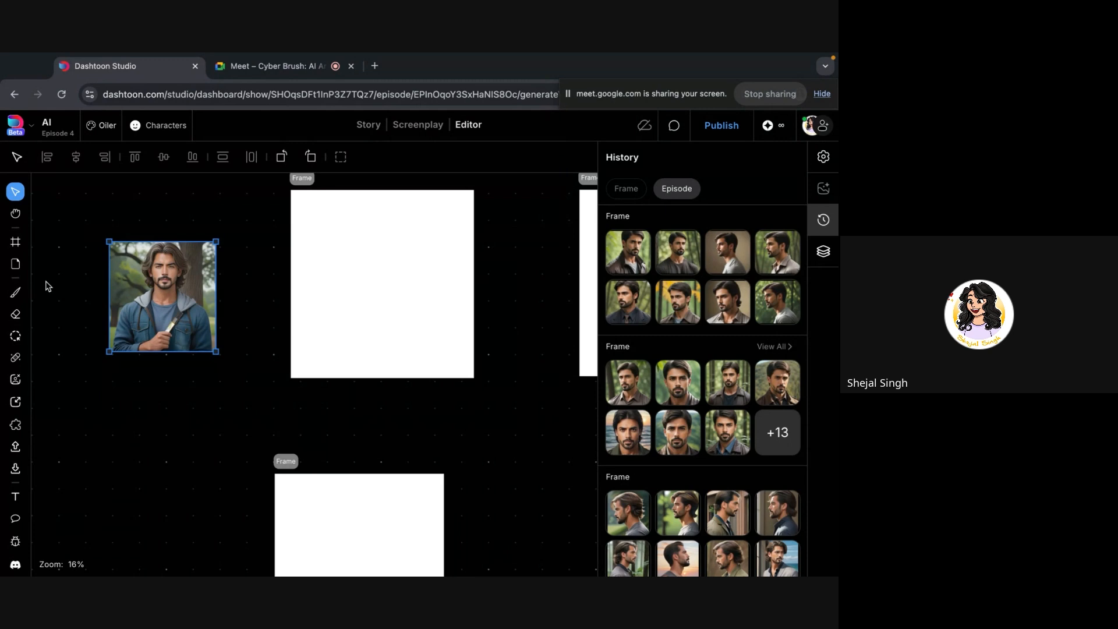
- Open the history of the 1616 x 1754 side-profile frame and view the first portrait of its lower Text2Image batch
left_click(375, 386)
scroll(374, 386, "right", 7)
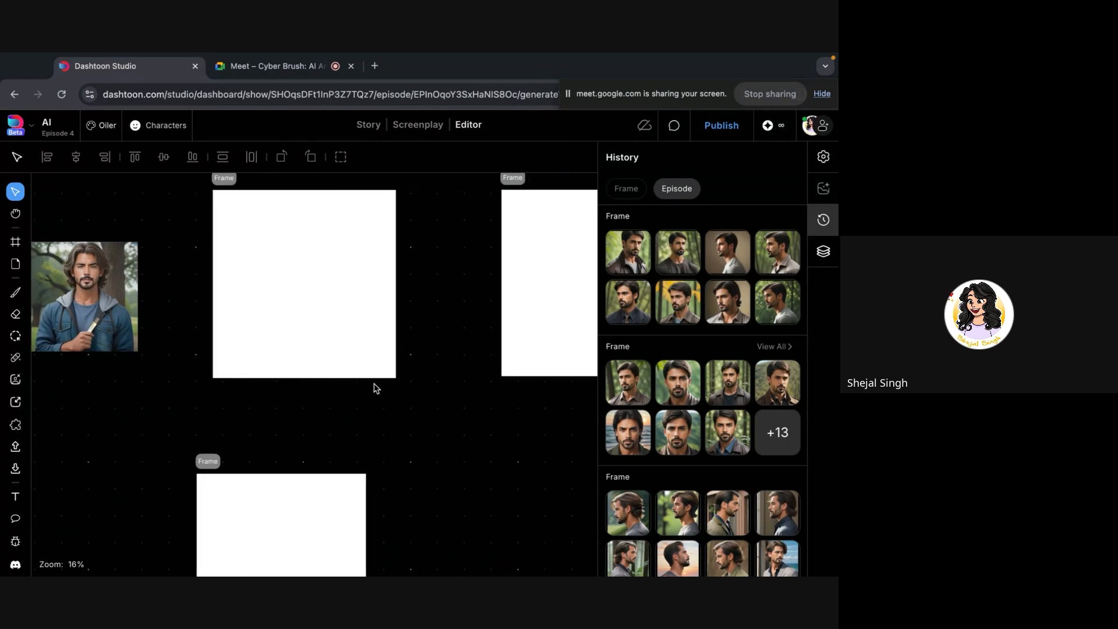
left_click(375, 386)
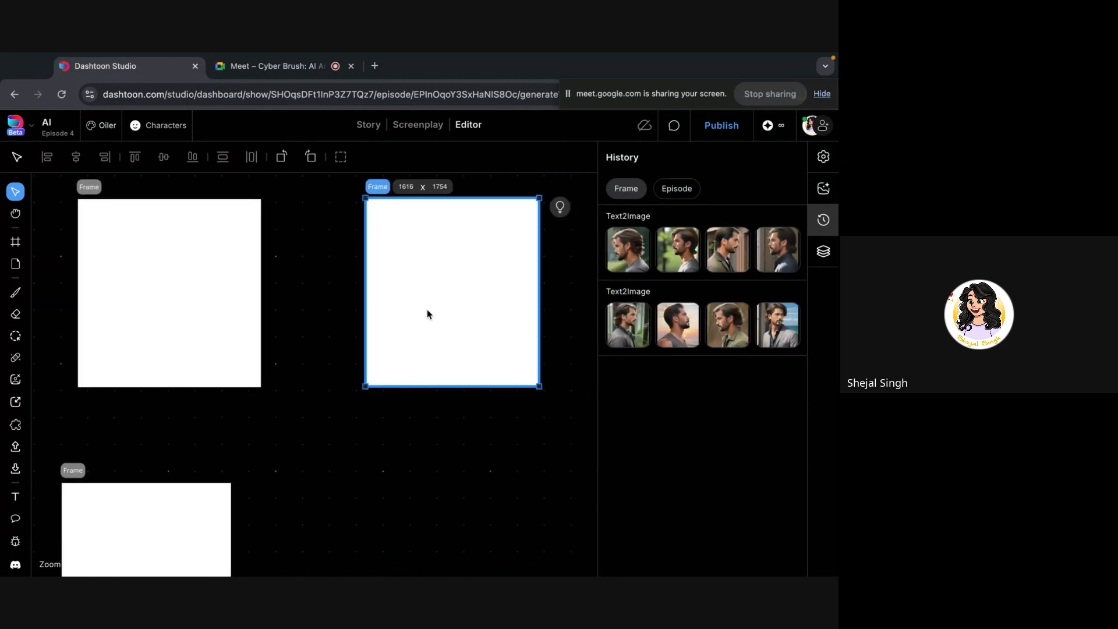
scroll(427, 314, "right", 1)
scroll(427, 309, "right", 1)
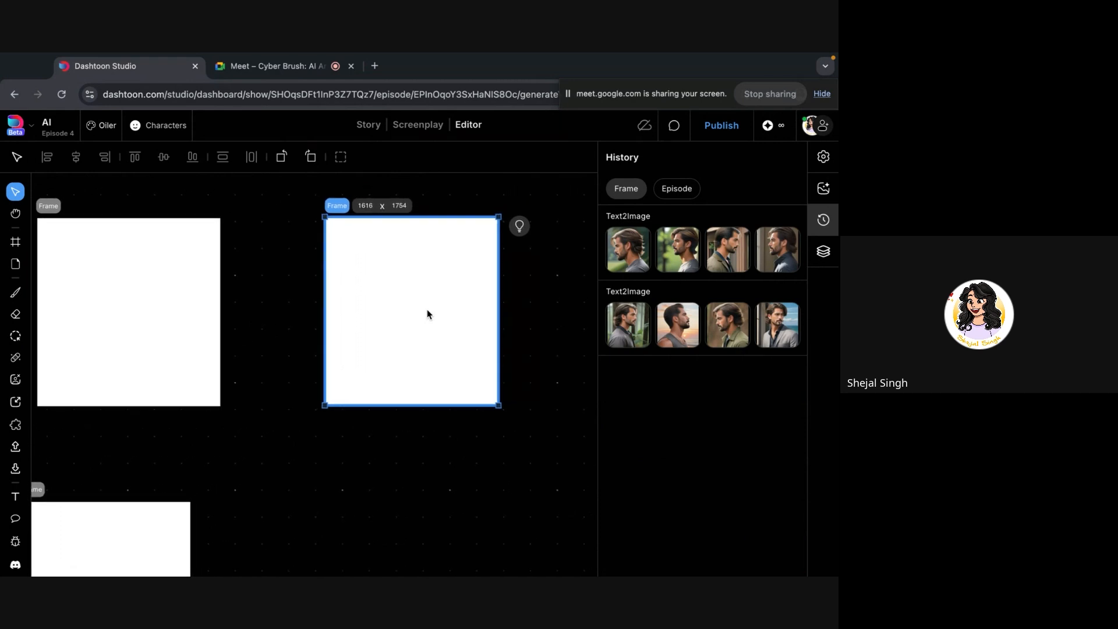
left_click(627, 334)
scroll(689, 487, "down", 1)
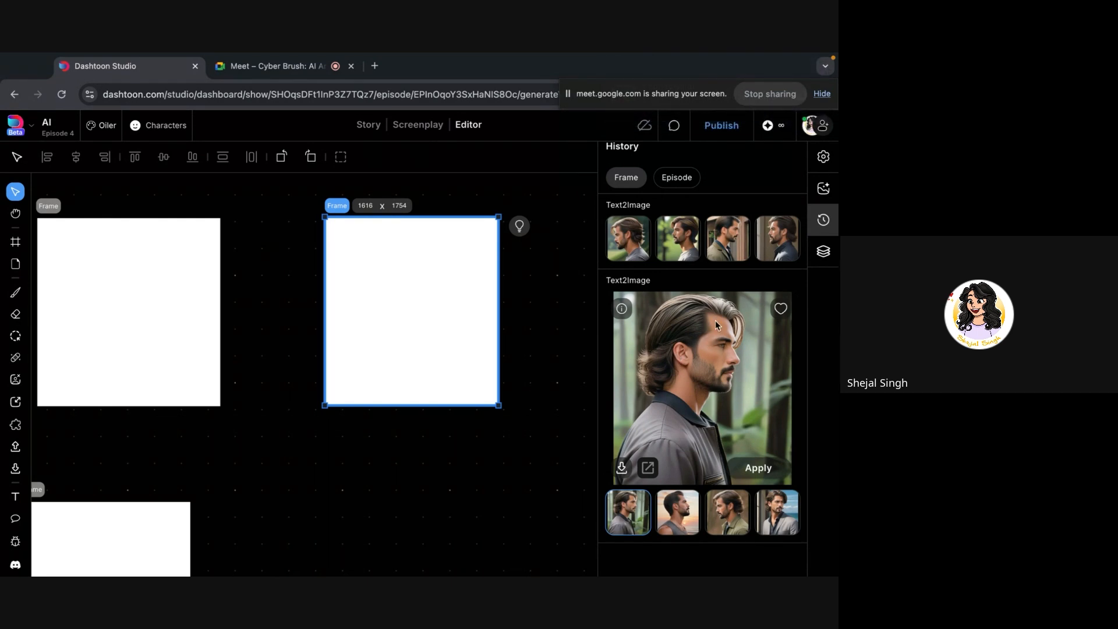
- Place the forest side-profile portrait in the grey jacket on the canvas beside the denim jacket portrait
scroll(343, 404, "left", 6)
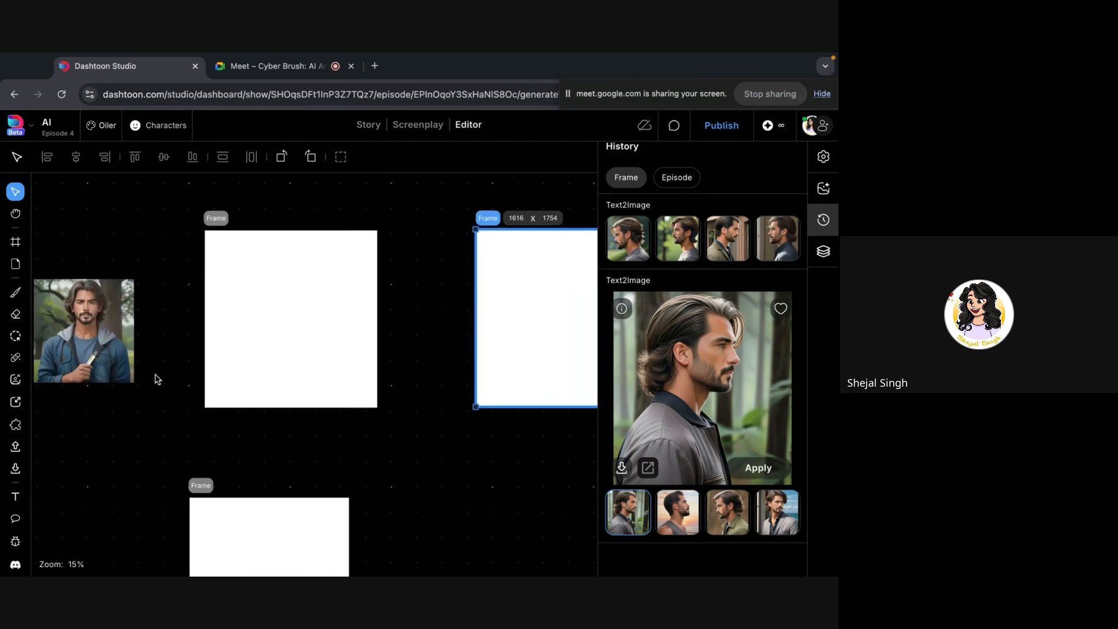
scroll(107, 354, "left", 10)
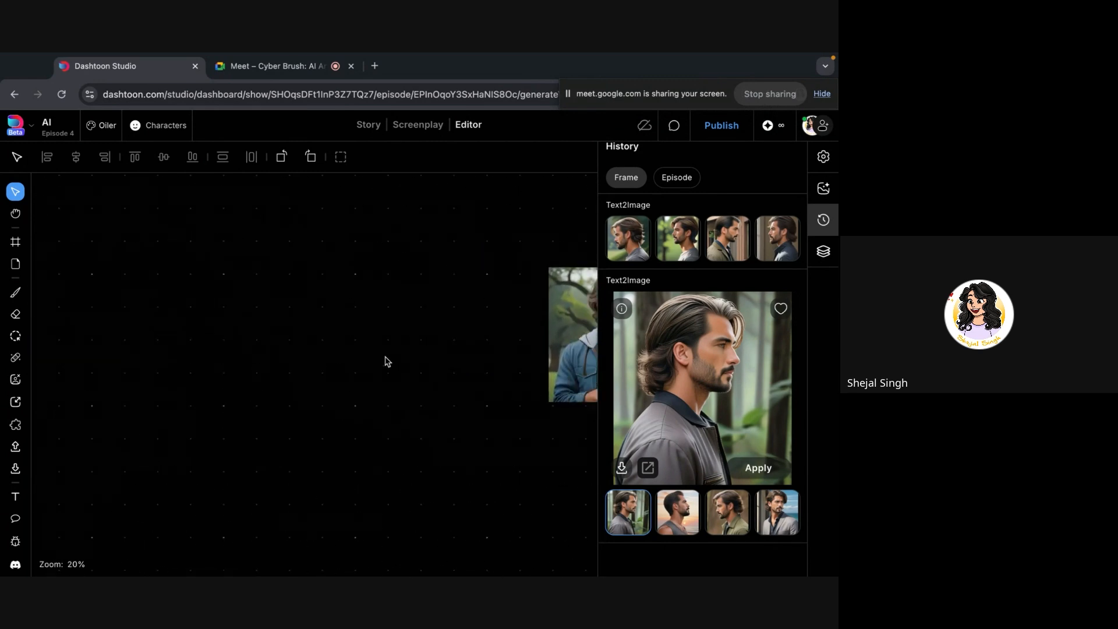
scroll(387, 362, "right", 5)
scroll(387, 359, "up", 4)
scroll(429, 368, "right", 2)
scroll(428, 368, "up", 1)
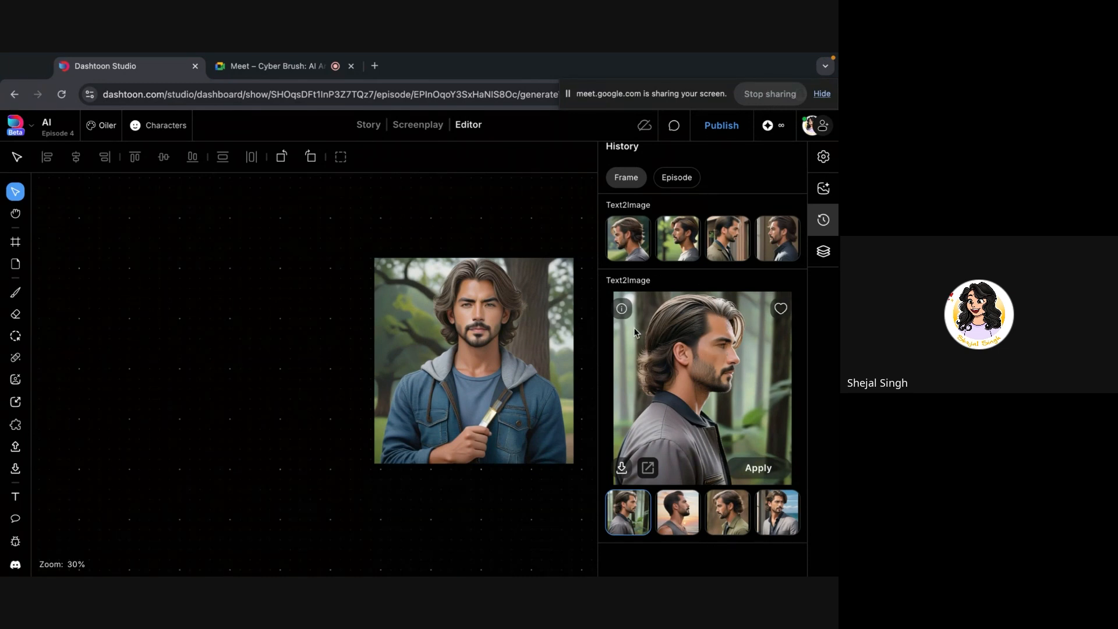
scroll(487, 284, "up", 5)
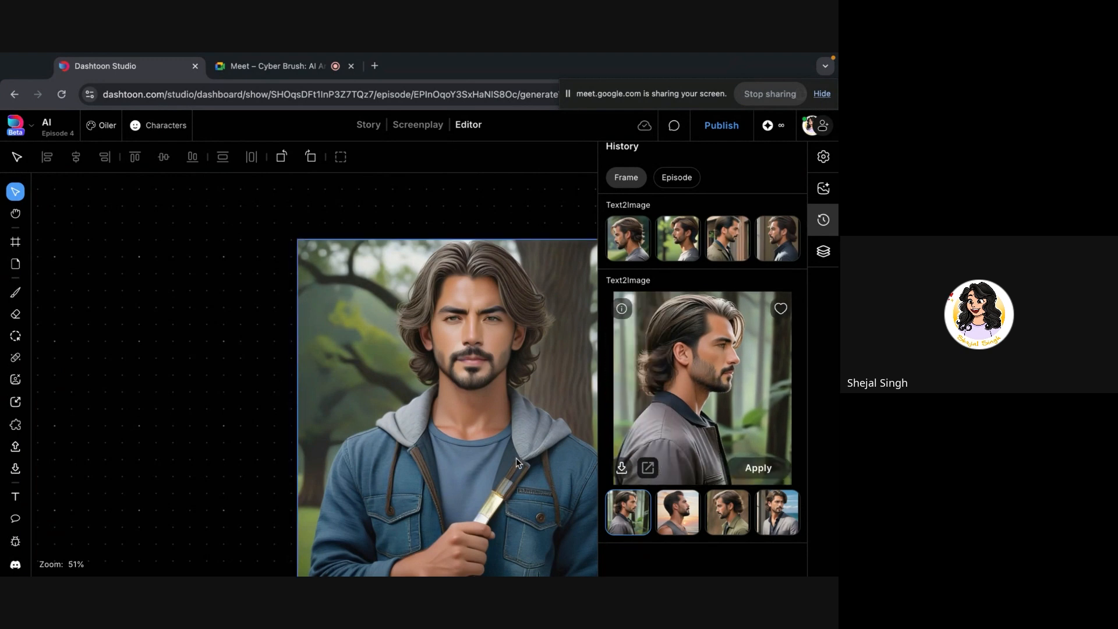
left_click_drag(638, 518, 221, 460)
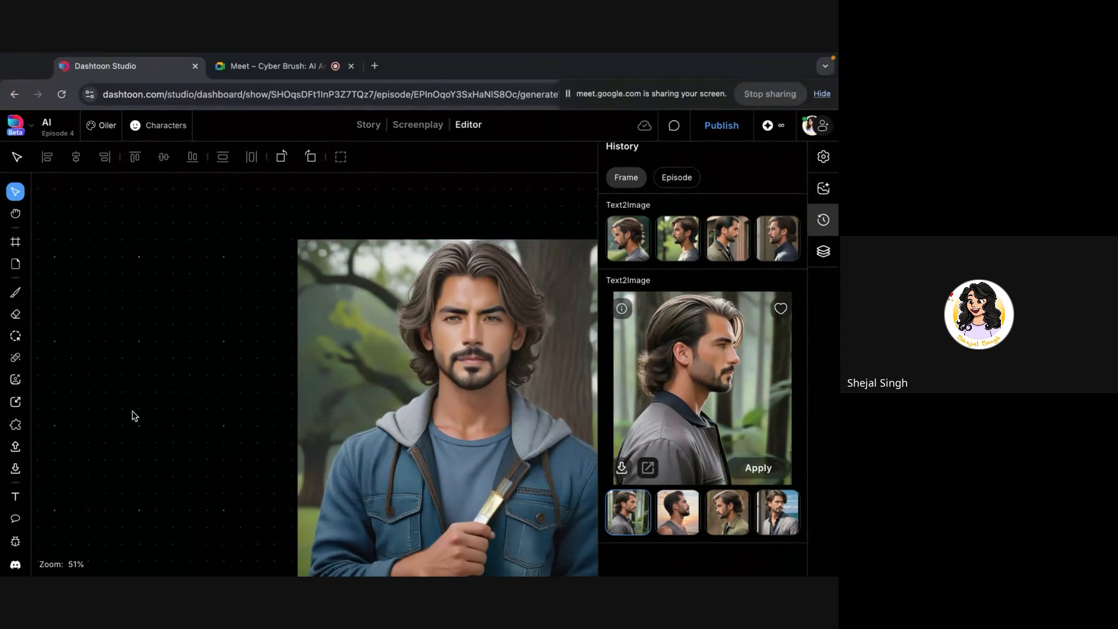
- Move the side-profile portrait clear of the denim jacket portrait so the two sit side by side without overlapping
left_click(507, 319)
scroll(508, 319, "down", 4)
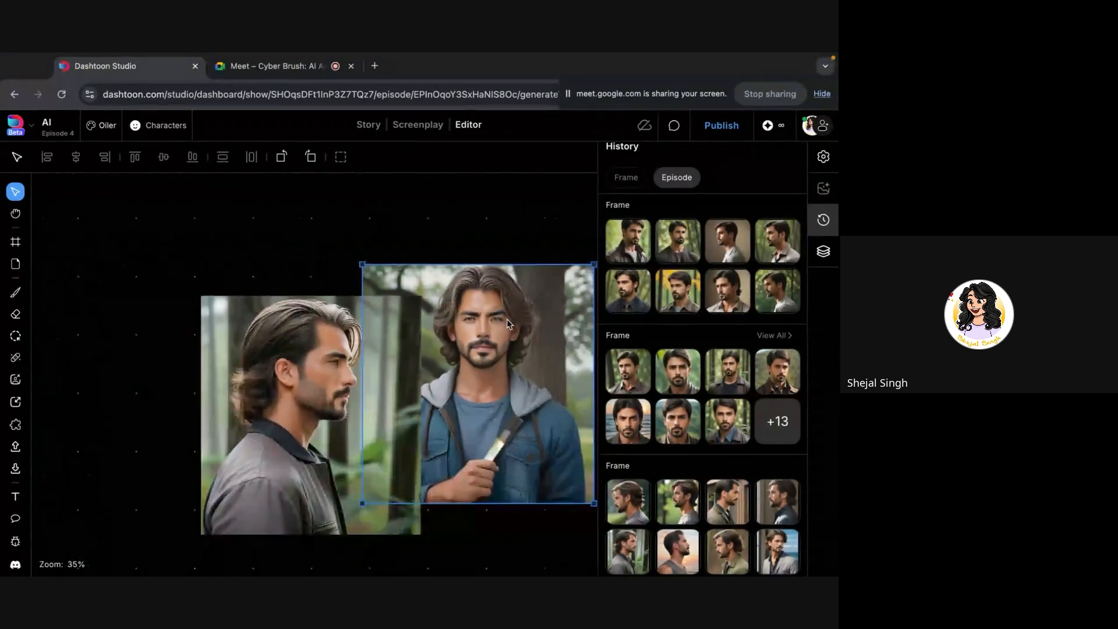
right_click(508, 320)
left_click(308, 442)
left_click(211, 415)
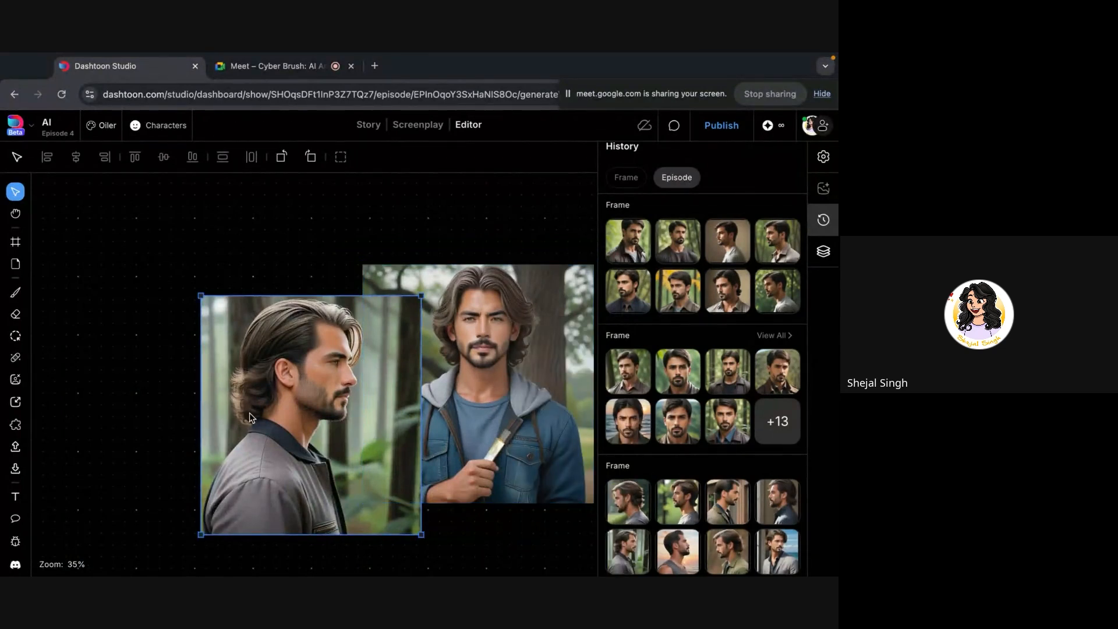
mouse_move(211, 414)
left_mouse_down()
mouse_move(109, 386)
mouse_move(122, 388)
left_mouse_up()
- Set up the Hard Brush with a strong red colour and a width of 5
left_click(15, 290)
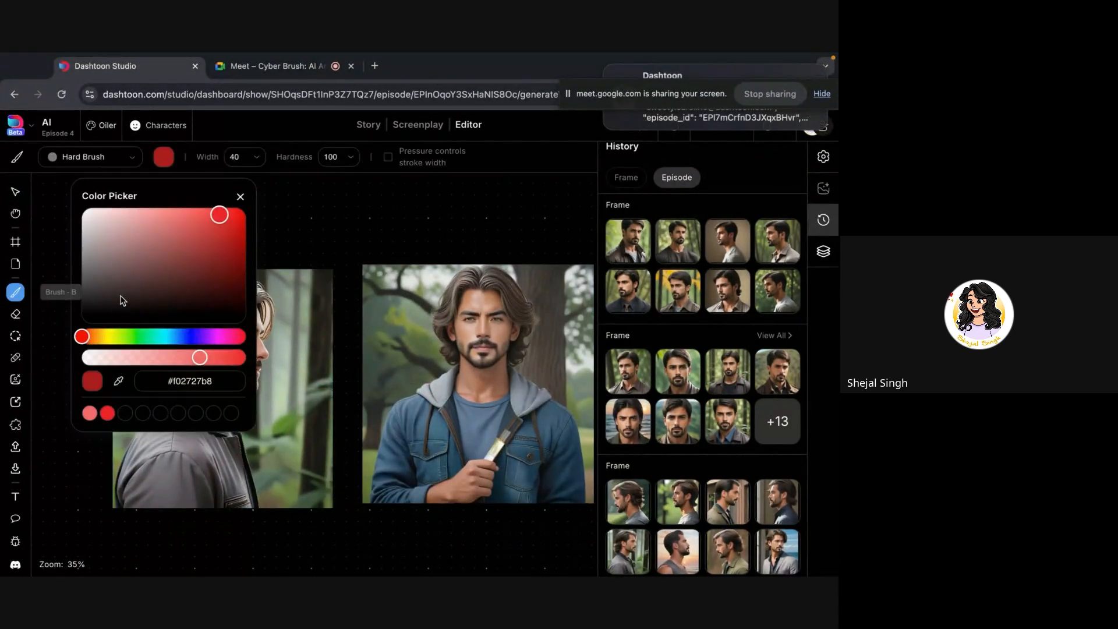
mouse_move(175, 320)
left_mouse_down()
mouse_move(158, 267)
mouse_move(169, 226)
left_mouse_up()
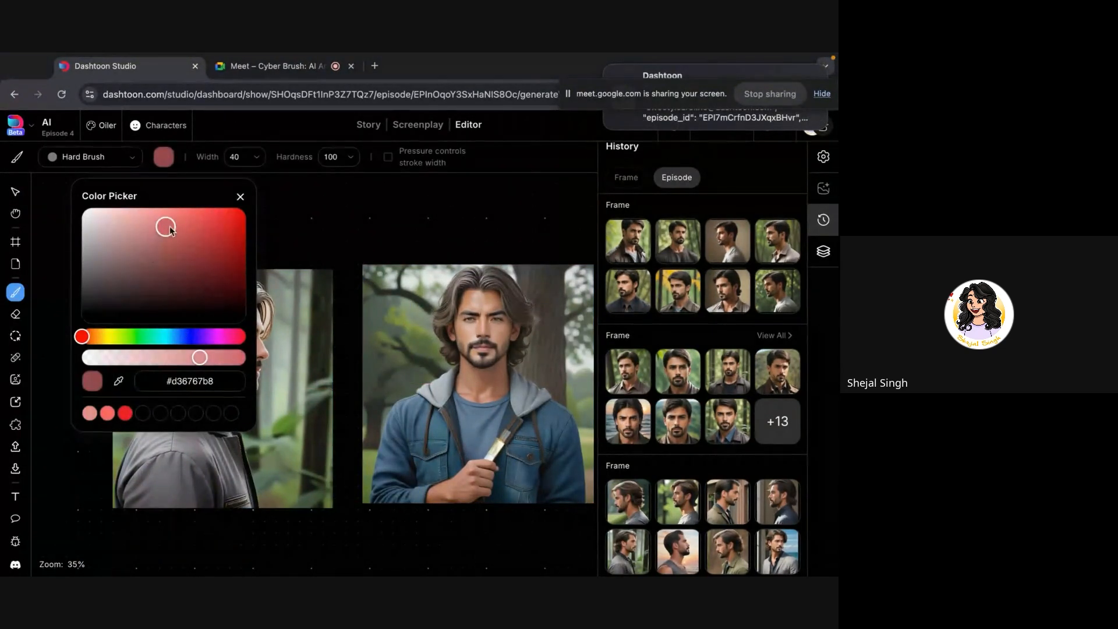
left_click(231, 212)
left_click(240, 197)
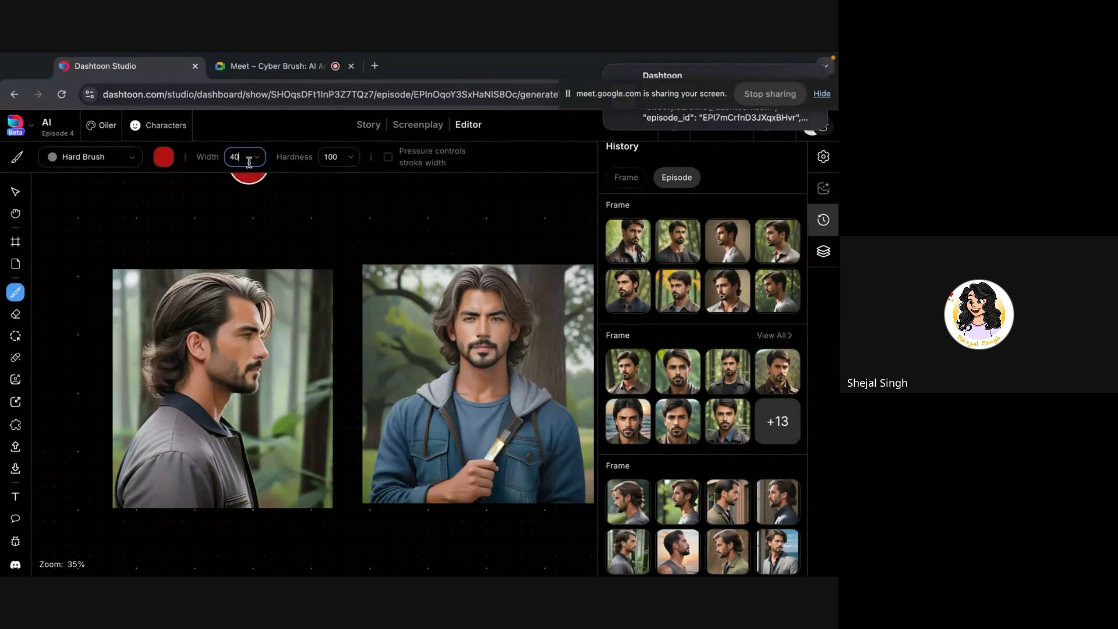
left_click(251, 160)
left_click(250, 178)
left_click(244, 157)
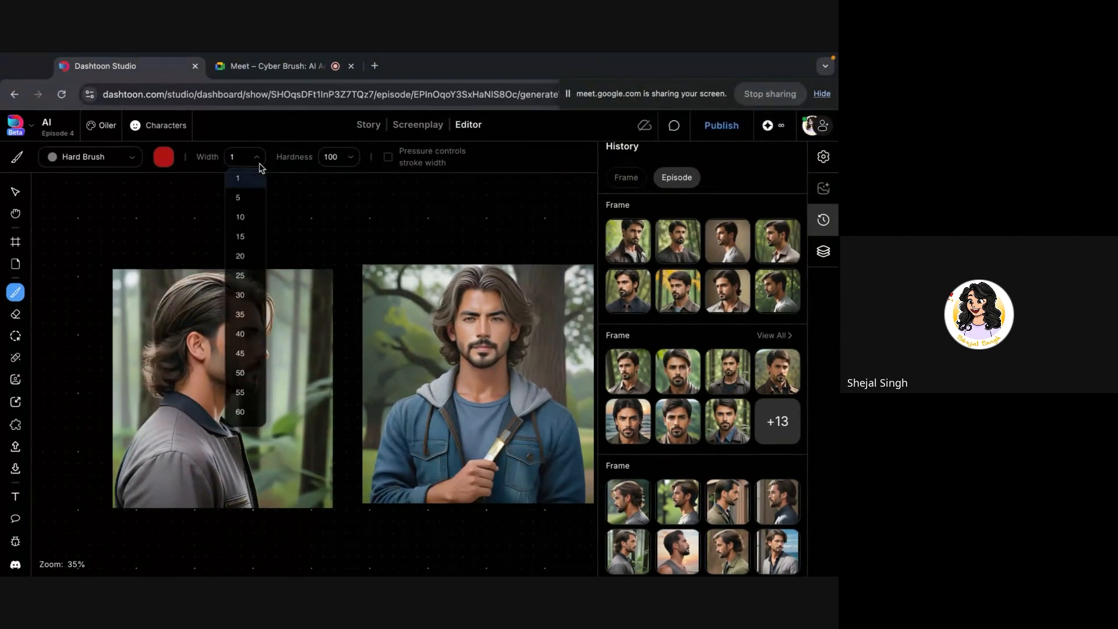
left_click(247, 195)
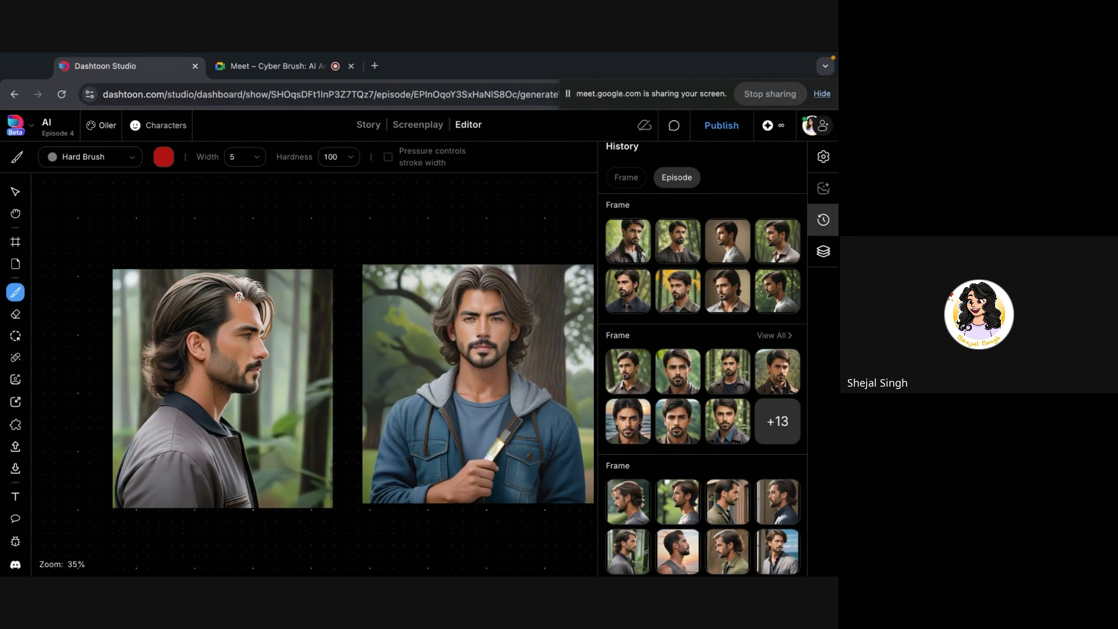
- Outline the man's hair in red on the side-profile portrait, from the forehead around the back to the nape
mouse_move(241, 301)
left_mouse_down()
mouse_move(231, 288)
mouse_move(221, 324)
mouse_move(176, 343)
left_mouse_up()
mouse_move(195, 347)
left_mouse_down()
mouse_move(204, 392)
mouse_move(191, 405)
mouse_move(159, 401)
mouse_move(138, 380)
mouse_move(135, 350)
mouse_move(169, 275)
mouse_move(250, 285)
left_mouse_up()
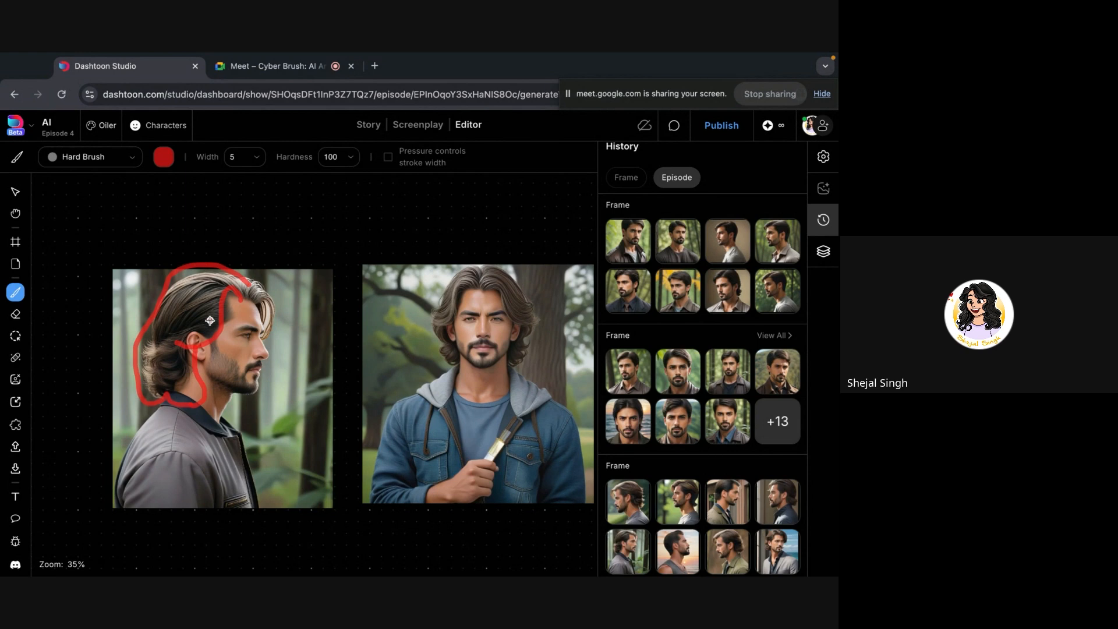
left_click(15, 192)
- Reopen the history of the 1616 x 1754 frame and examine all four portraits of its lower Text2Image batch
scroll(485, 305, "right", 10)
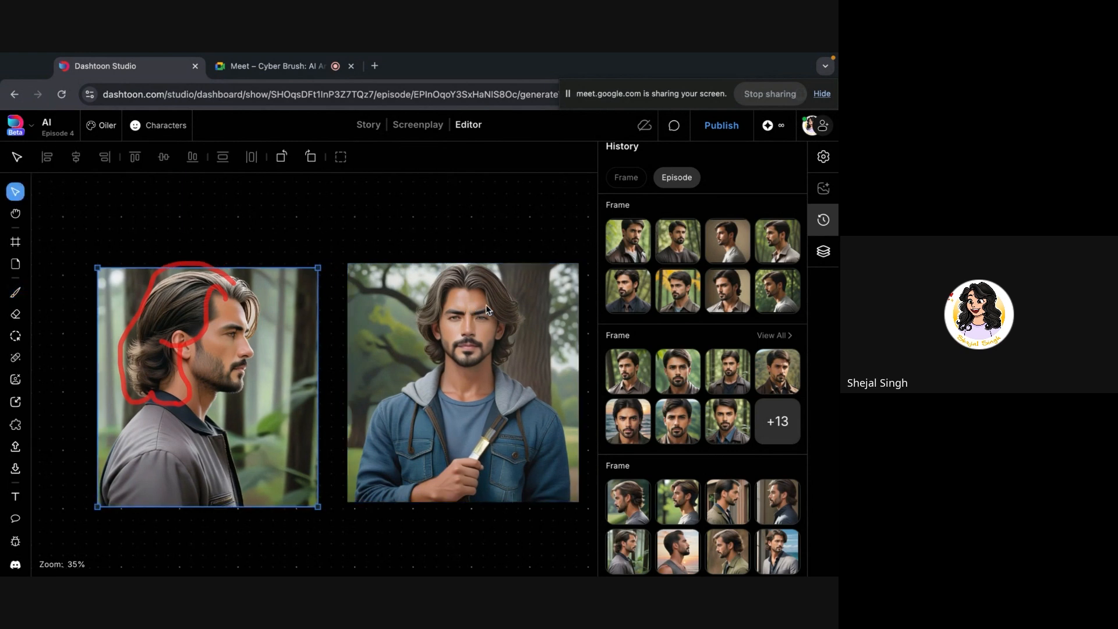
scroll(459, 322, "down", 5)
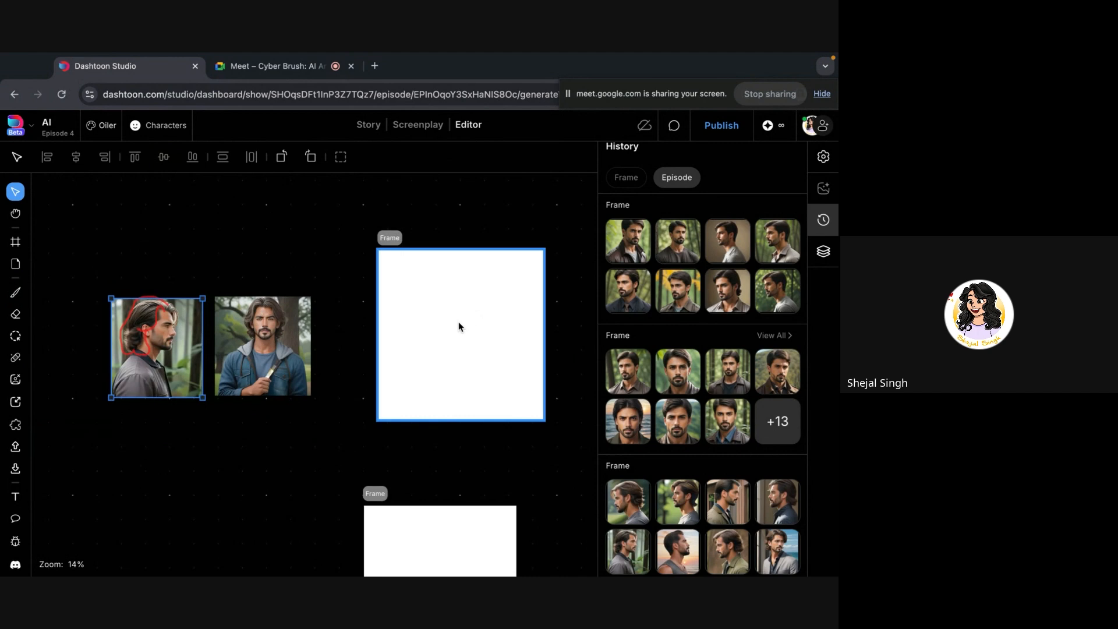
left_click(459, 321)
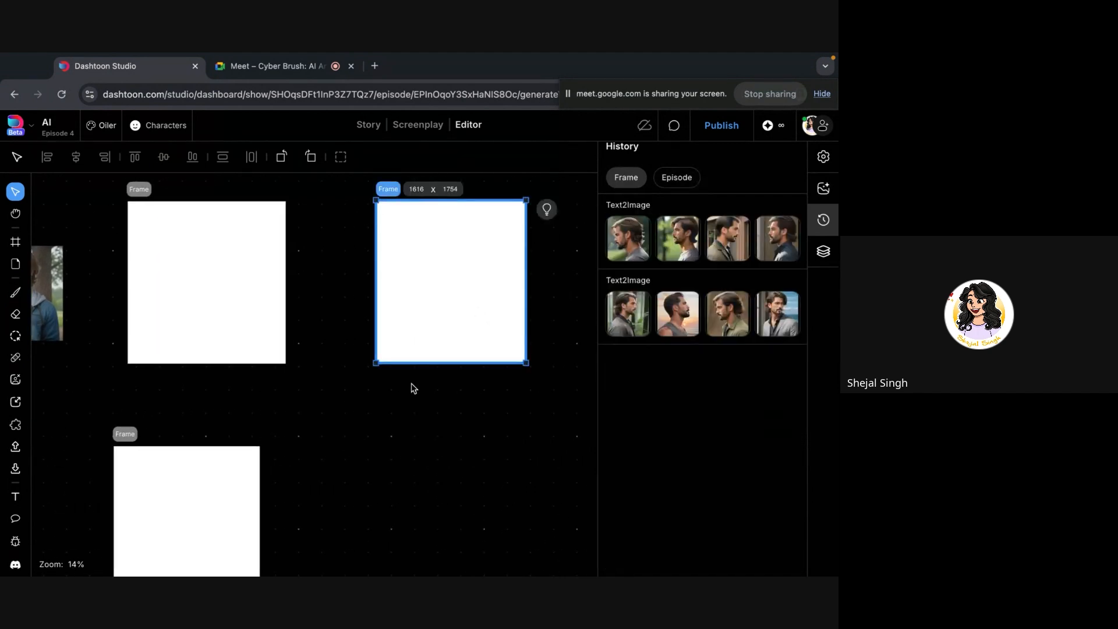
scroll(412, 383, "up", 2)
left_click(611, 329)
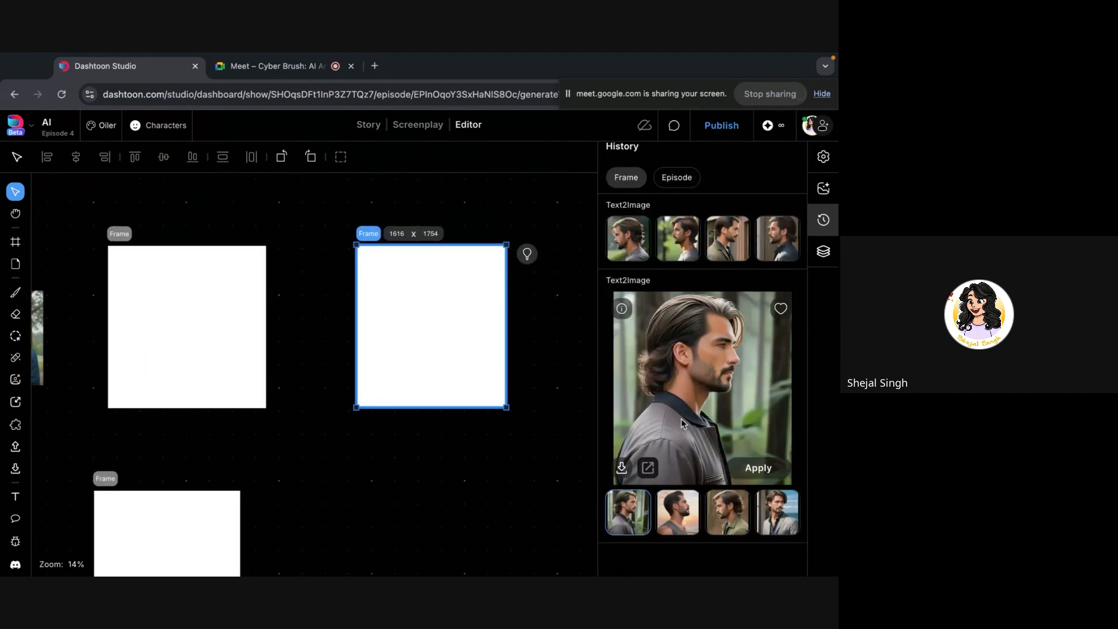
left_click(685, 500)
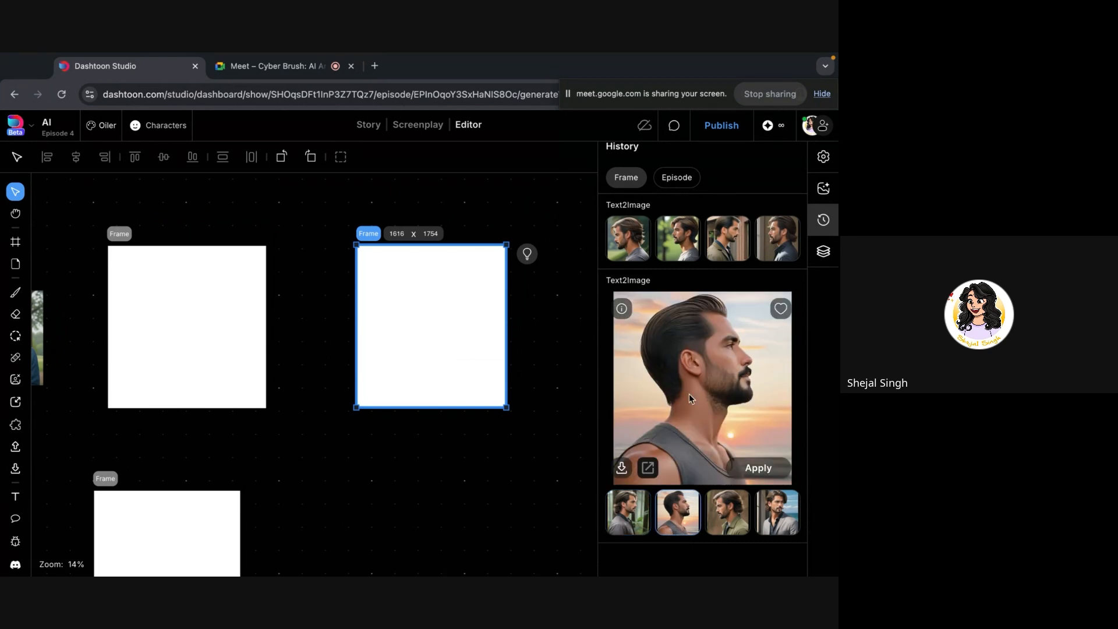
left_click(715, 506)
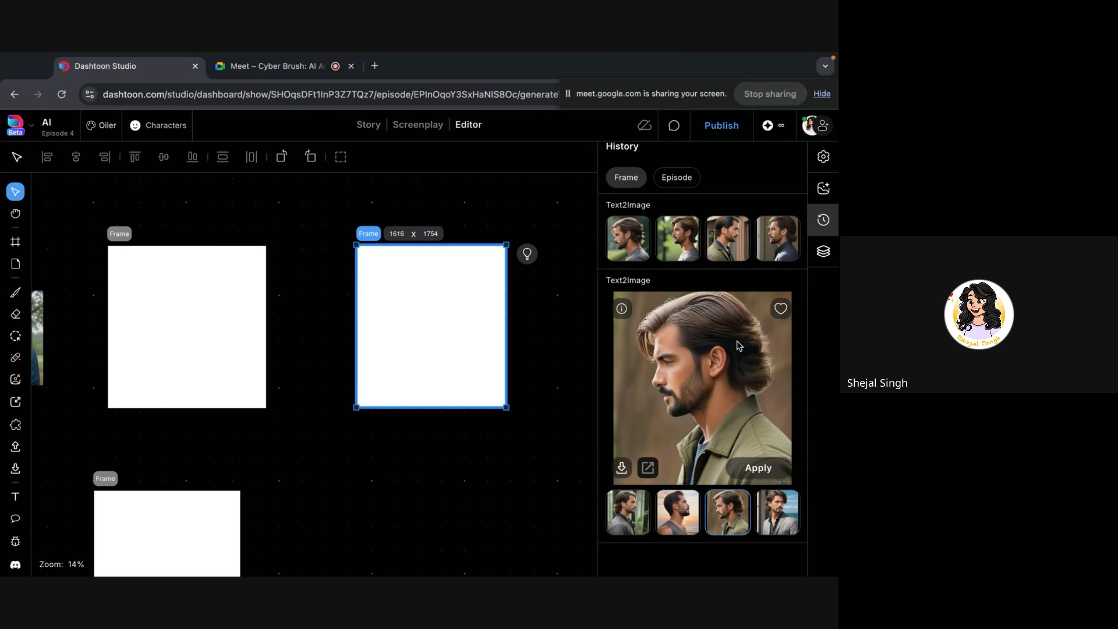
left_click(792, 499)
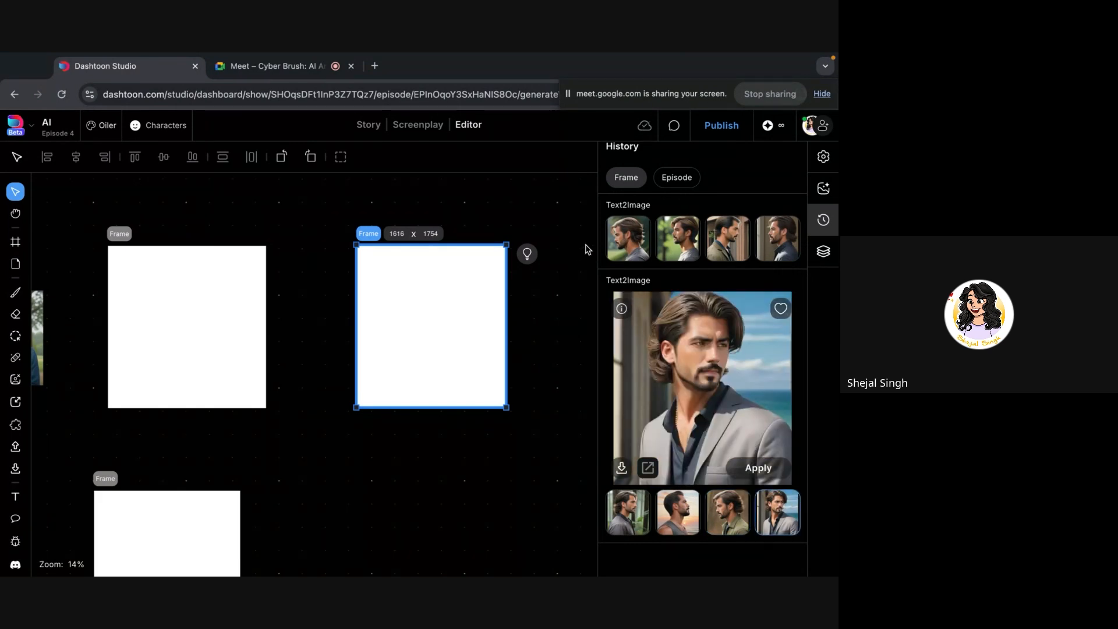
- Examine and compare the hair and profile in all four portraits of the frame's upper Text2Image batch
left_click(640, 247)
left_click(676, 432)
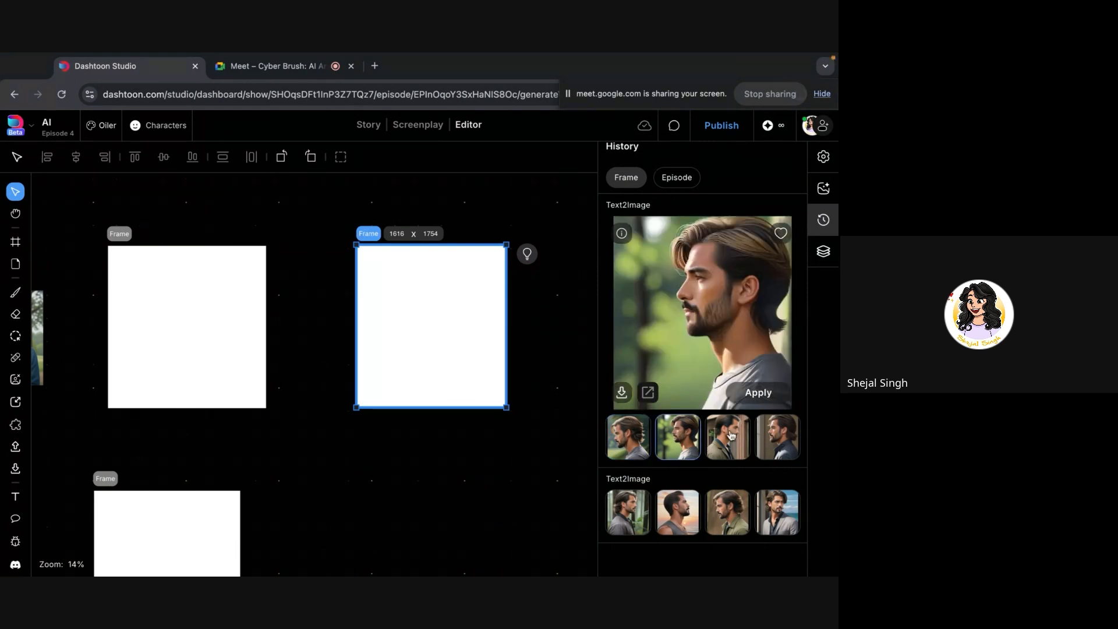
left_click(732, 436)
left_click(786, 437)
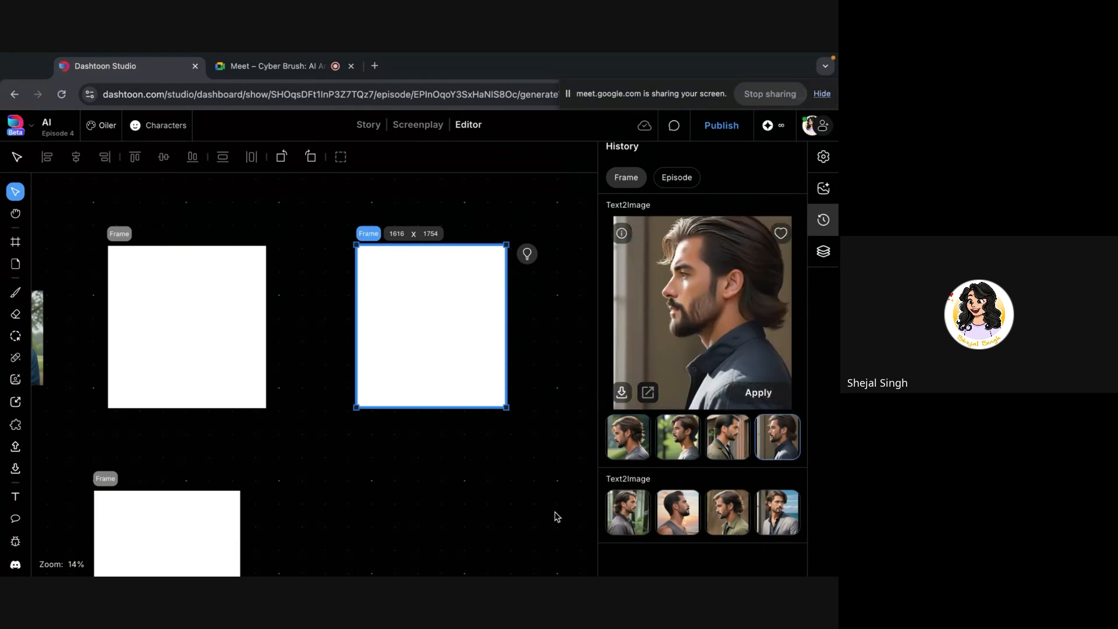
scroll(557, 516, "down", 2)
left_click(641, 431)
left_click(676, 431)
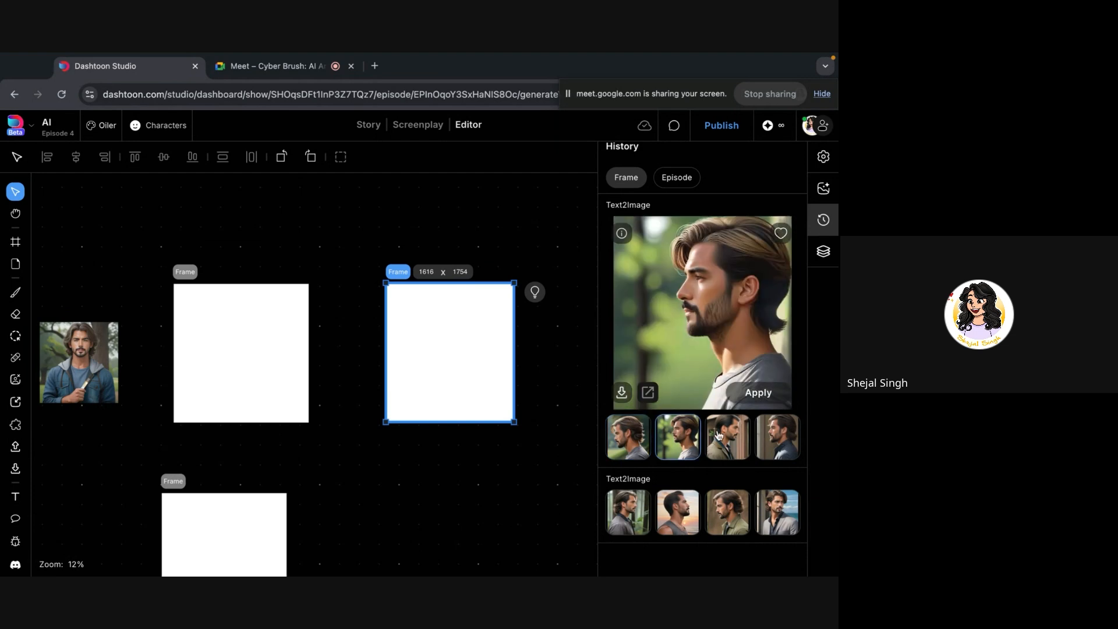
left_click(718, 436)
left_click(784, 447)
left_click(616, 445)
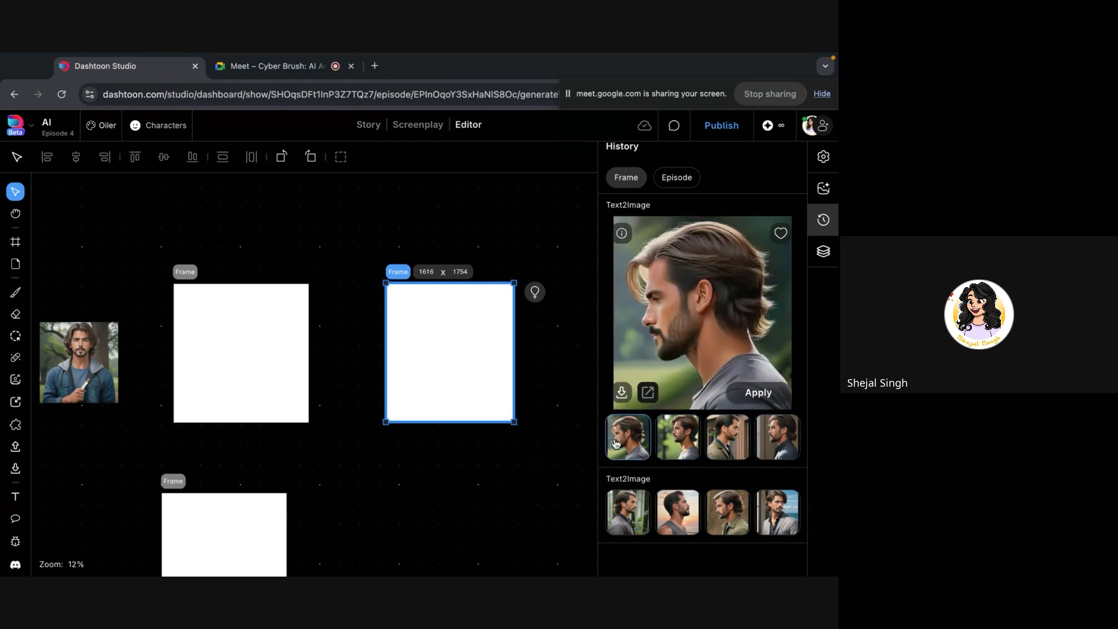
left_click(677, 439)
left_click(715, 437)
left_click(775, 438)
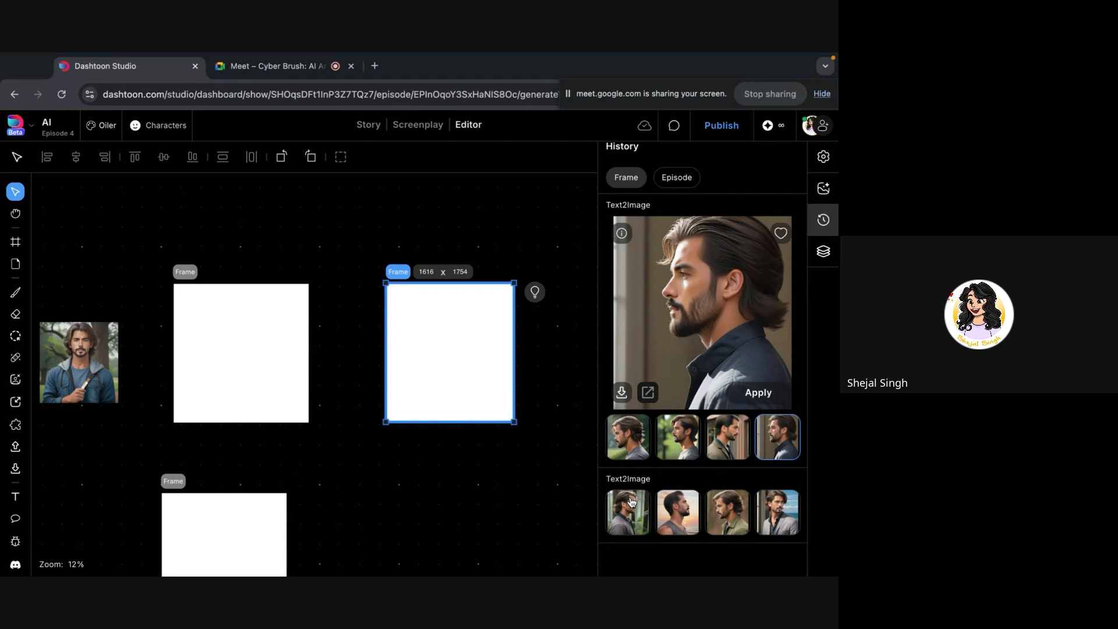
- Place a second copy of the forest side-profile portrait beneath the denim jacket portrait and delete that copy
scroll(477, 453, "left", 5)
left_click(277, 373)
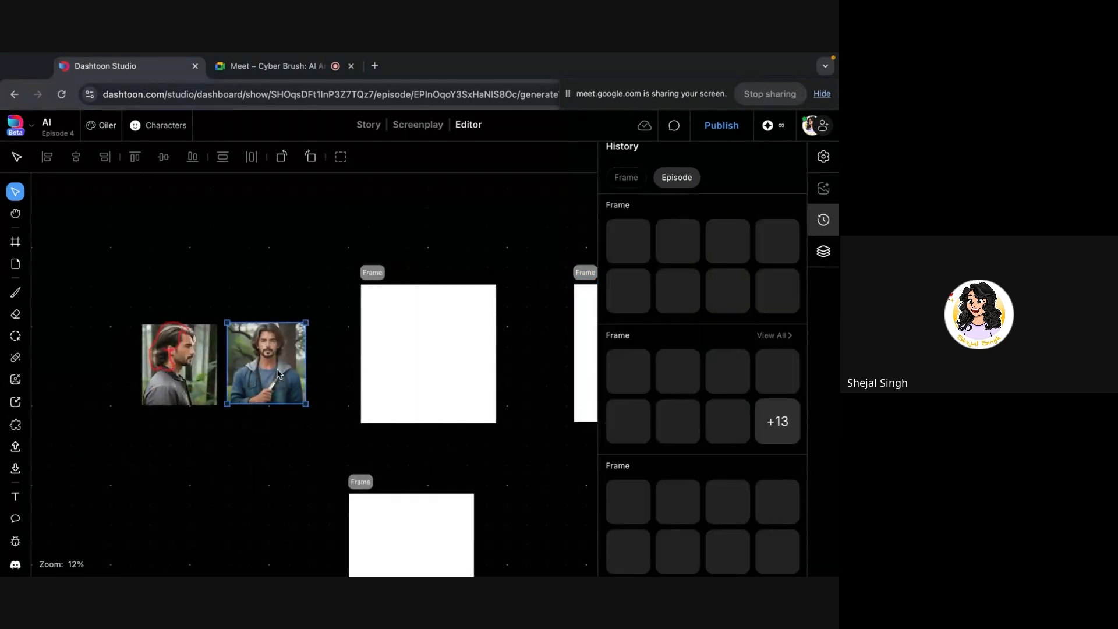
scroll(277, 373, "up", 2)
scroll(460, 347, "right", 5)
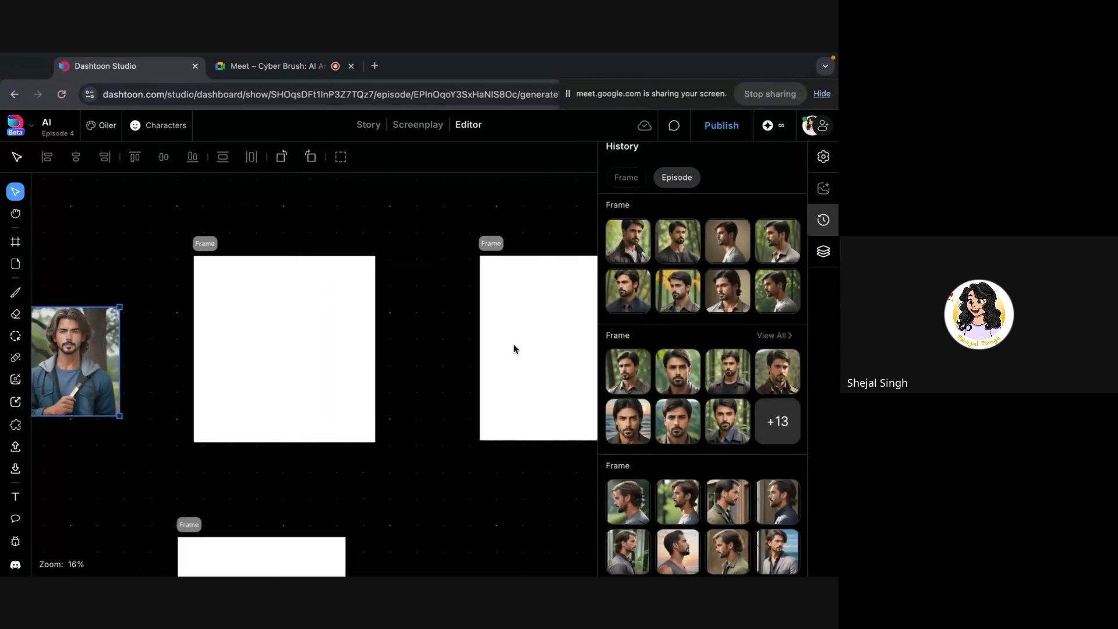
left_click(513, 348)
left_click(627, 323)
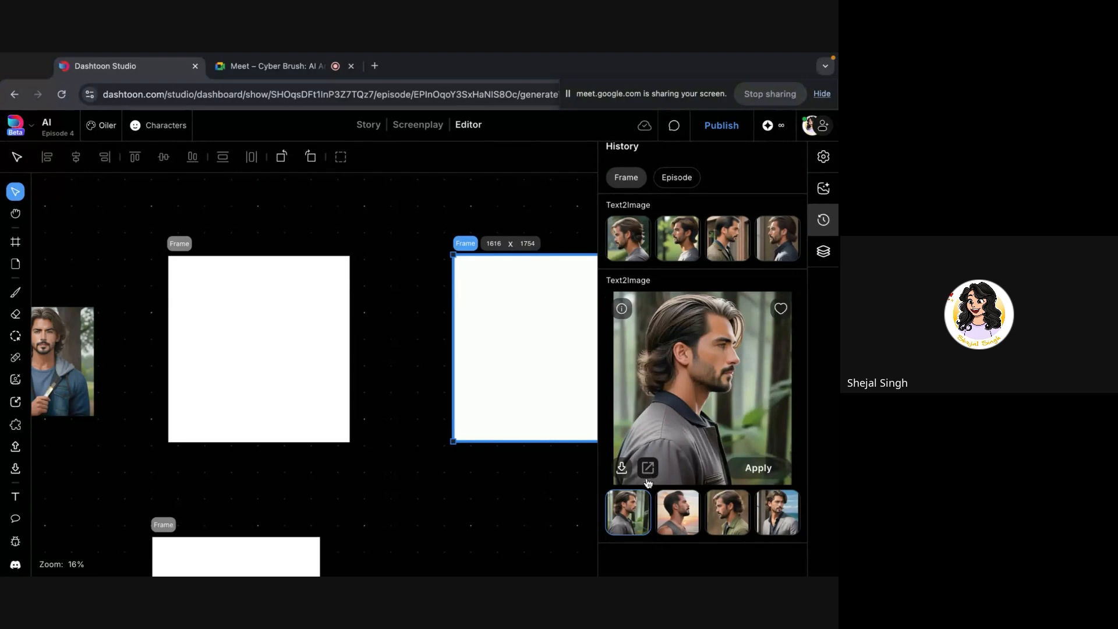
left_click_drag(626, 512, 36, 507)
scroll(70, 495, "left", 2)
scroll(110, 483, "left", 3)
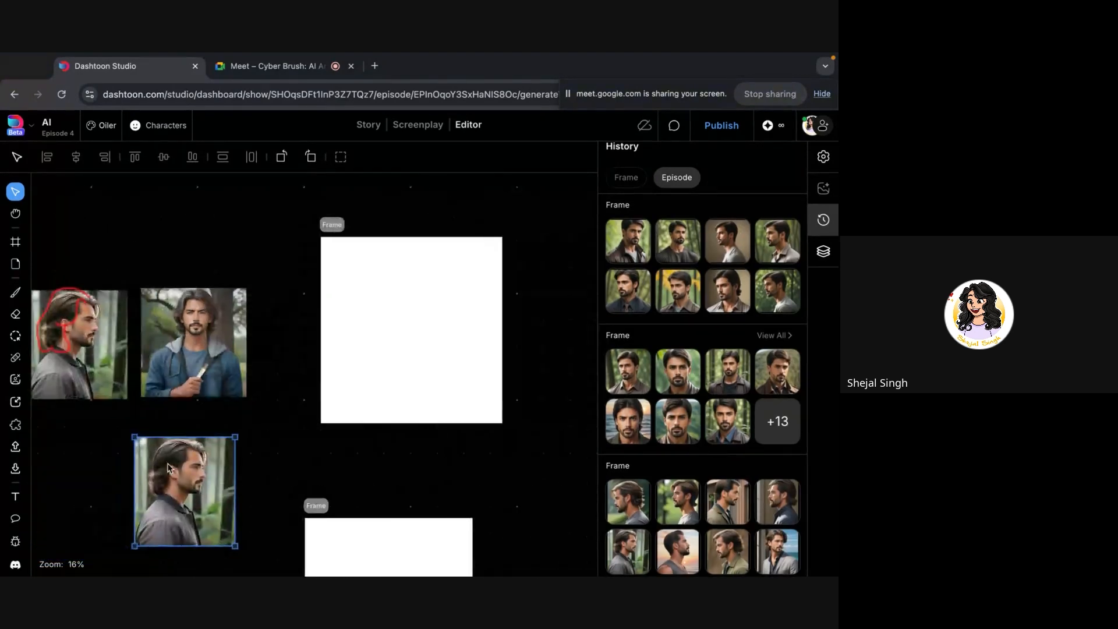
key("Delete")
- Compare the history of the 1616 x 1754 side-profile frame with that of the 1724 x 1770 long-haired man's frame
scroll(466, 401, "right", 4)
left_click(467, 400)
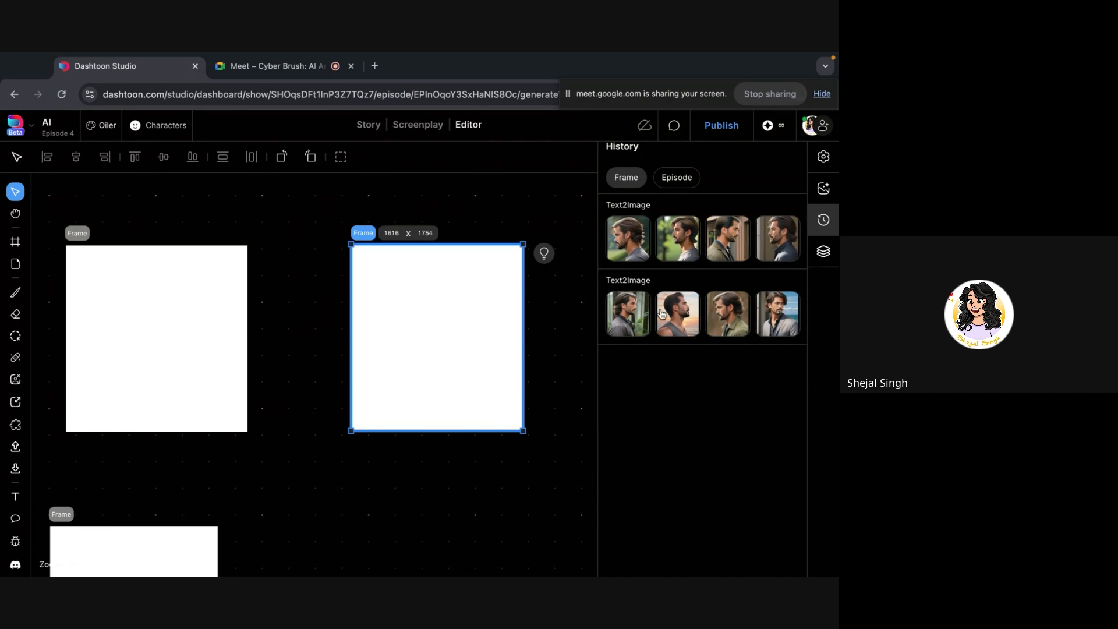
left_click(322, 322)
scroll(317, 324, "down", 3)
left_click(258, 334)
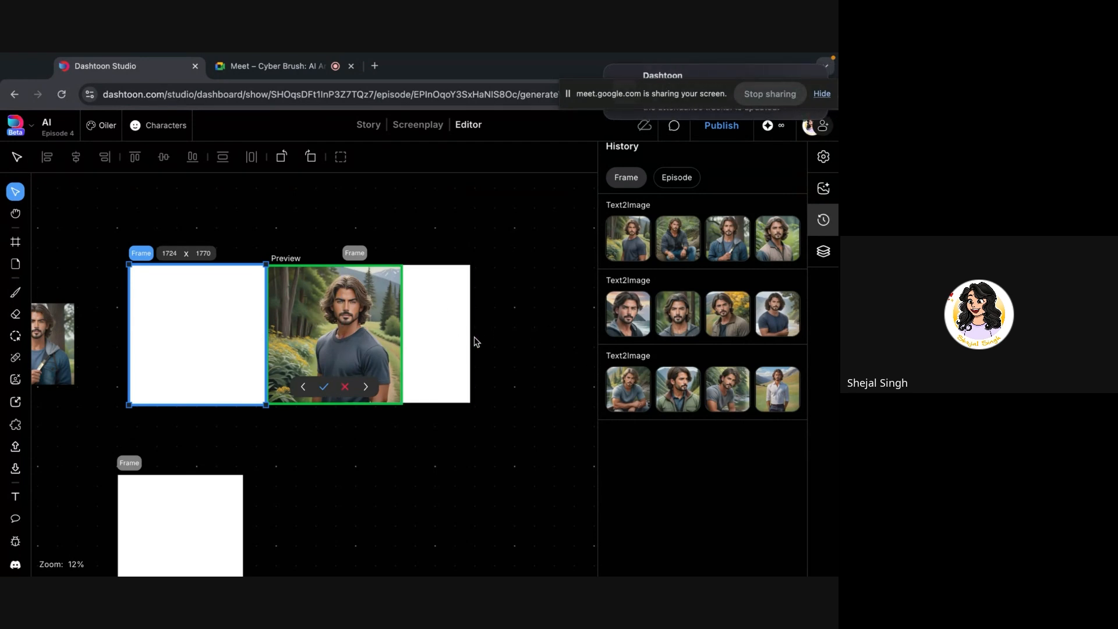
left_click(413, 361)
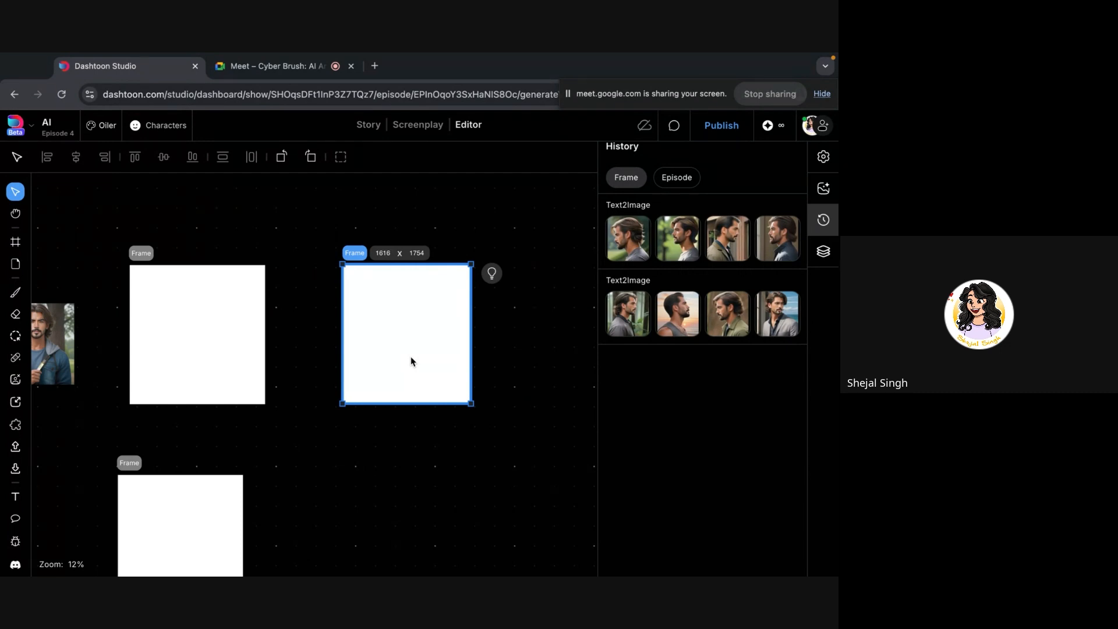
left_click(233, 327)
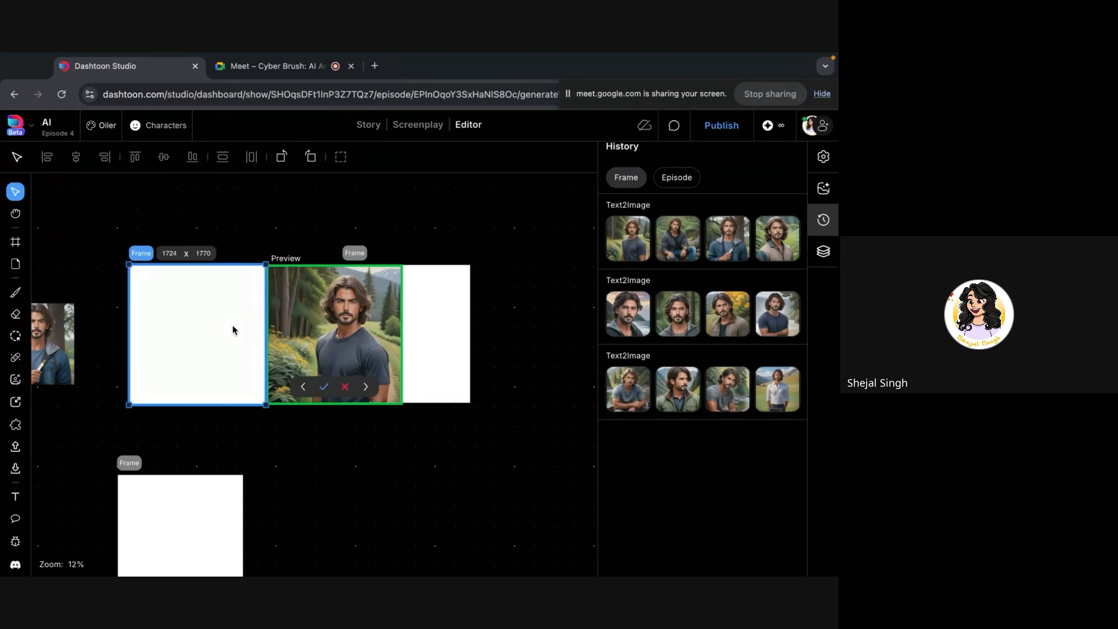
left_click(487, 259)
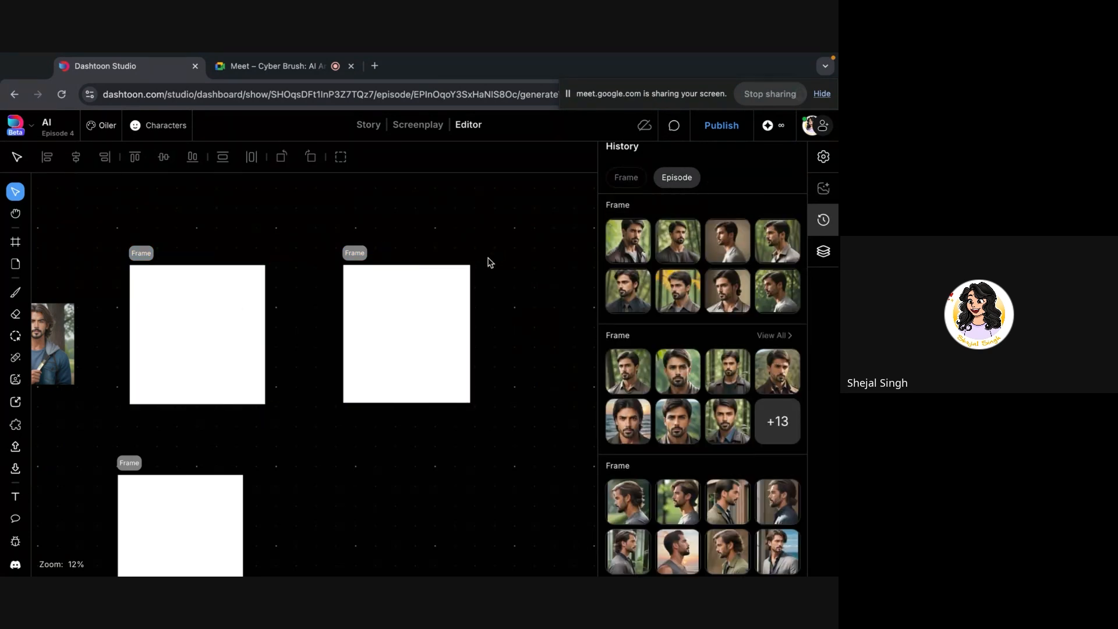
left_click(429, 363)
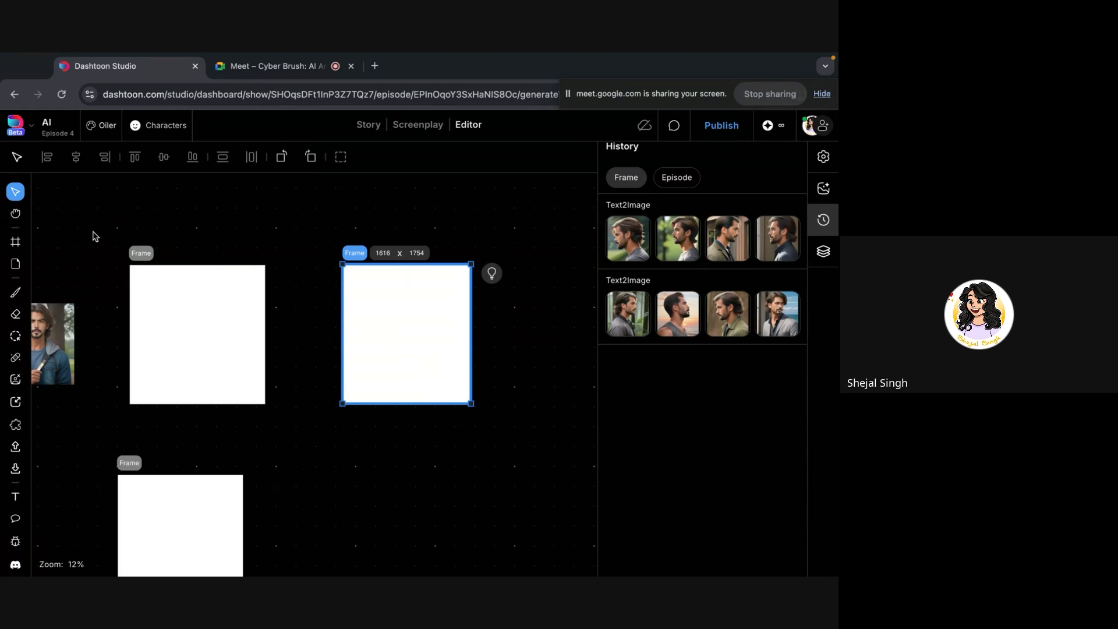
- Revisit the side-profile frame's history and examine the long-haired man's front portraits in the neighbouring 1724 x 1770 frame's history
left_click_drag(92, 235, 481, 375)
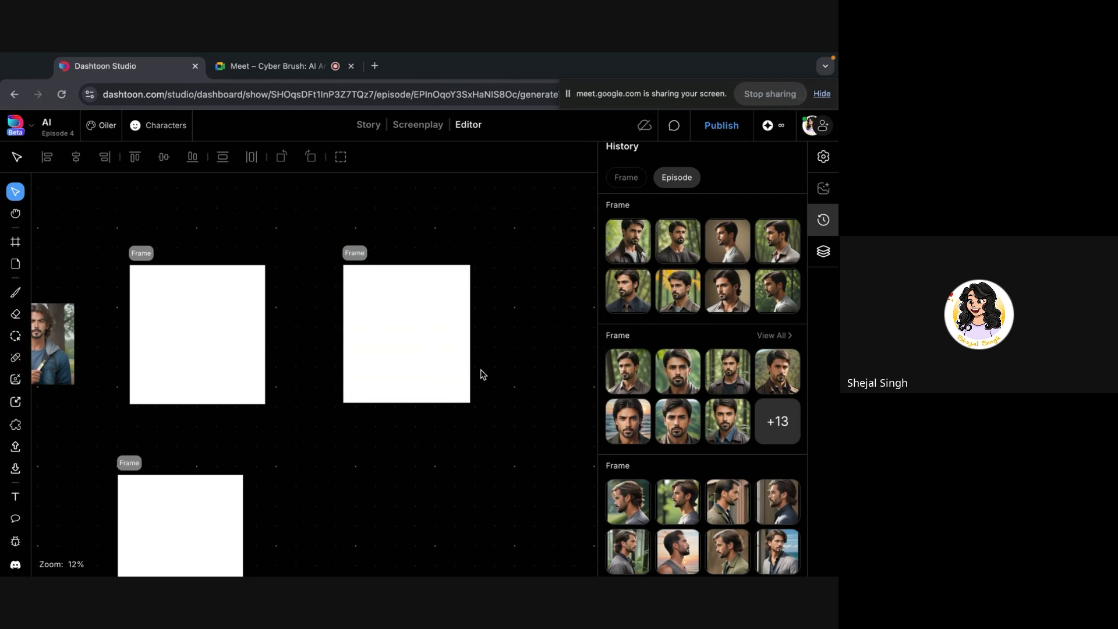
scroll(481, 375, "down", 5)
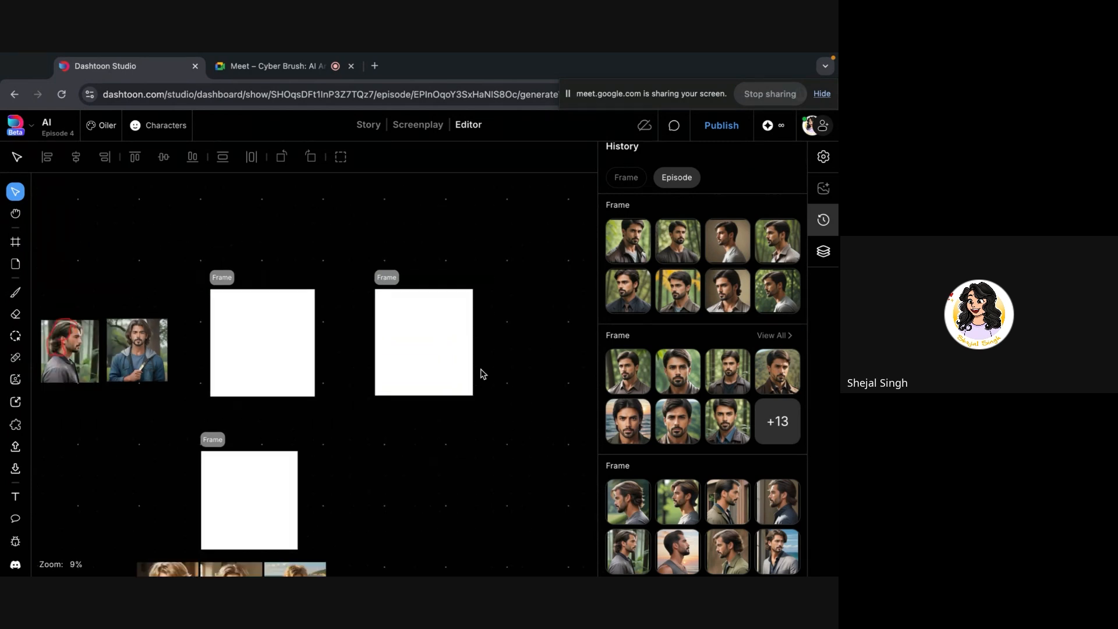
left_click(320, 361)
left_click(467, 365)
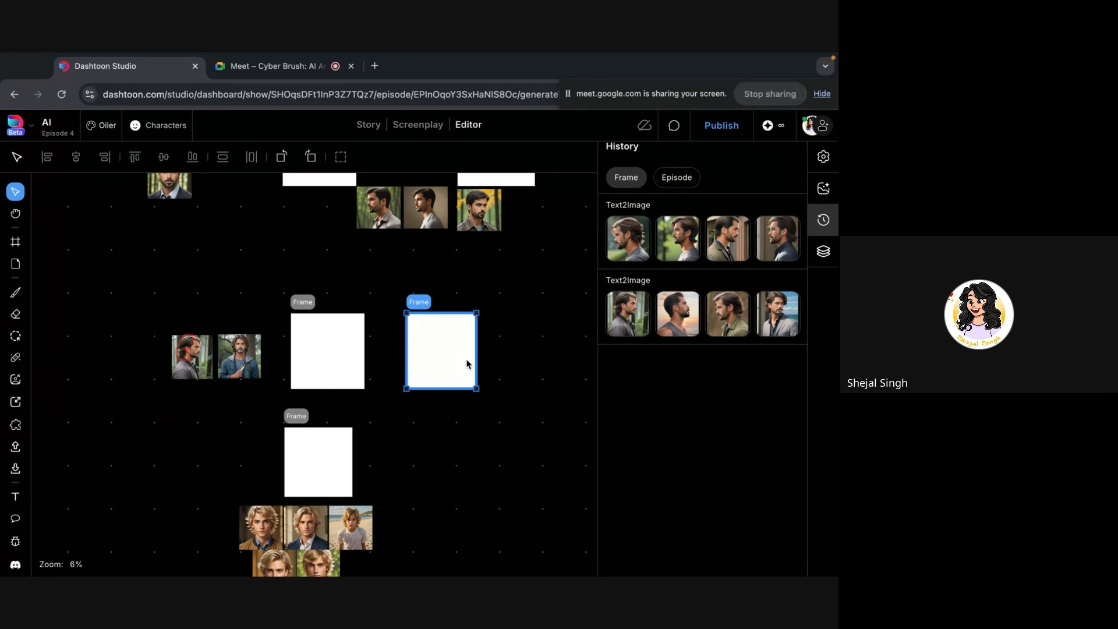
left_click(313, 355)
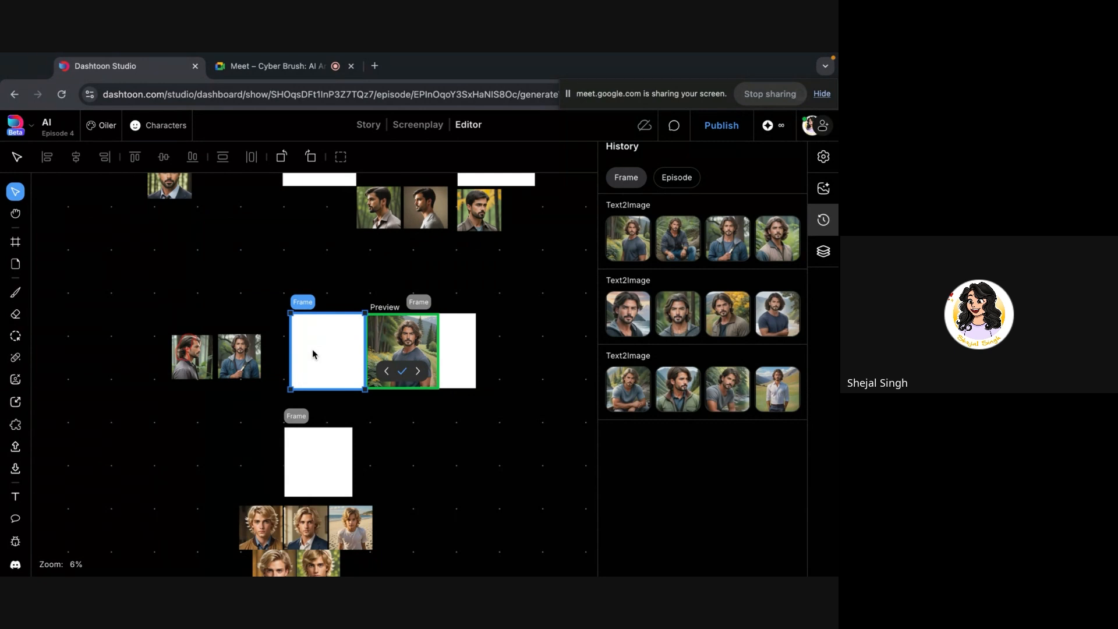
scroll(398, 329, "up", 5)
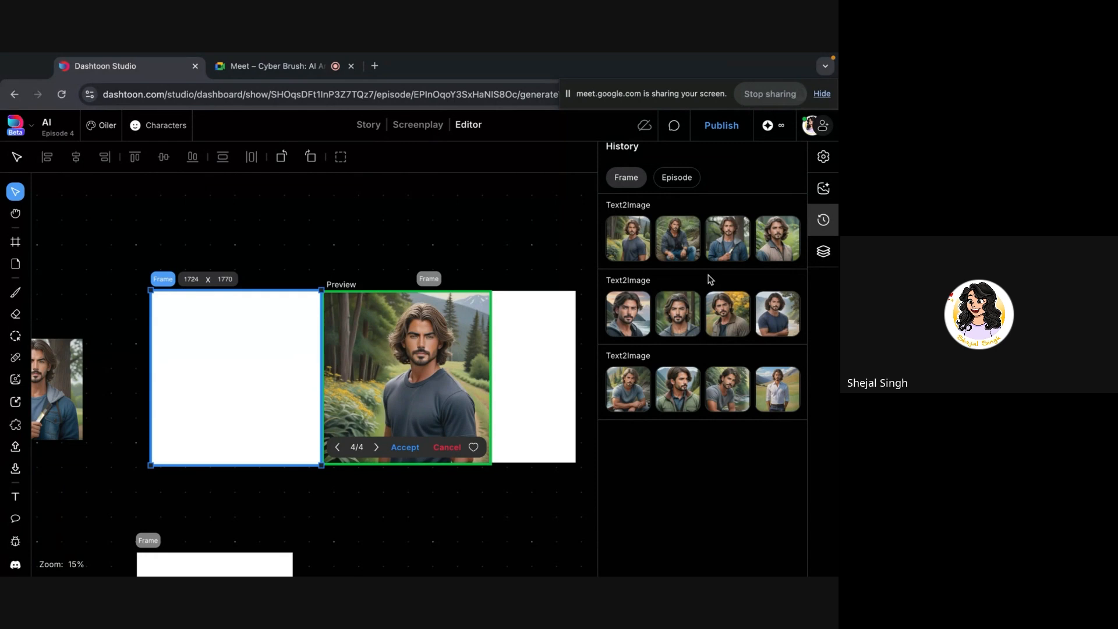
- Check the 1616 x 1754 frame's two side-profile batches against the front portraits in the 1724 x 1770 frame's history once more
left_click(586, 260)
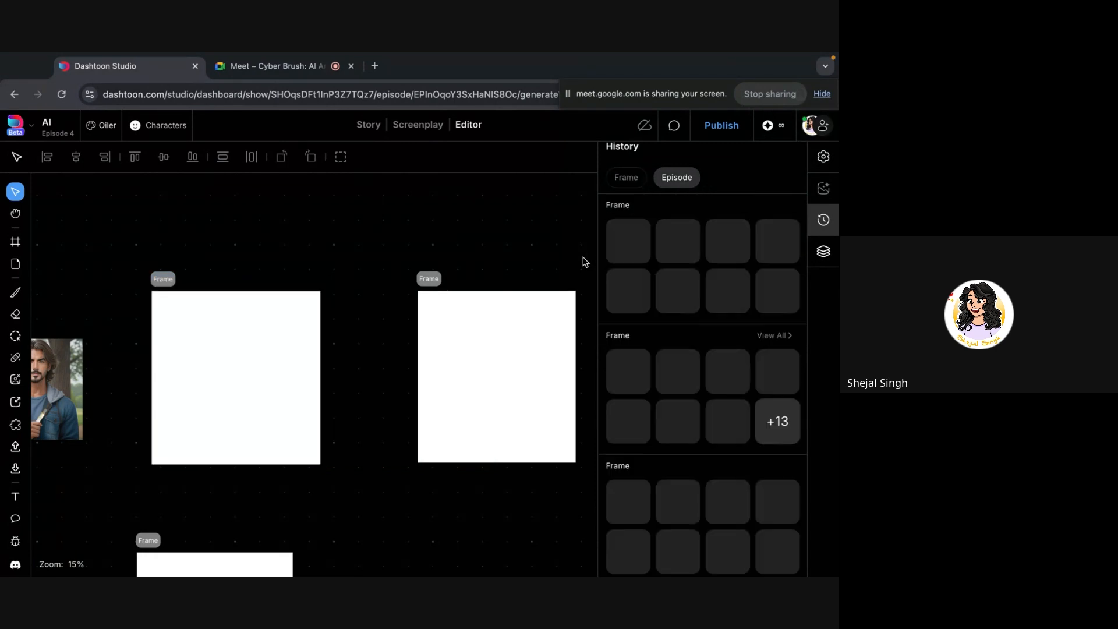
left_click(531, 357)
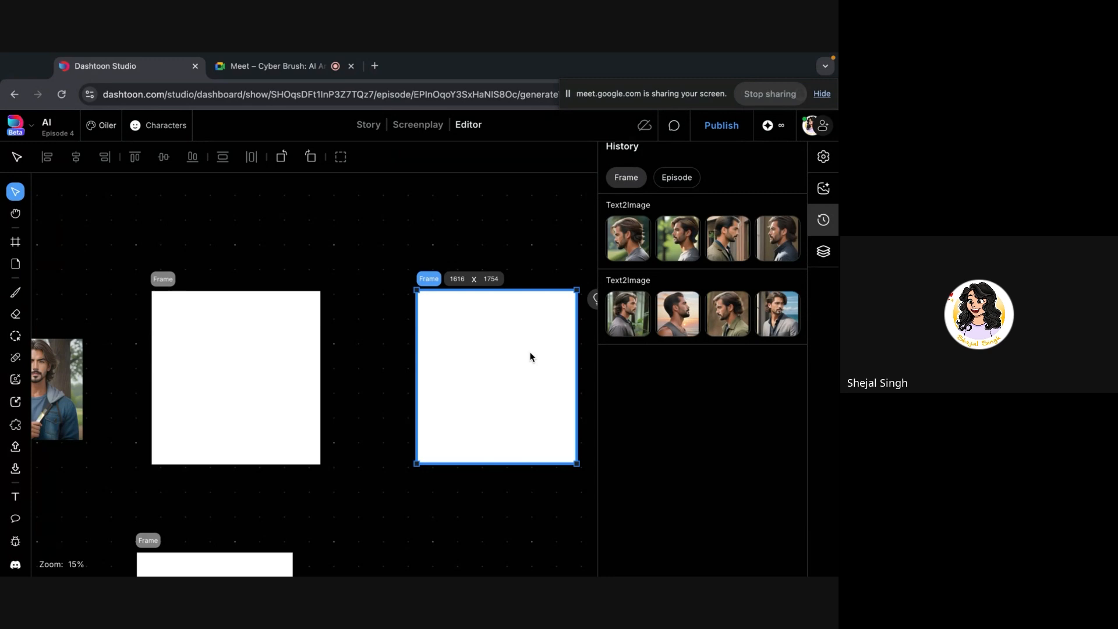
left_click(260, 398)
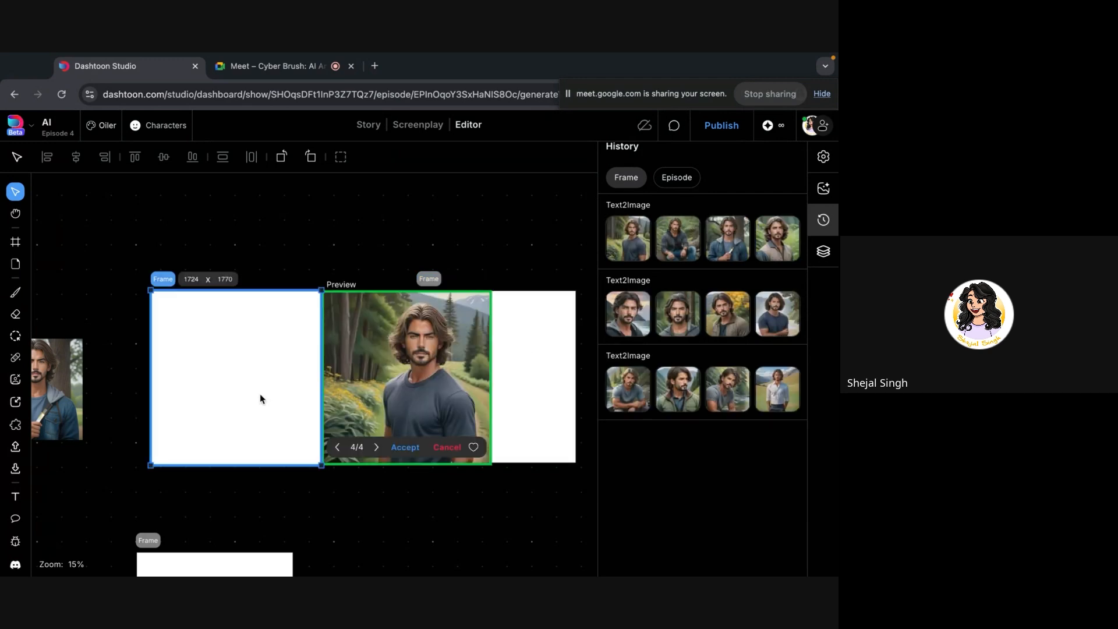